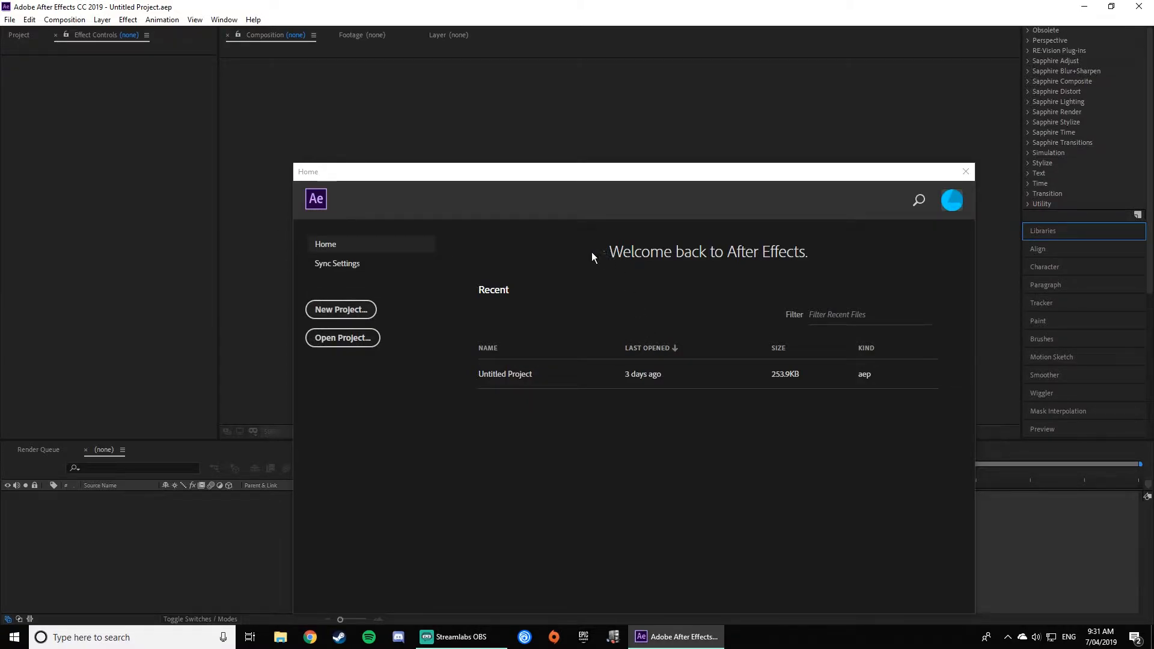
Step: Create a new project with a 1920 × 1080, 60 fps composition at Full resolution and a duration of 0:00:28:02
left_click(341, 309)
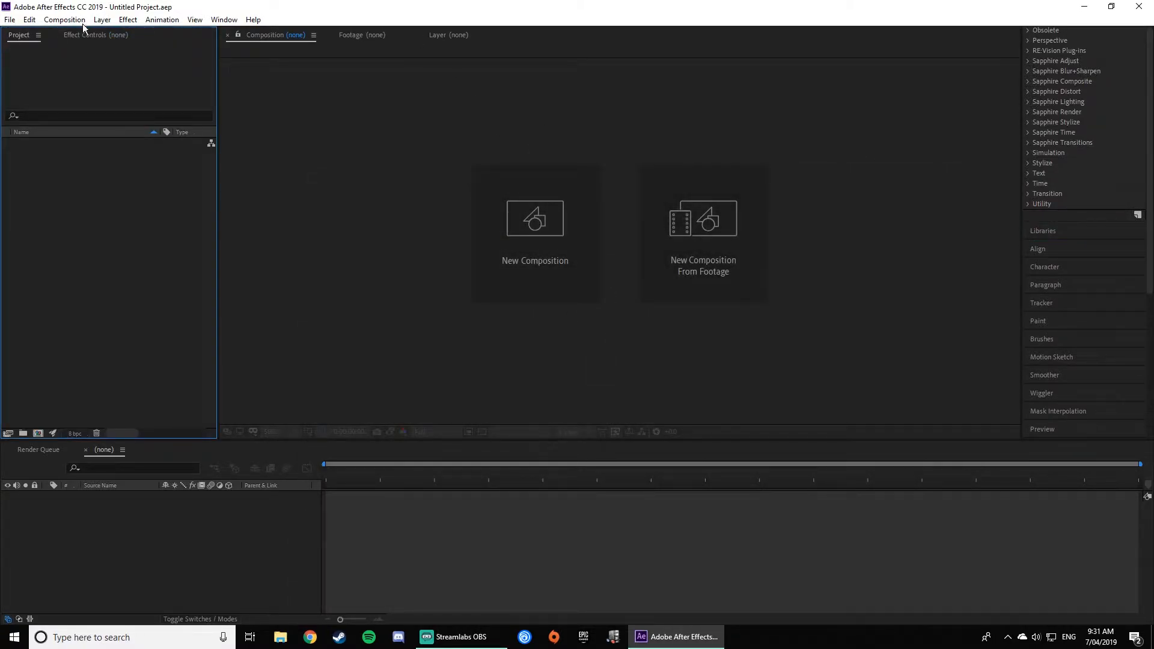
left_click(565, 193)
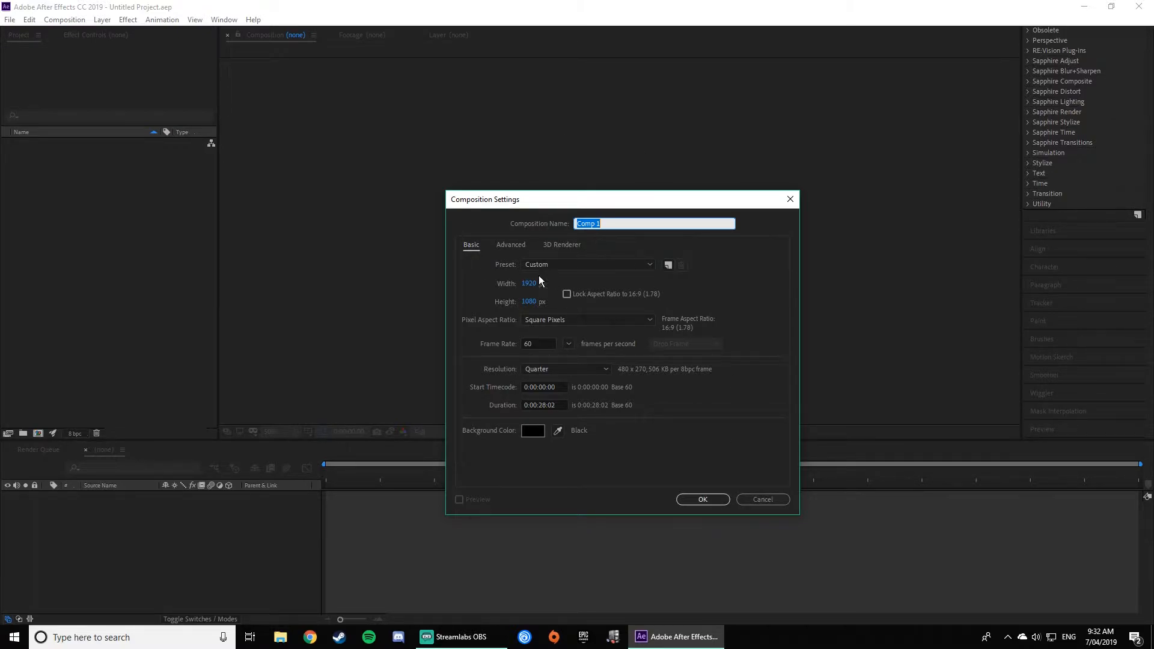
left_click(570, 340)
left_click(570, 340)
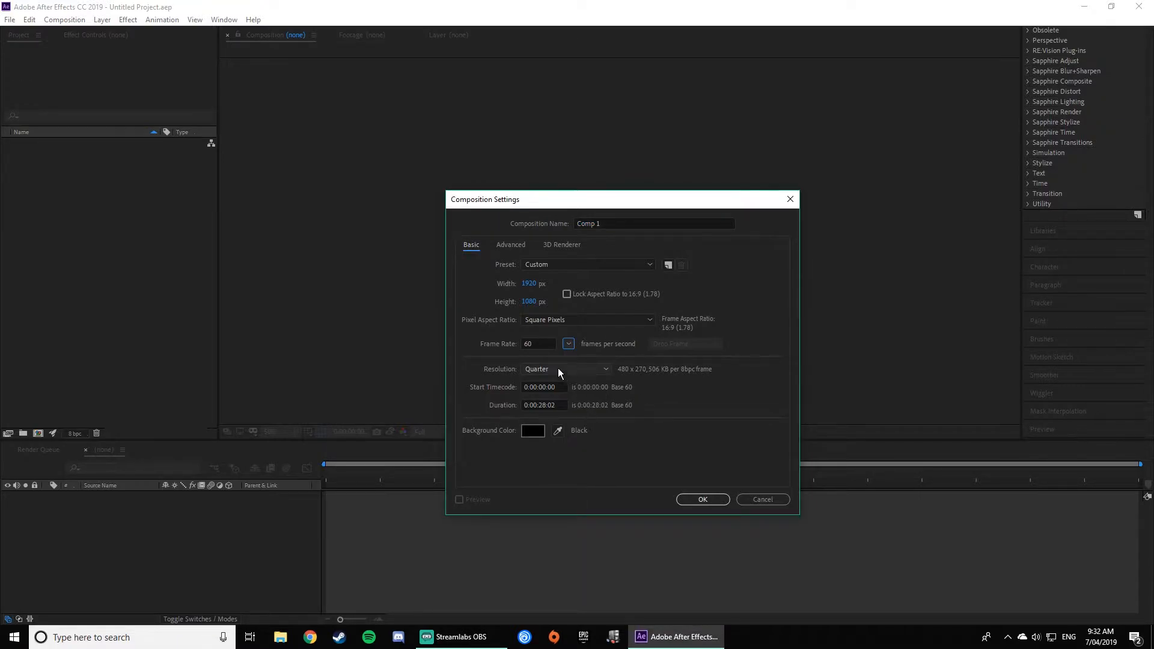
left_click(551, 365)
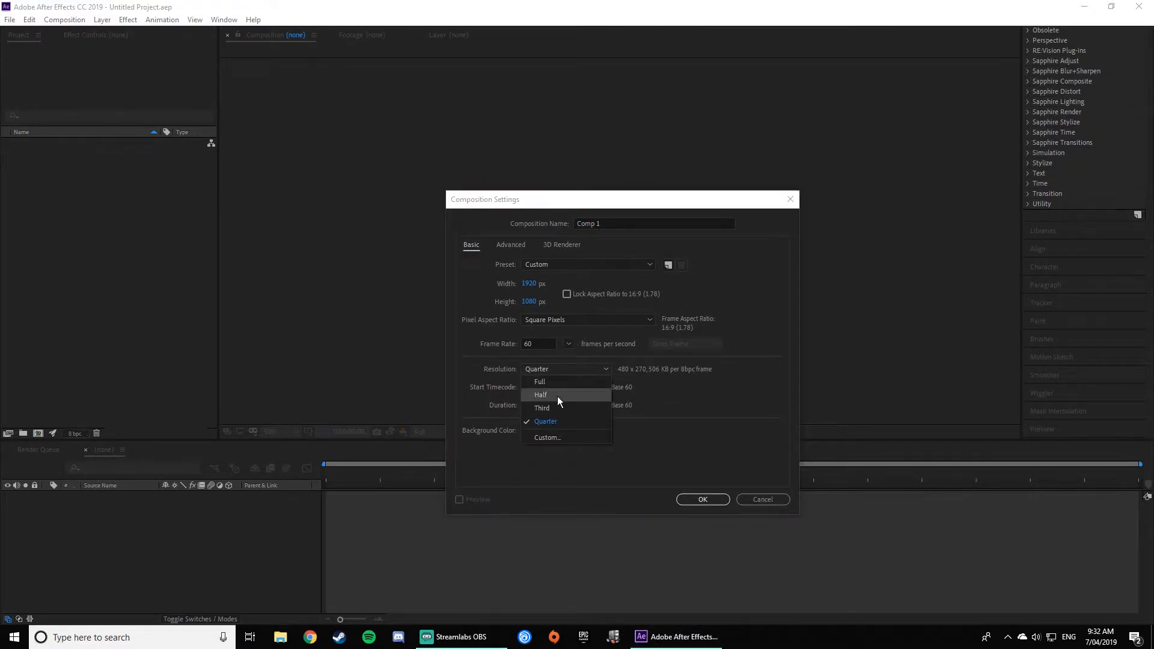
left_click(546, 369)
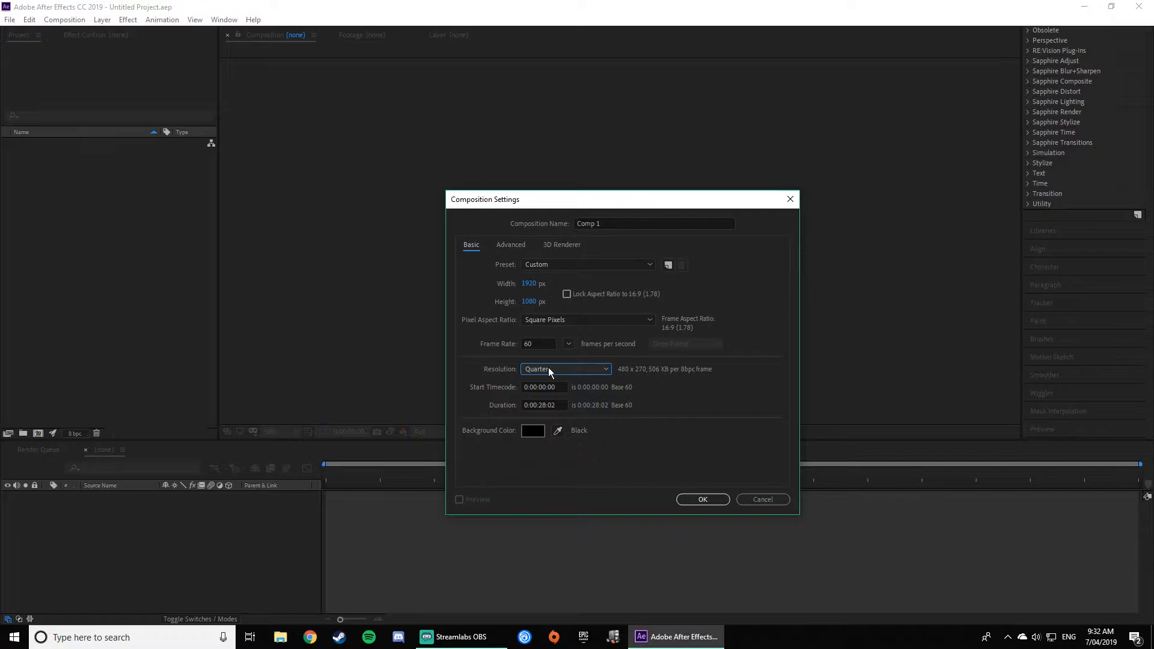
left_click(554, 365)
left_click(567, 369)
left_click(568, 369)
left_click(556, 380)
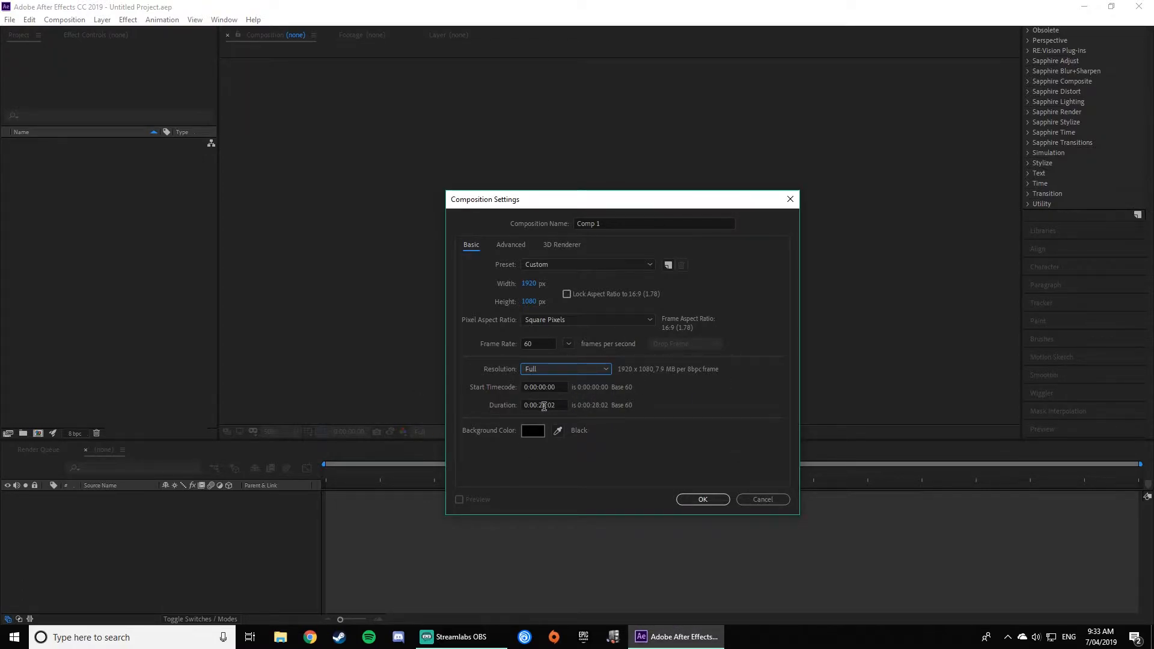
left_click(551, 405)
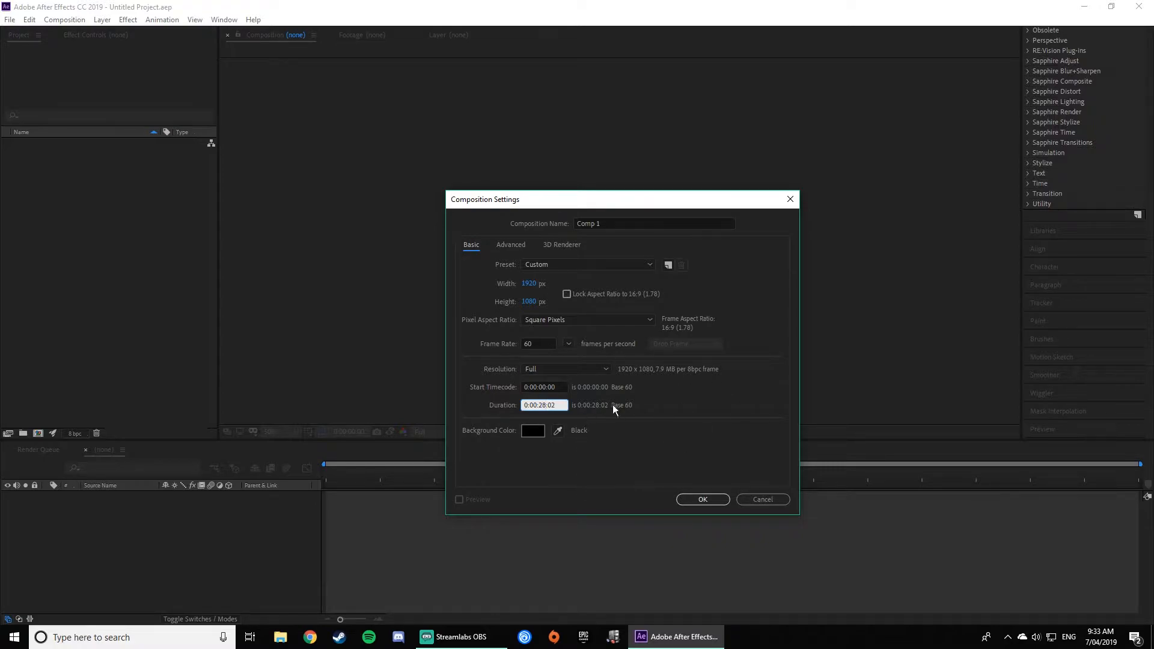
left_click(692, 498)
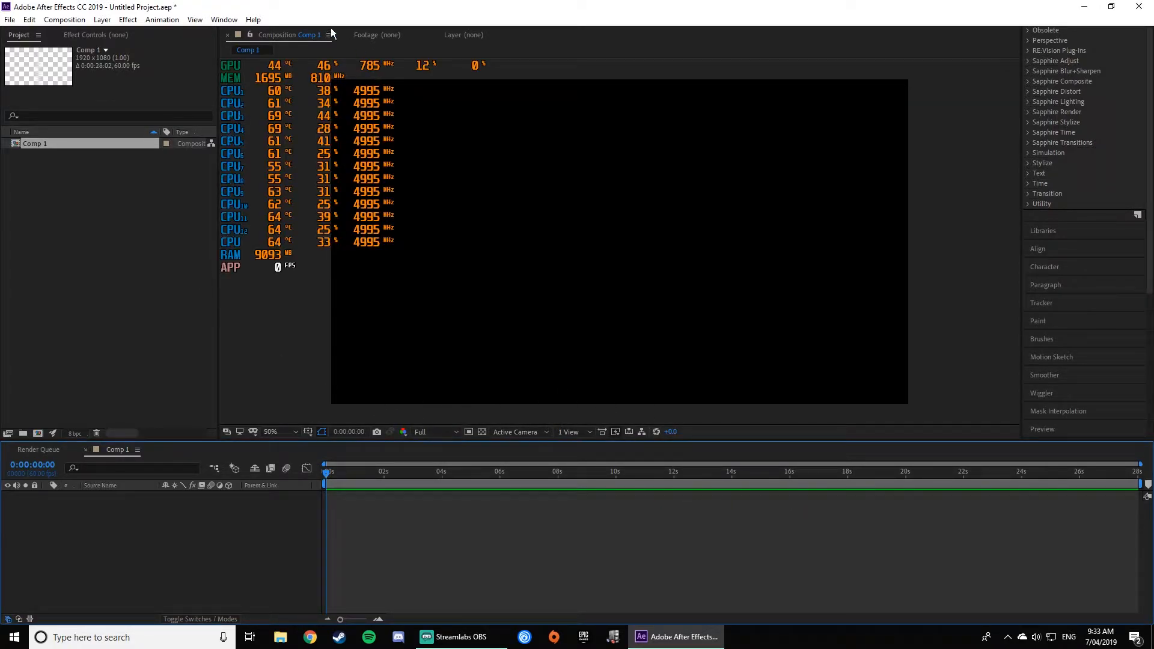
Step: Import the .mp4 footage file and place it in the Comp 1 timeline starting at 0 seconds
left_click(10, 20)
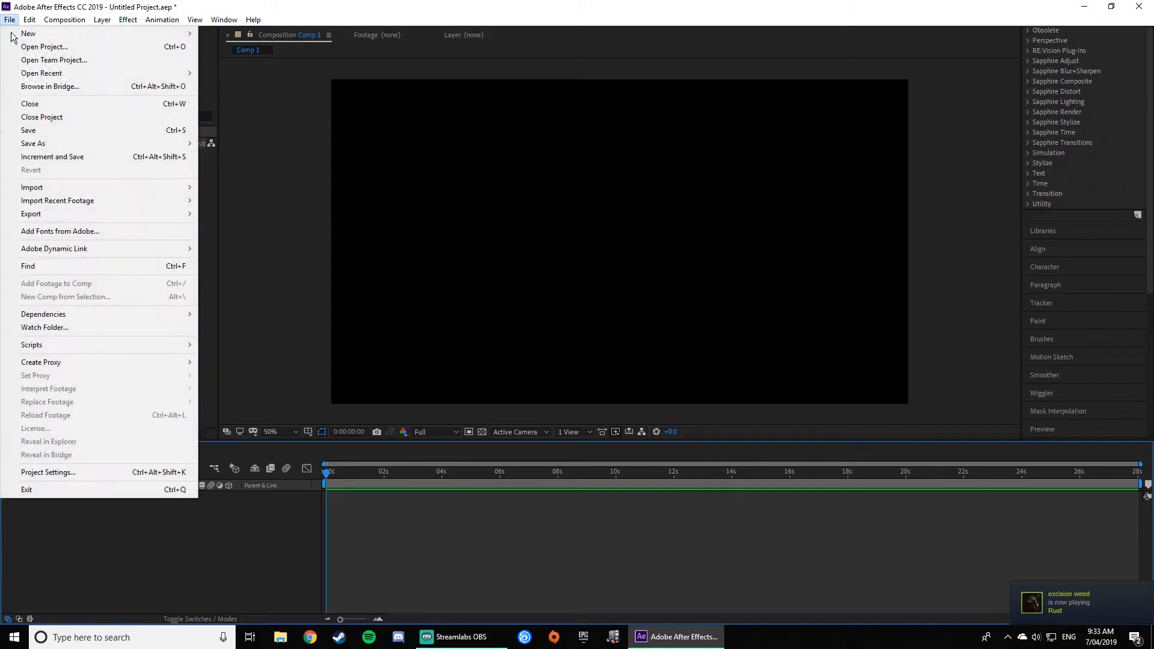
mouse_move(21, 188)
left_click(258, 188)
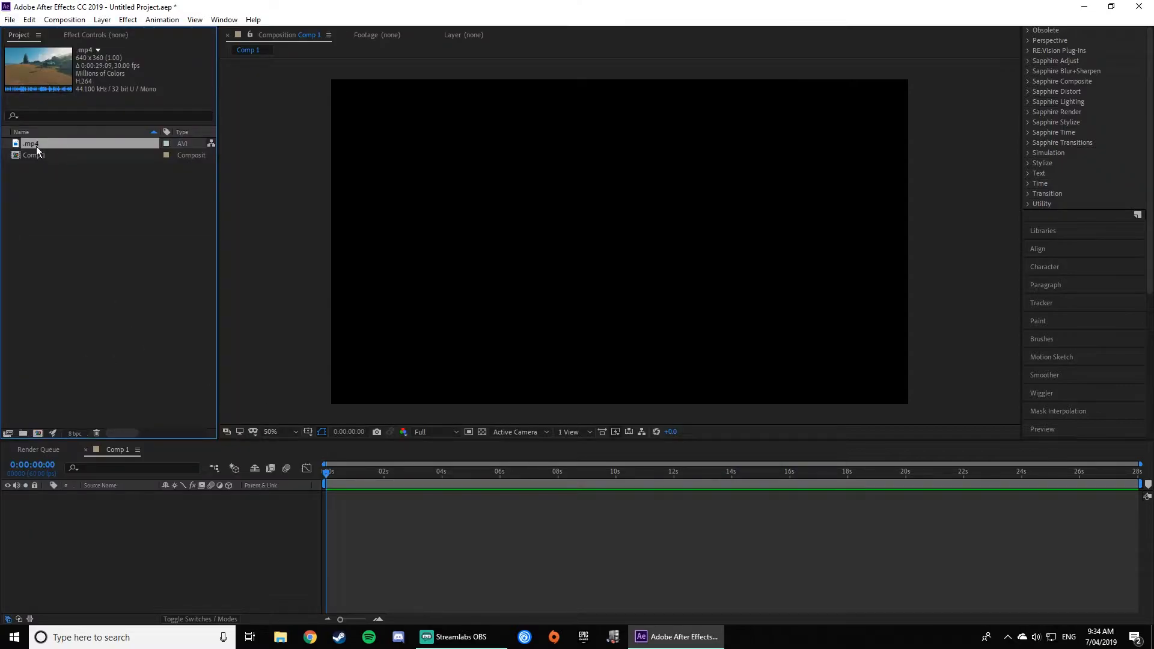
left_click_drag(32, 146, 345, 493)
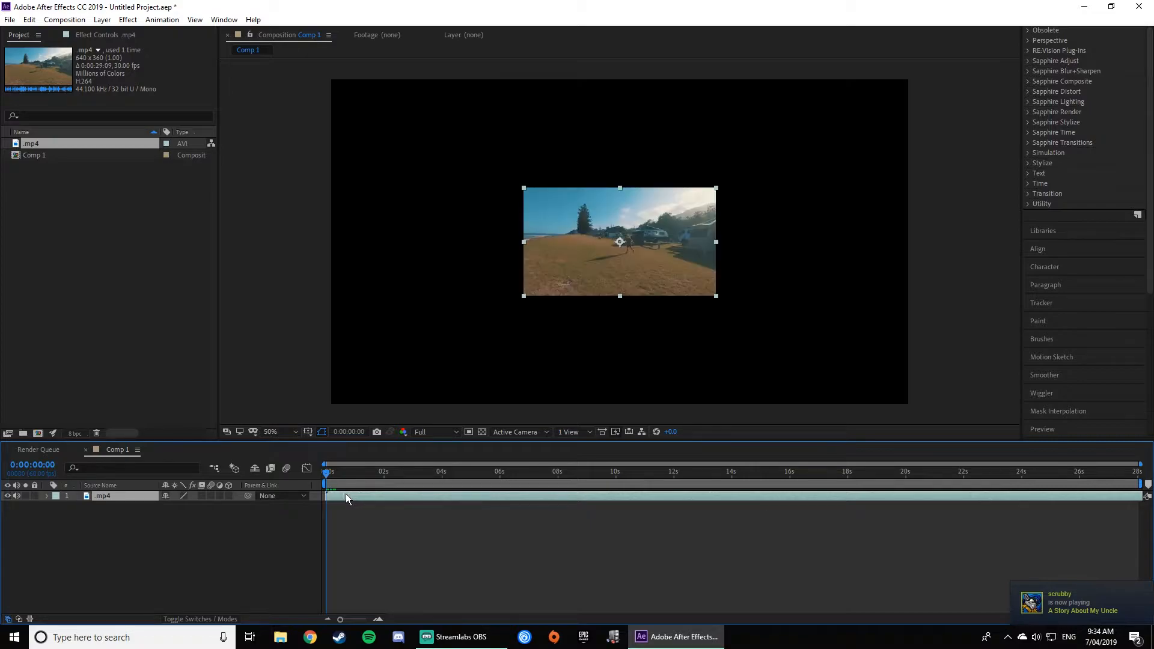
Step: Extend Comp 1's duration to 0:00:29:02 and bring the current time back to the start
left_click_drag(866, 472, 1139, 489)
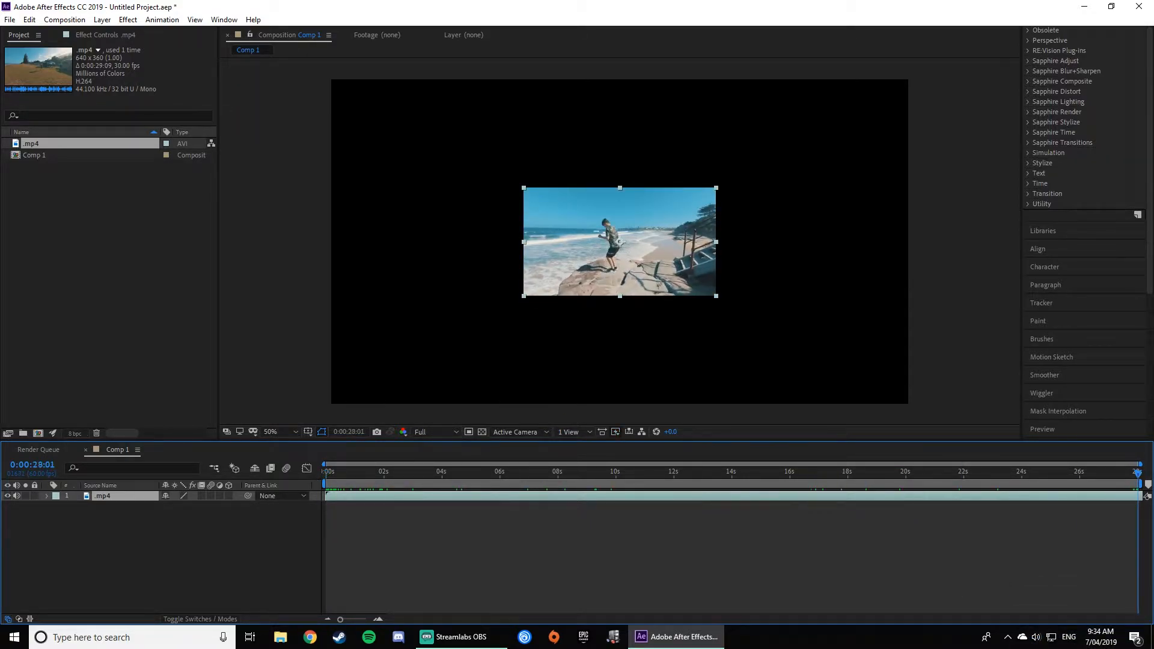
right_click(112, 454)
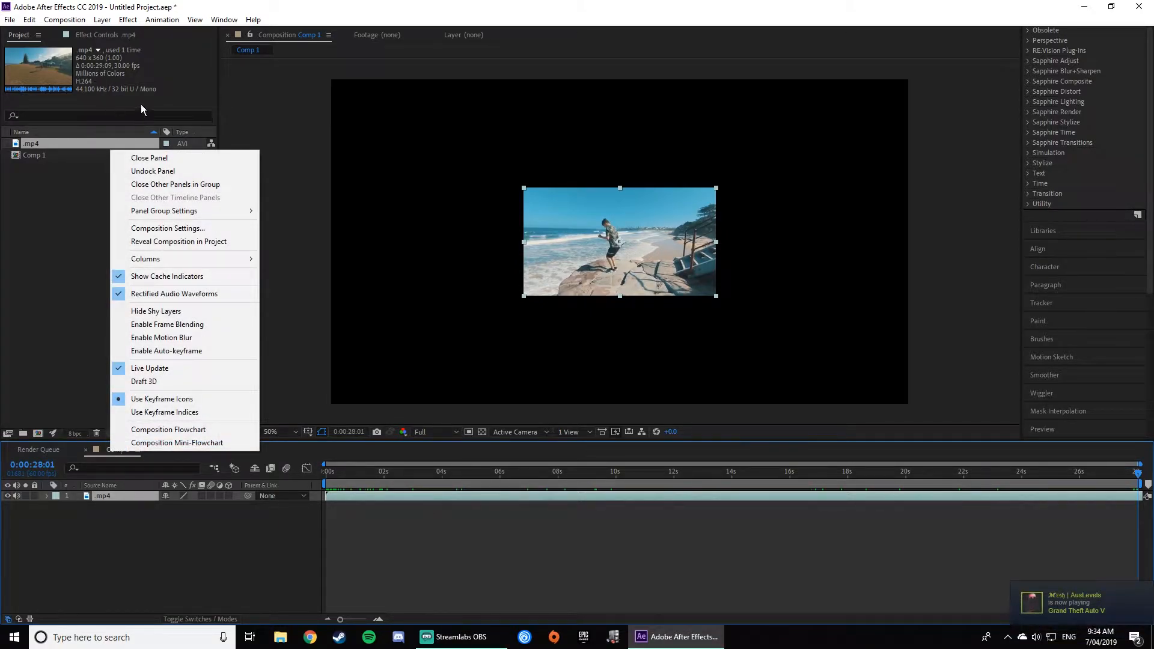
left_click(188, 228)
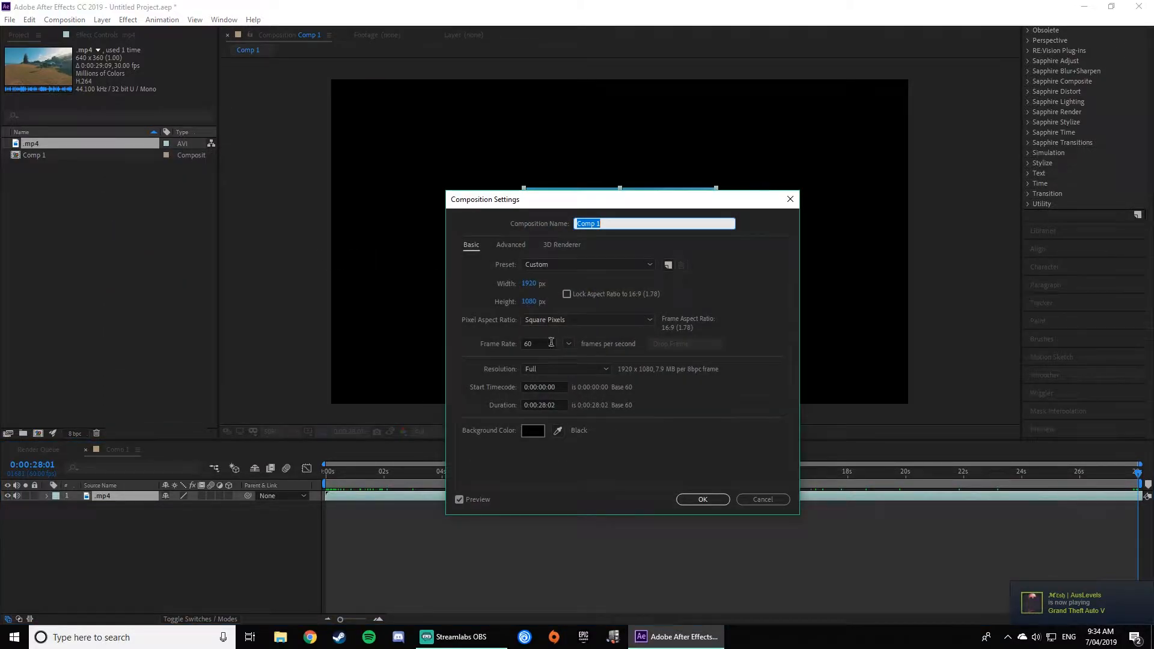
left_click(548, 405)
key("BackSpace")
type("9")
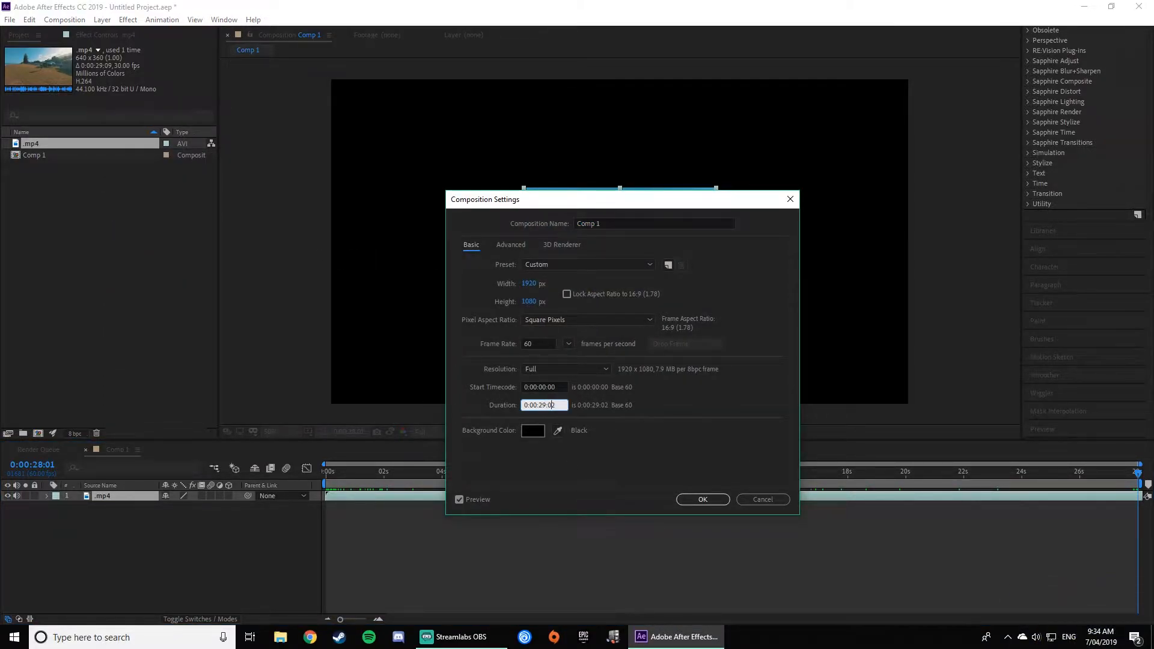
key("Return")
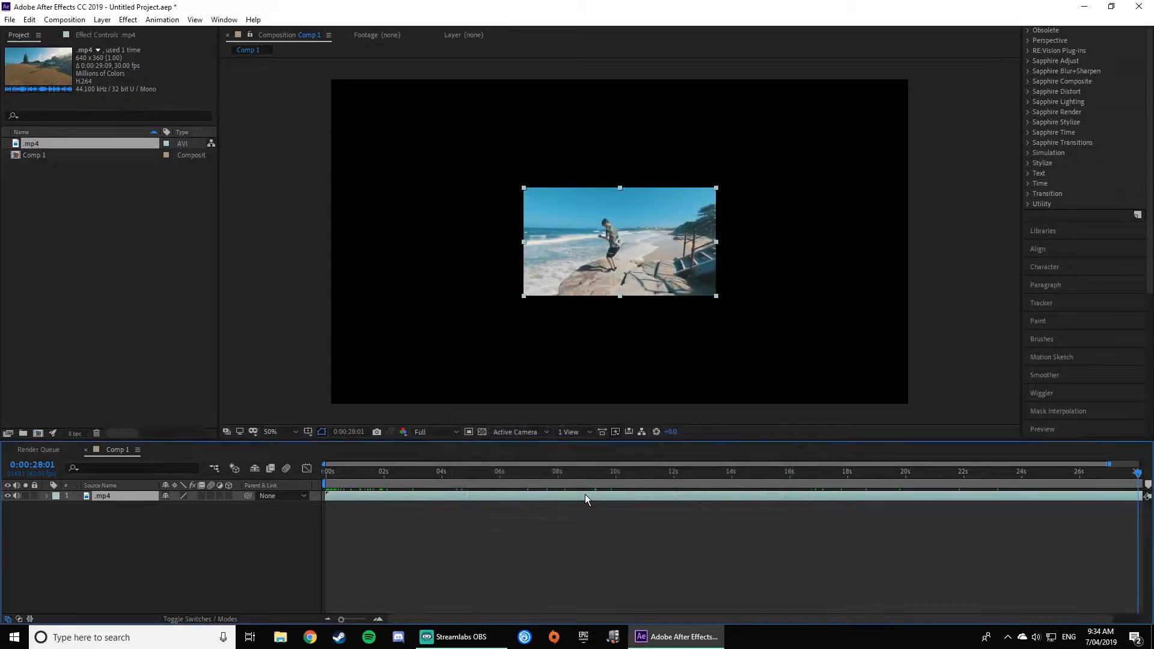
left_click_drag(1110, 464, 259, 473)
key(";")
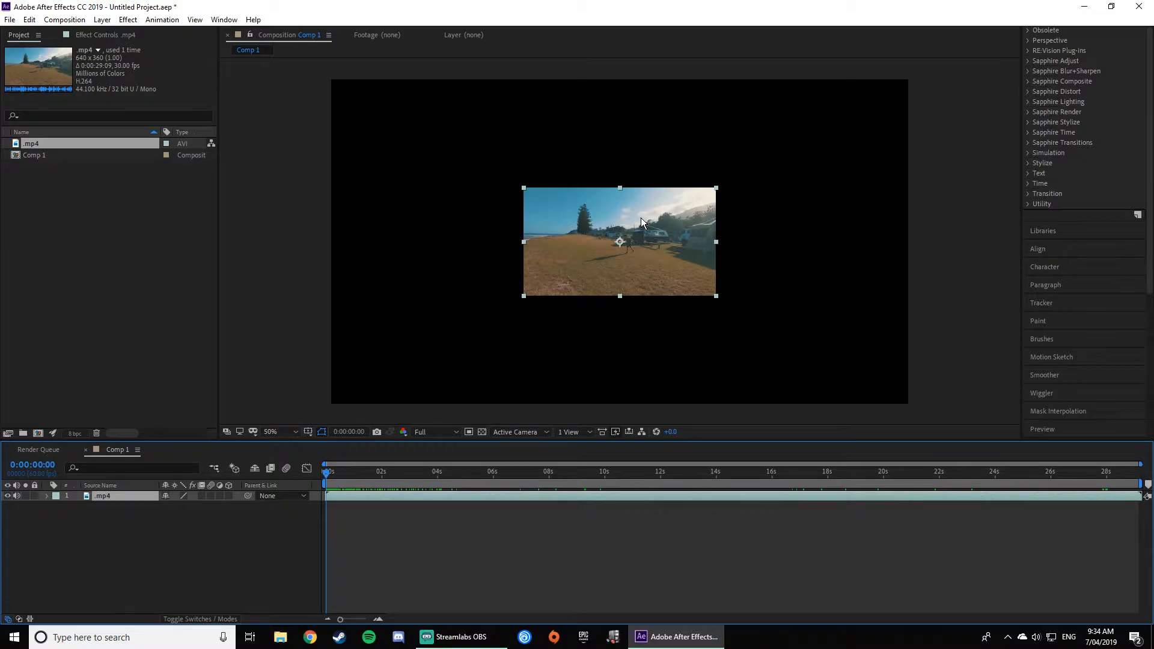
Step: Scale the .mp4 layer to fit the full composition frame and deselect it
right_click(676, 215)
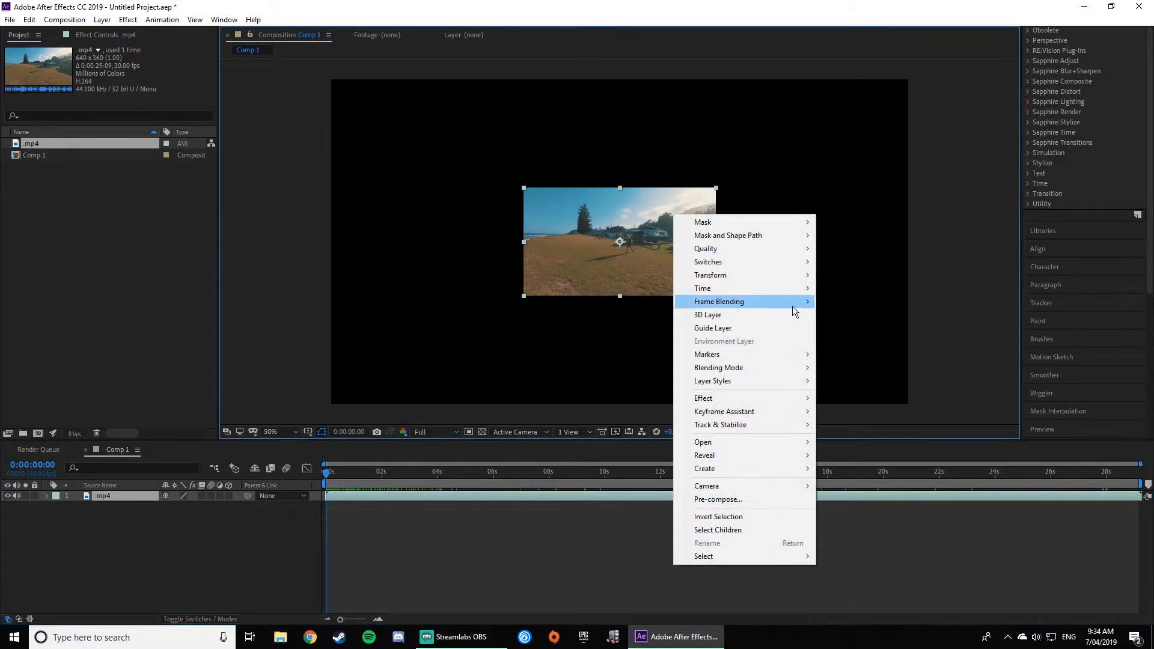
mouse_move(720, 278)
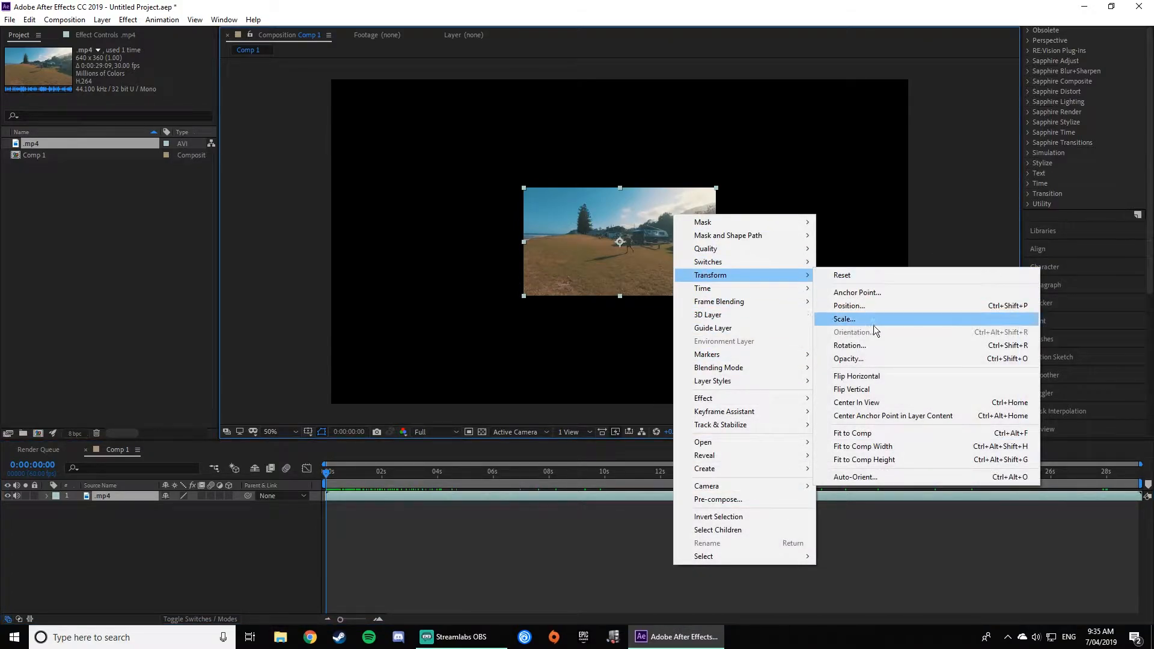
left_click(873, 433)
left_click(834, 525)
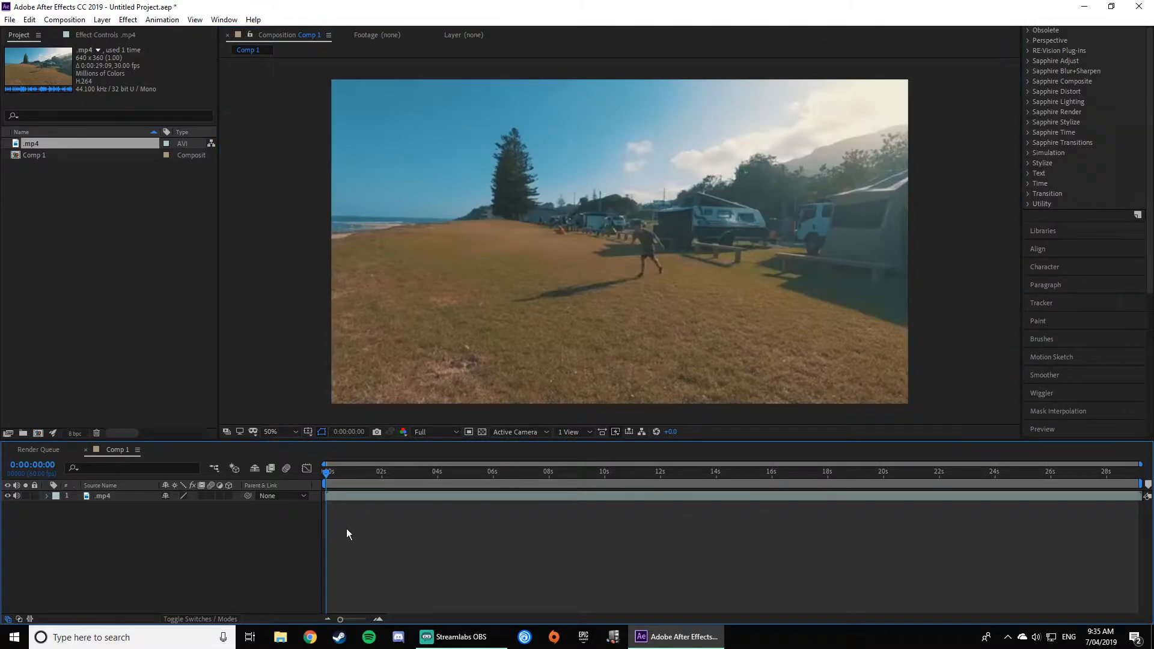
Step: Play a preview of the composition from its first frame
left_click_drag(328, 479, 240, 471)
key("space")
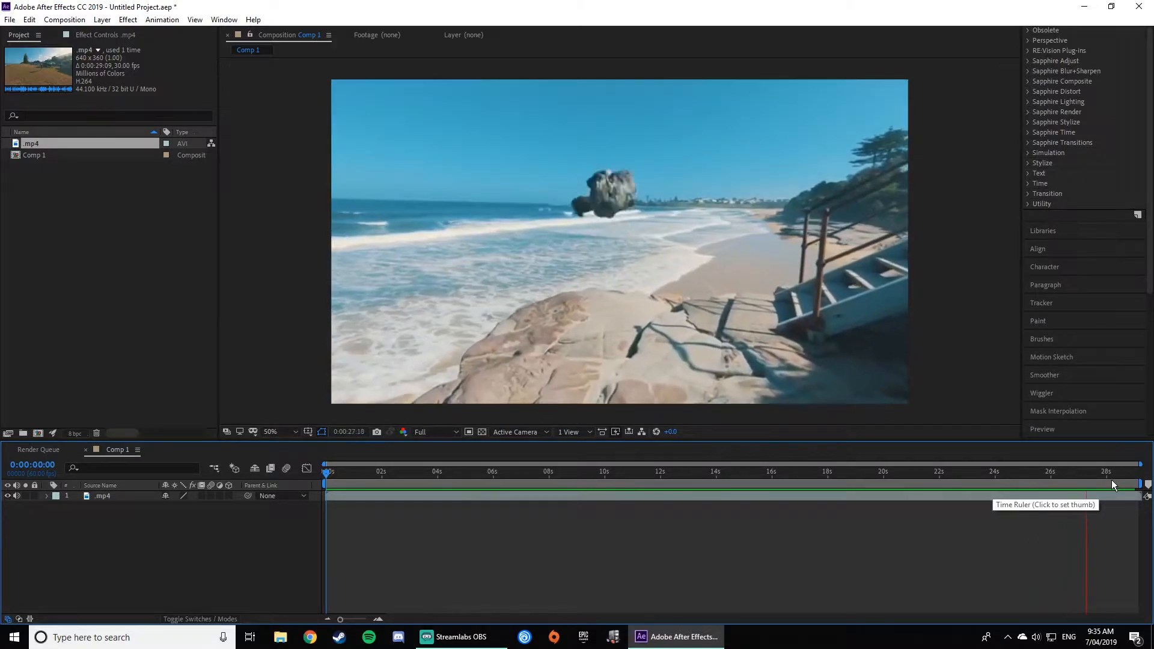
key("space")
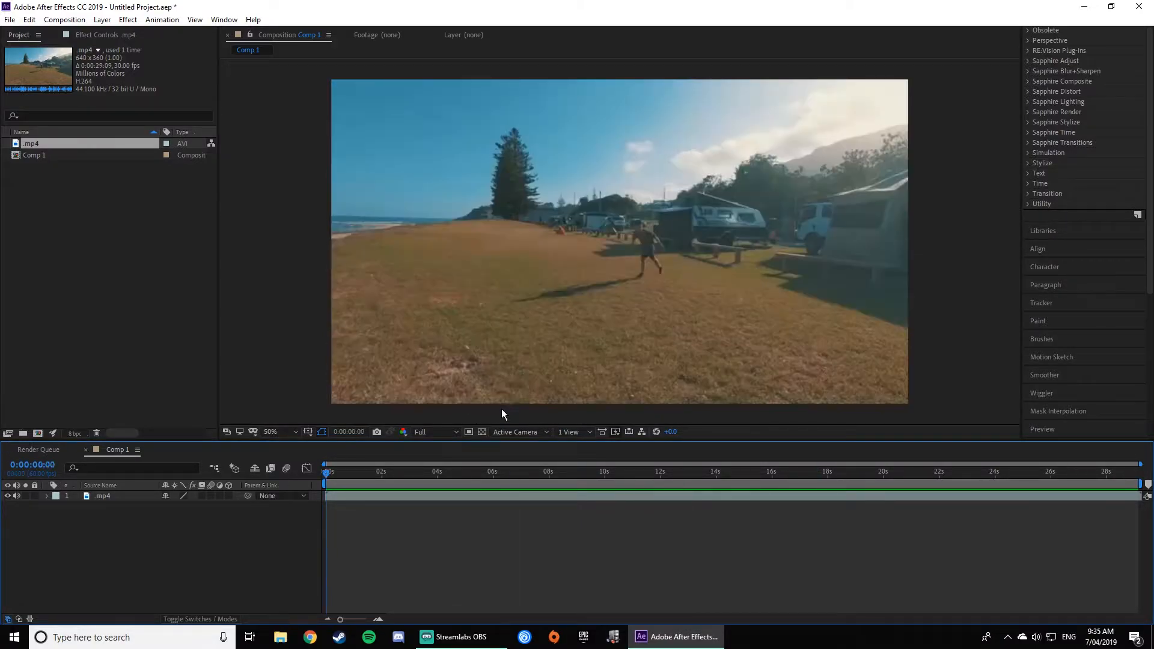
Step: Try previewing the composition at Quarter resolution, and restore the preview resolution to Full
left_click(448, 432)
left_click(453, 498)
key("space")
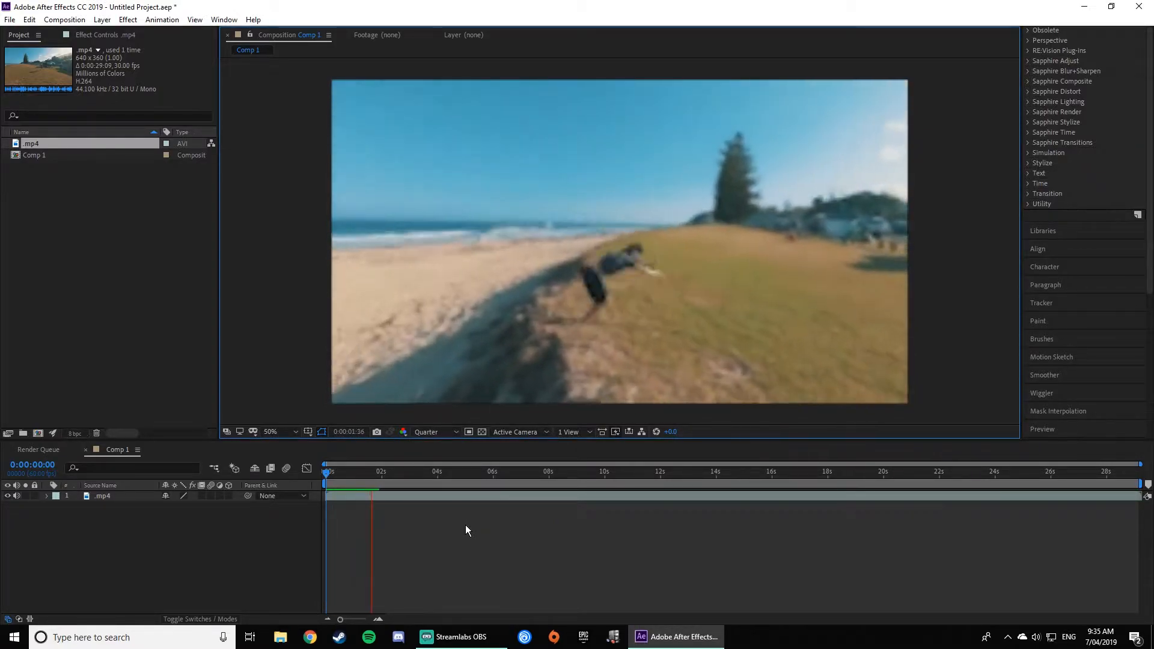
key("space")
left_click(427, 433)
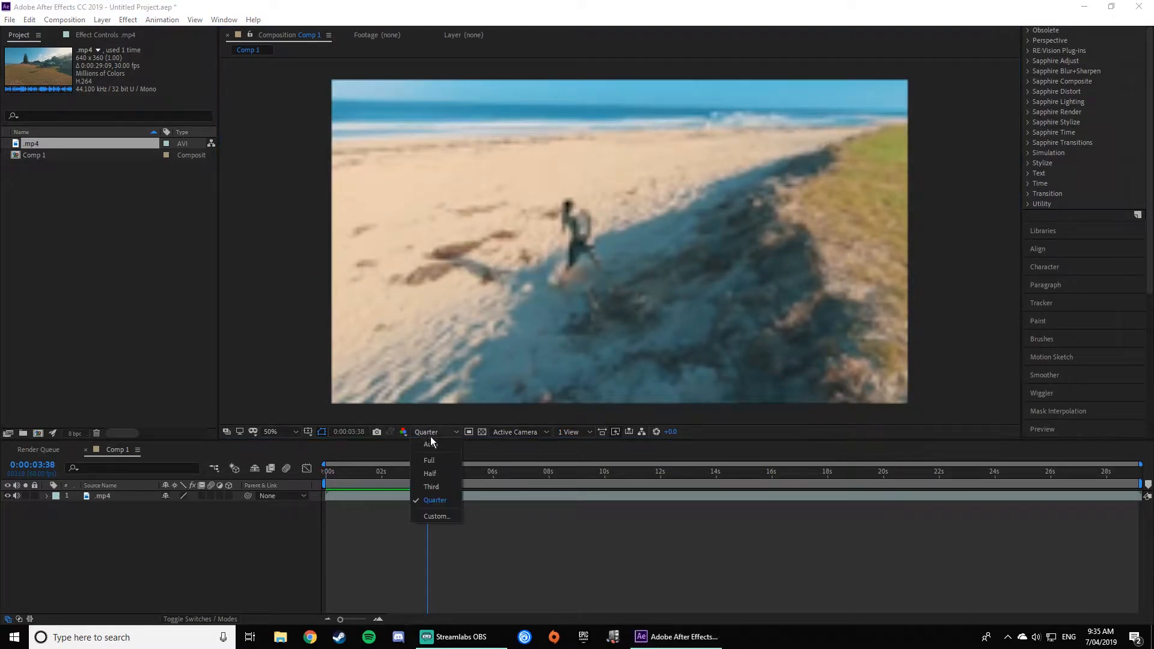
left_click(449, 458)
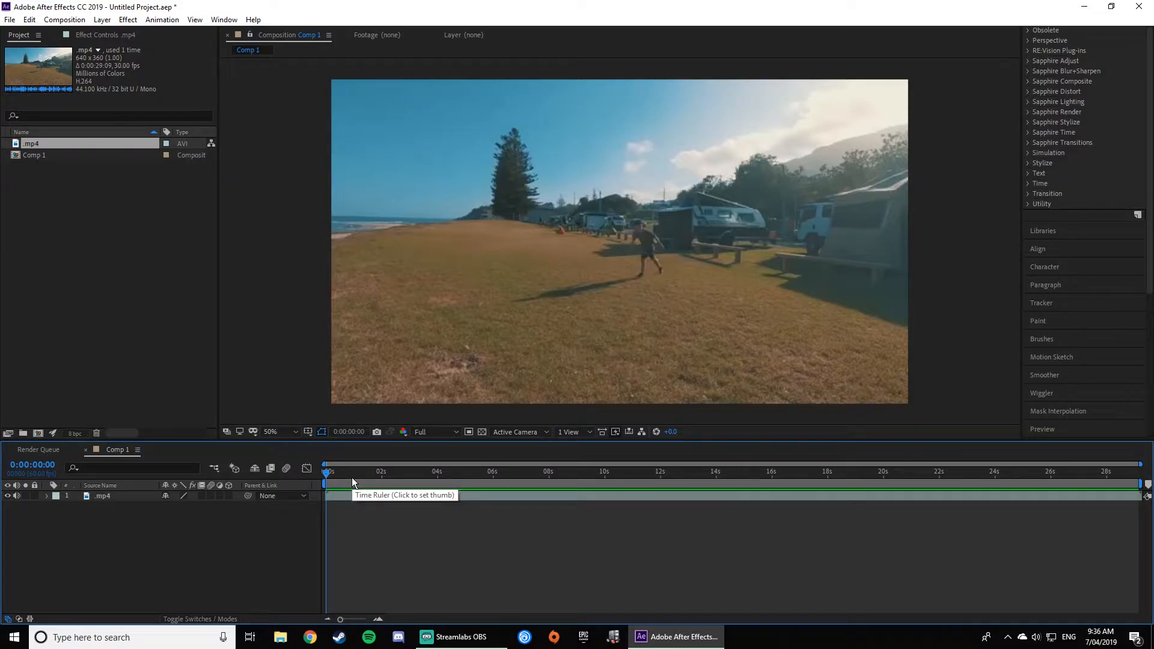
Step: Play the opening seconds of the composition at Full resolution and return to the first frame
key("space")
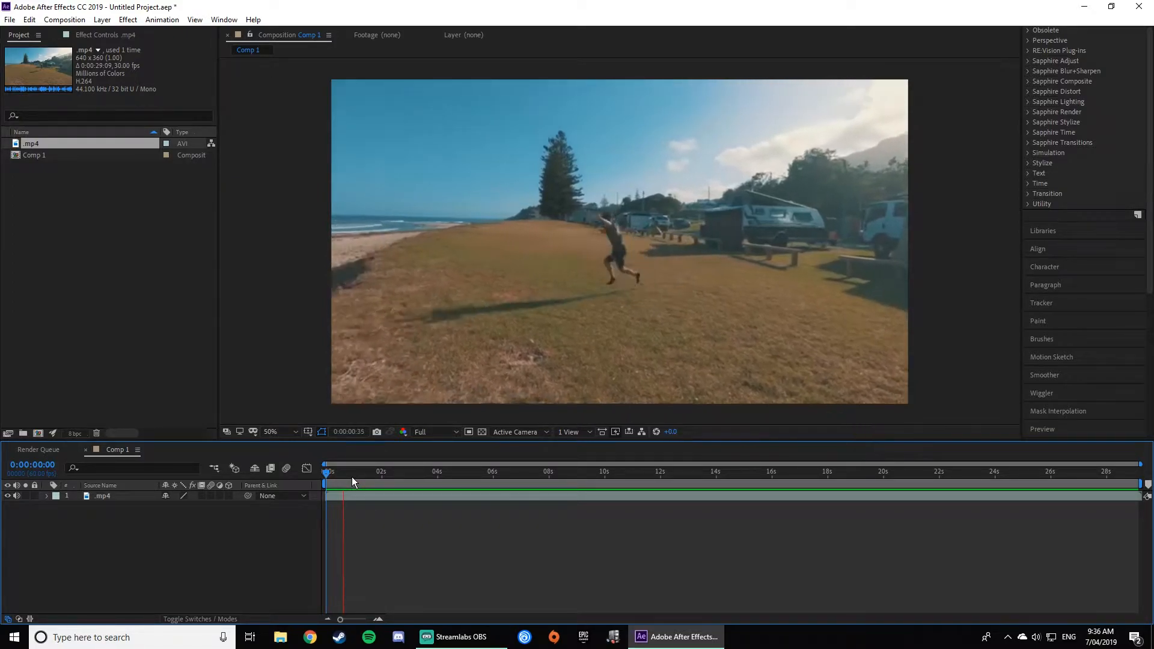
key("space")
key("space")
key("space")
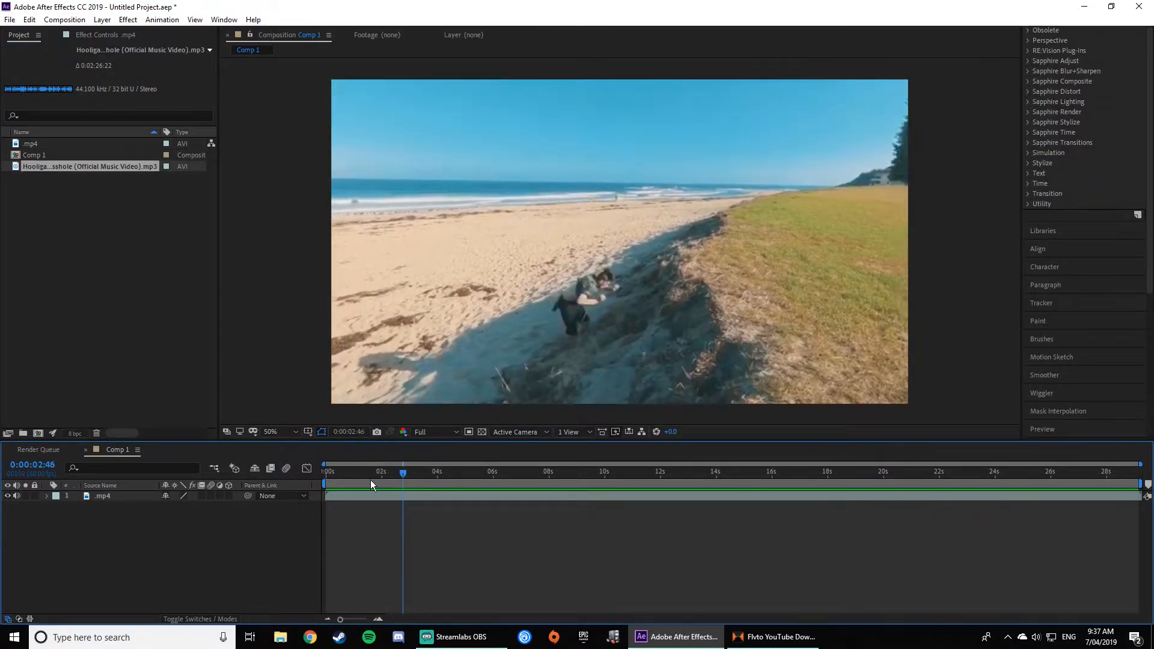
key("Home")
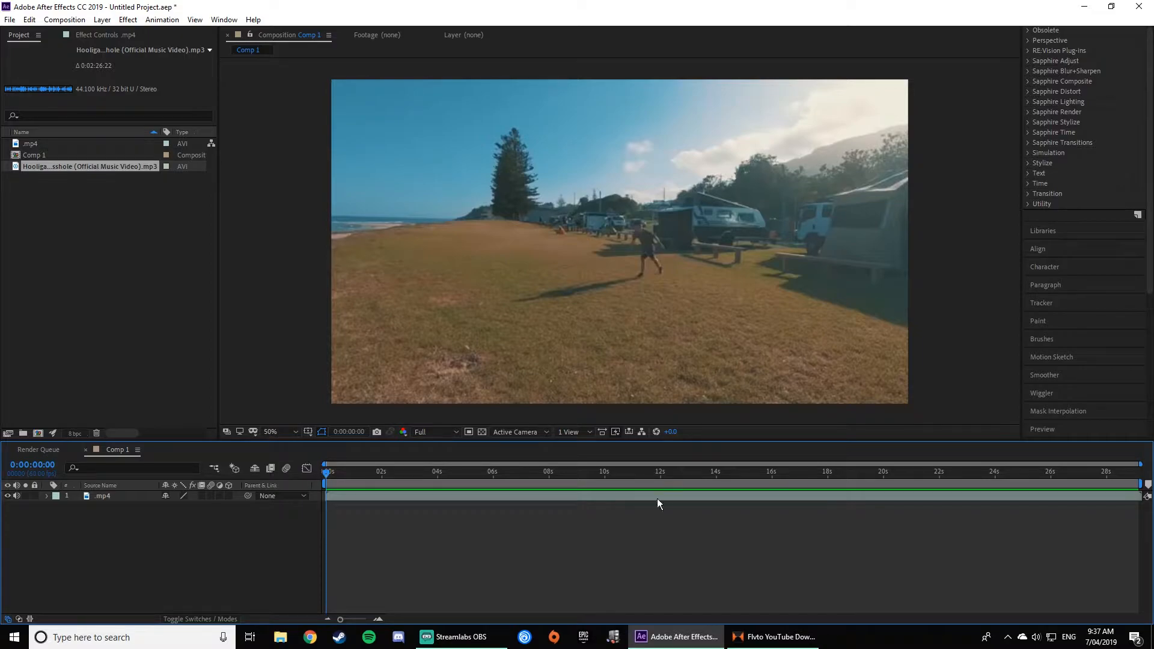
Step: Search the effects and presets for s_shake
scroll(1017, 258, "up", 1)
scroll(1061, 120, "up", 4)
scroll(815, 187, "down", 3)
scroll(815, 192, "up", 4)
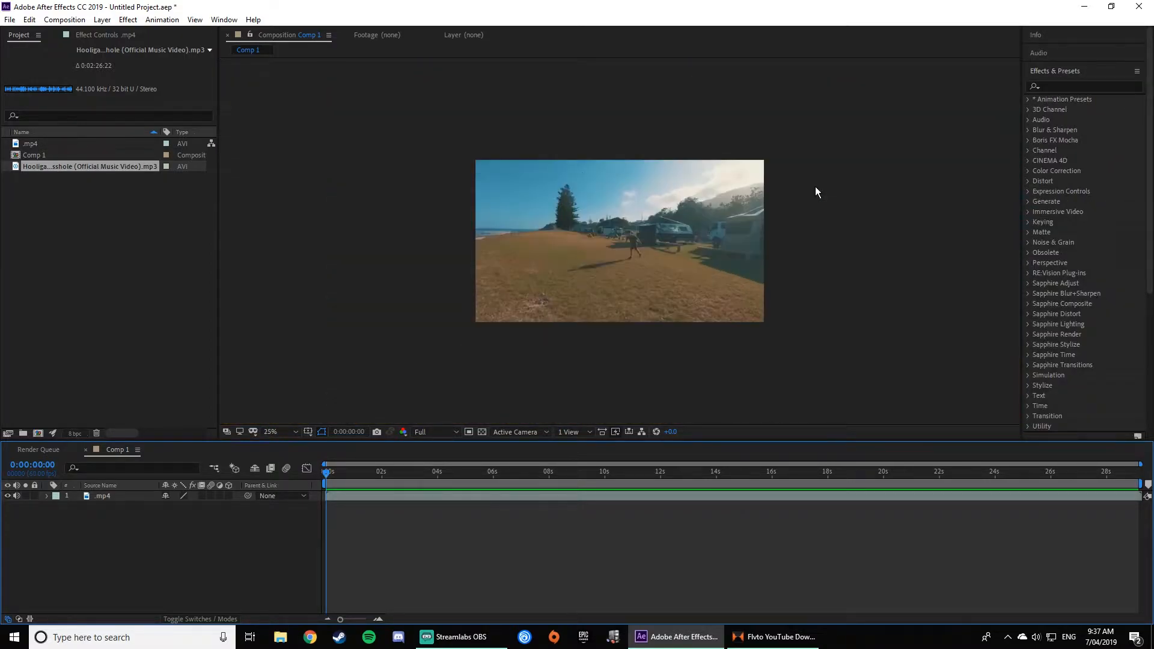
left_click(816, 191)
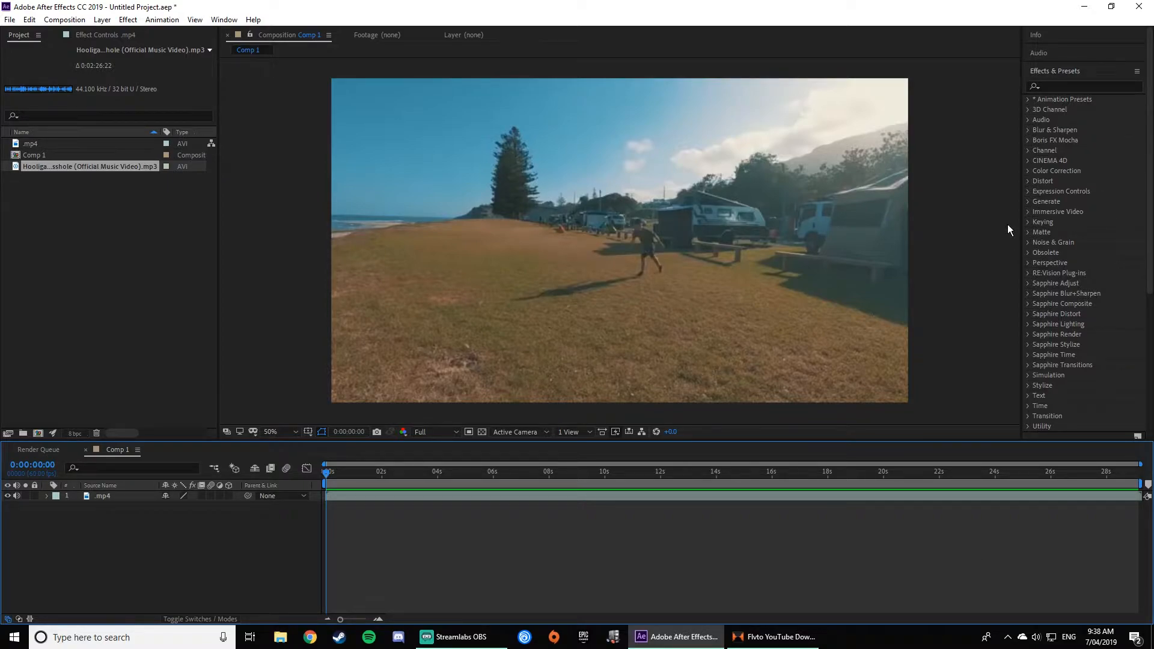
left_click(1074, 85)
type("s_shake")
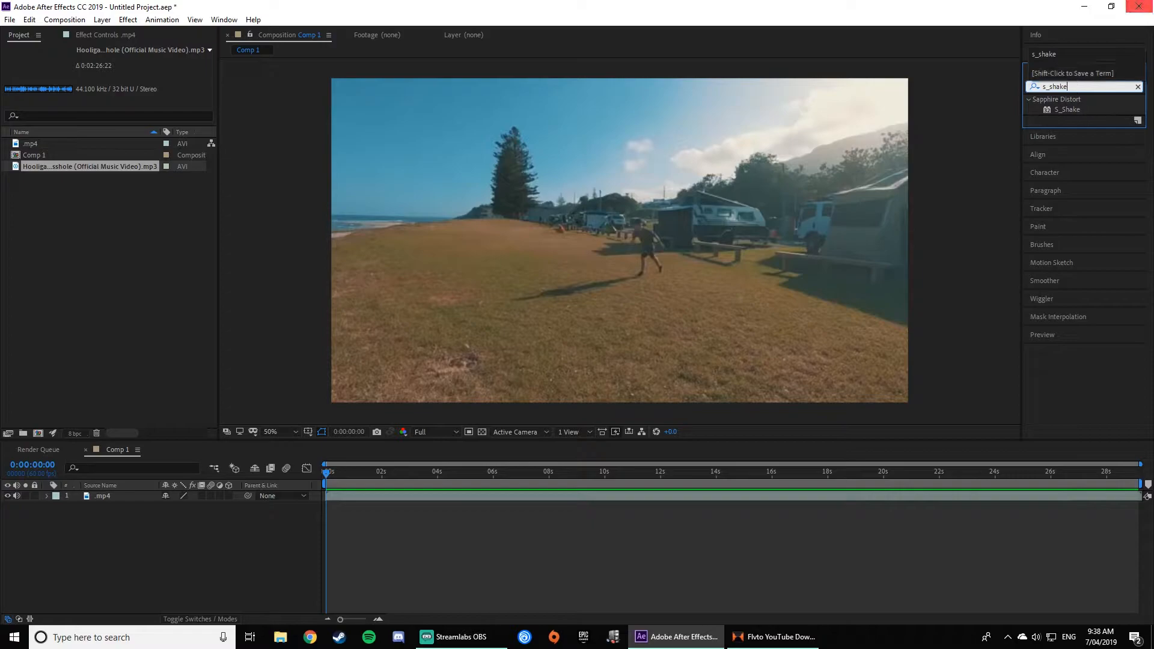
left_click_drag(1078, 89, 1019, 94)
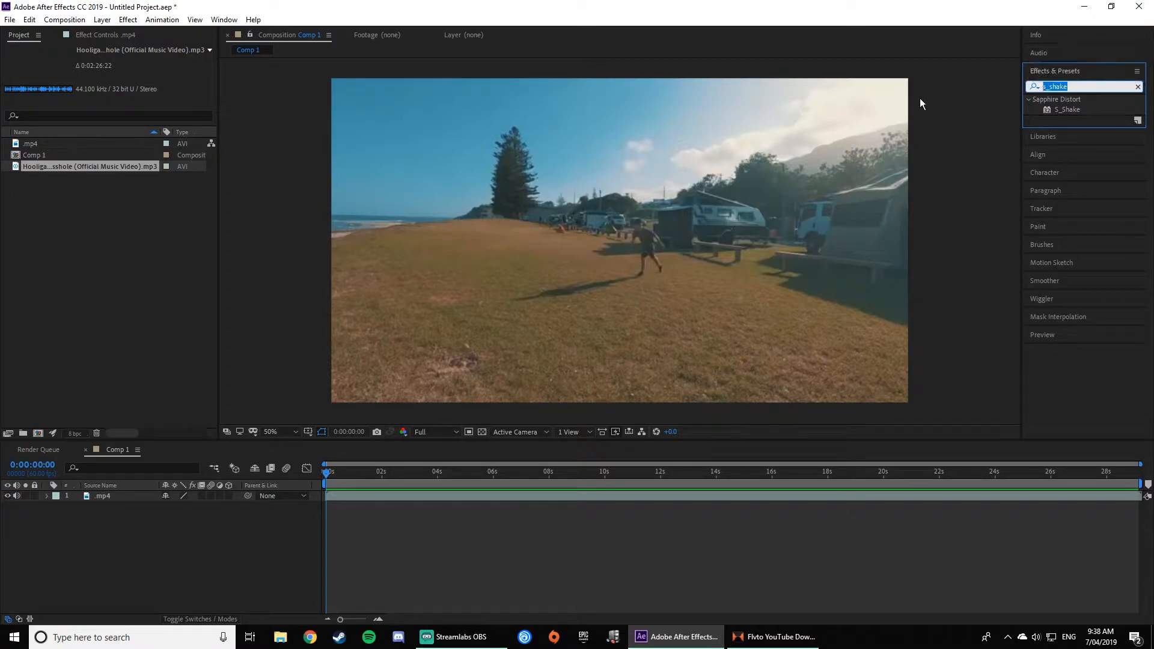
key("BackSpace")
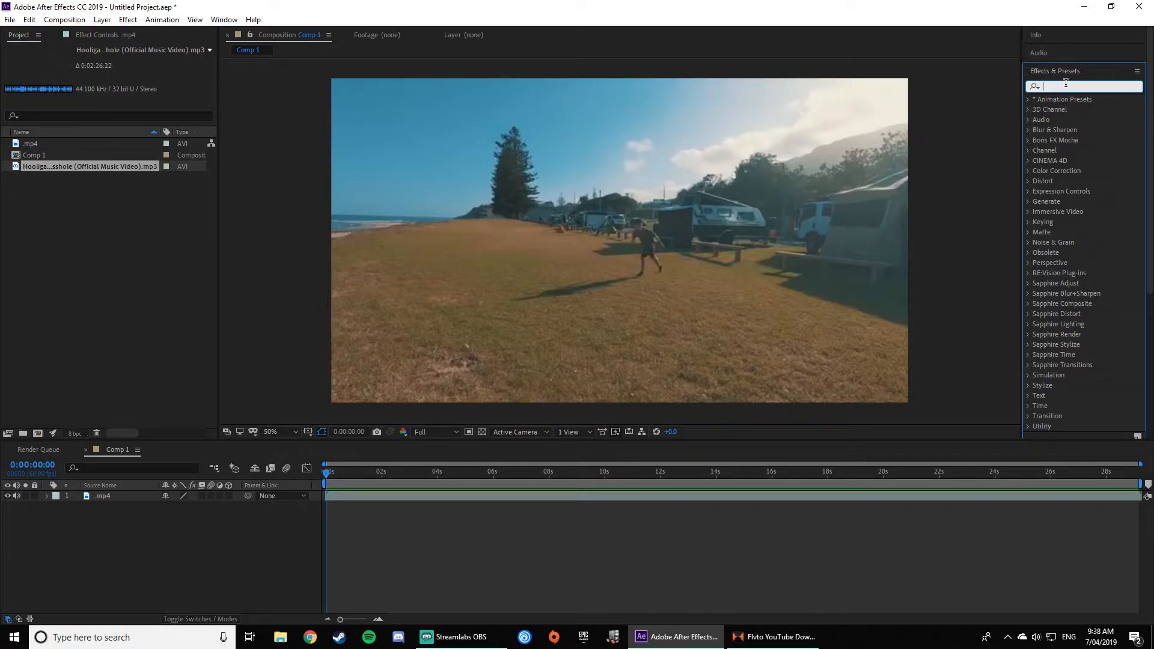
type("s_shake")
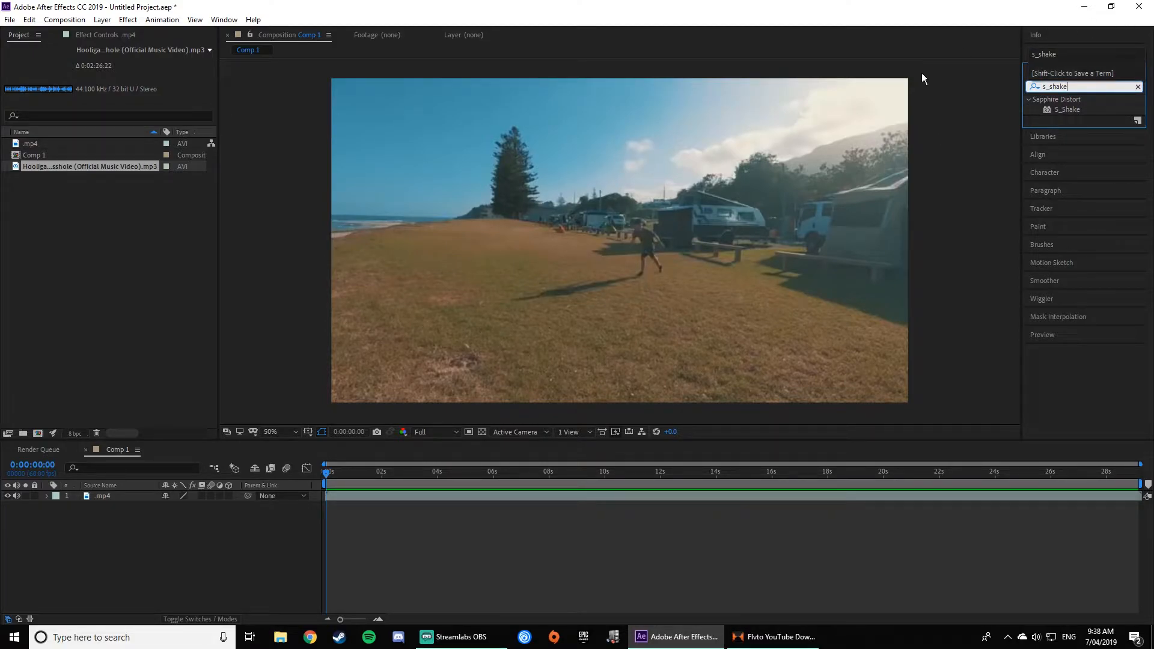
Step: Add the imported music MP3 below the .mp4 layer in Comp 1 and reveal its audio waveform
left_click_drag(330, 475, 404, 477)
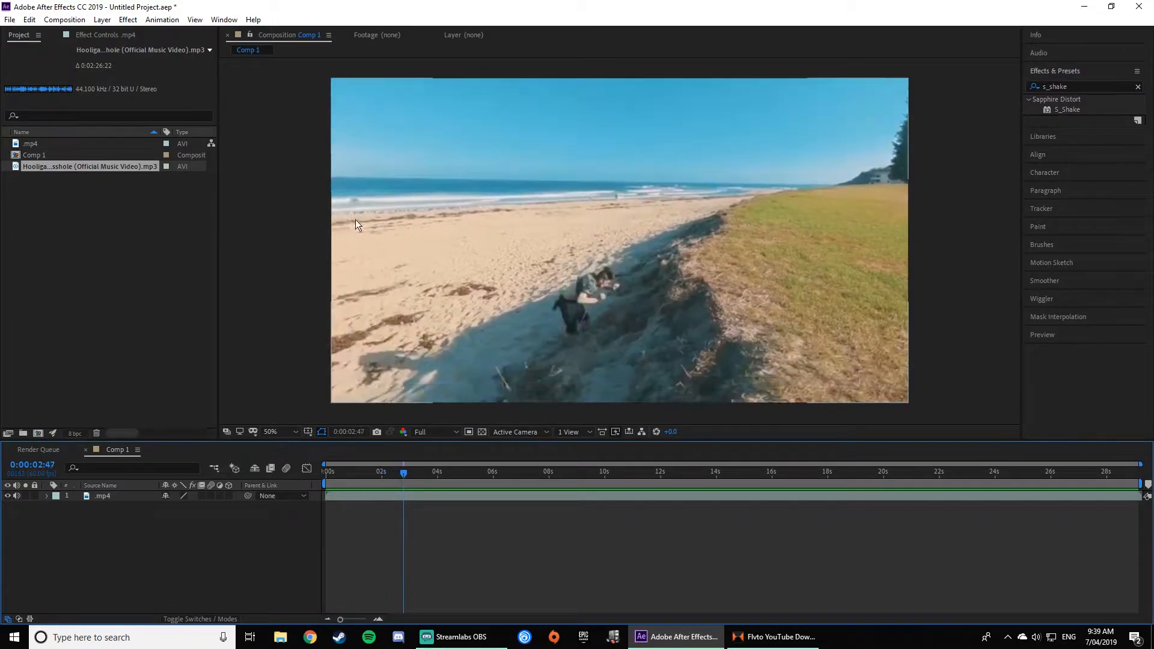
left_click_drag(53, 166, 363, 505)
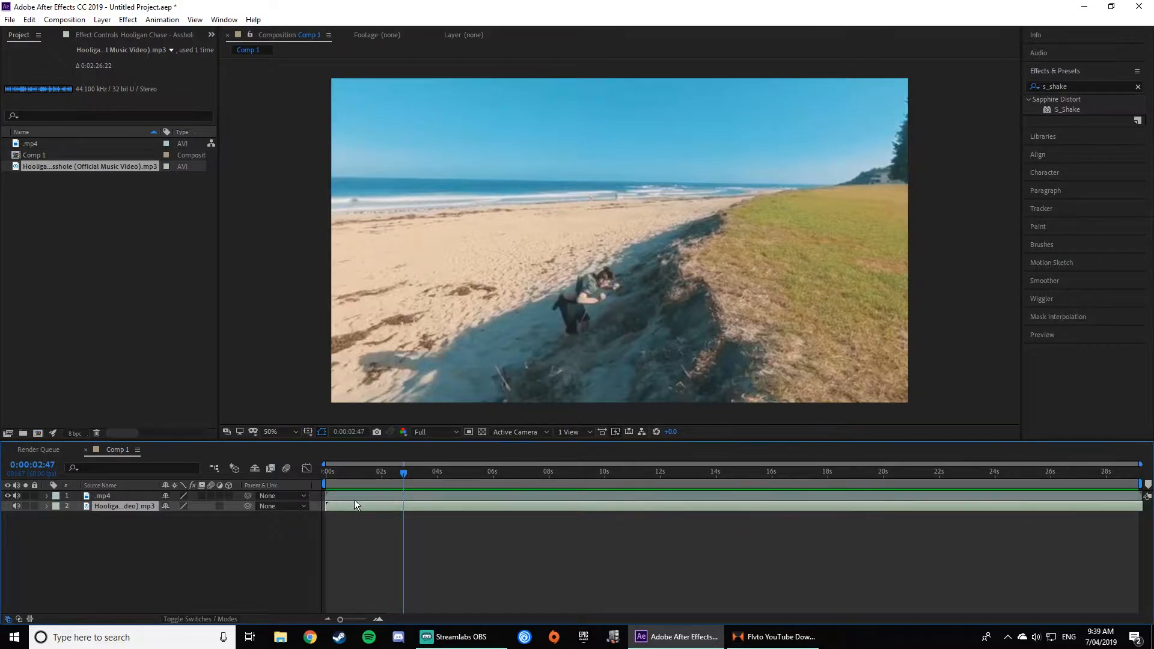
left_click(46, 506)
left_click(58, 518)
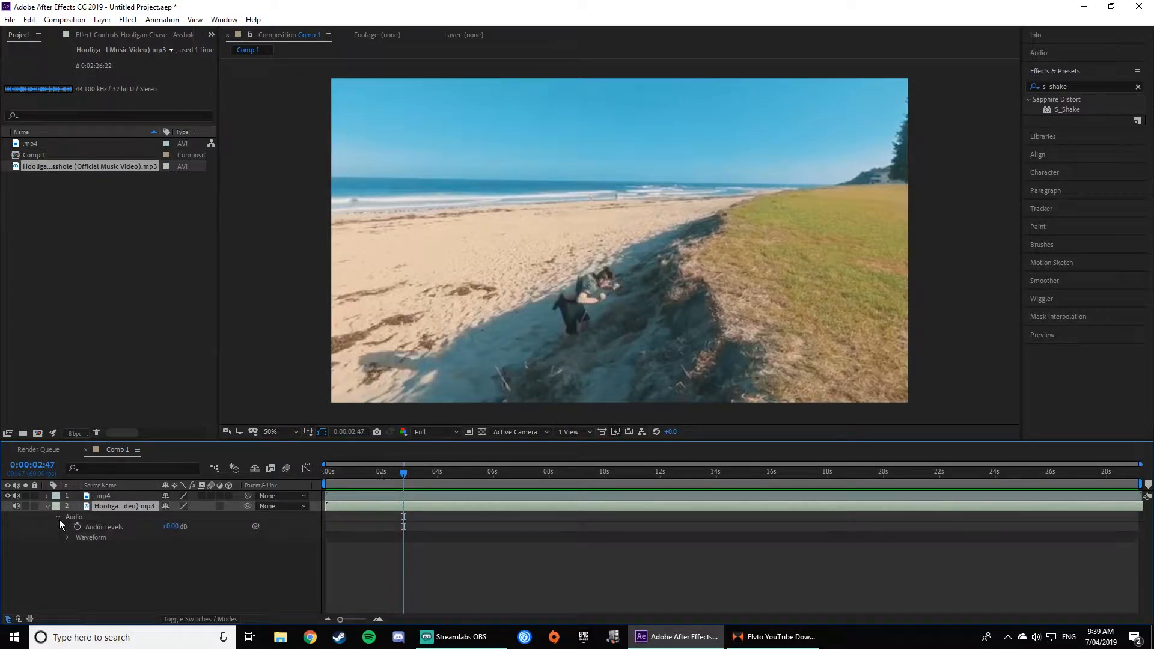
left_click(69, 538)
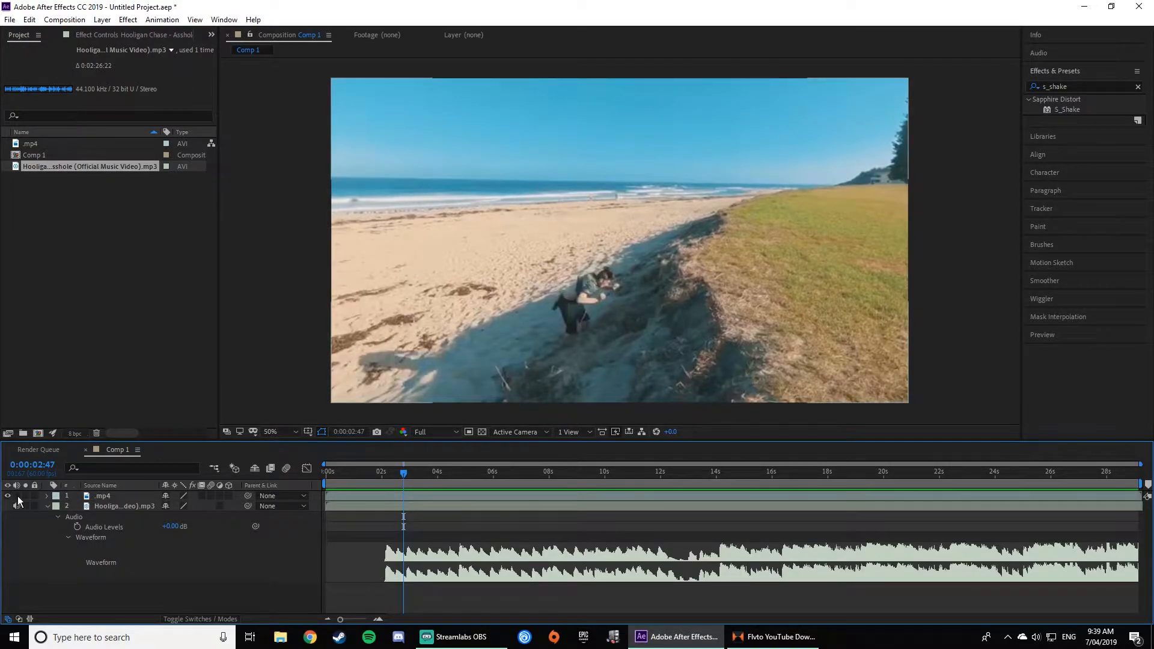
Step: Split the music layer at 0:00:26:05 and delete the part before the cut
left_click_drag(403, 474, 1052, 475)
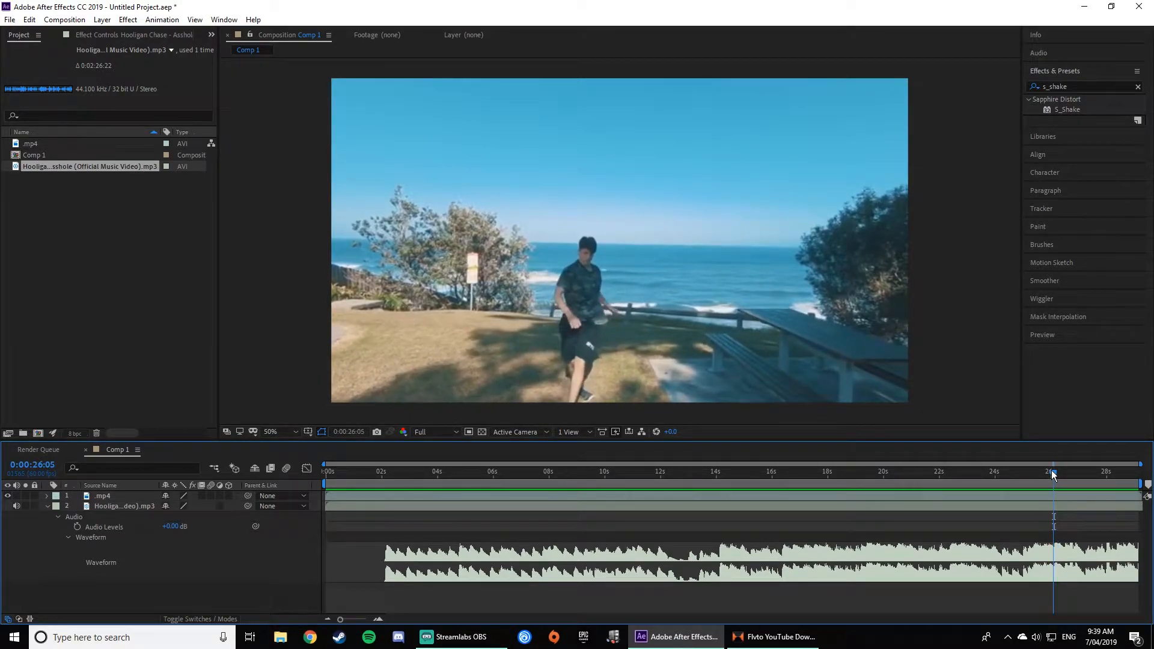
left_click(1073, 508)
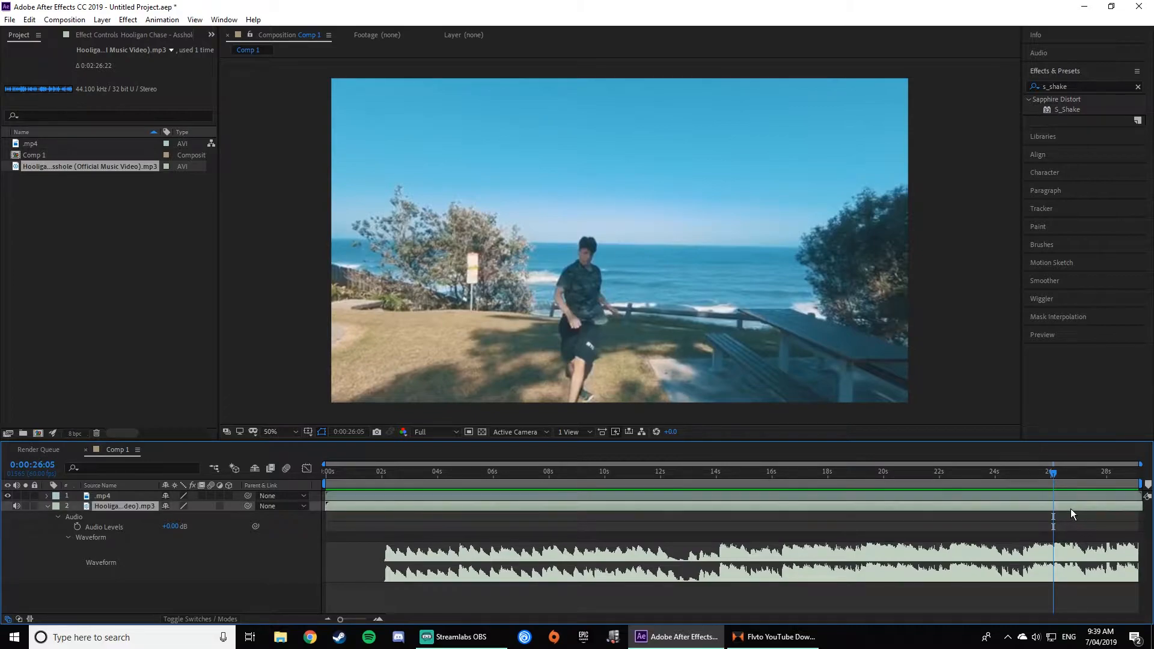
key("ctrl+shift+d")
left_click(951, 514)
key("Delete")
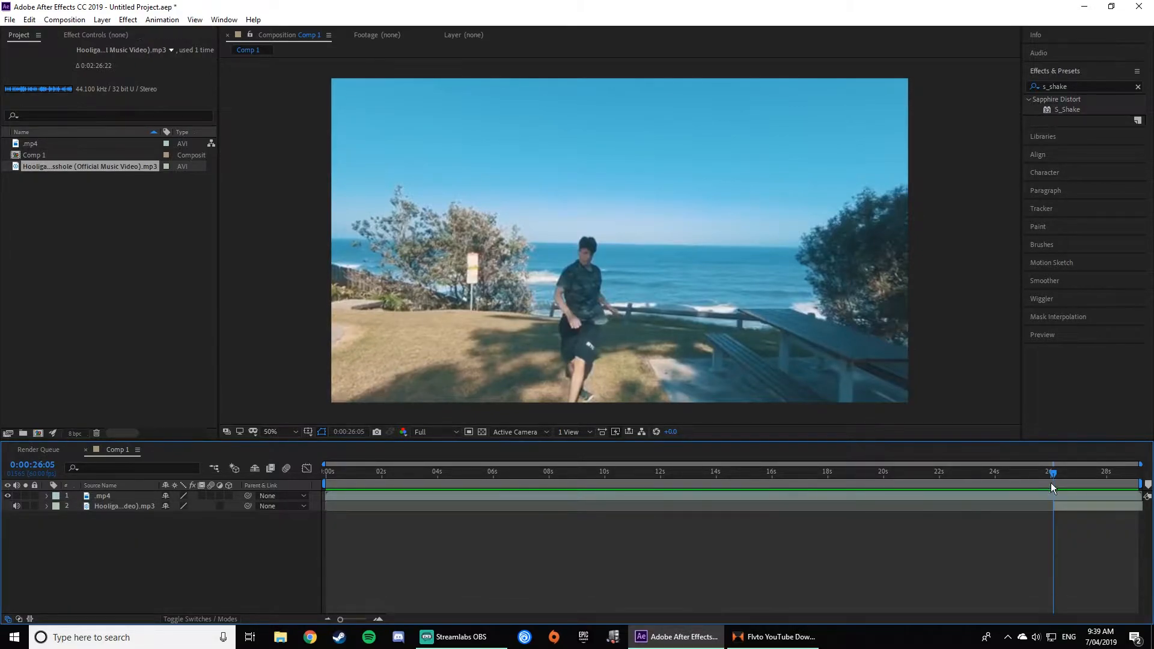
Step: Step frame by frame around the jump's landing, up to 0:00:02:45, to find the moment of impact
key("space")
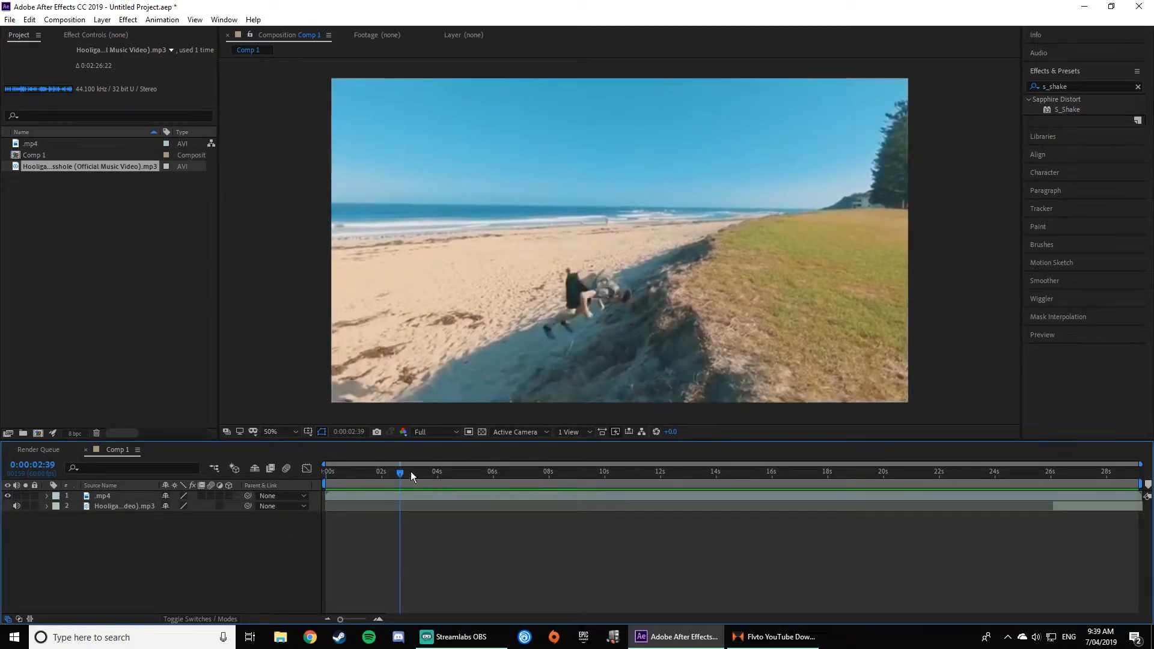
left_click(402, 473)
key("Page_Up")
key("Page_Up")
key("Page_Down")
key("Page_Down")
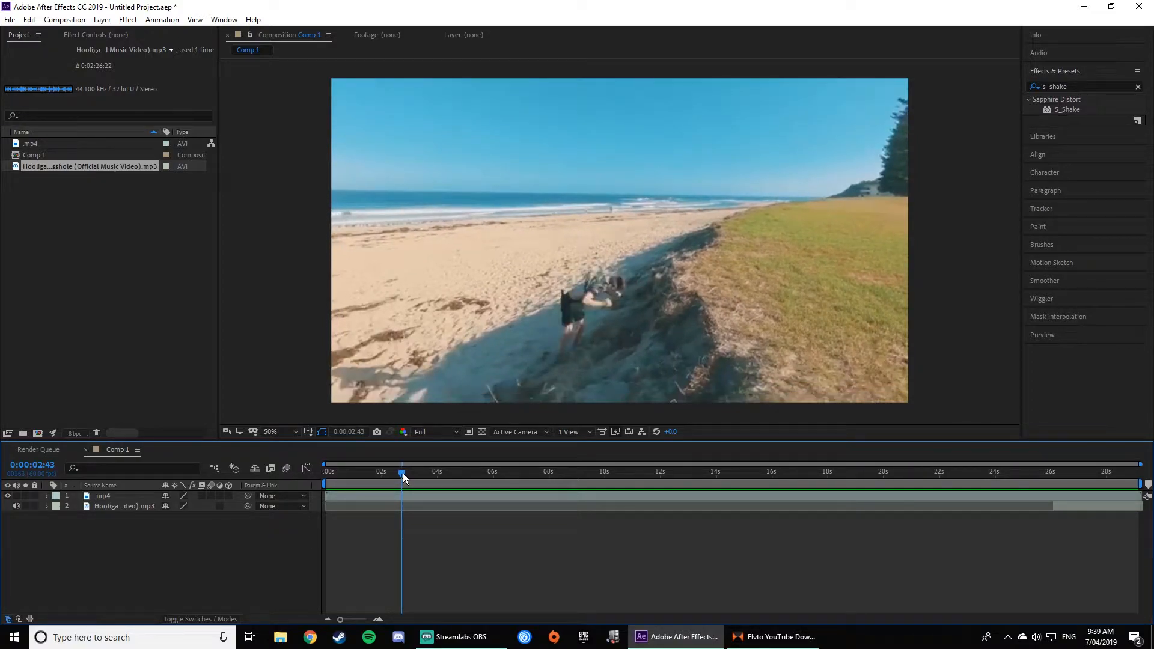
key("Page_Down")
key("Page_Down")
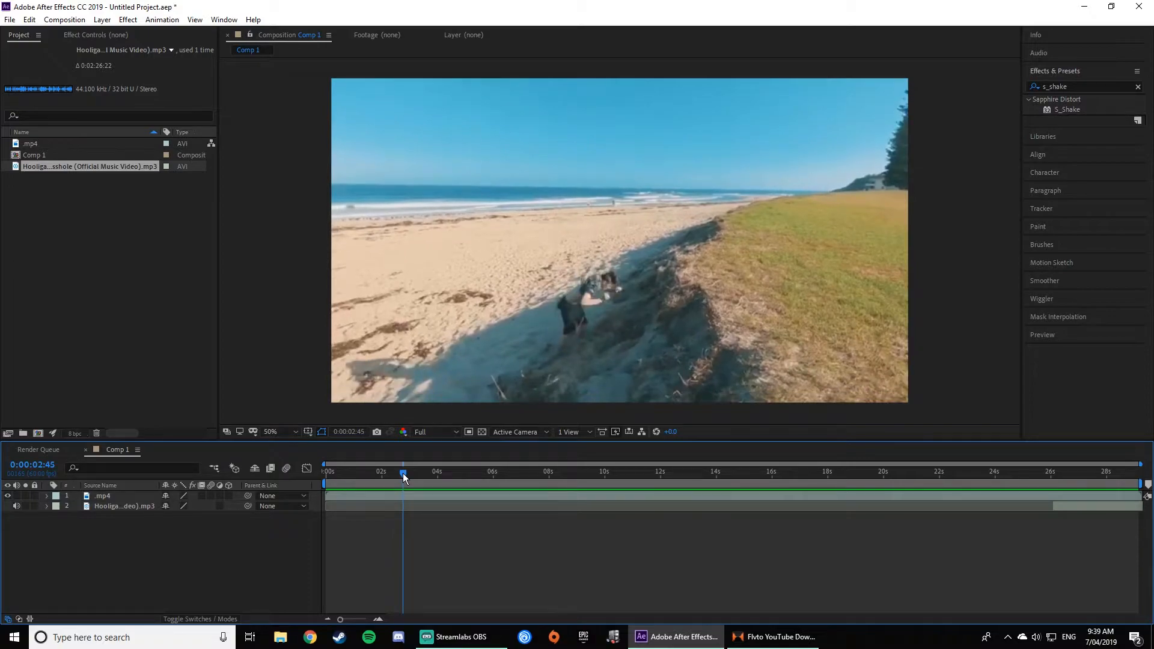
Step: Slide the trimmed music so it plays from the start of the composition, and preview the opening seconds
left_click_drag(1067, 507, 322, 511)
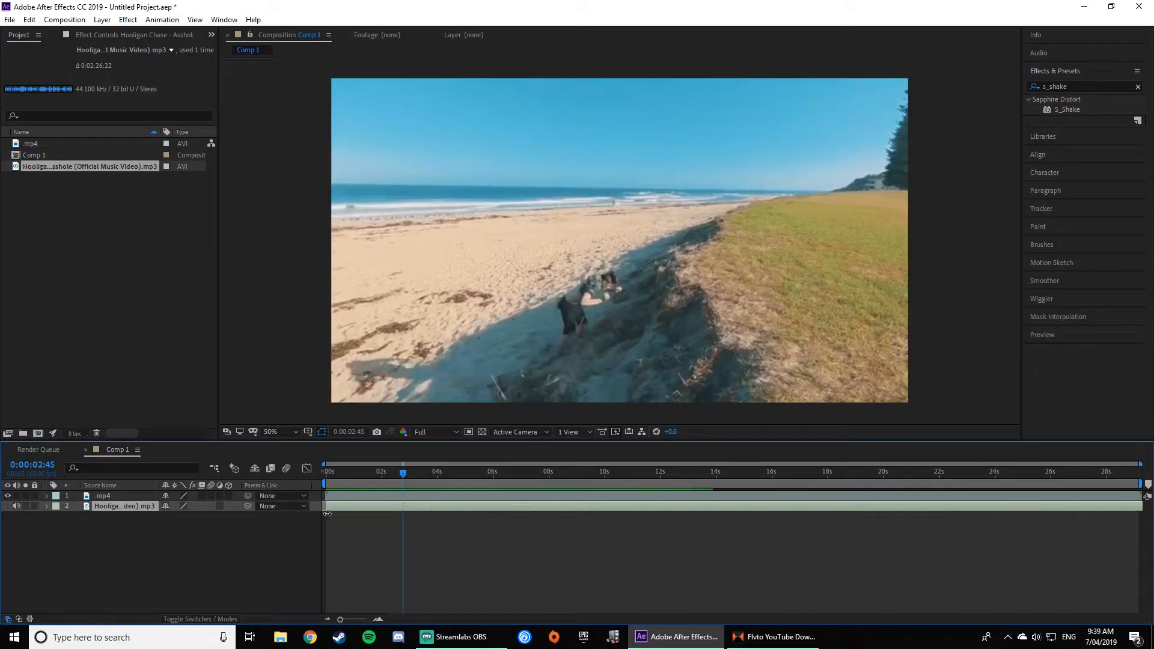
key("Home")
key("space")
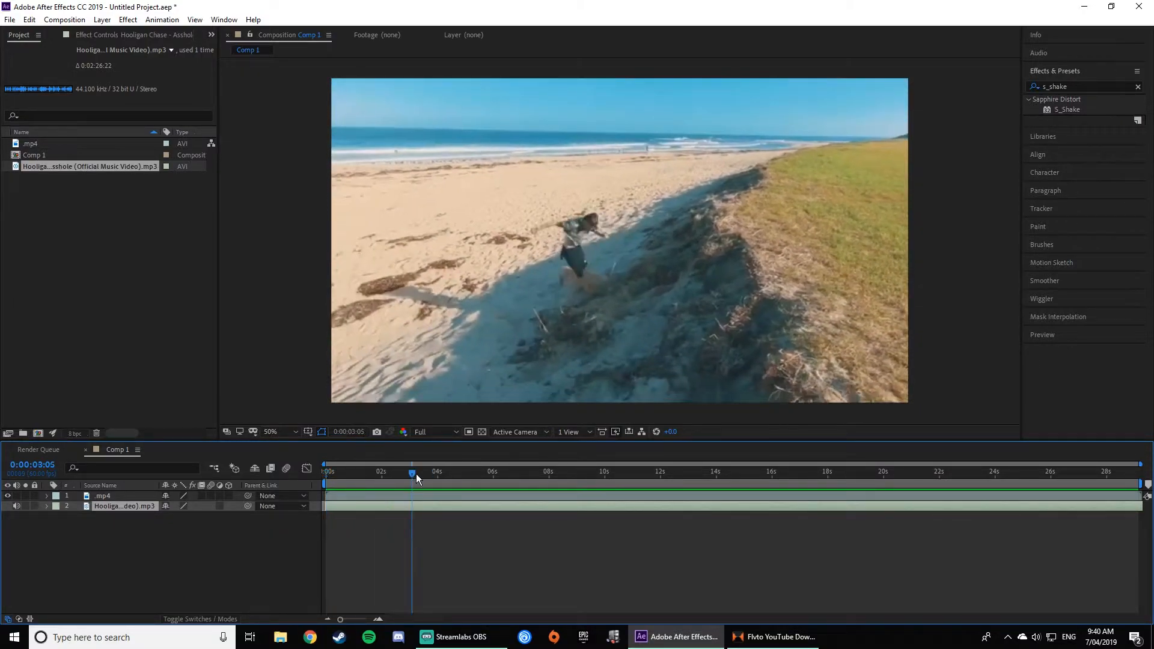
key("space")
Step: Reveal the music layer's waveform and move the current time to the landing at 0:00:02:47
left_click(47, 506)
left_click(58, 517)
left_click(67, 538)
left_click_drag(355, 478, 403, 479)
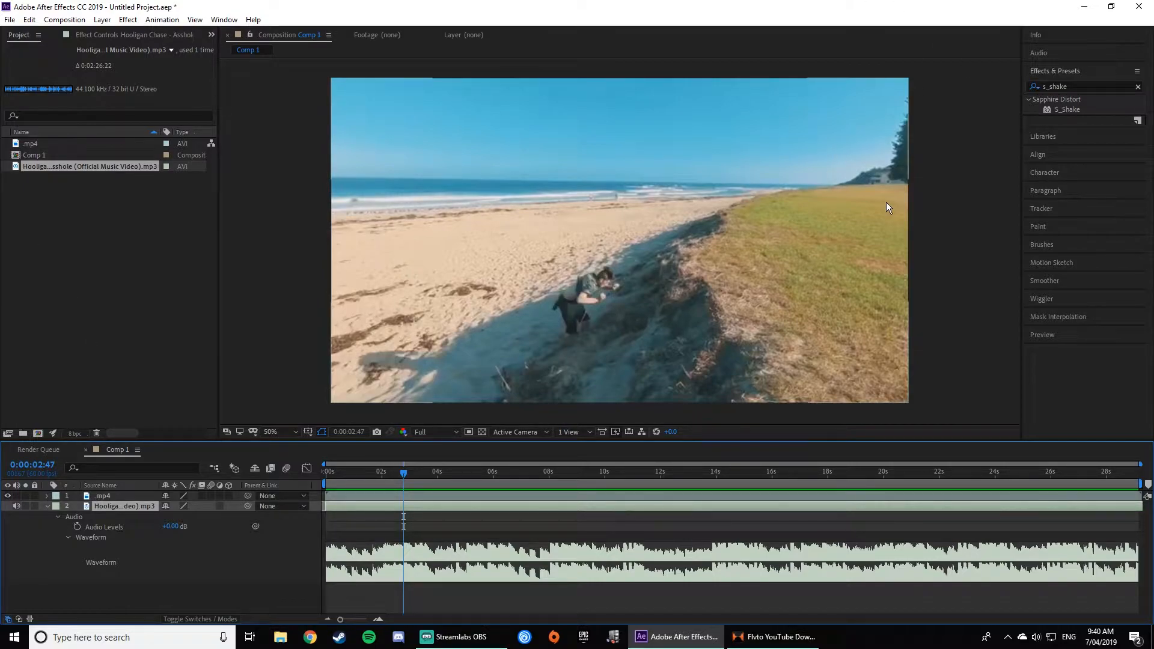
Step: Apply the S_Shake effect and the Distort Transform effect to the .mp4 layer
left_click(120, 499)
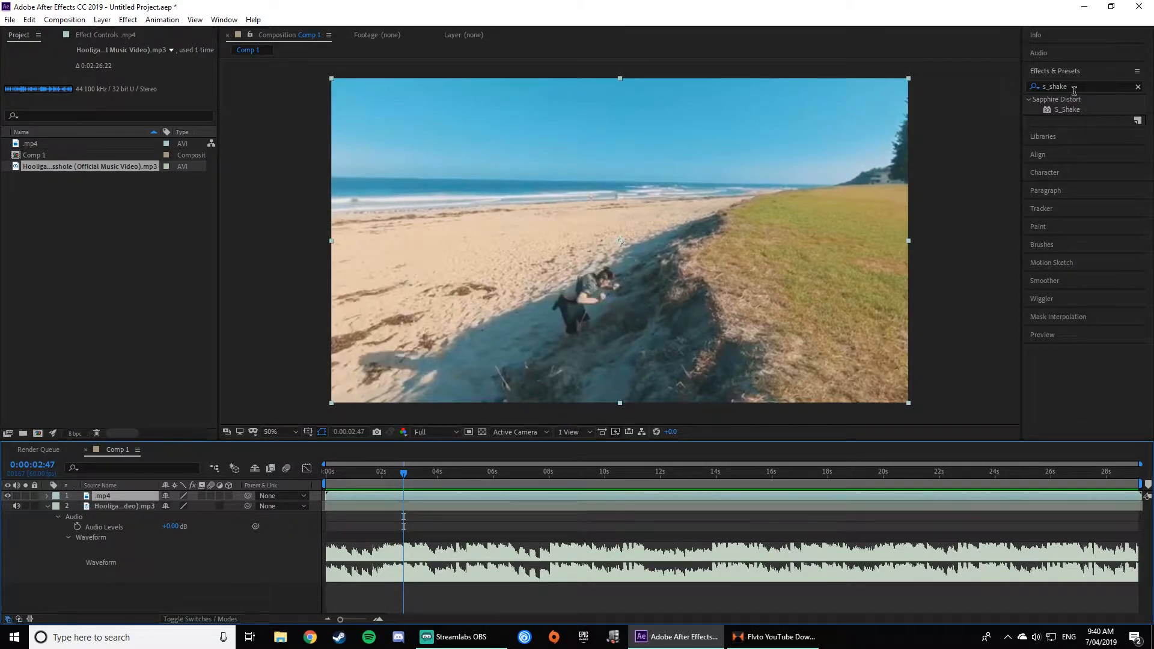
left_click_drag(1080, 110, 471, 499)
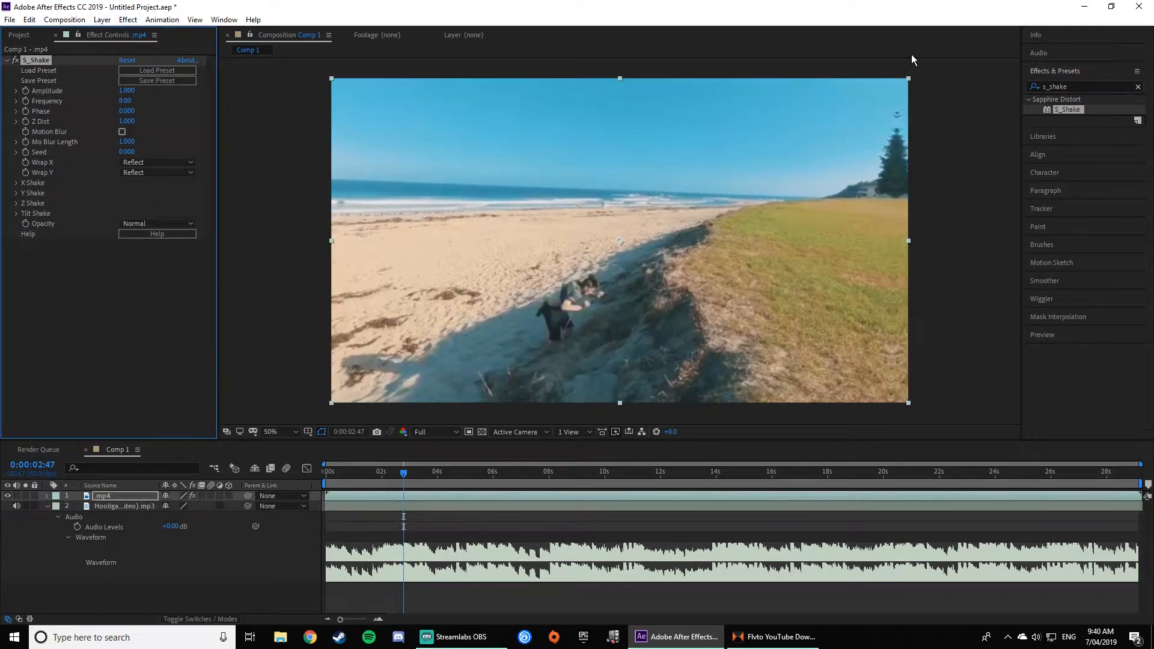
left_click(1095, 83)
type("trans")
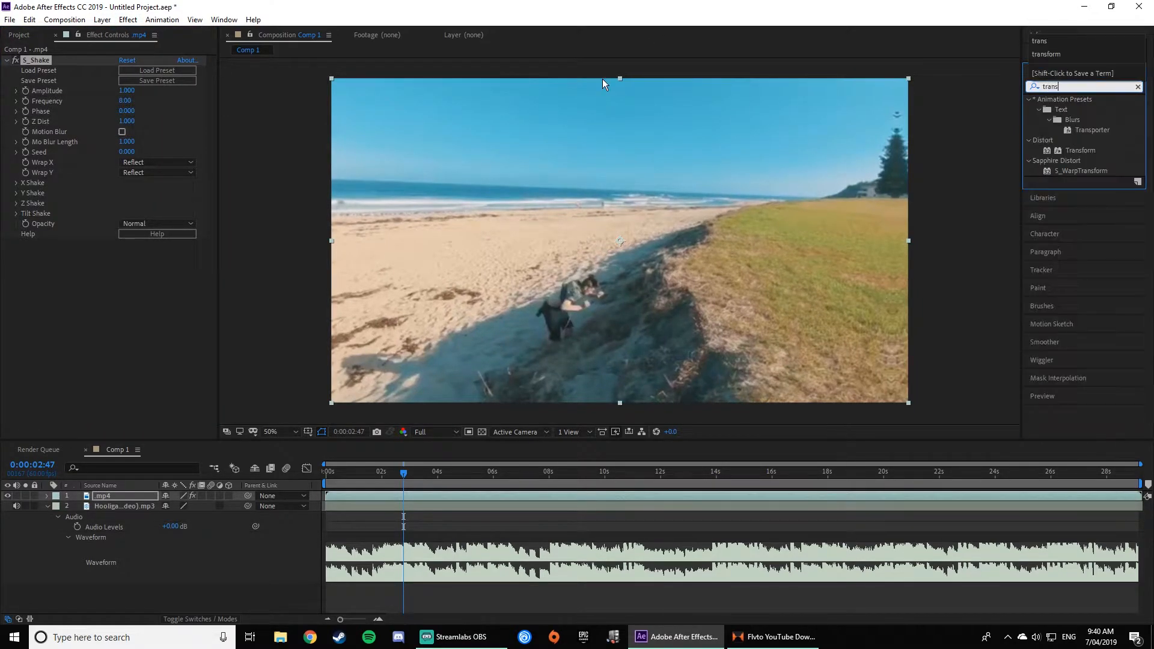
left_click_drag(1080, 151, 523, 496)
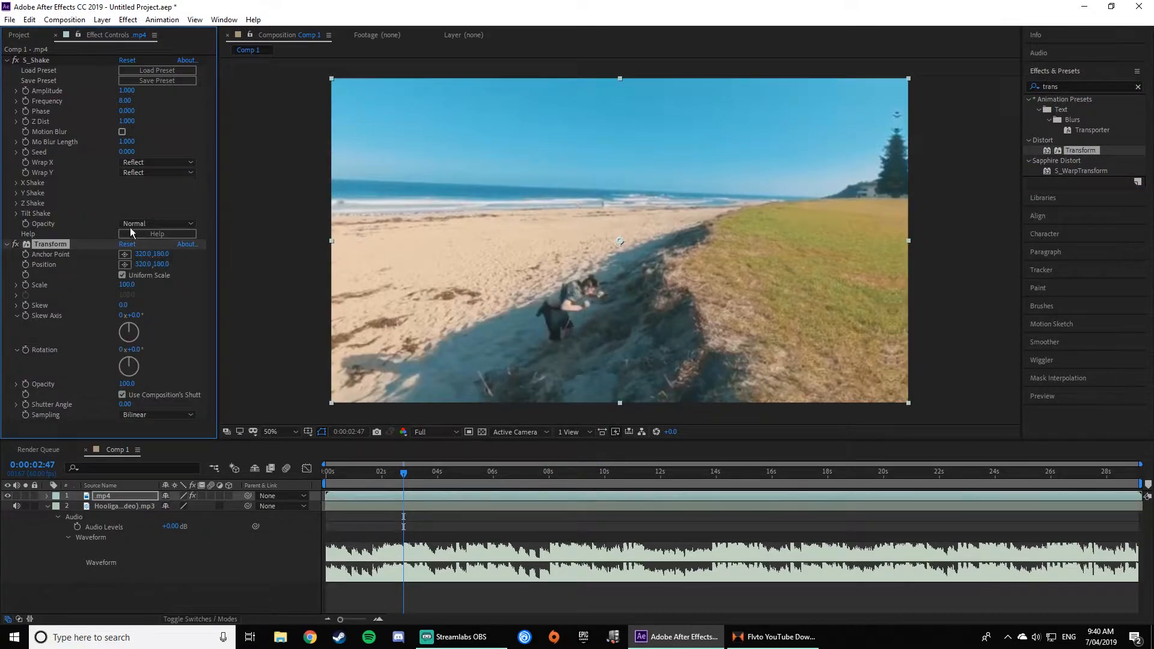
Step: Enable keyframing for the Transform effect's Scale on the .mp4 layer at 0:00:02:47
left_click(46, 497)
left_click(58, 507)
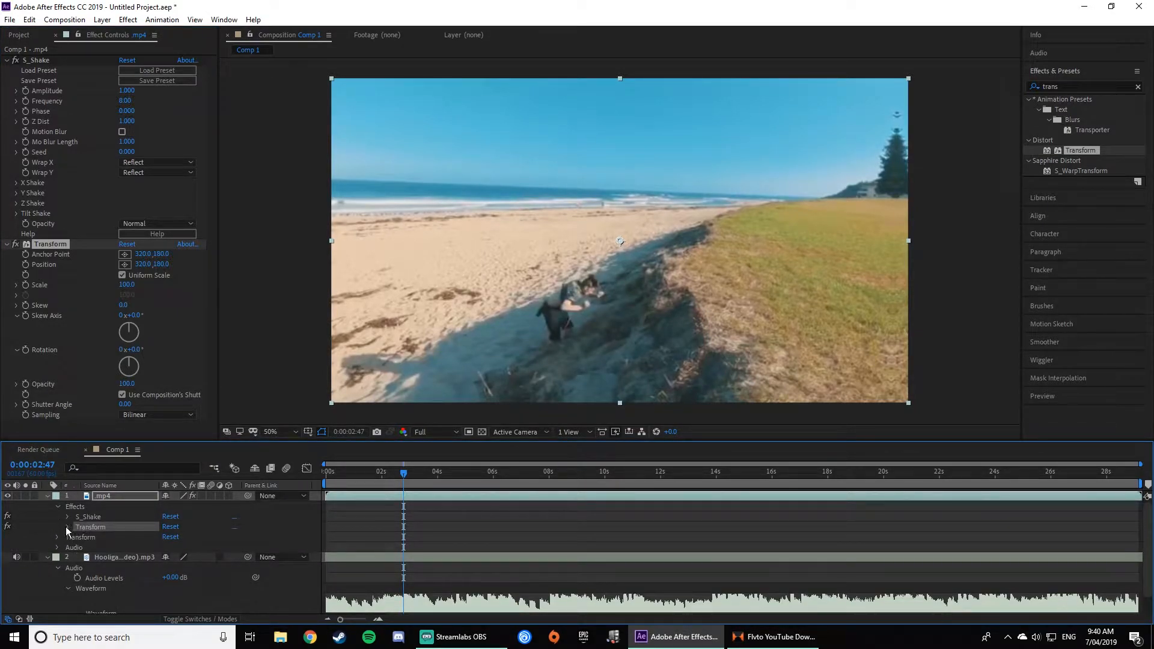
left_click(67, 526)
scroll(84, 529, "down", 1)
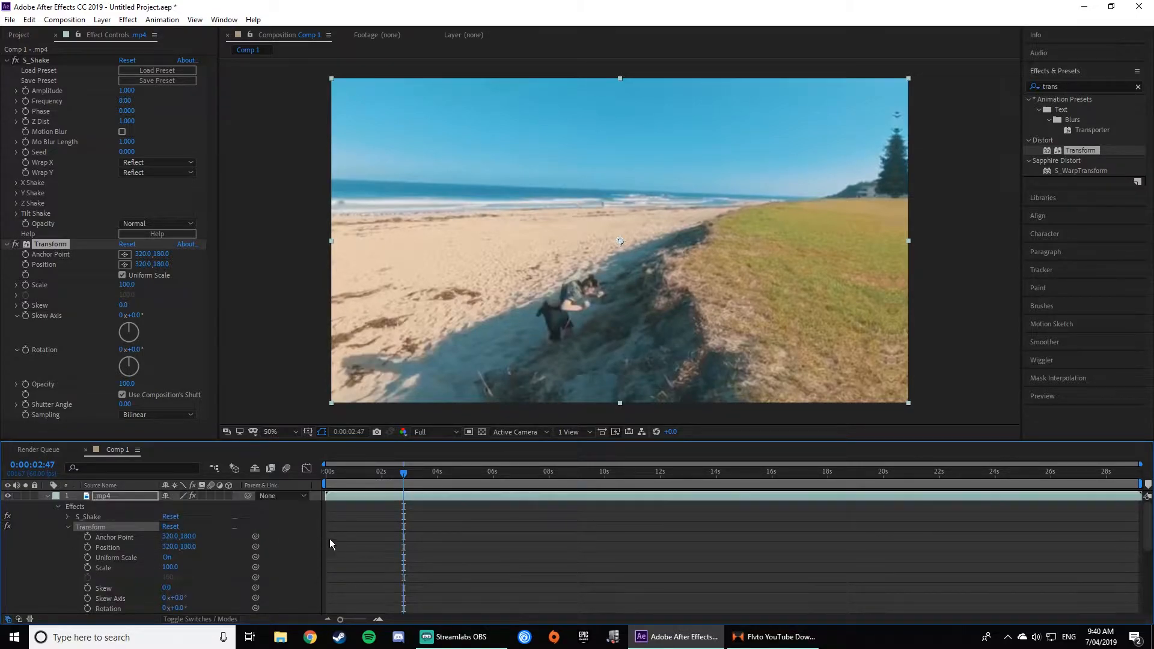
left_click(87, 536)
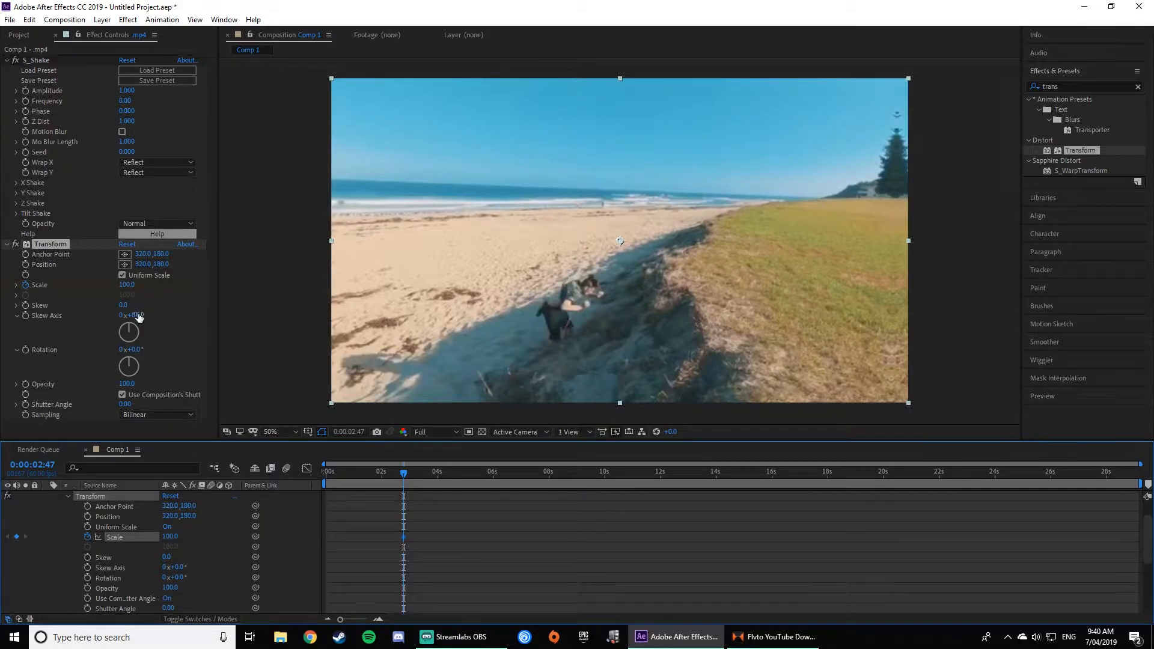
scroll(511, 510, "down", 3)
scroll(482, 528, "up", 5)
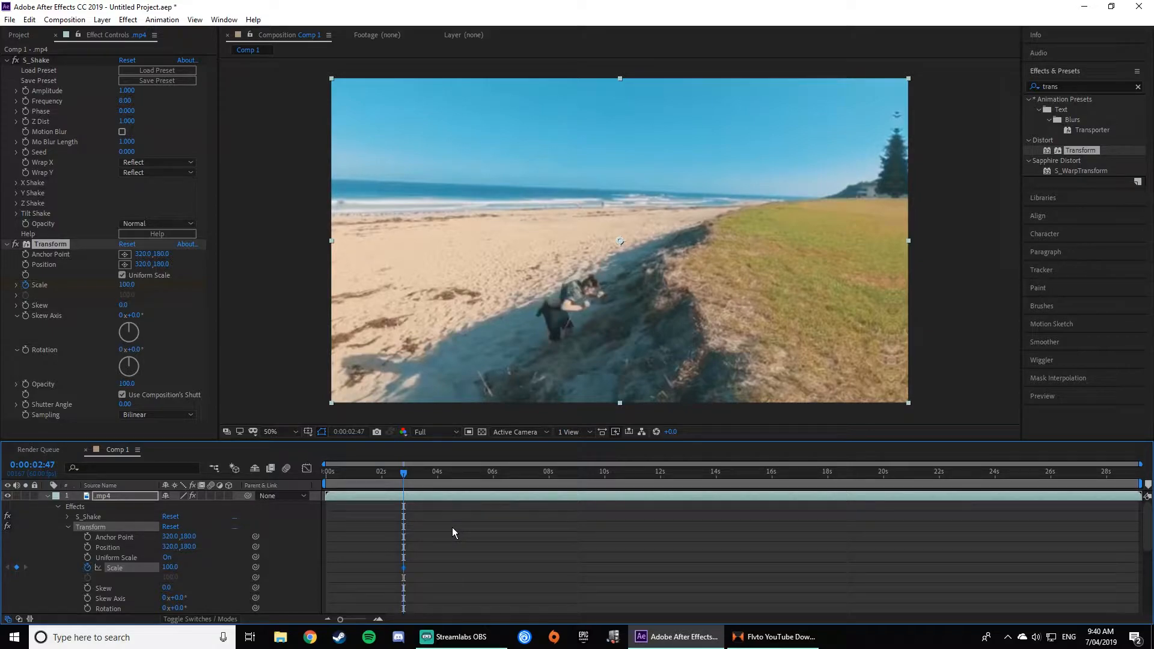
Step: Add Transform Scale keyframes at 100 on either side of the landing, at 0:00:02:27 and 0:00:03:07
key("space")
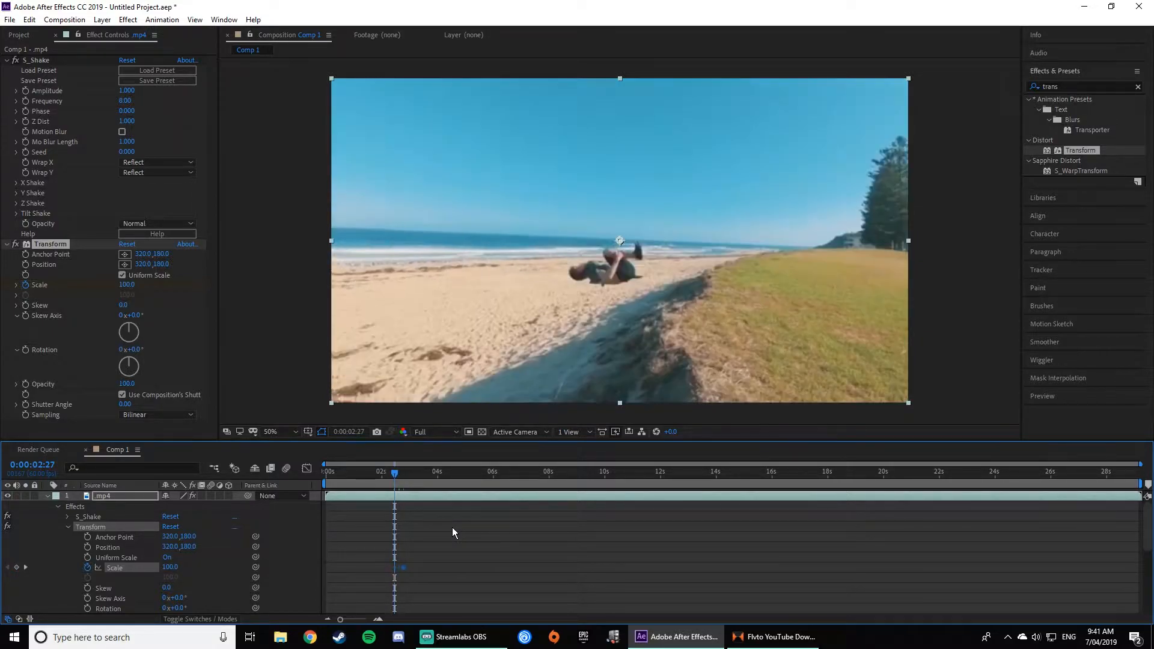
scroll(471, 548, "down", 3)
scroll(471, 548, "up", 1)
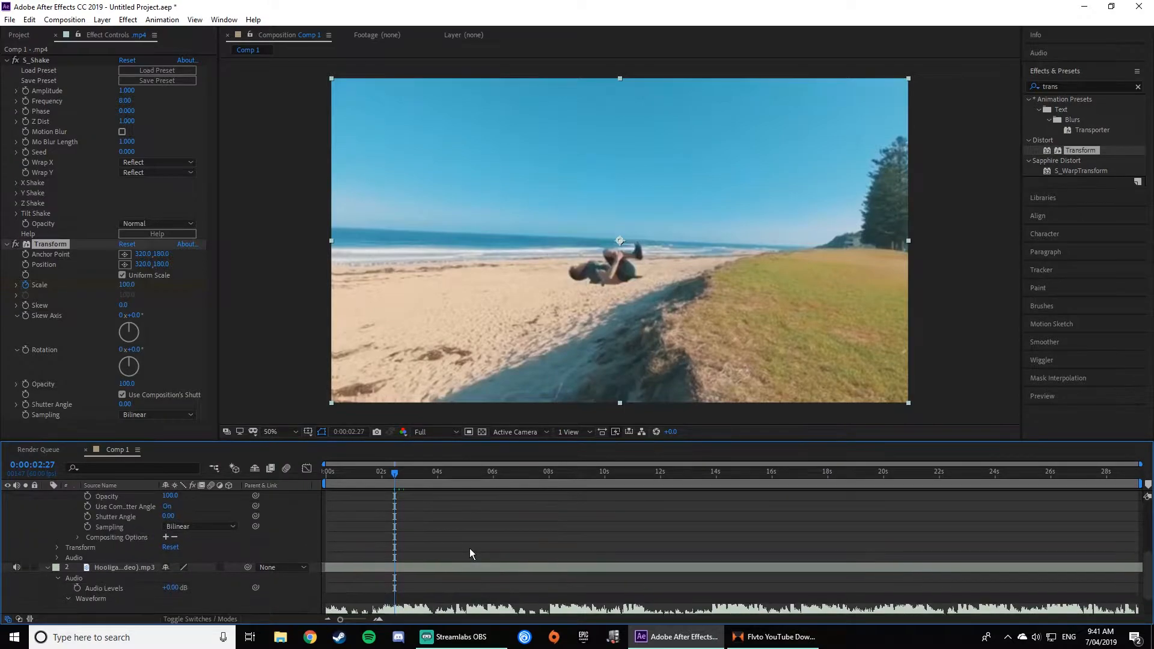
left_click(127, 286)
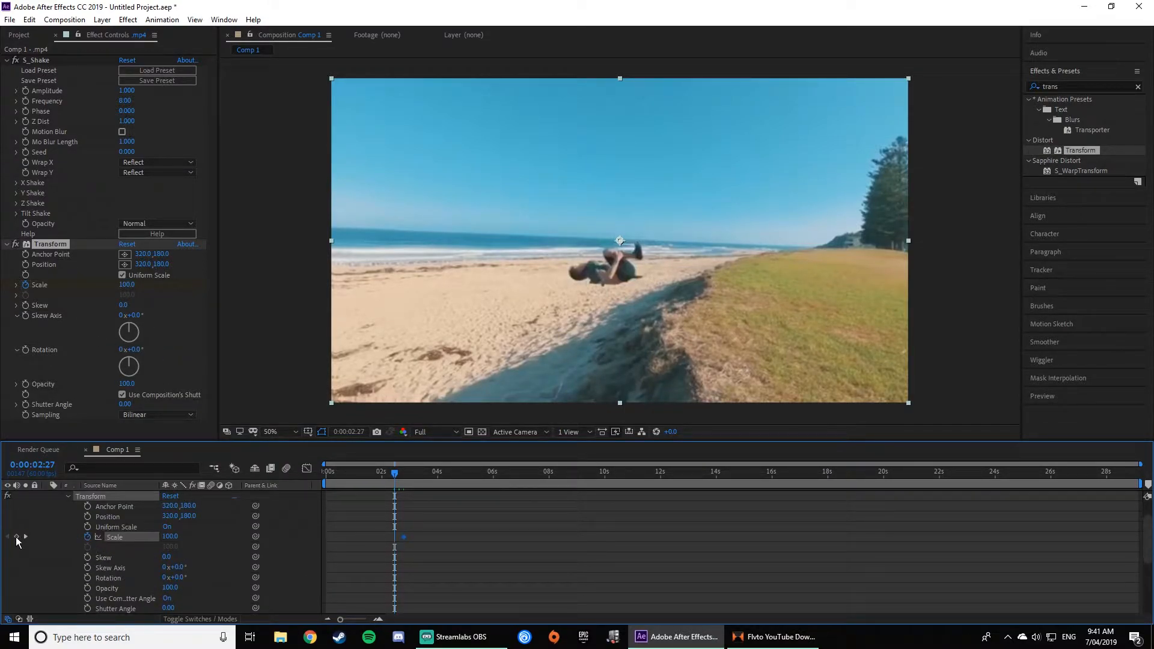
left_click(17, 537)
key("space")
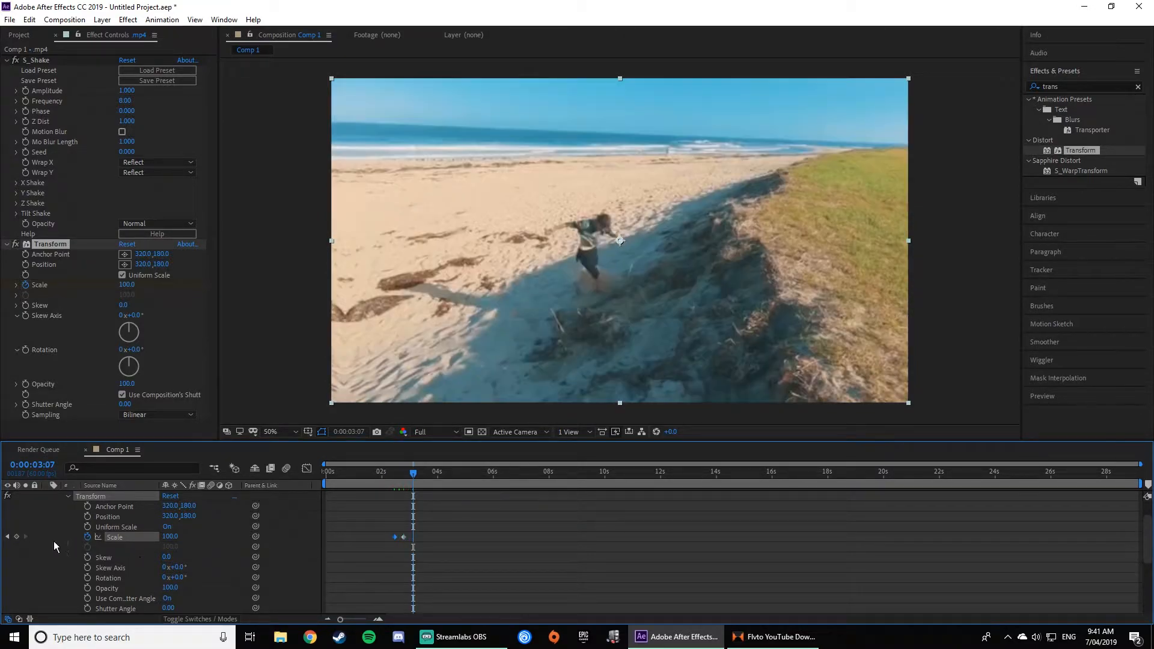
left_click(16, 537)
Step: Set the middle Transform Scale keyframe, at 0:00:02:47, to 150
key("shift+Page_Up")
key("shift+Page_Up")
key("shift+Page_Down")
key("shift+Page_Down")
key("shift+Page_Up")
key("shift+Page_Up")
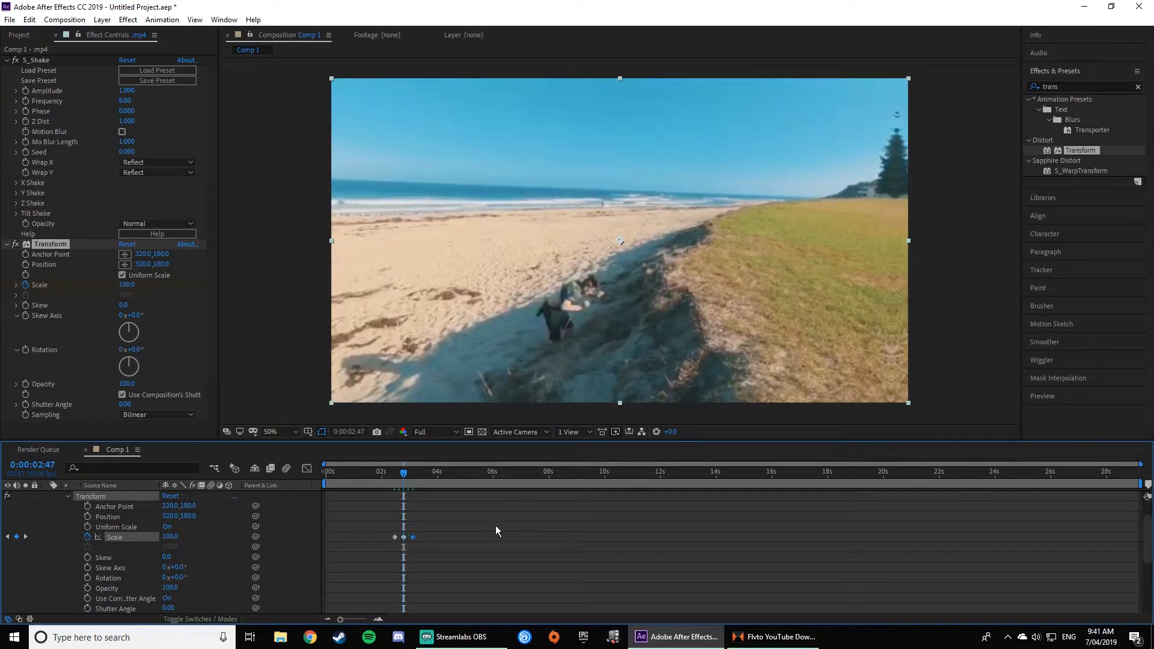
left_click(128, 285)
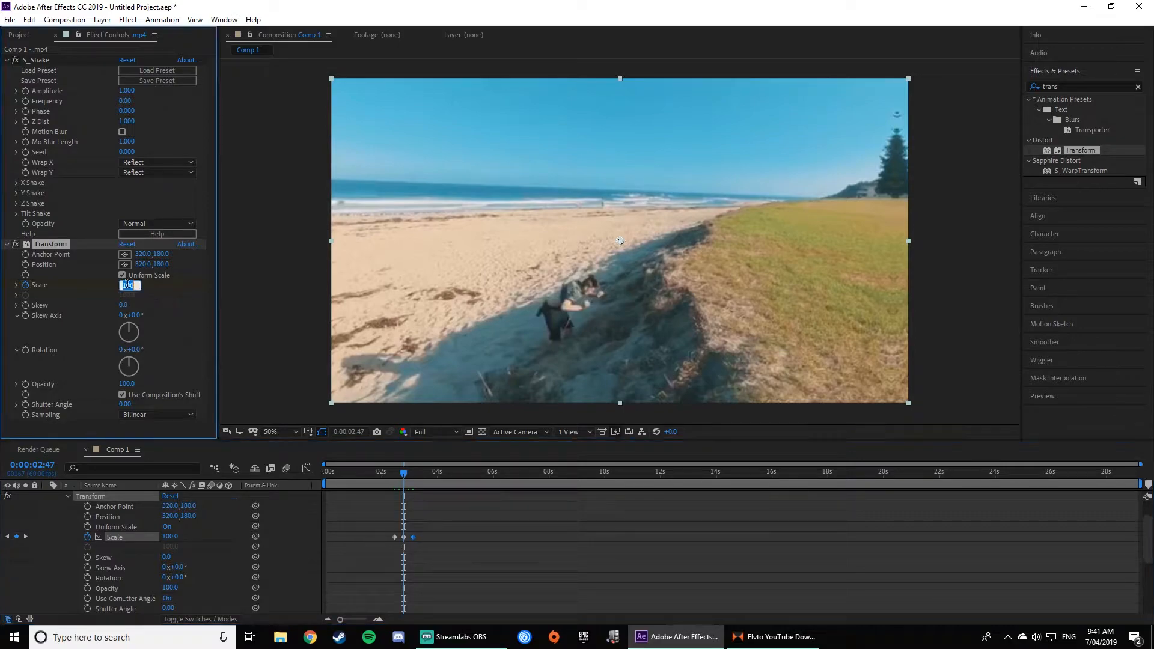
type("150")
key("Return")
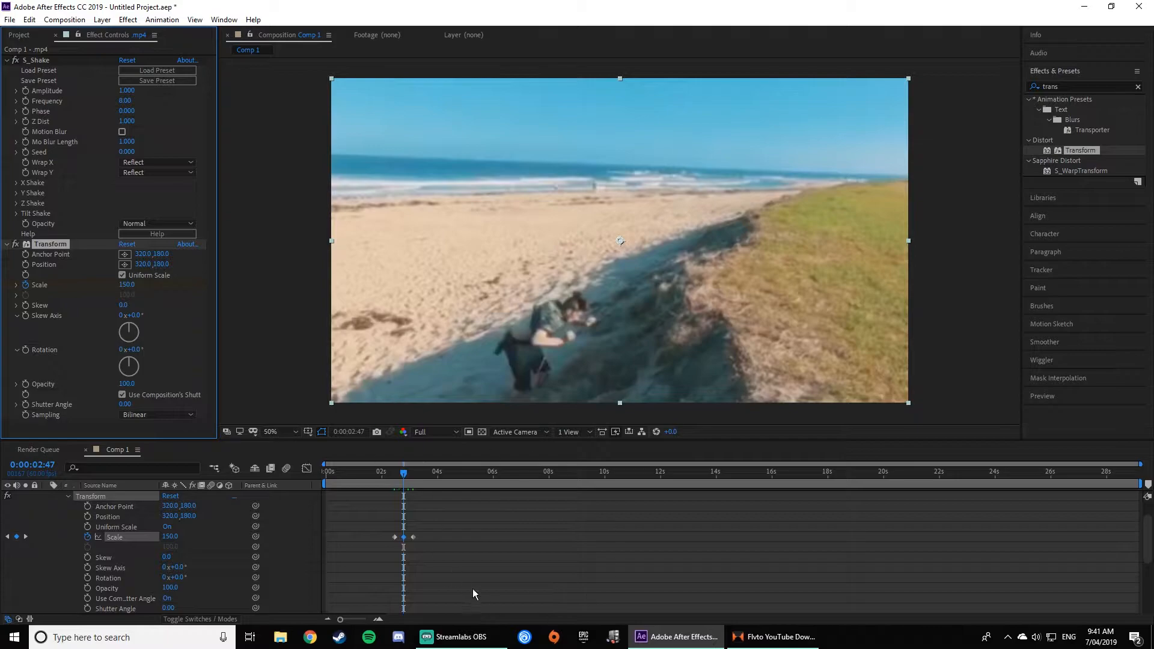
Step: Turn on Motion Blur for the S_Shake effect and set its Frequency to 7
scroll(475, 576, "up", 2)
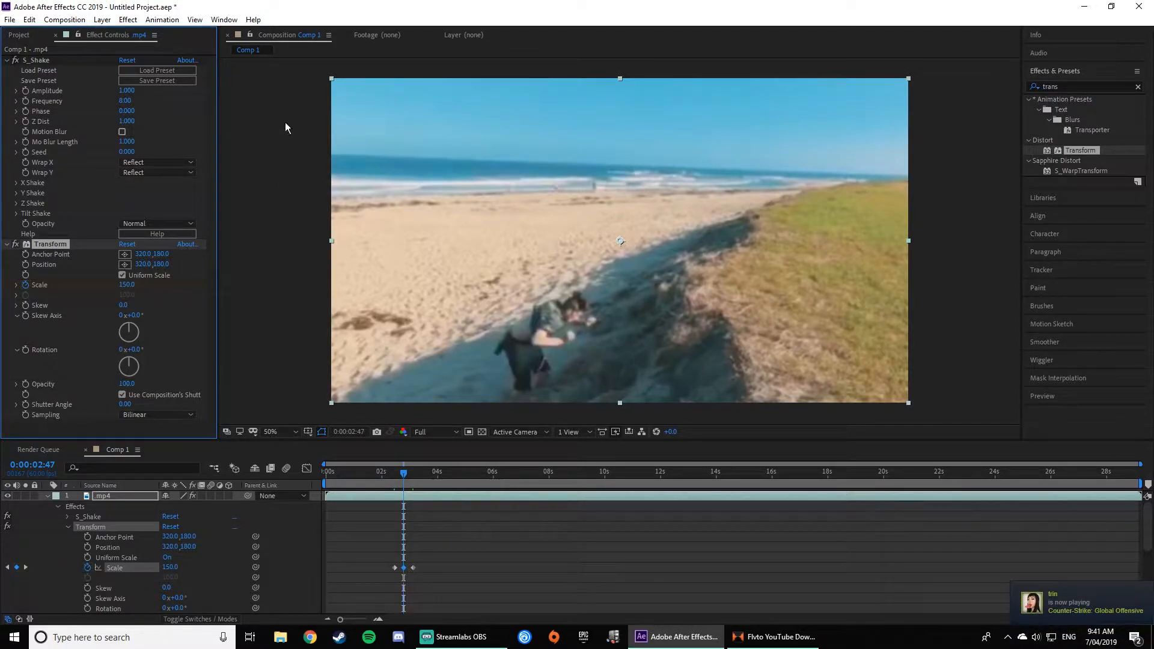
left_click(122, 131)
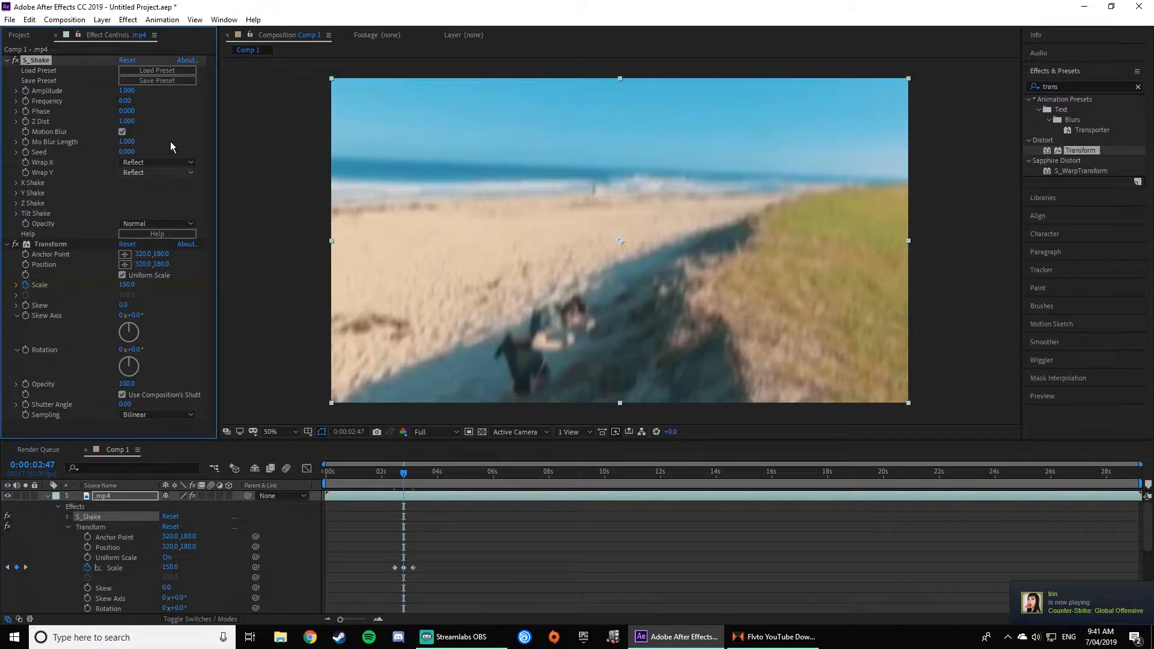
left_click(124, 101)
type("7")
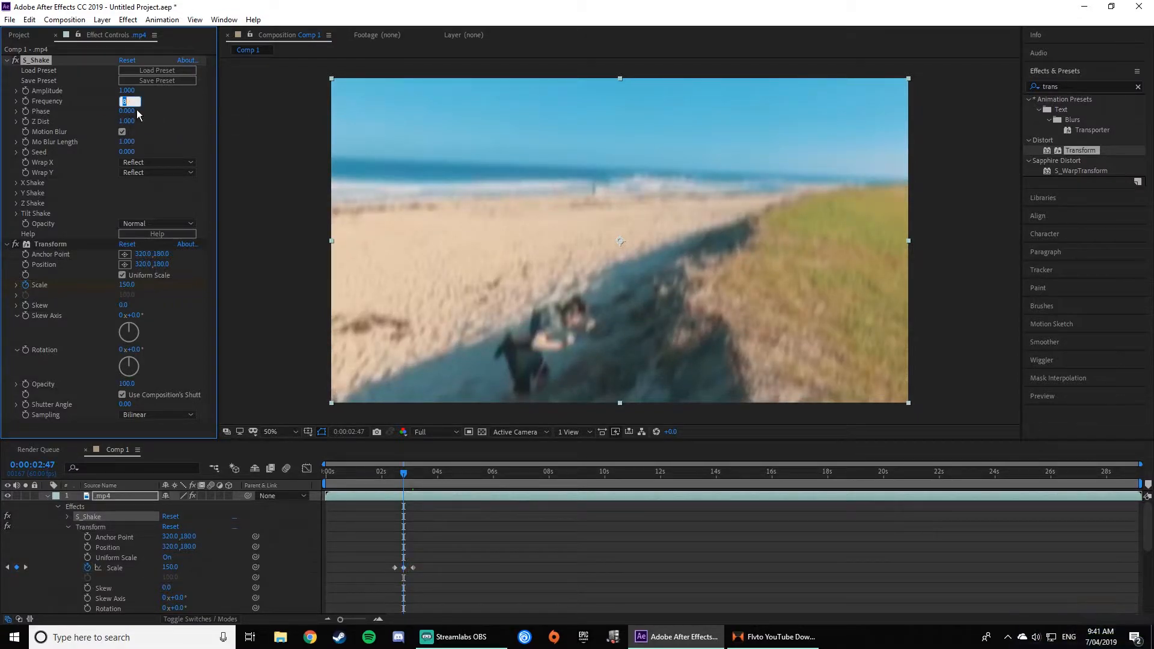
key("Return")
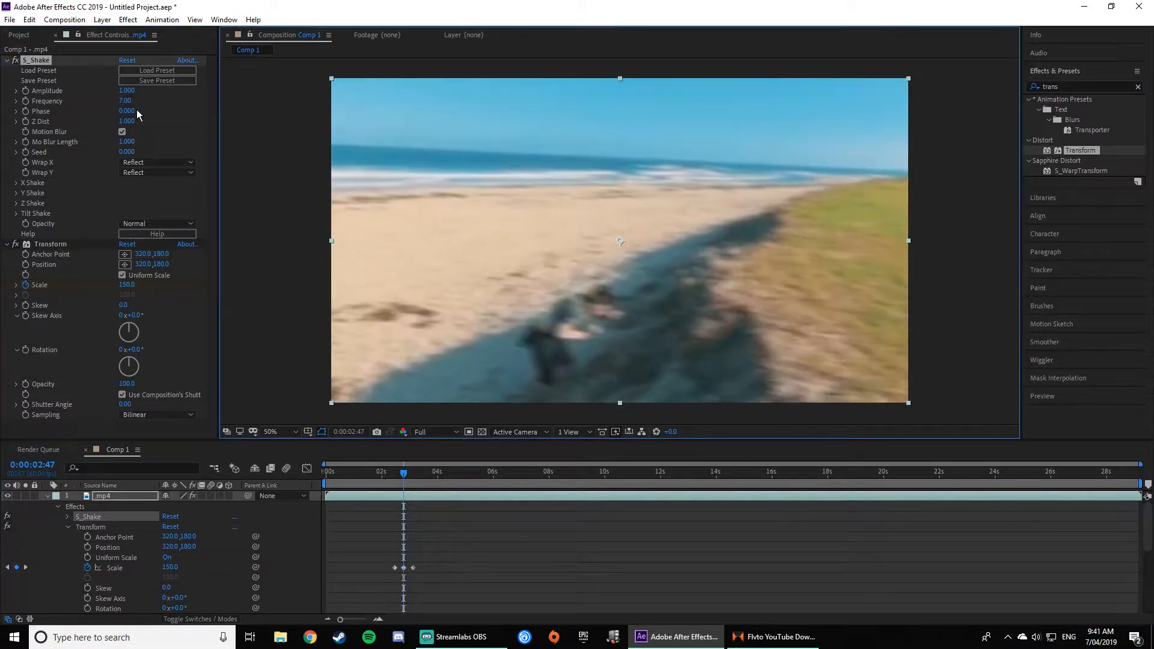
left_click(16, 213)
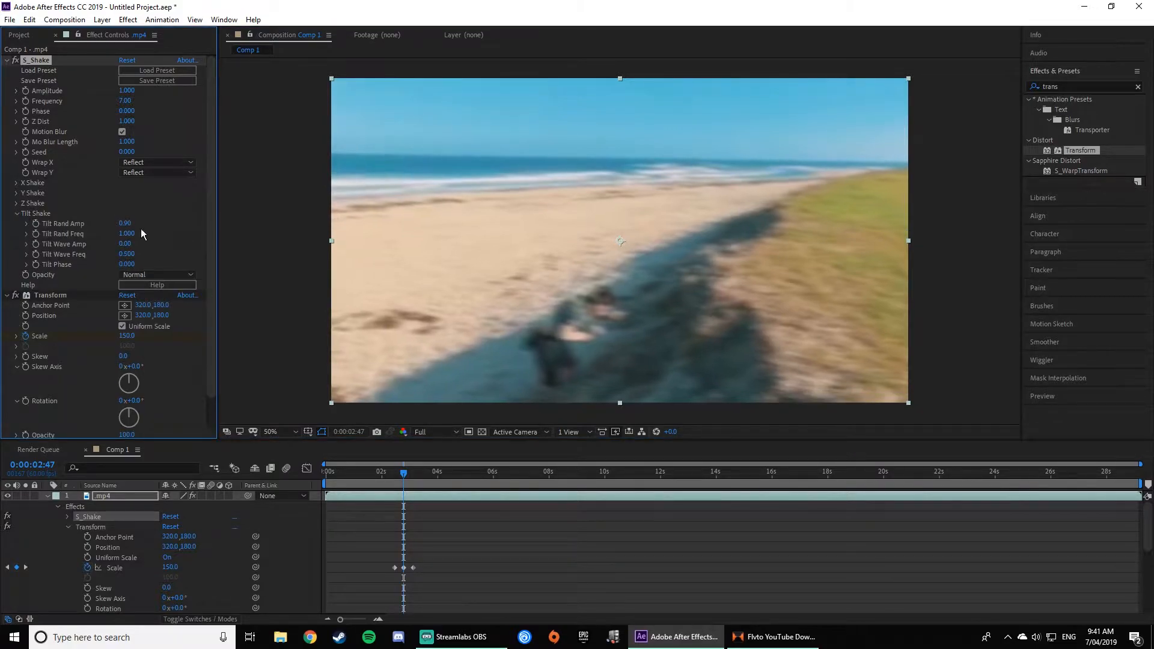
left_click_drag(129, 223, 90, 254)
left_click(16, 213)
Step: Set the Y Rand Amp of the S_Shake effect's Y Shake to 20
left_click(16, 193)
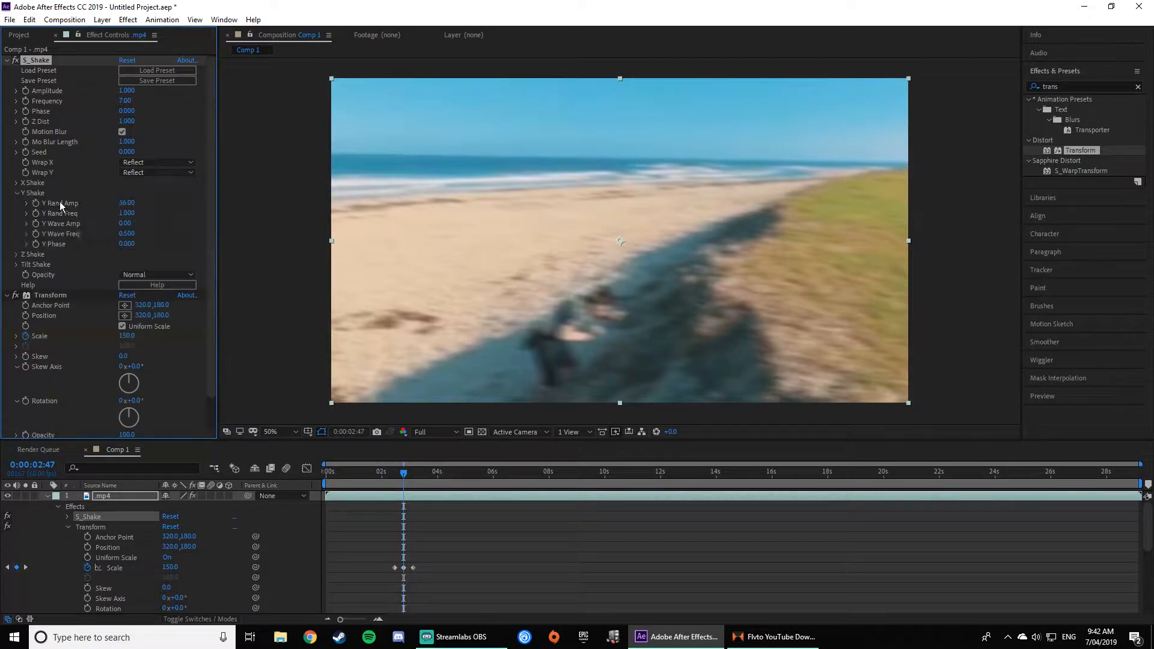
left_click(124, 203)
type("20")
key("Return")
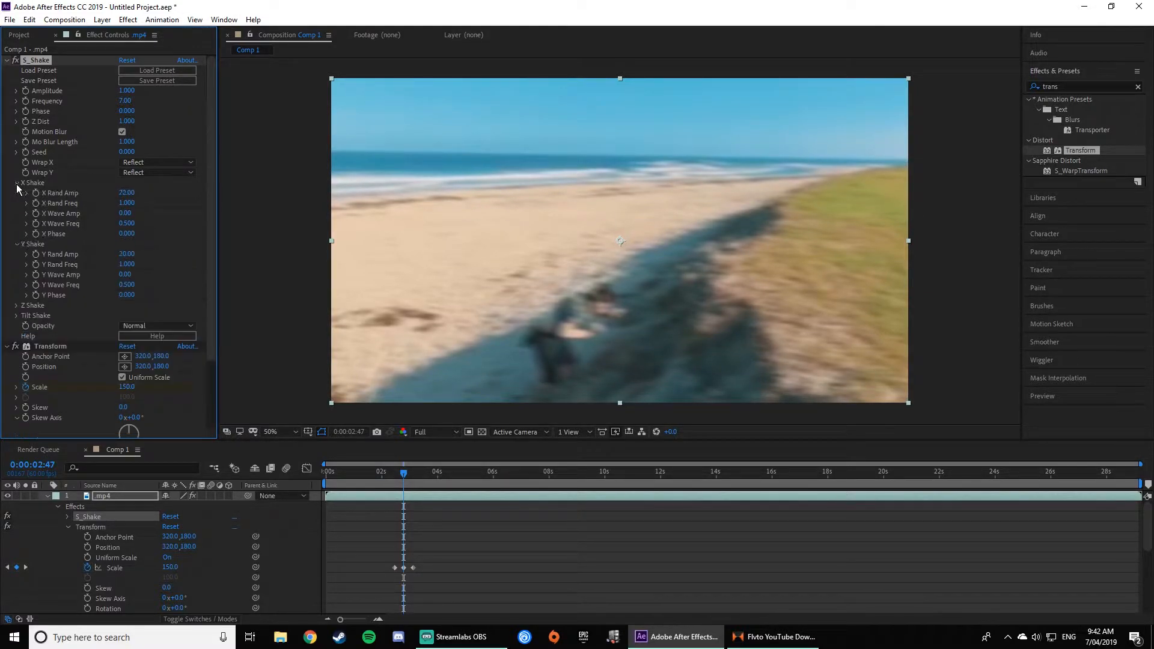
Step: Collapse the S_Shake parameter groups and start keyframing the effect's Amplitude at 0:00:02:47
left_click(18, 209)
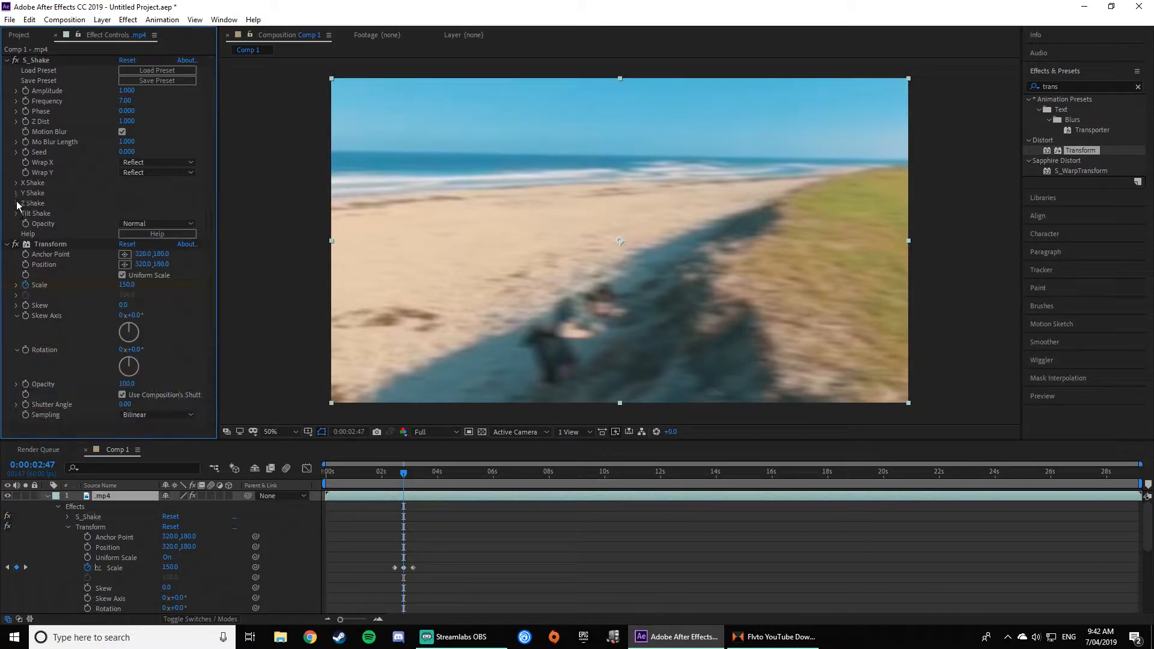
left_click(18, 204)
left_click(18, 205)
left_click(68, 528)
left_click(67, 517)
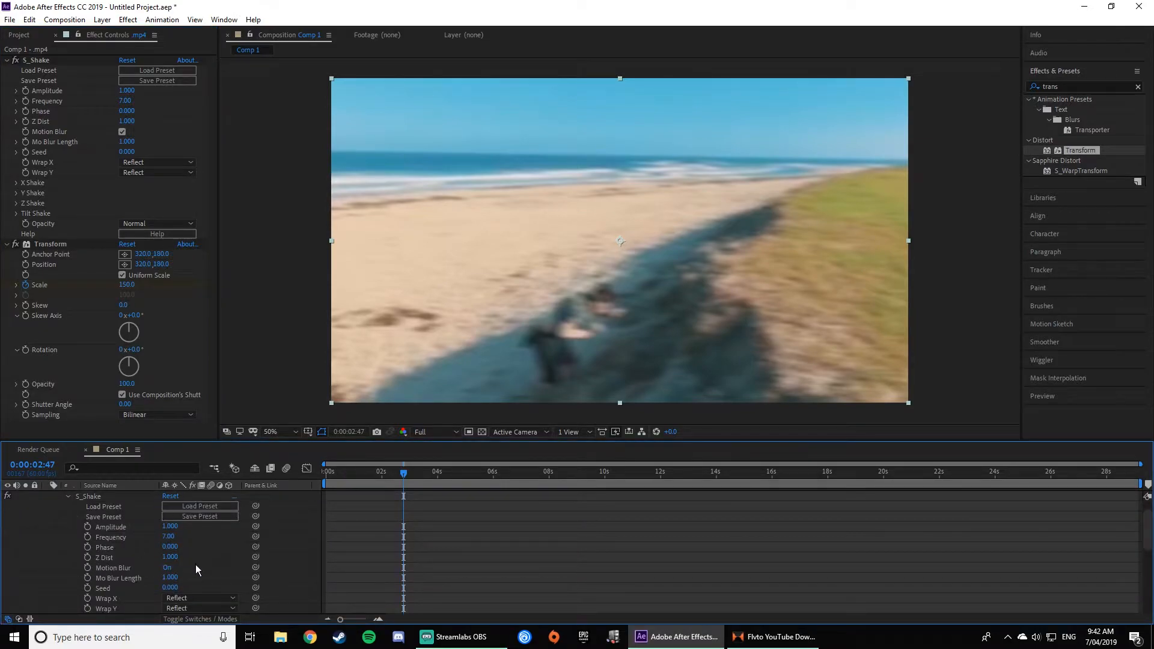
scroll(446, 516, "up", 2)
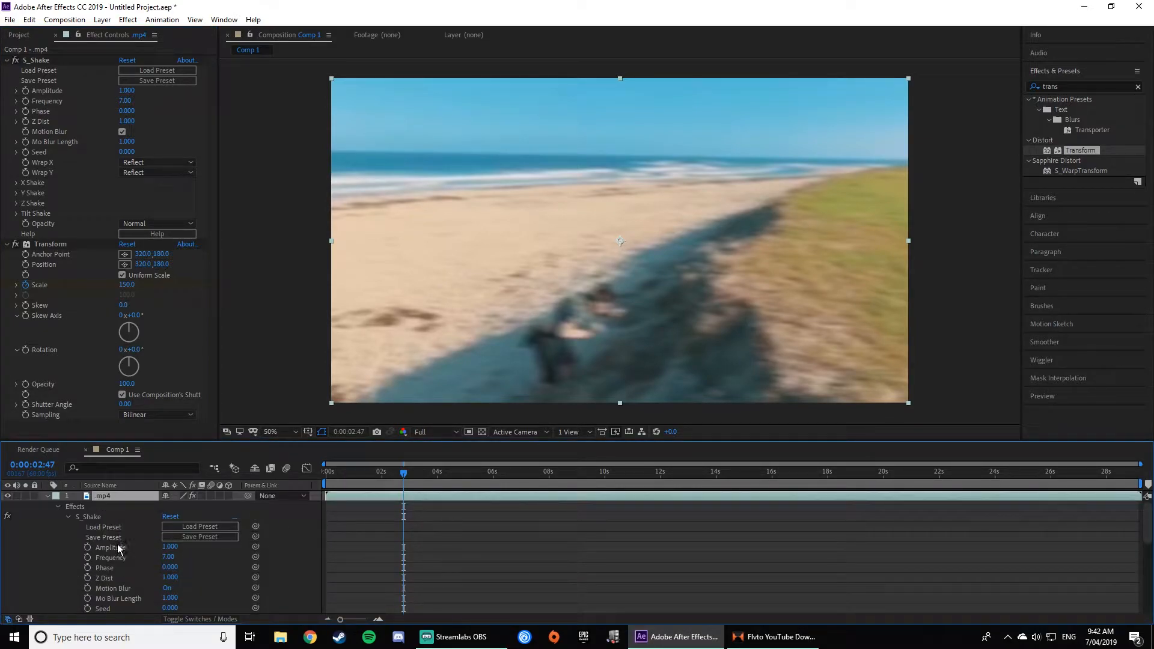
left_click(87, 548)
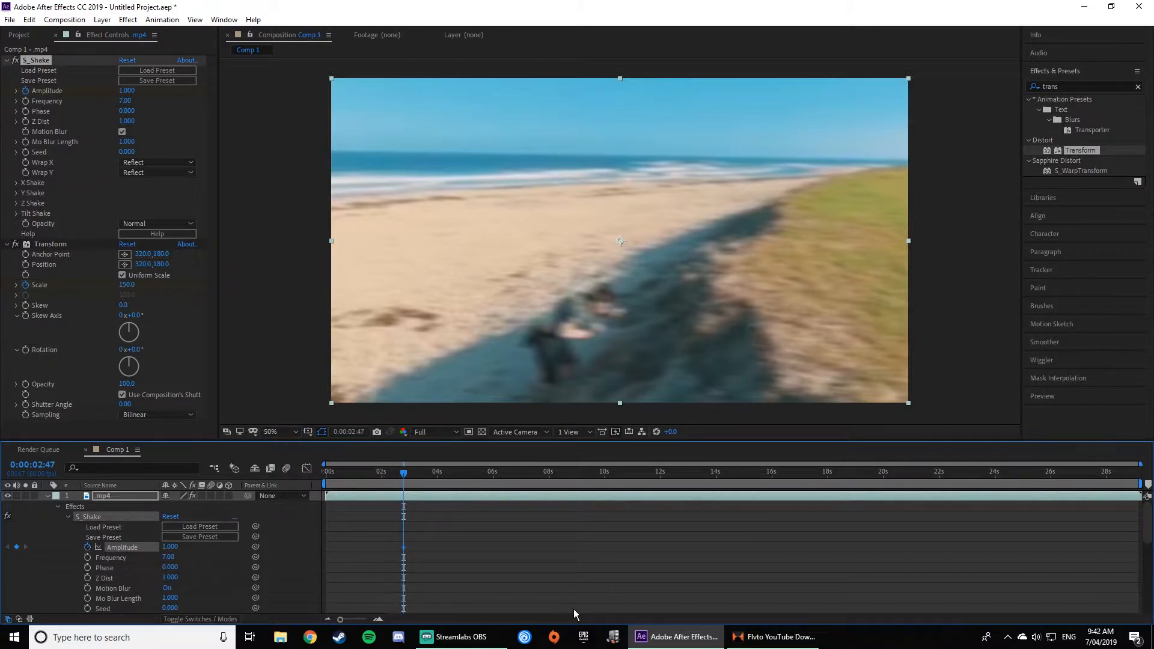
Step: Add S_Shake Amplitude keyframes on either side of the landing, at 0:00:02:27 and 0:00:03:07
key("shift+Page_Up")
key("shift+Page_Up")
scroll(423, 513, "down", 6)
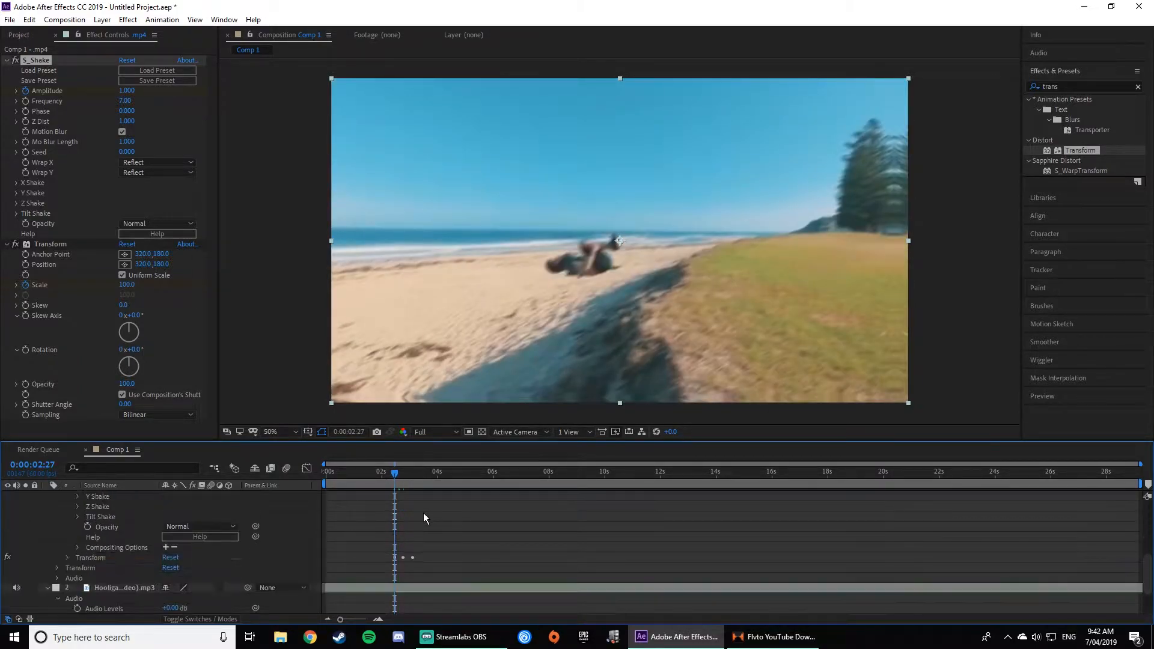
scroll(40, 543, "up", 6)
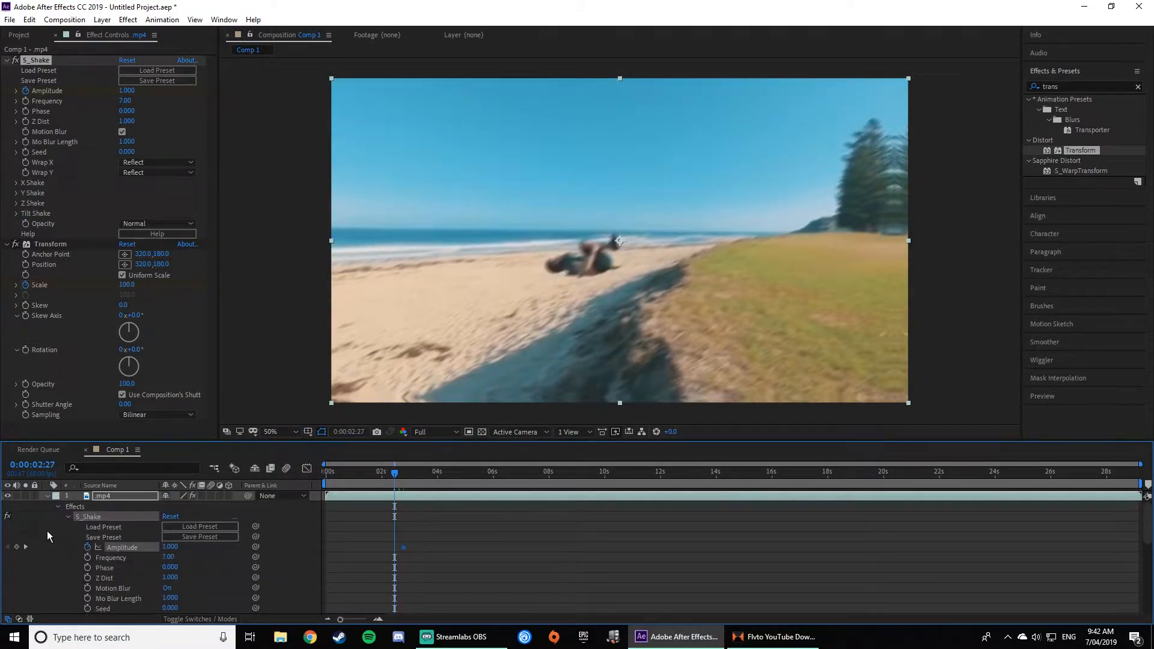
key("space")
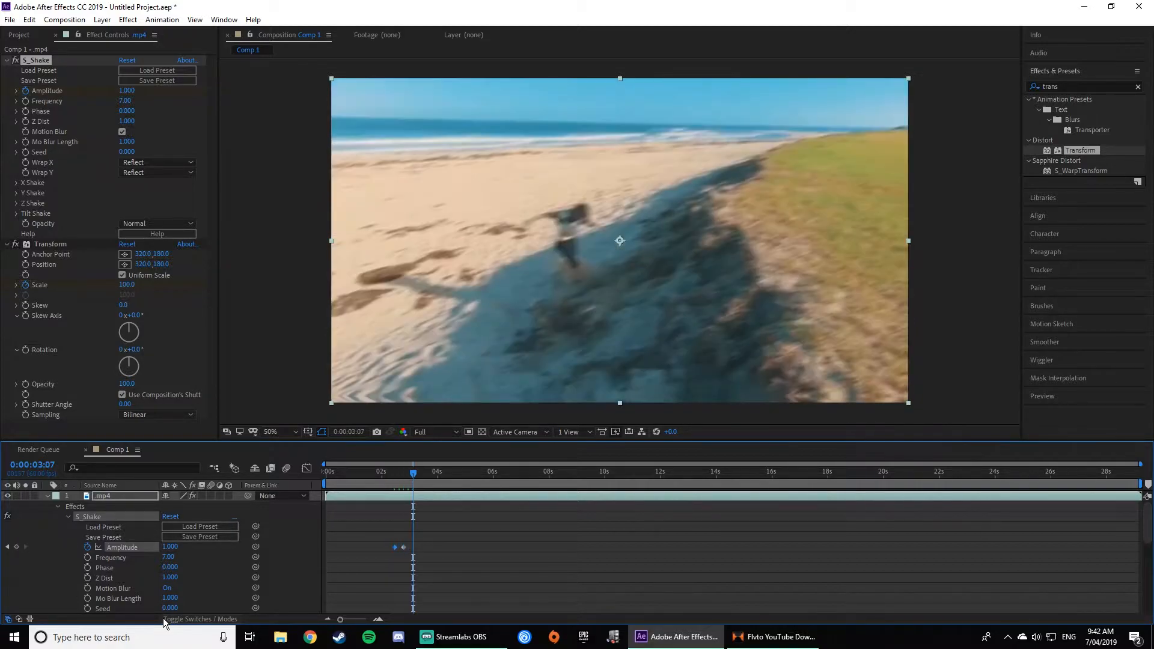
left_click(16, 547)
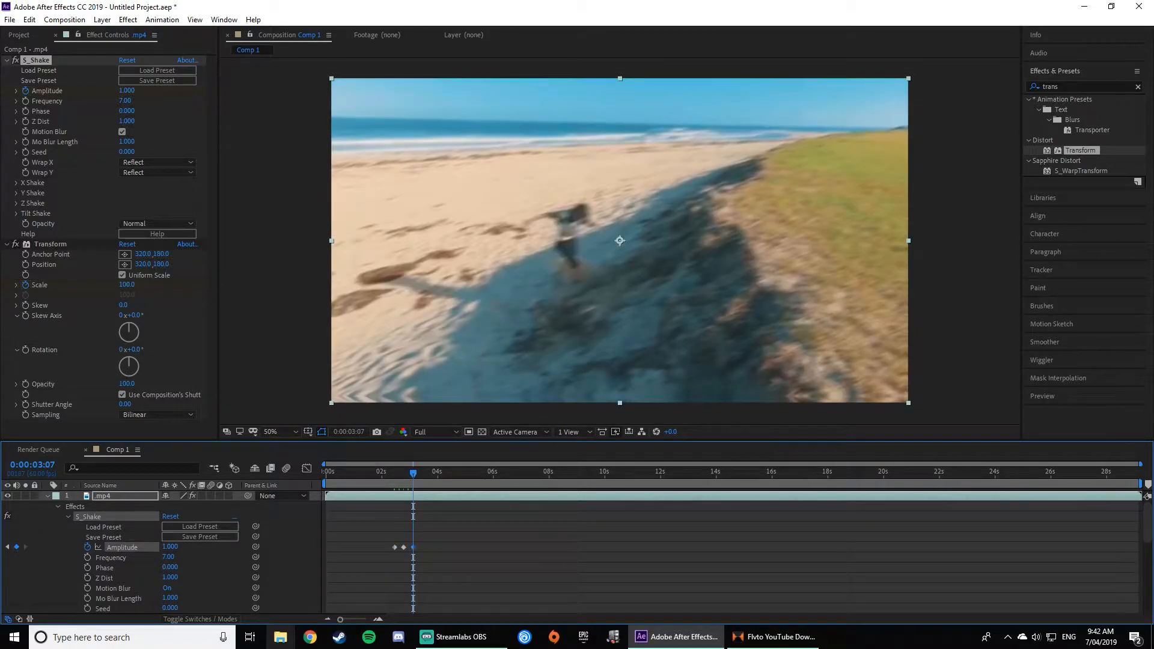
Step: Set the outer S_Shake Amplitude keyframes, at 0:00:03:07 and 0:00:02:27, to 0
left_click(173, 548)
type("0")
key("Return")
key("shift+Page_Up")
key("shift+Page_Up")
key("shift+Page_Up")
key("shift+Page_Up")
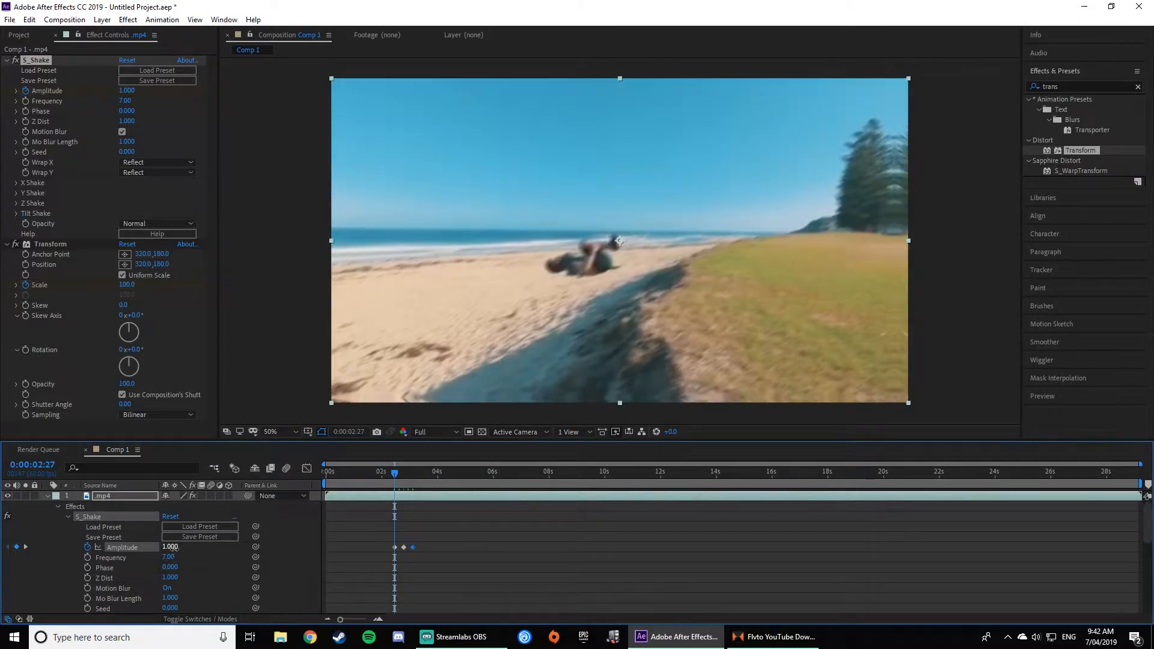
Step: Set the middle S_Shake Amplitude keyframe, at 0:00:02:47, to 10 and preview the composition from the start
key("shift+Page_Down")
key("shift+Page_Down")
left_click(171, 548)
type("10")
key("Return")
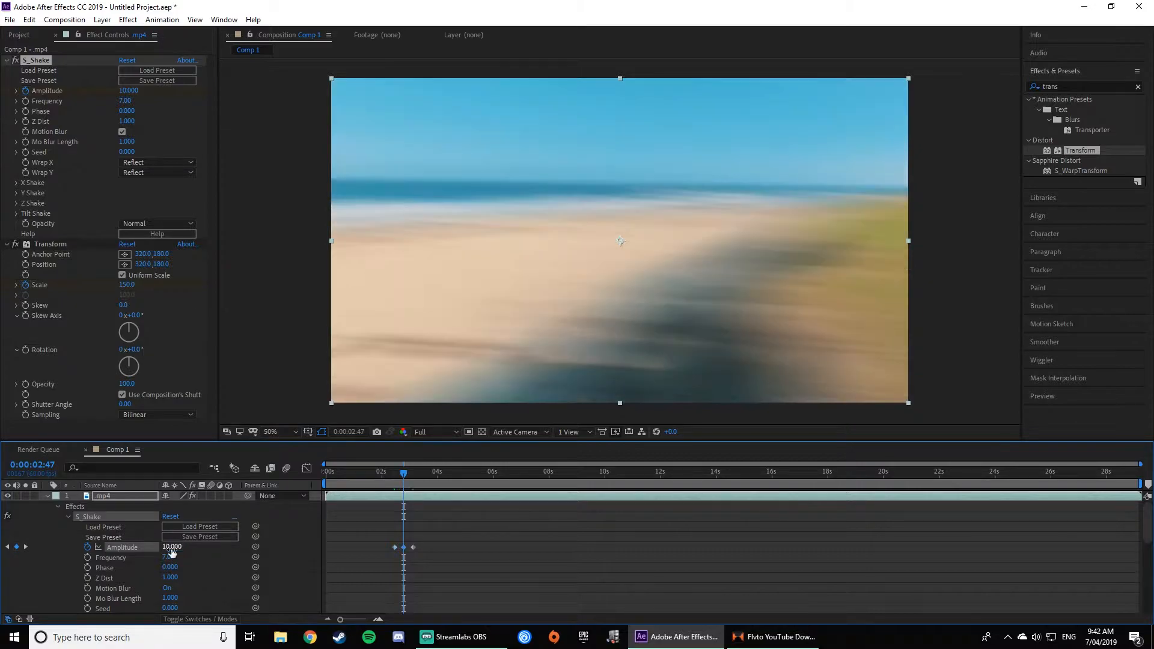
key("Home")
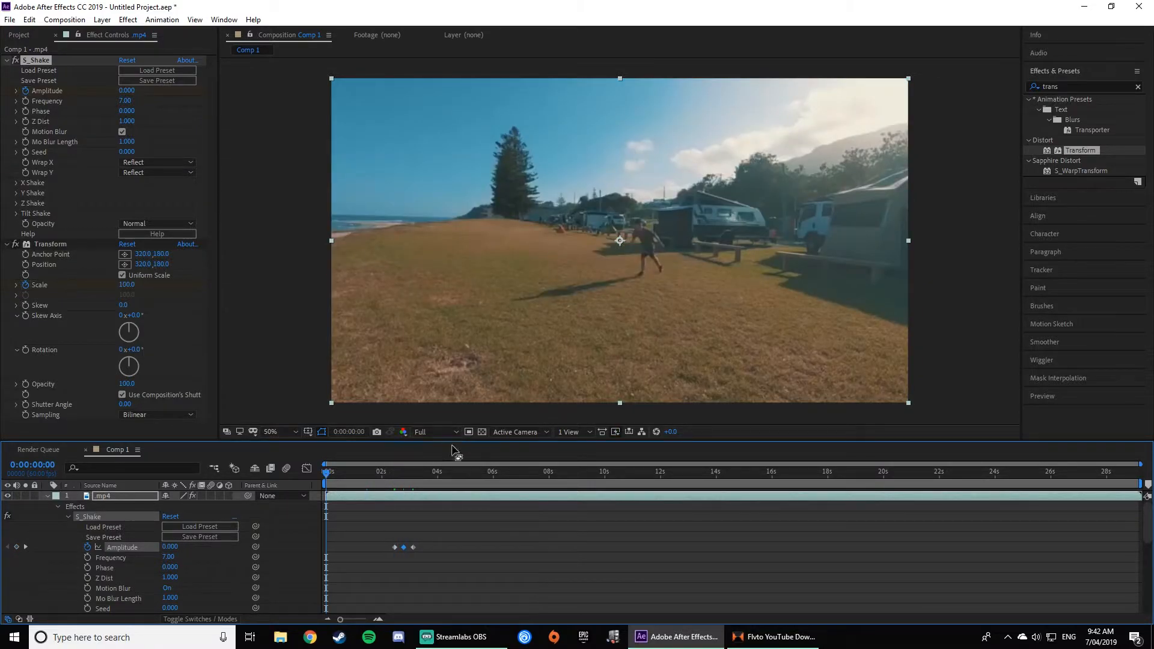
key("space")
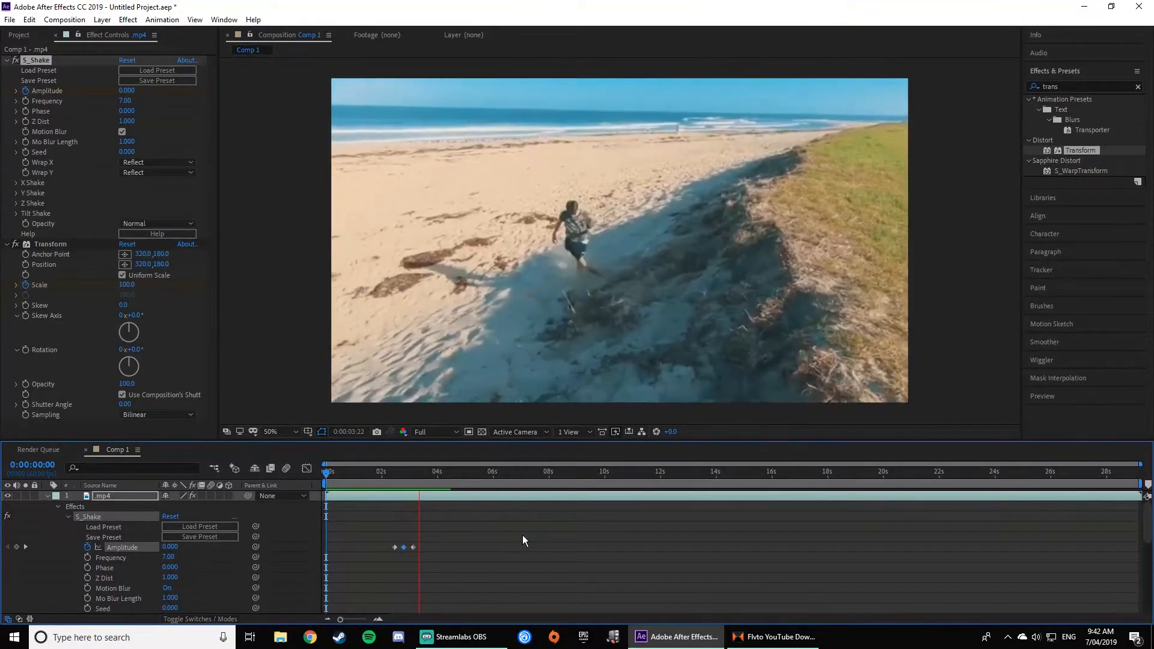
key("space")
Step: Select the middle Transform Scale keyframe and show the Scale property in the Graph Editor
left_click_drag(430, 472, 404, 475)
scroll(415, 516, "down", 4)
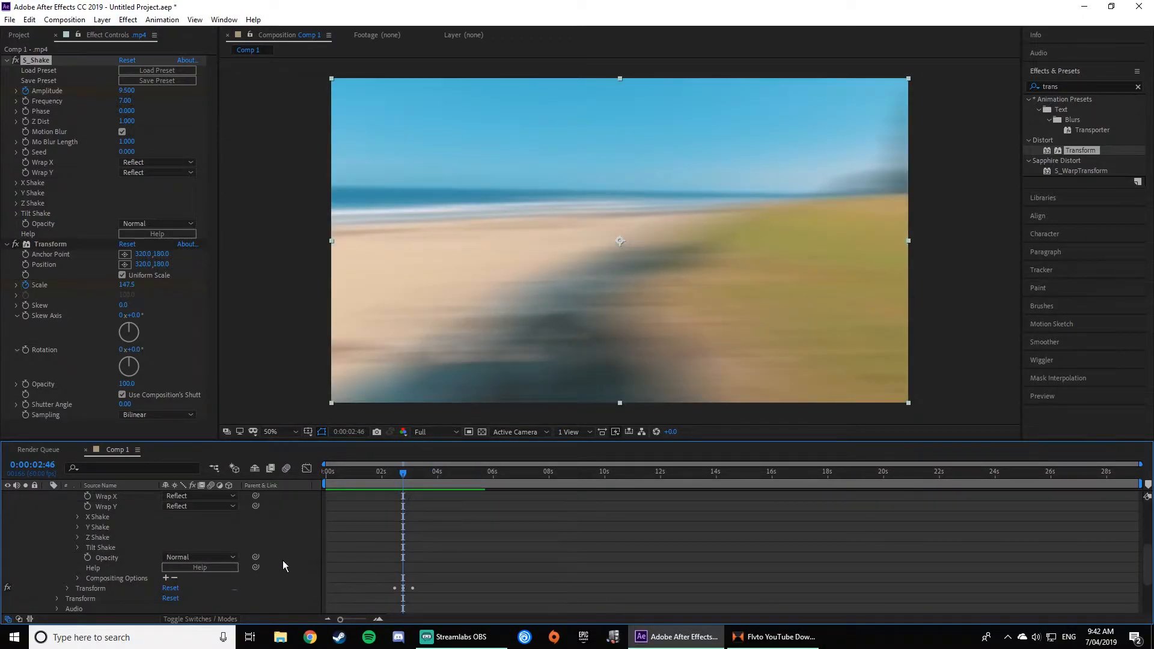
left_click(66, 589)
scroll(410, 532, "down", 3)
left_click(403, 537)
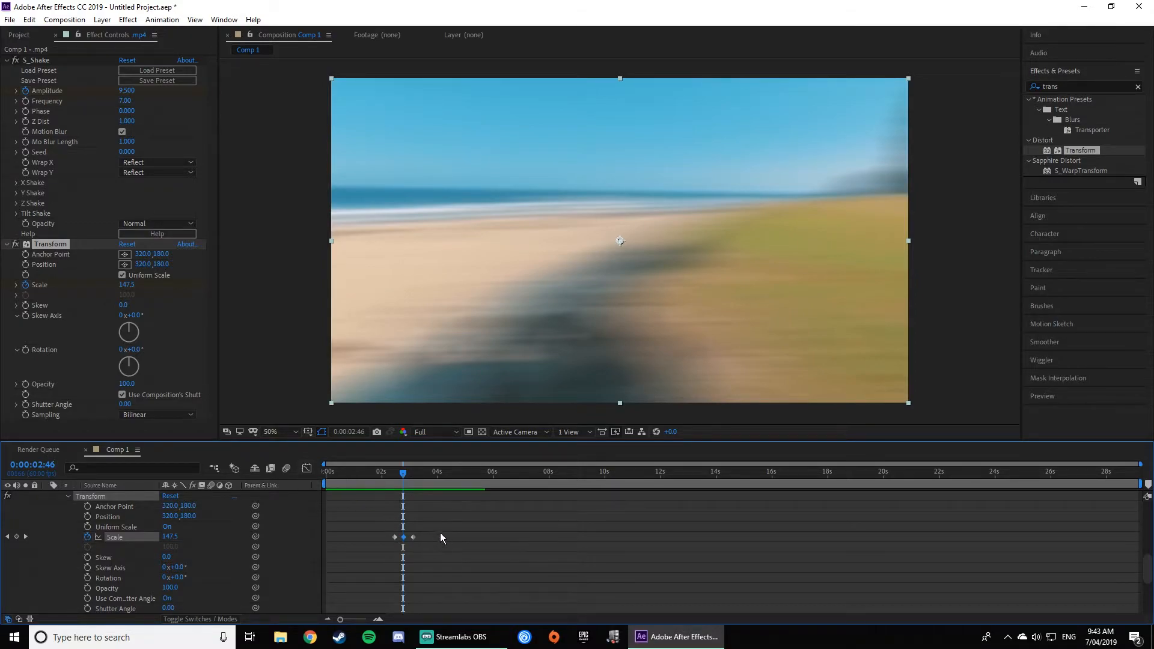
left_click_drag(428, 534, 368, 539)
left_click(398, 532)
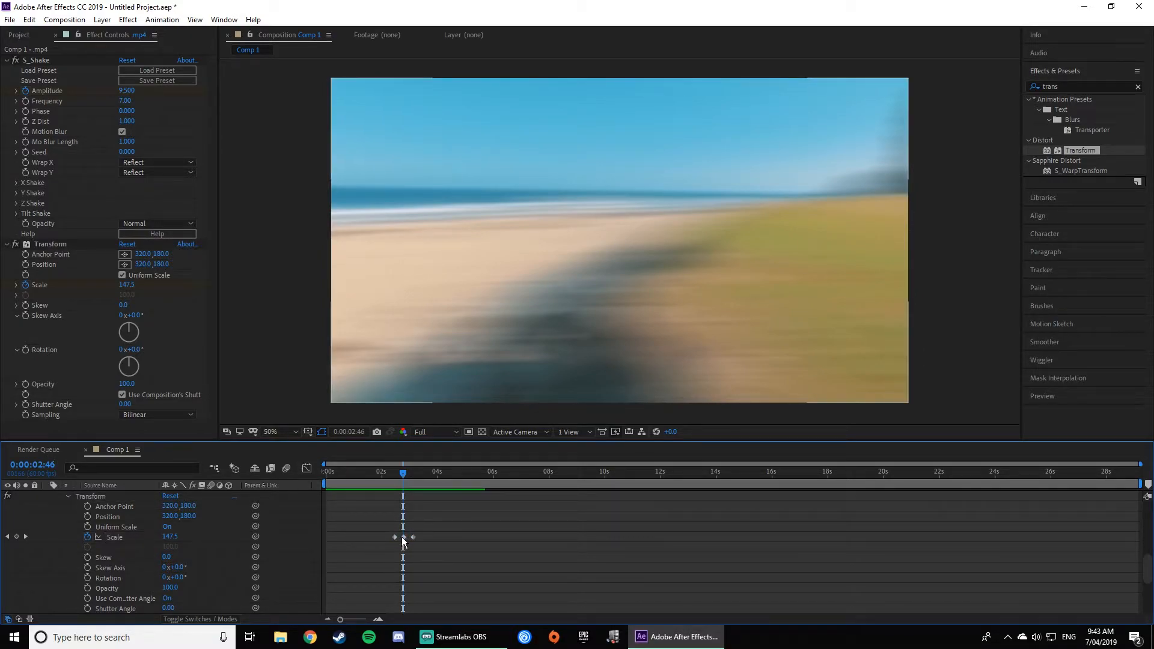
left_click(403, 537)
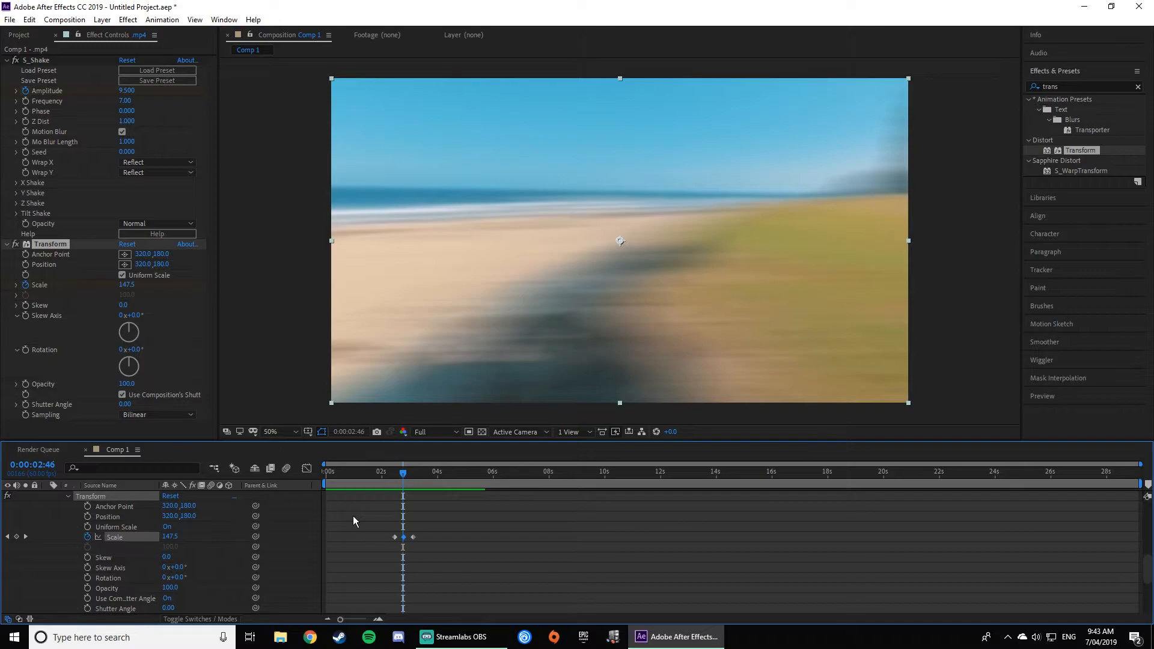
left_click(307, 469)
right_click(449, 524)
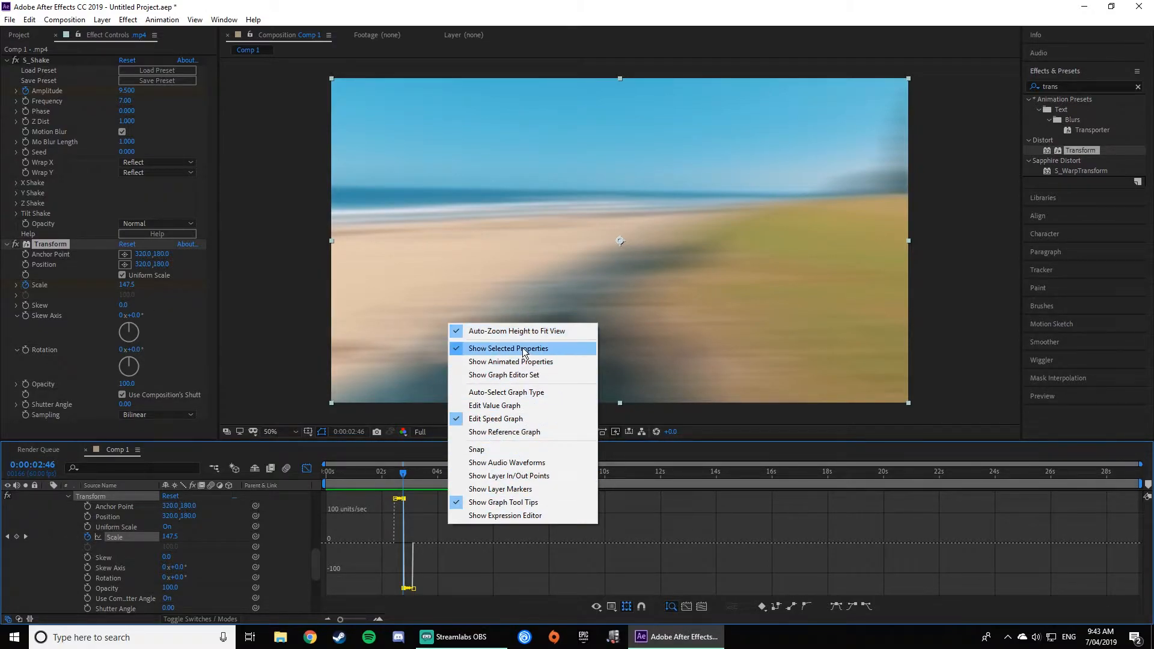
left_click(568, 564)
right_click(526, 532)
left_click(463, 502)
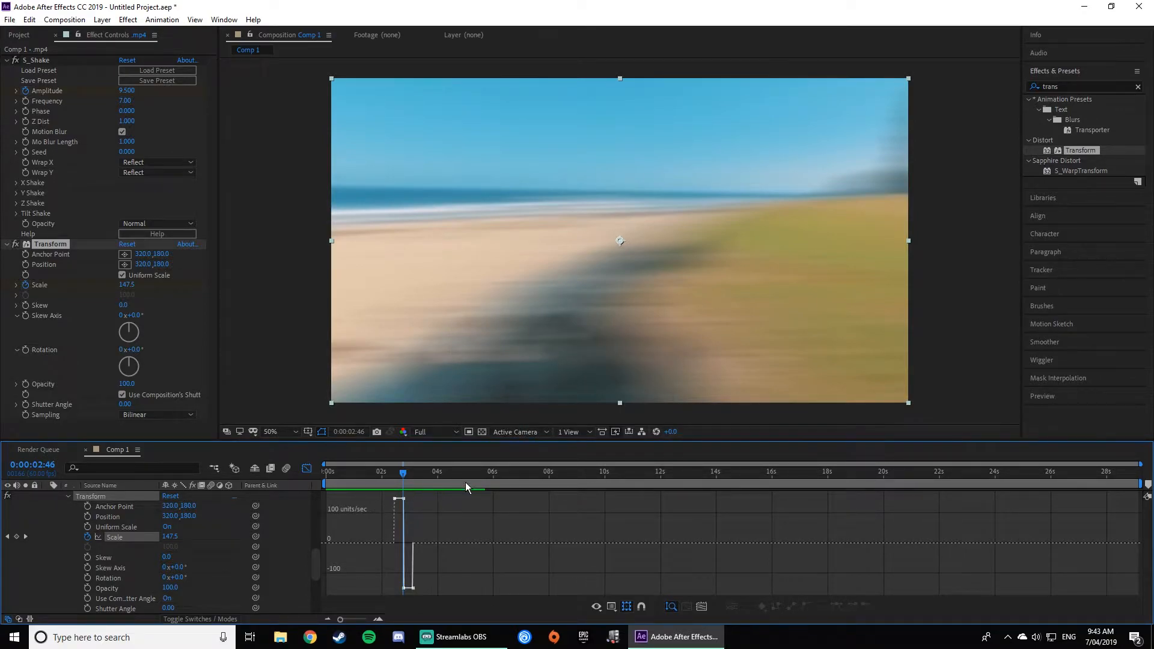
Step: Enlarge the time range around the landing and ease the Scale speed curve from 0:00:02:27 into a steep peak near 0:00:02:47
left_click_drag(1146, 466, 374, 470)
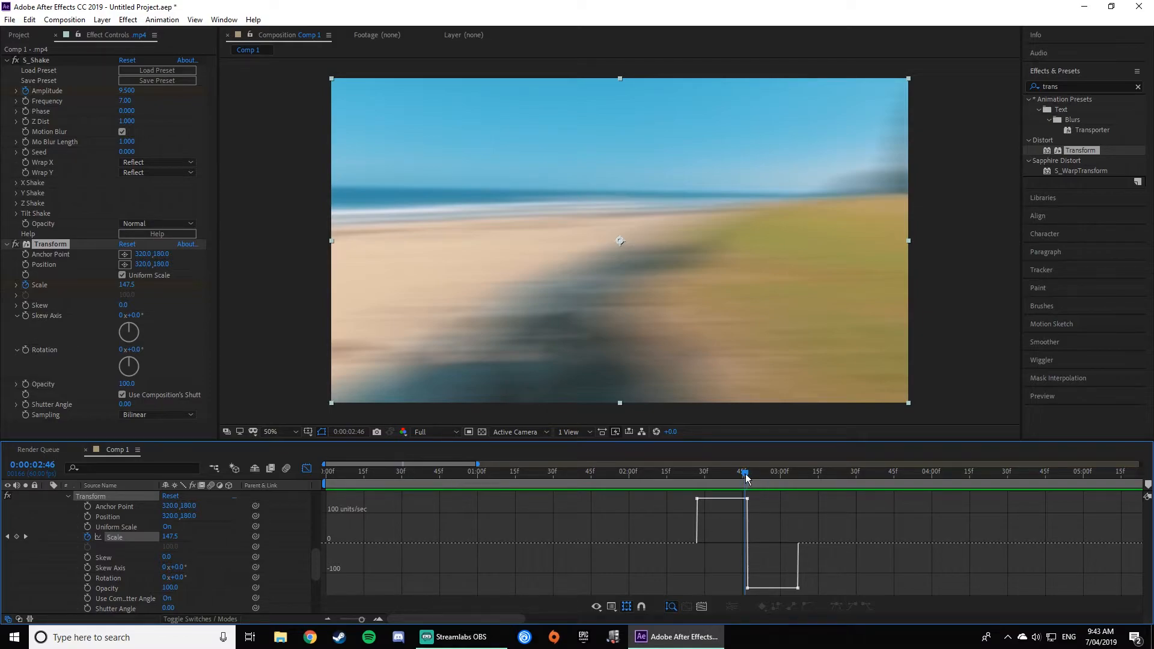
left_click_drag(746, 477, 752, 472)
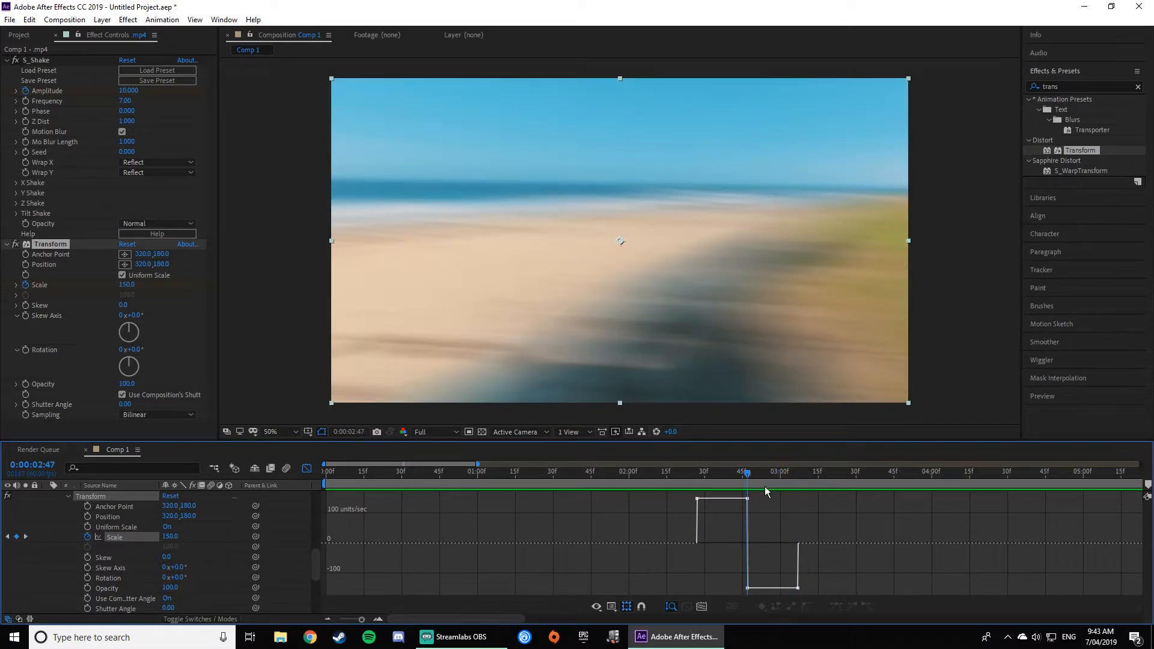
left_click(699, 501)
left_click_drag(701, 502, 761, 565)
left_click_drag(747, 479, 727, 522)
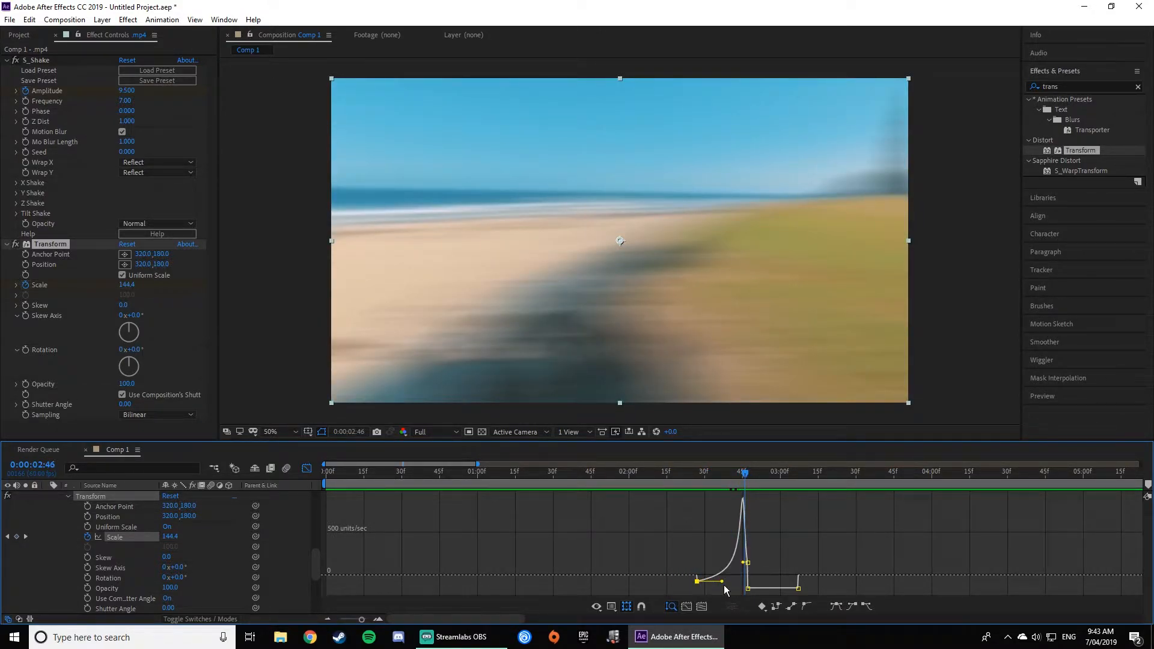
left_click_drag(722, 582, 728, 577)
left_click_drag(749, 477, 767, 498)
left_click(796, 588)
left_click_drag(794, 589, 780, 581)
left_click(906, 555)
key("ctrl+z")
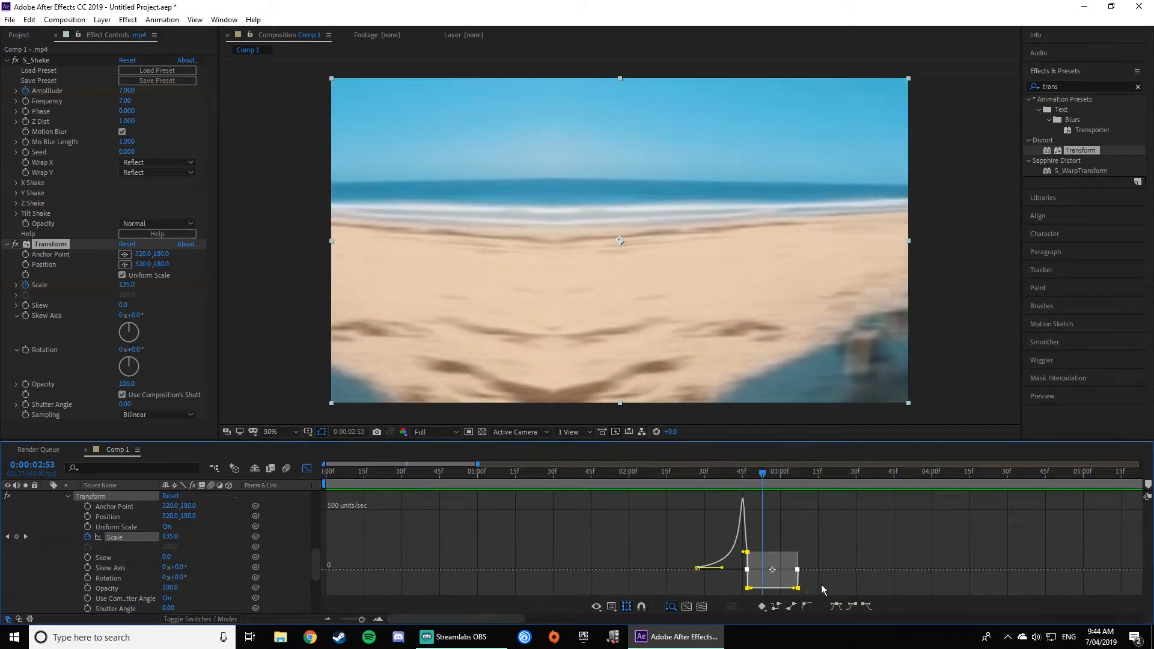
Step: Ease the Scale speed curve between 0:00:02:47 and 0:00:03:07 into a steep dip that flattens out, and preview the zoom
left_click(797, 588)
left_click_drag(796, 592, 762, 572)
left_click_drag(758, 474, 639, 476)
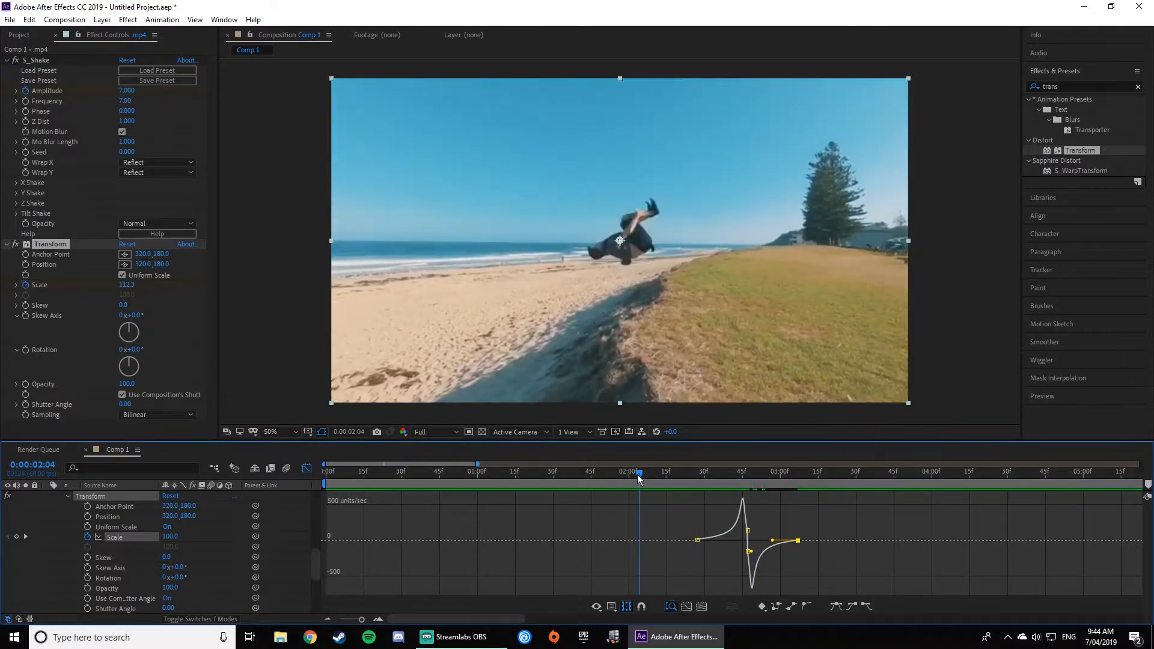
key("space")
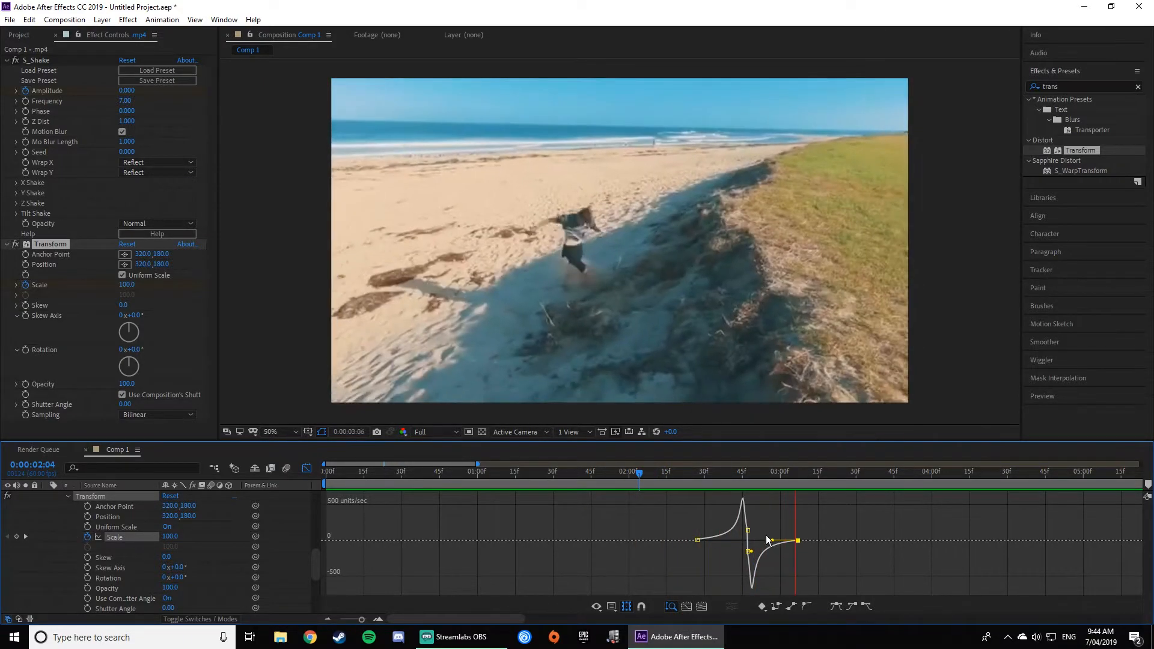
left_click_drag(785, 478, 685, 473)
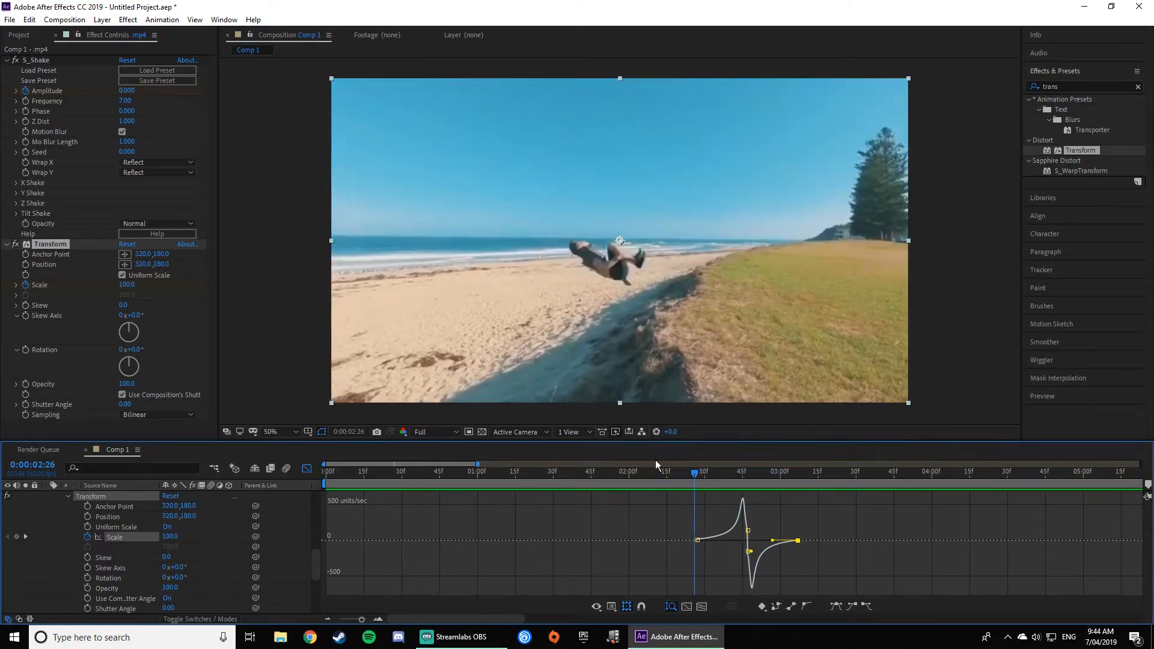
key("space")
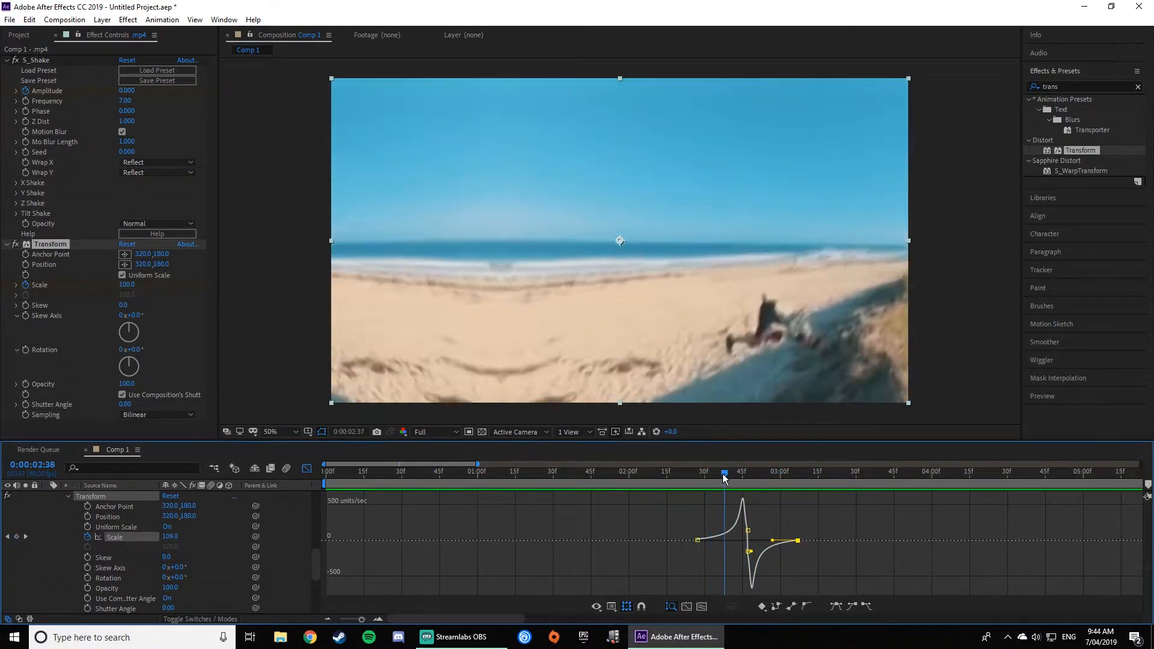
key("space")
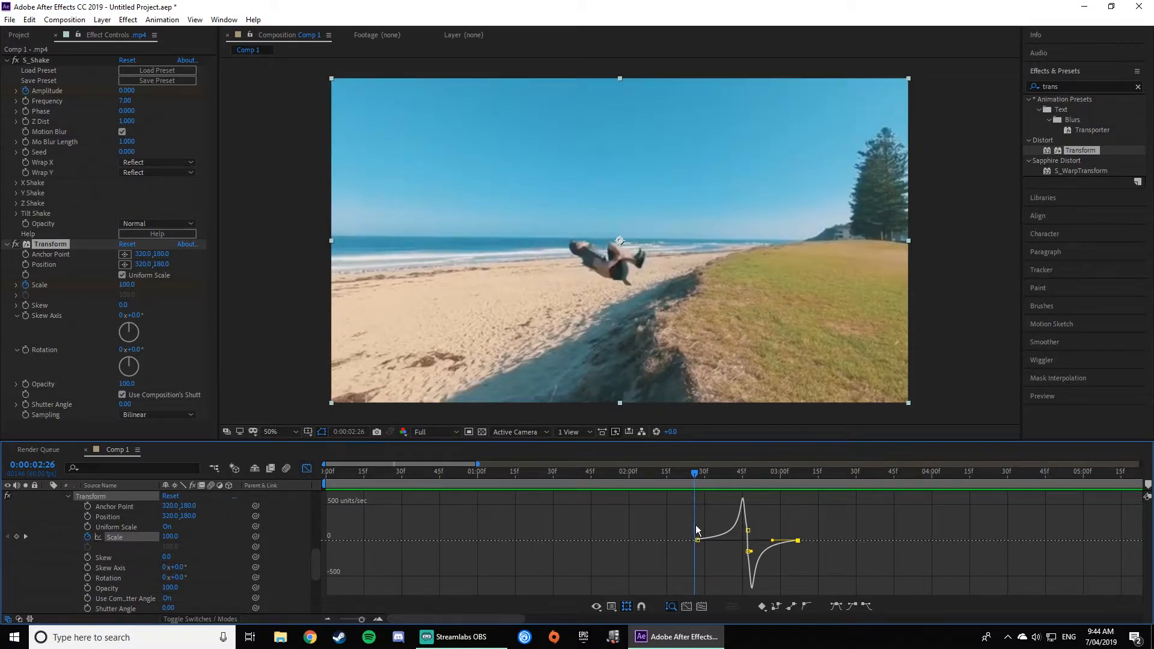
left_click_drag(701, 477, 698, 477)
right_click(698, 540)
mouse_move(744, 537)
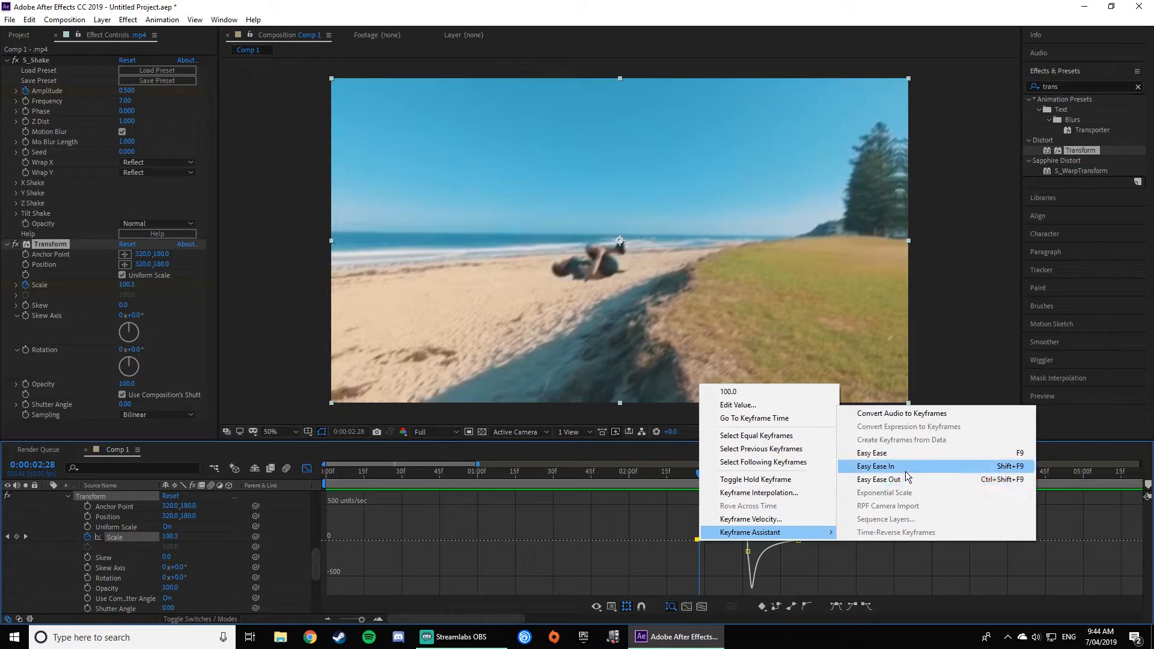
left_click(967, 592)
left_click(967, 592)
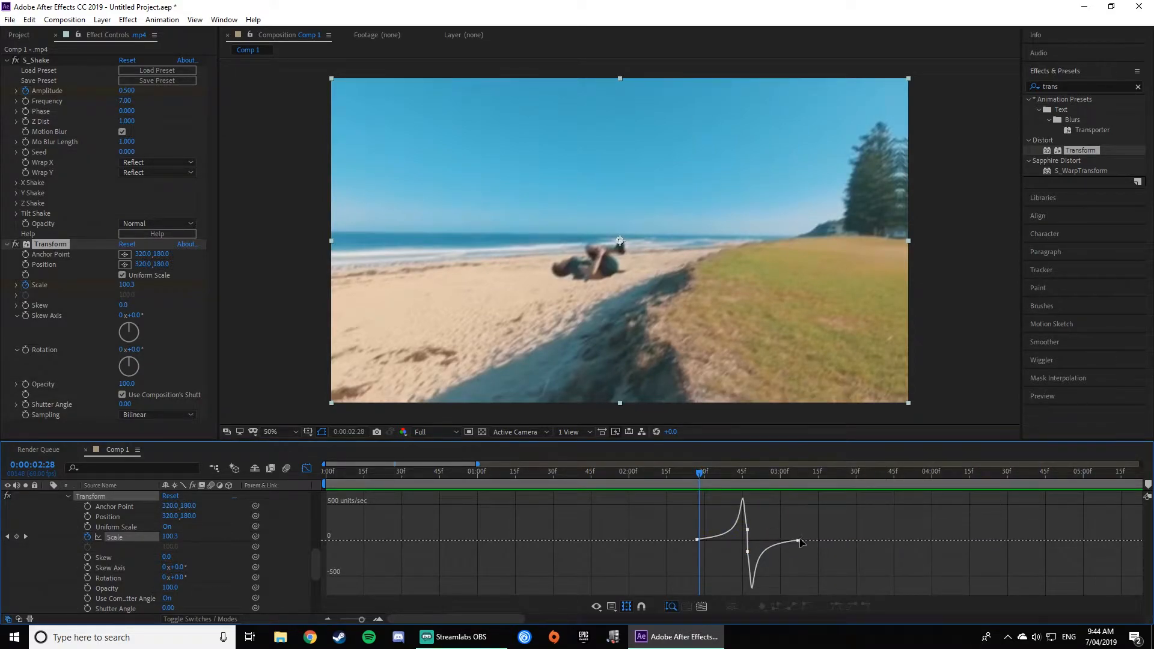
Step: Leave the Scale graph and show the S_Shake Amplitude keyframes in the Graph Editor
left_click(306, 468)
scroll(667, 560, "up", 5)
left_click(745, 549)
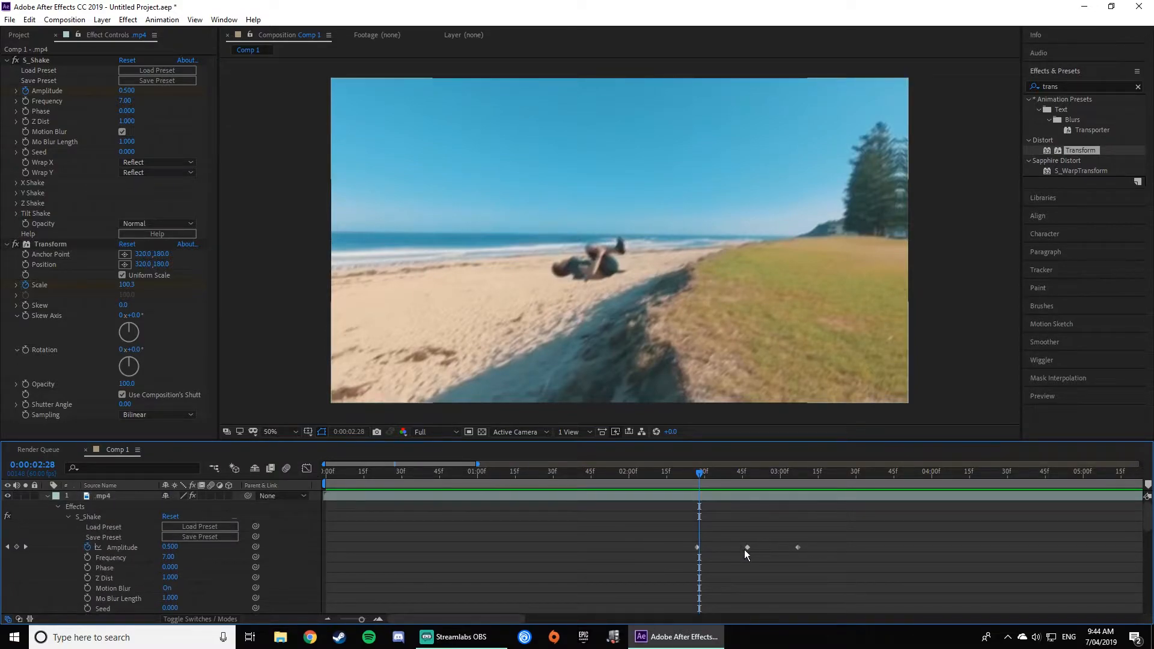
left_click(748, 548)
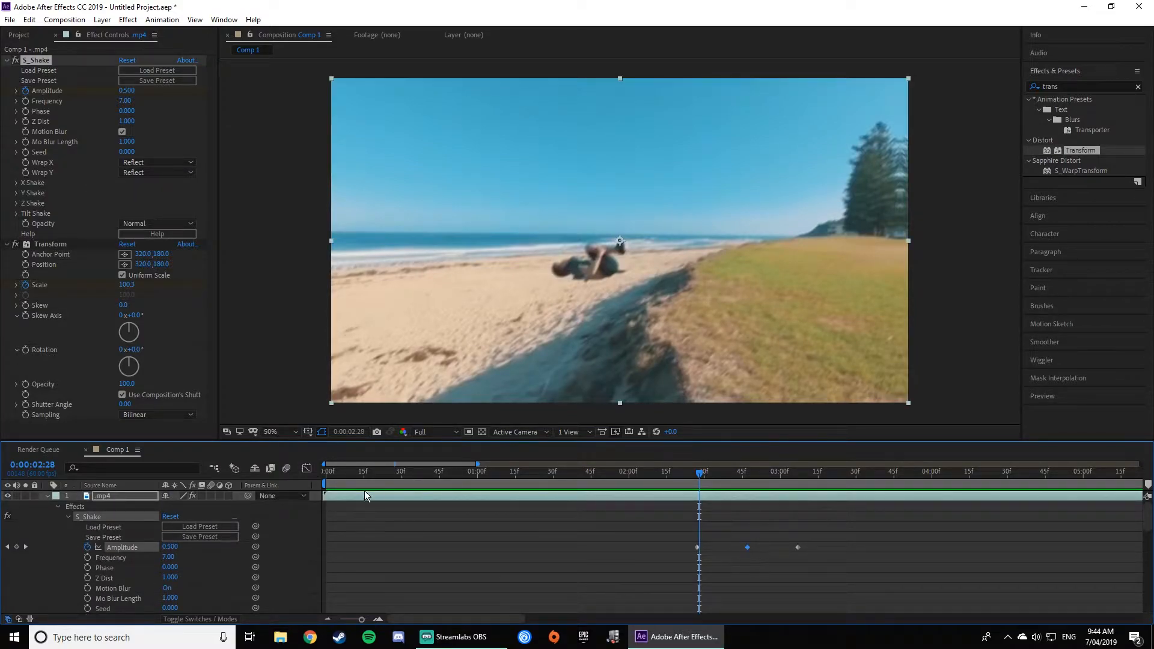
left_click(306, 468)
Step: Ease the Amplitude speed curve into a steep peak before the middle keyframe and a matching dip after it
left_click_drag(702, 503, 758, 546)
left_click(792, 589)
left_click_drag(794, 588, 760, 558)
left_click(795, 589, "ctrl")
Step: Sharpen the Amplitude speed spike by pulling the middle keyframe's handles farther from zero, and preview the shake
double_click(747, 532)
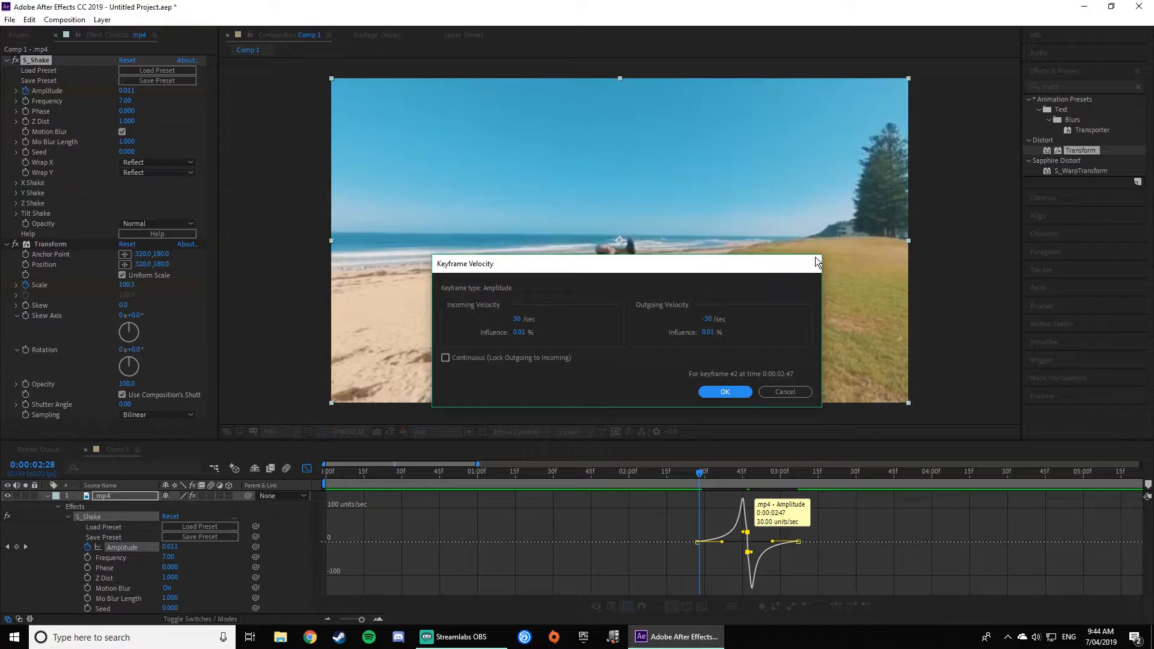
left_click(813, 262)
left_click_drag(746, 533, 744, 514)
left_click_drag(745, 561, 742, 519)
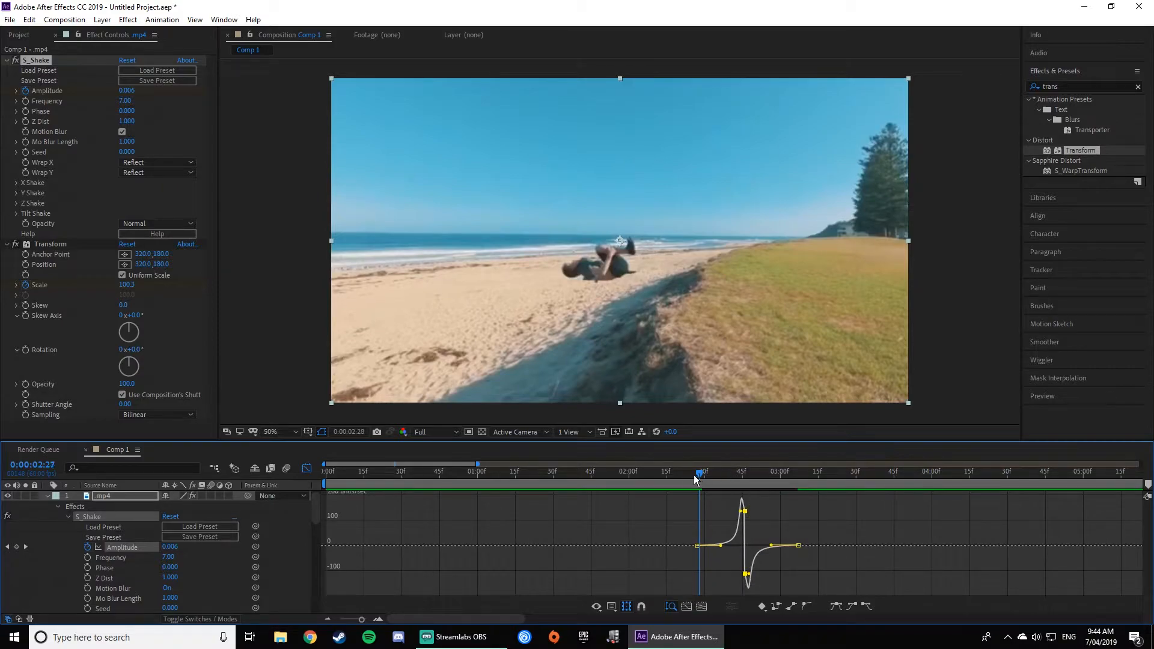
key("space")
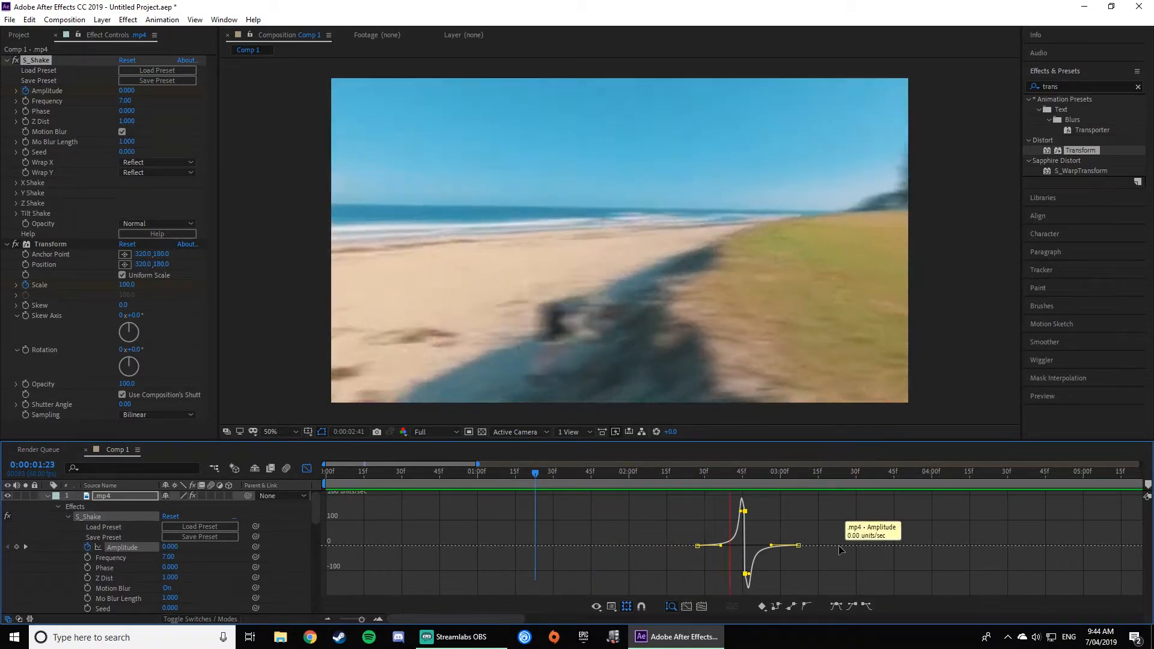
left_click_drag(668, 473, 642, 473)
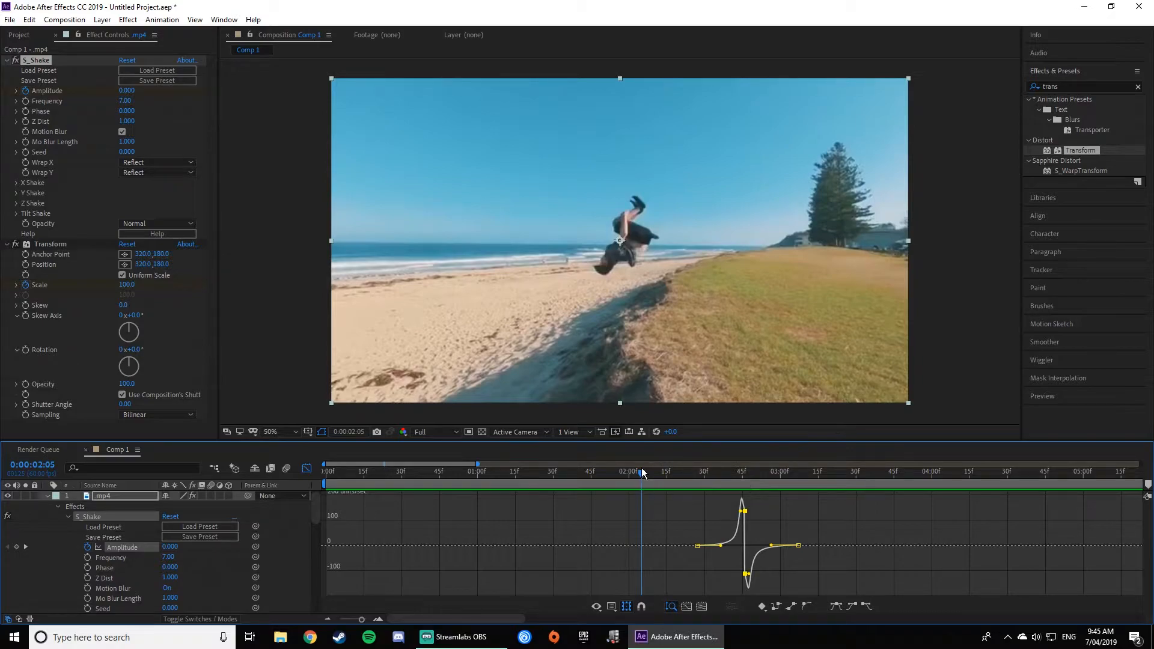
Step: Leave the Graph Editor and go to the middle Amplitude keyframe at 0:00:02:46
key("shift+F3")
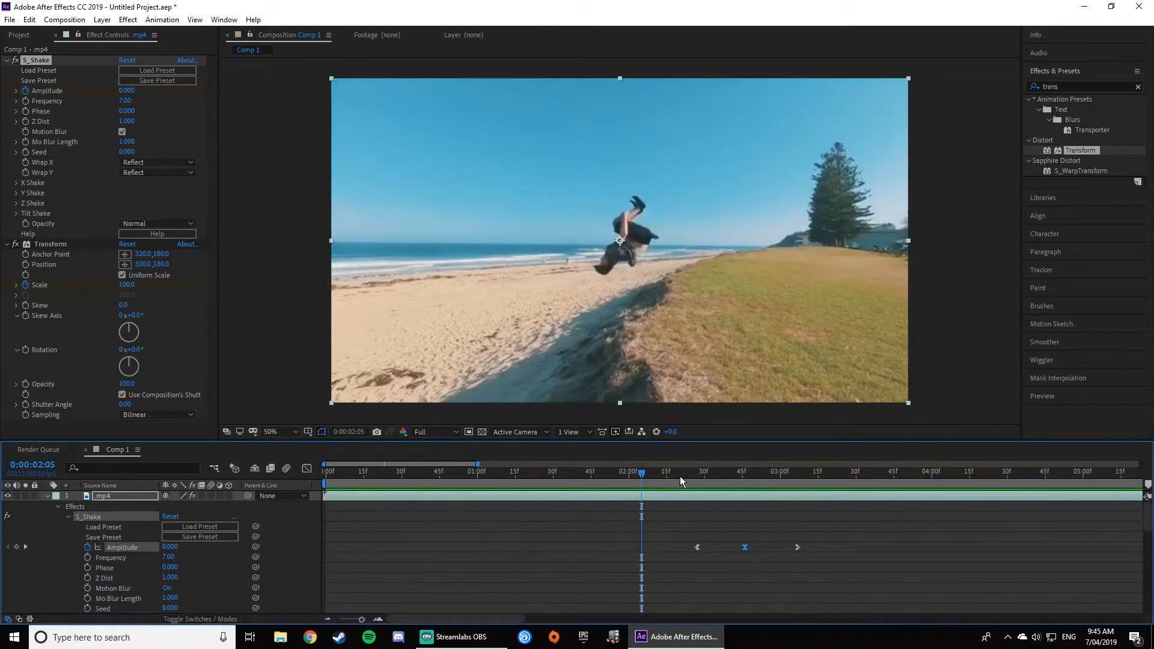
left_click_drag(648, 478, 745, 474)
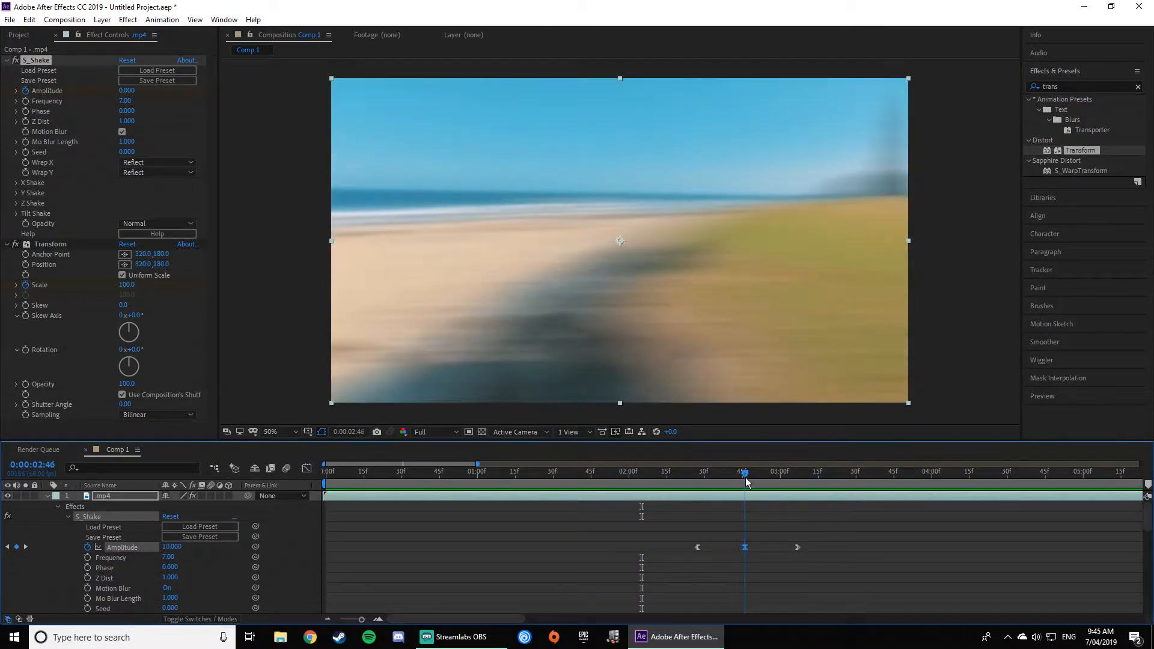
Step: Try an S_Shake Amplitude of 20 on the middle keyframe and preview the shake
left_click(128, 90)
type("1")
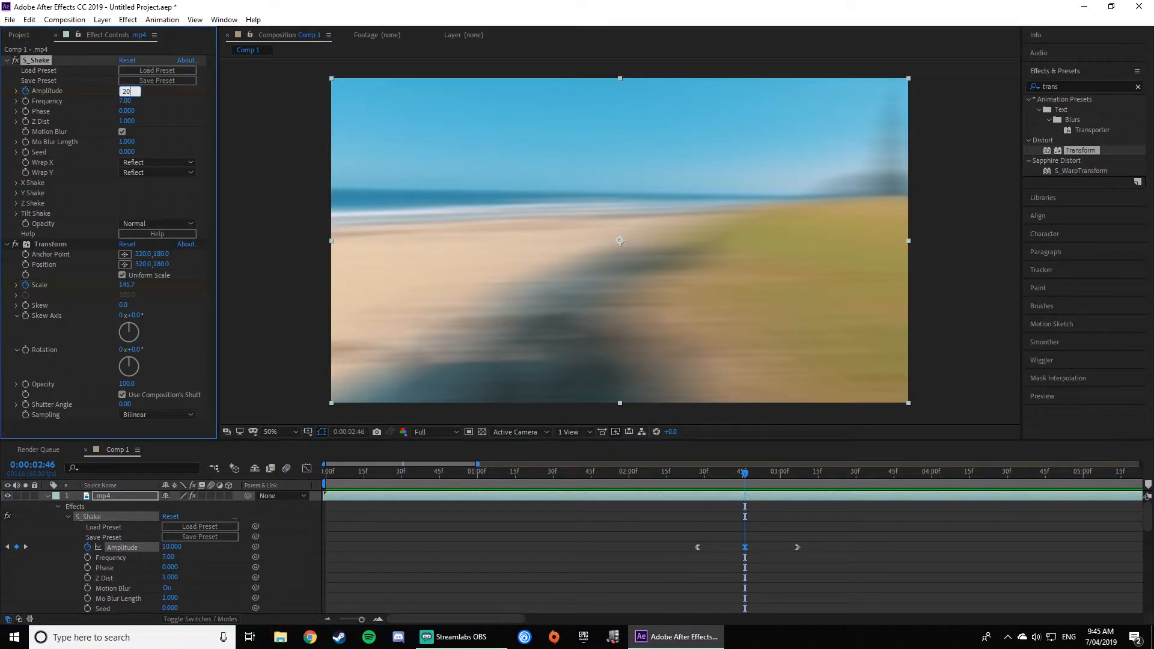
type("0")
key("Return")
key("space")
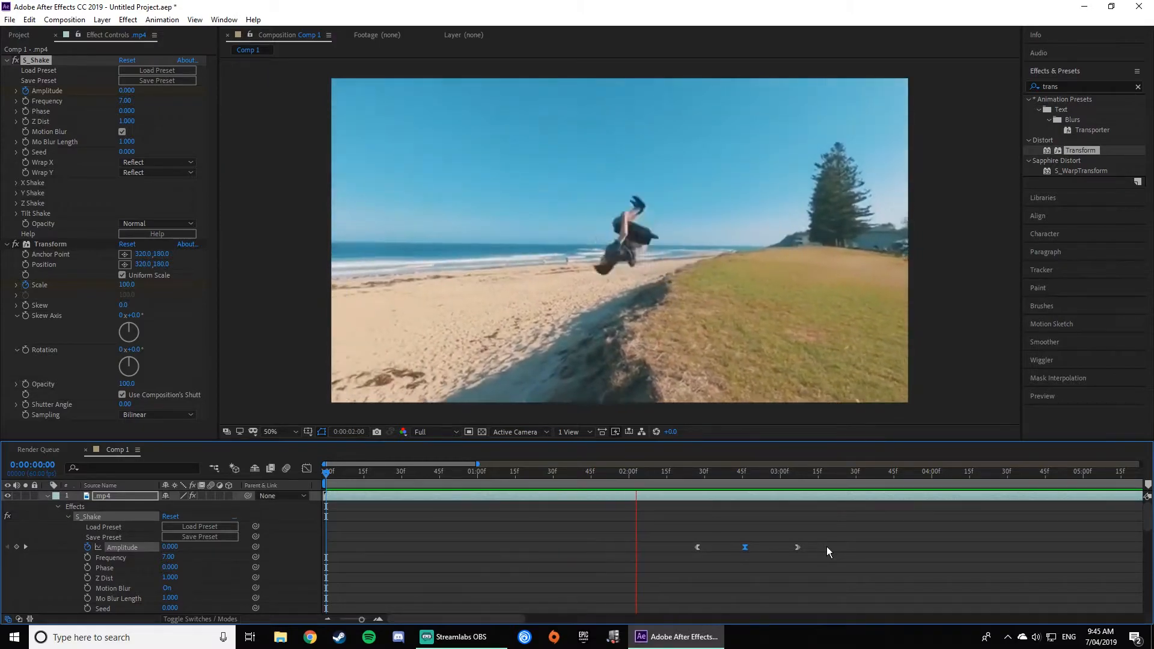
key("space")
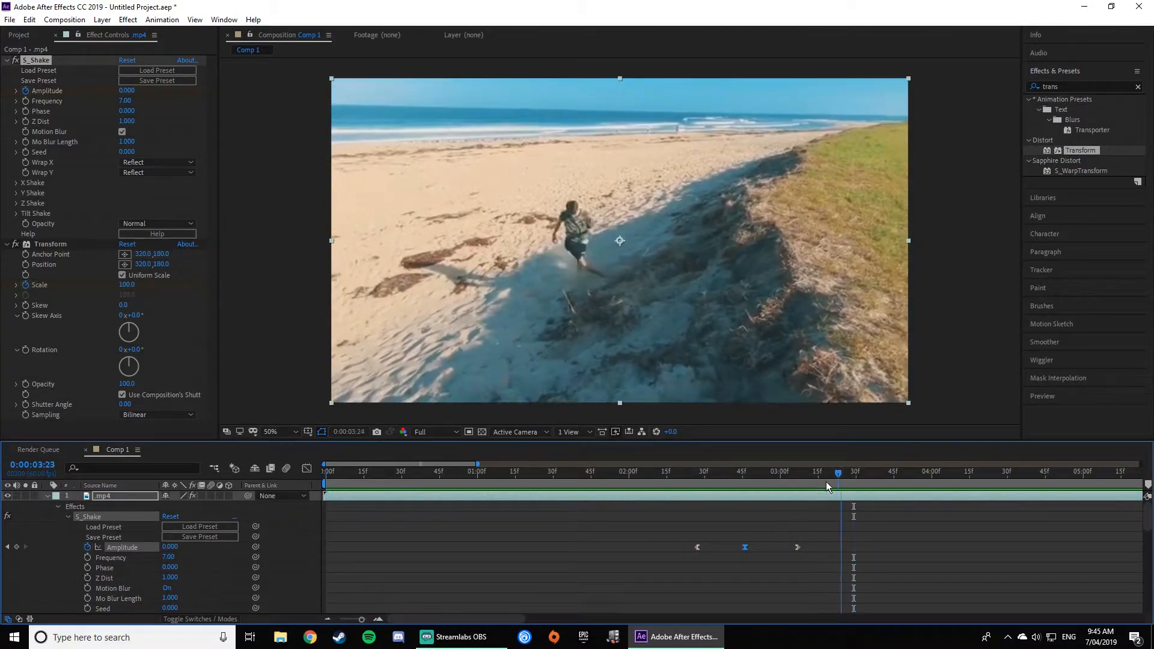
left_click_drag(836, 487, 745, 484)
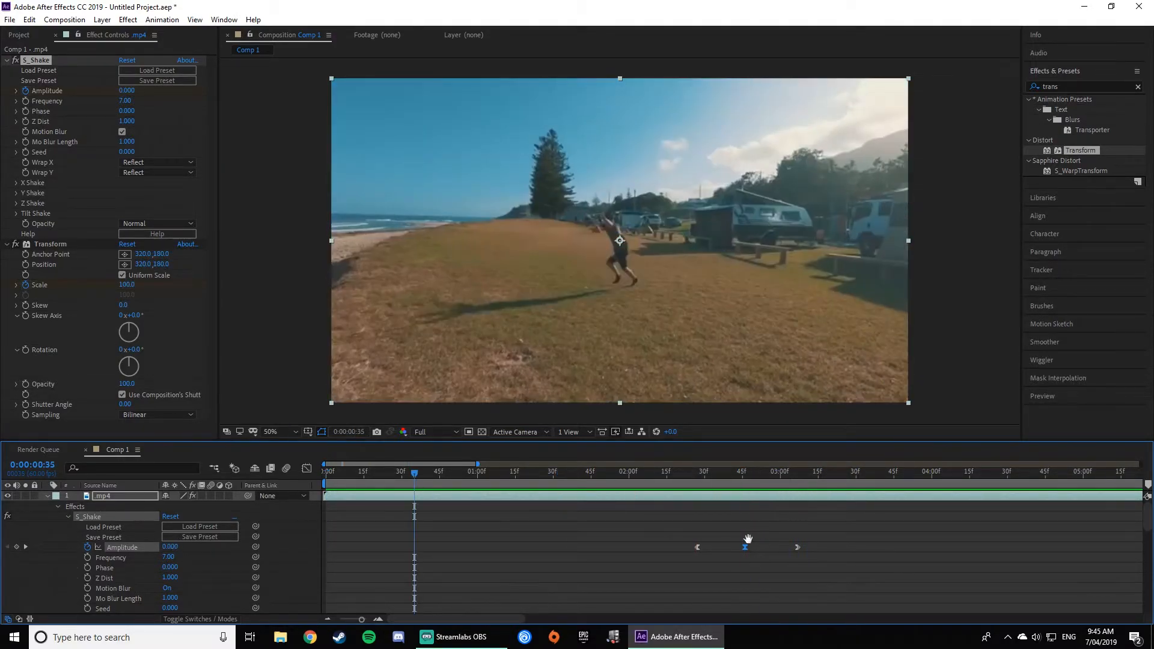
key("space")
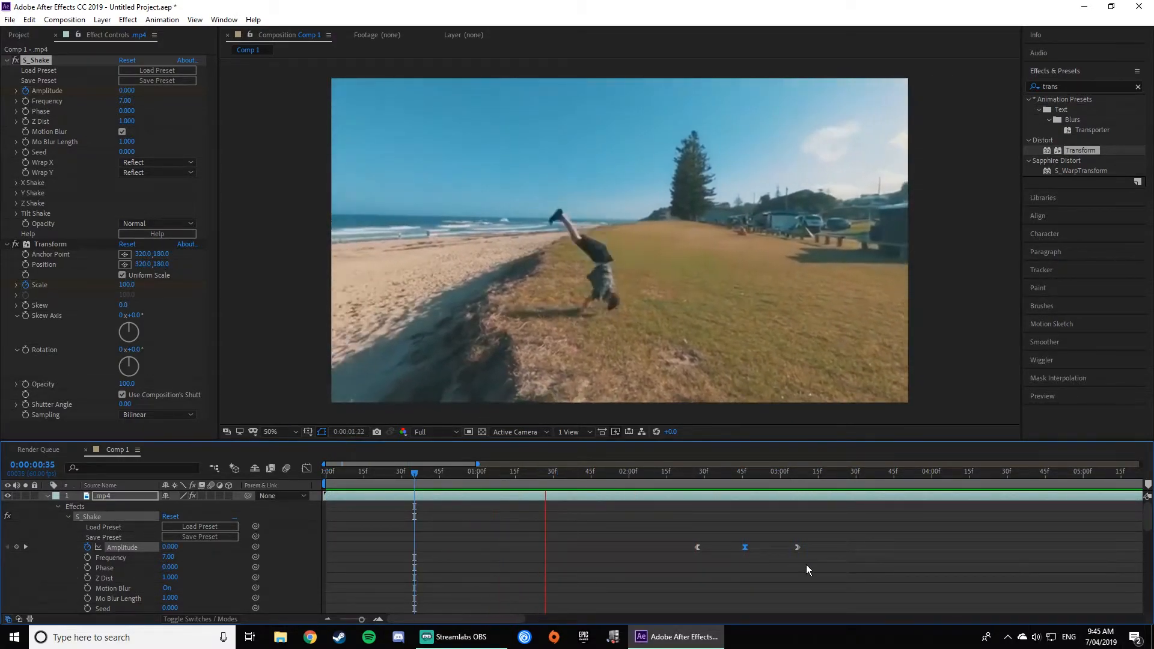
Step: Turn off S_Shake's Motion Blur and preview the shake without it from 0:00:00:25
left_click_drag(835, 471, 746, 465)
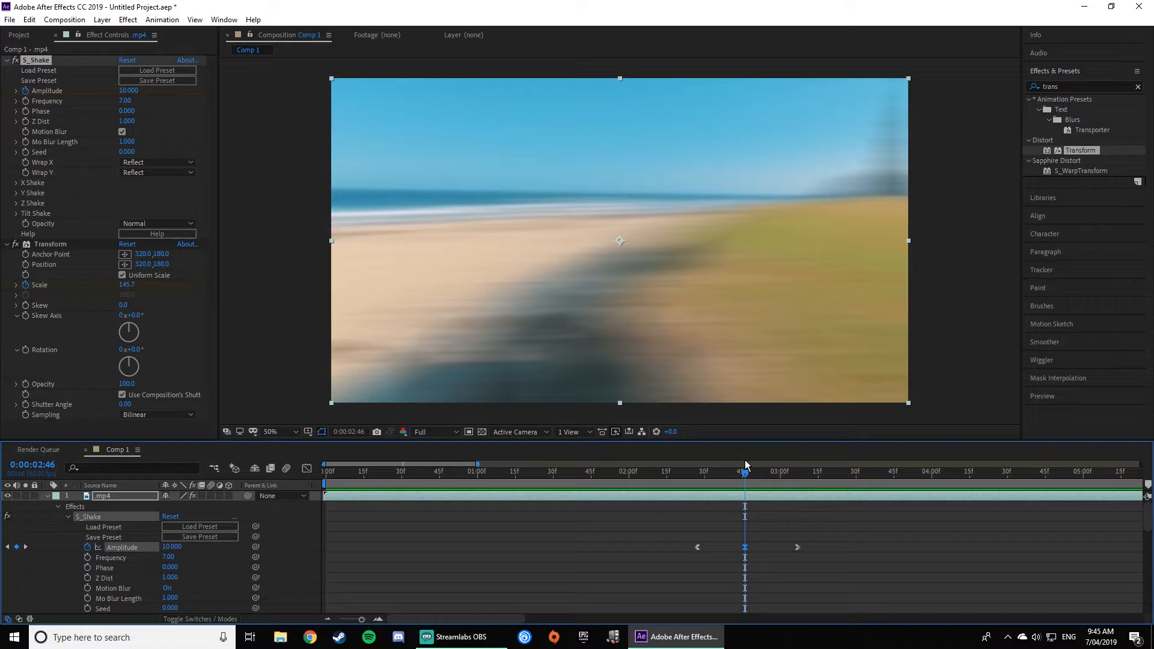
left_click(123, 140)
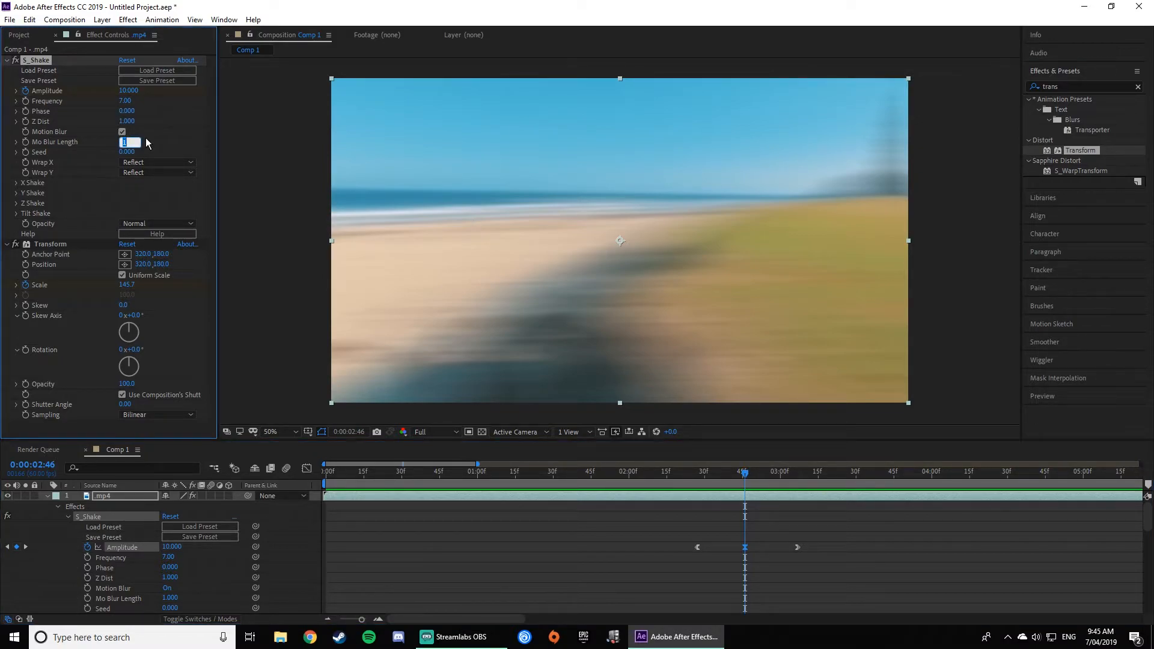
left_click(146, 139)
left_click(122, 132)
left_click_drag(733, 474, 389, 484)
key("space")
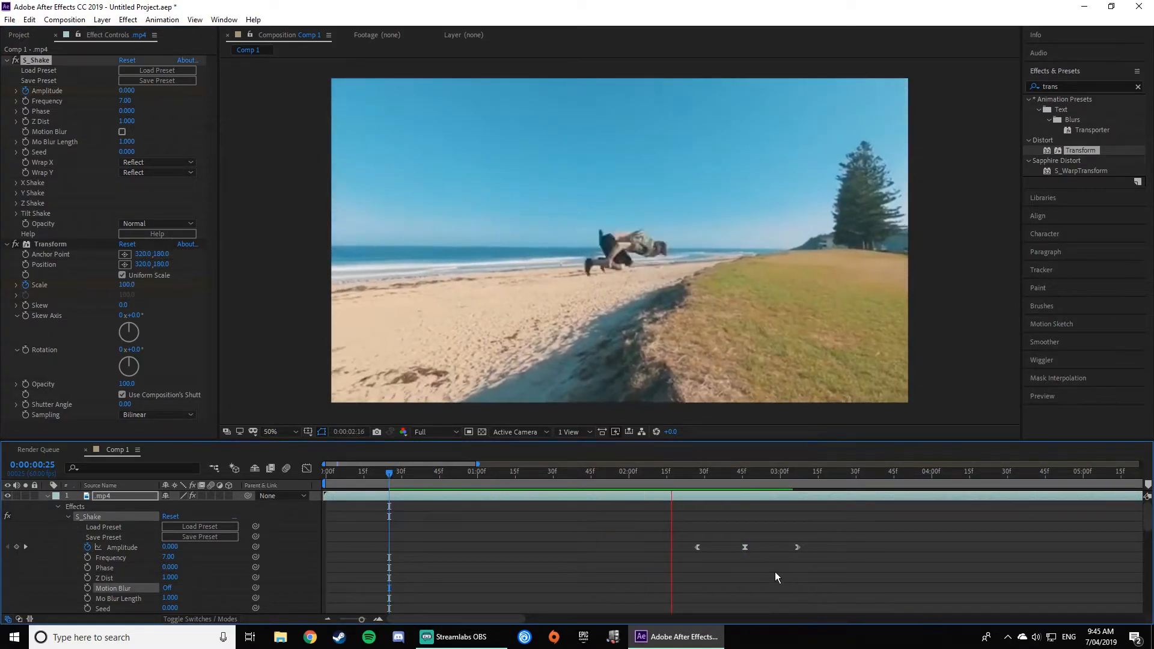
Step: Return to the middle Amplitude keyframe at 0:00:02:46 and turn S_Shake's Motion Blur back on
left_click(858, 472)
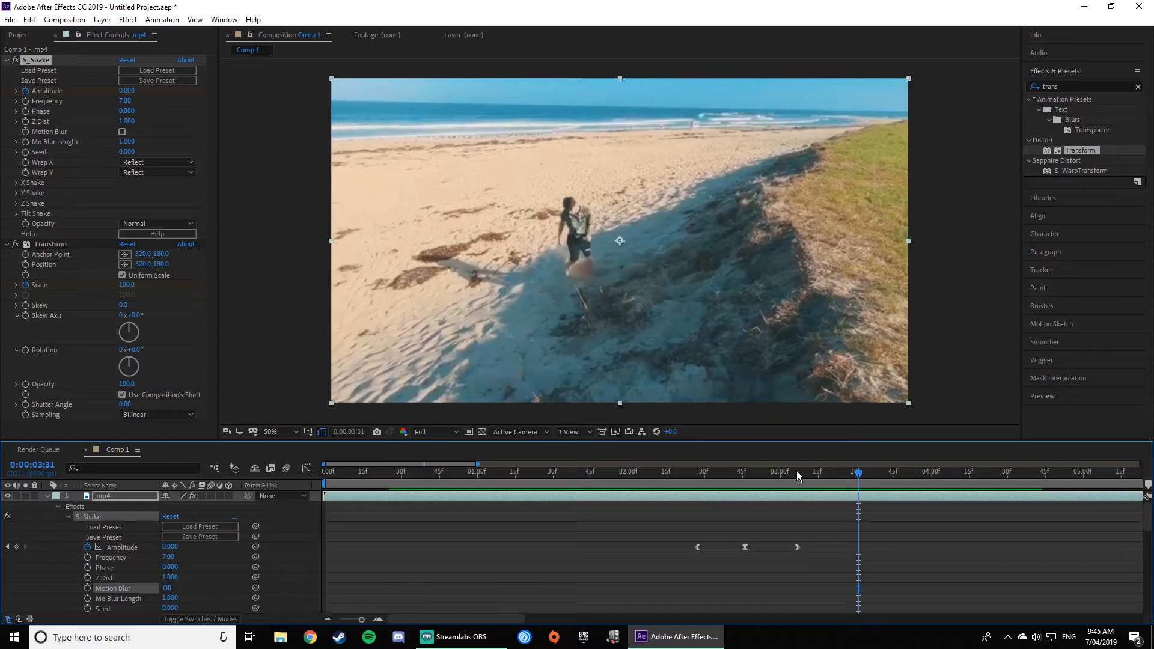
left_click_drag(842, 466, 748, 489)
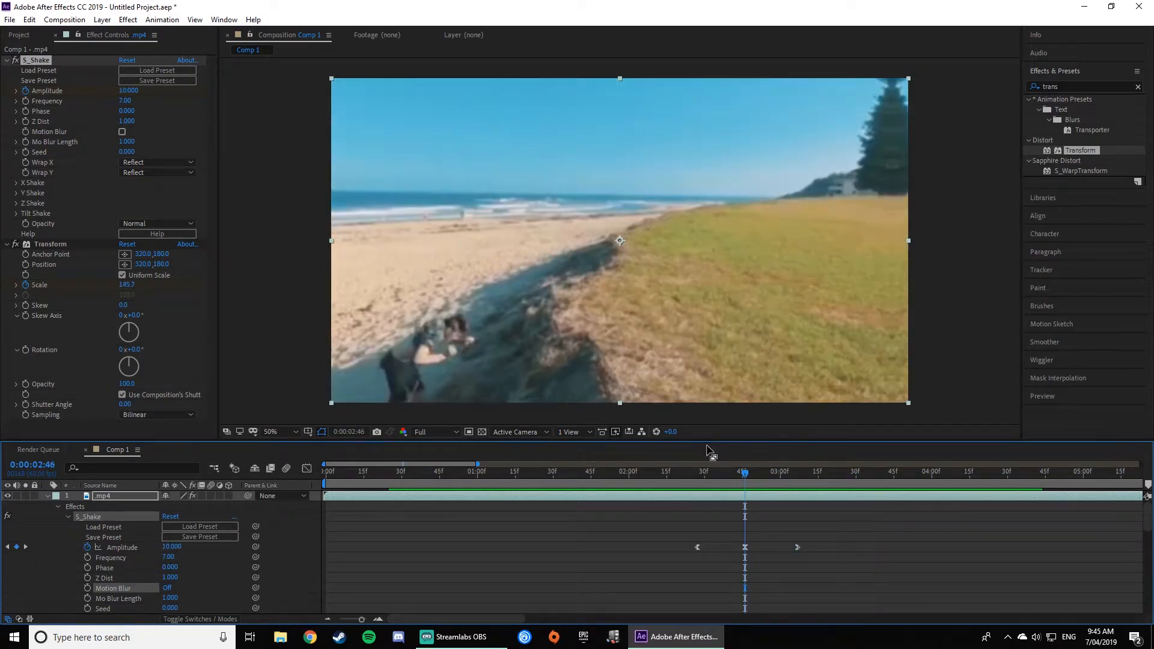
left_click(123, 131)
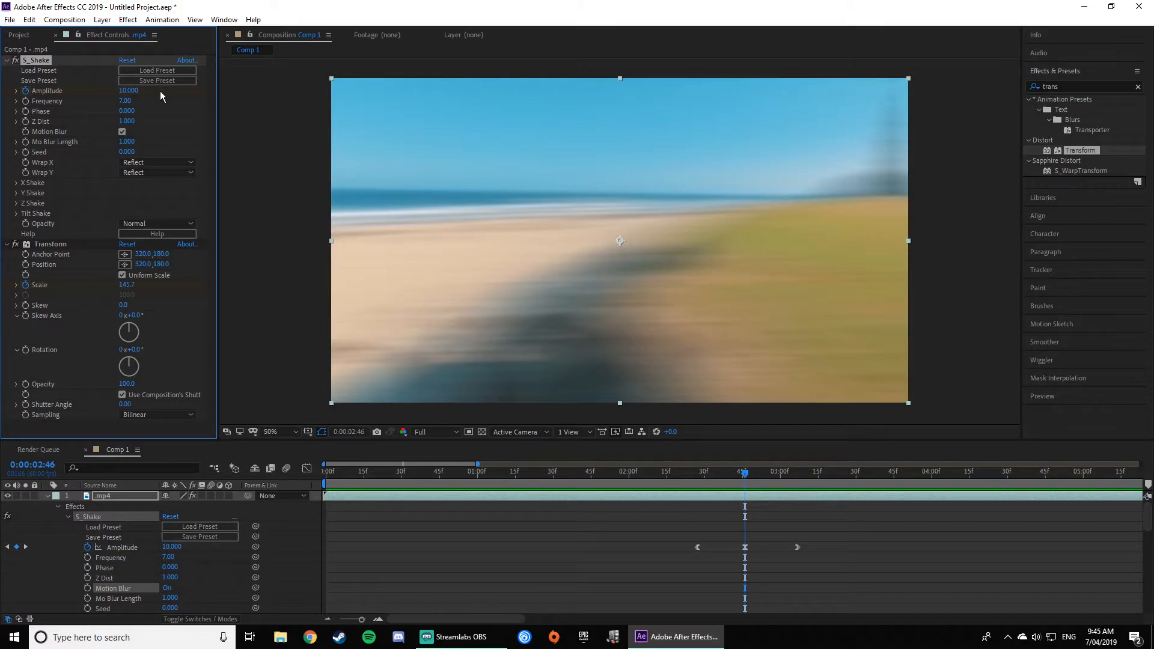
Step: Try an S_Shake Frequency of 2 and preview the shake
left_click(125, 101)
type("2")
key("Return")
key("space")
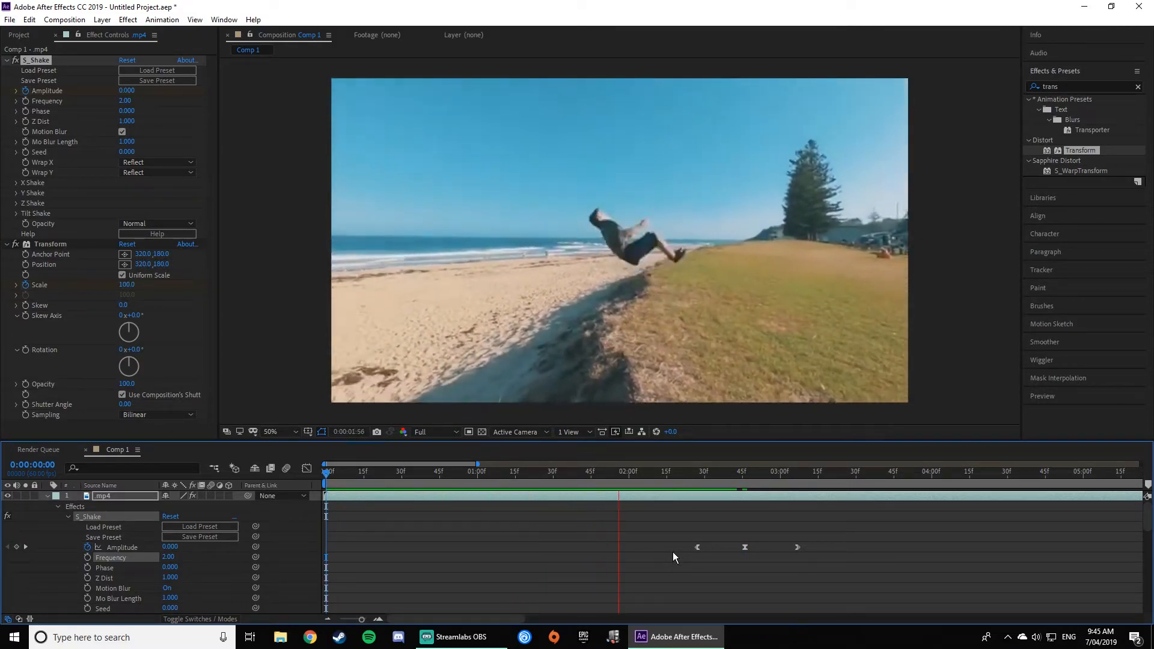
key("space")
left_click_drag(853, 474, 286, 505)
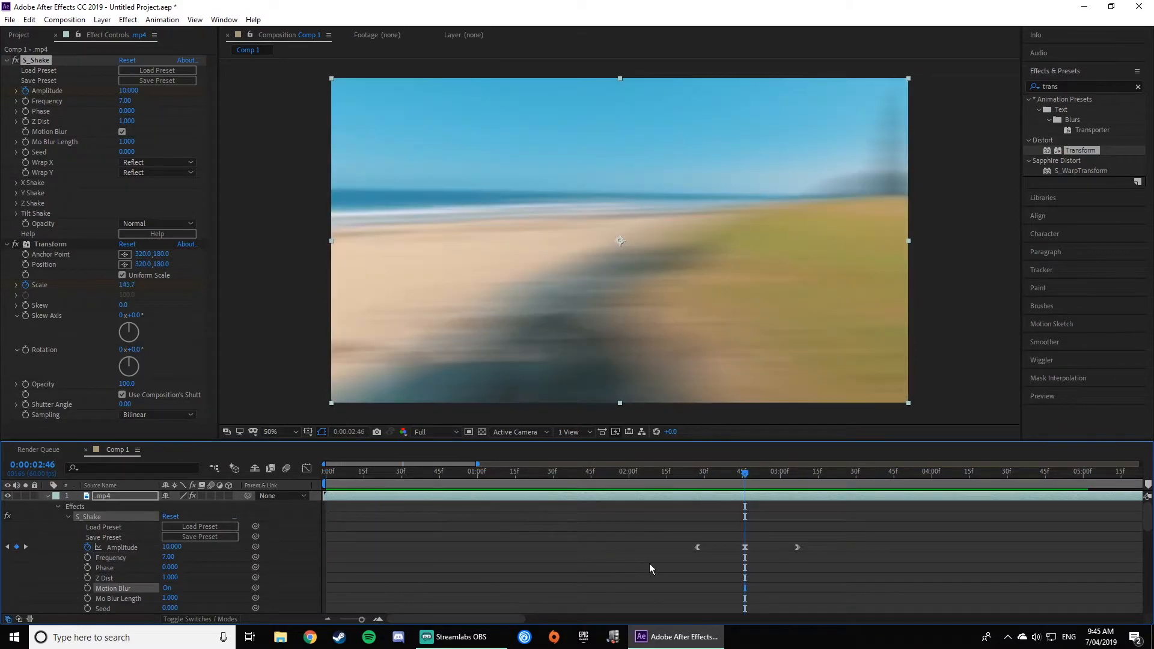
Step: Play the composition from the start to review the zoom and shake, and look over the Amplitude and Scale keyframes
key("space")
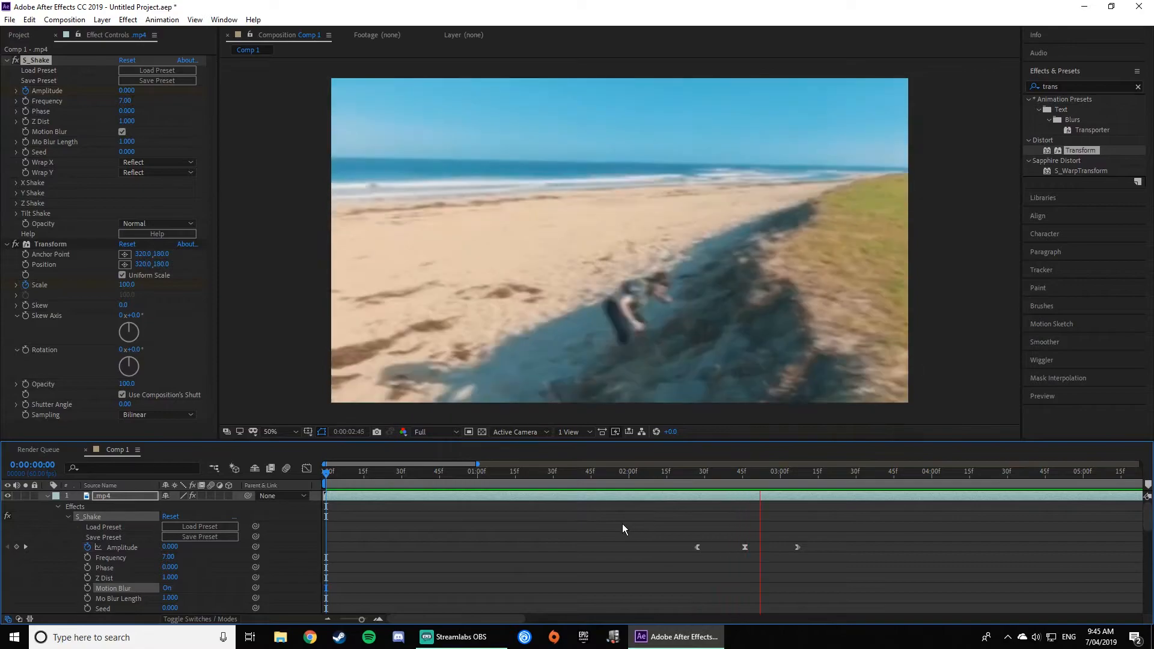
key("space")
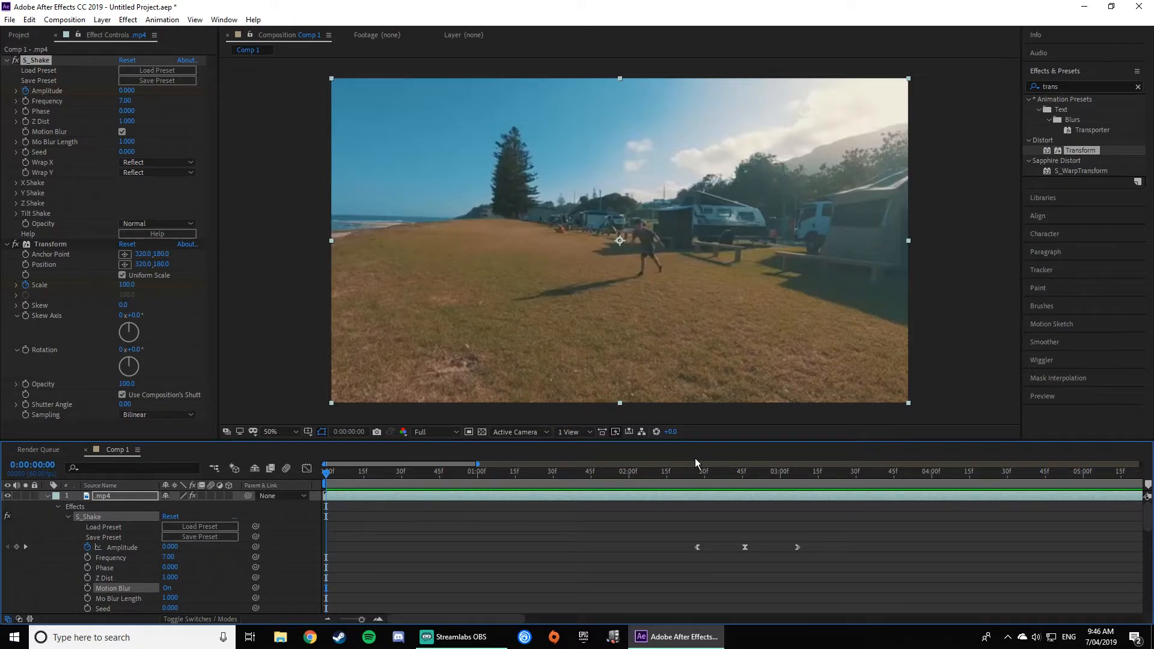
left_click(1036, 637)
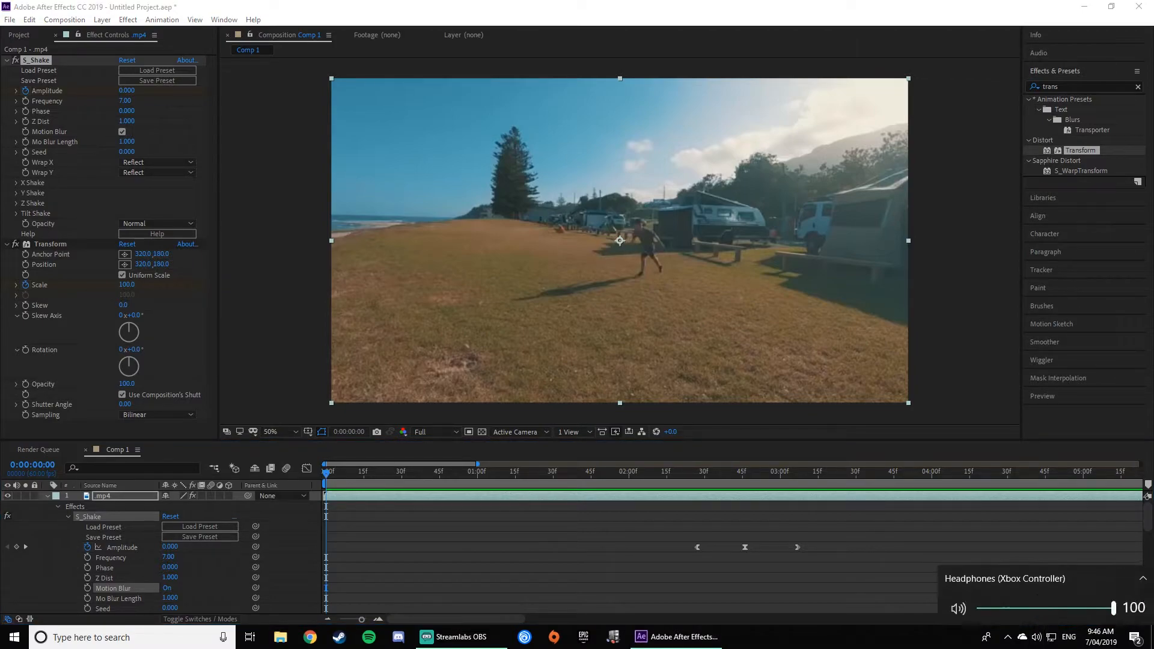
left_click(812, 534)
scroll(745, 522, "down", 11)
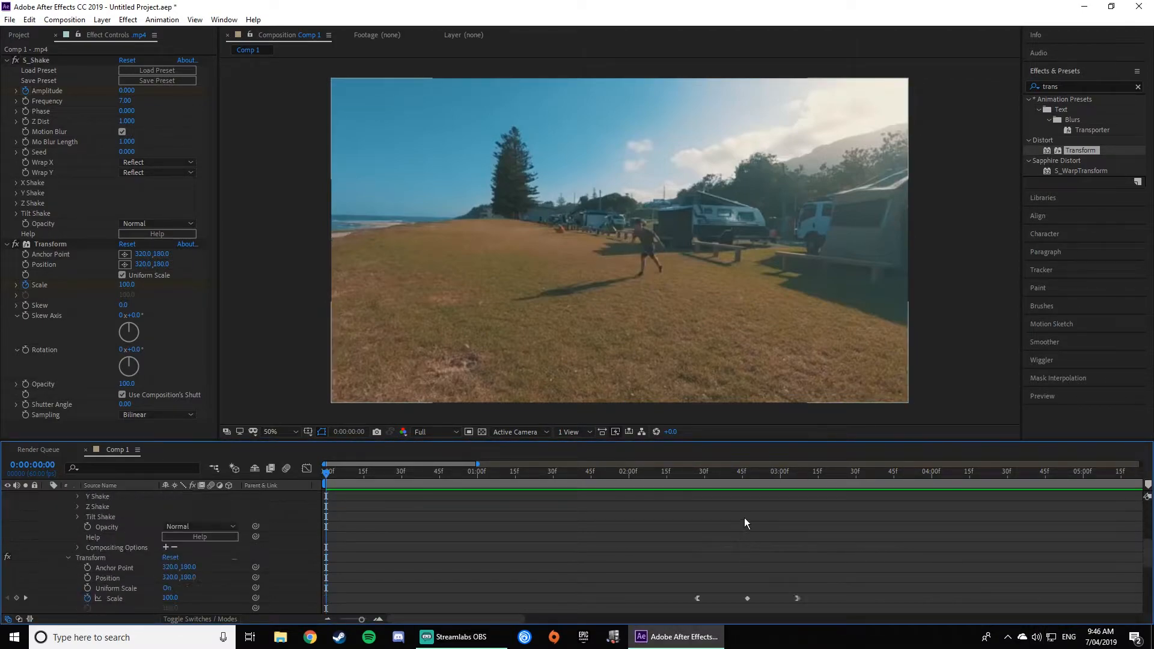
scroll(629, 546, "up", 7)
scroll(629, 549, "up", 4)
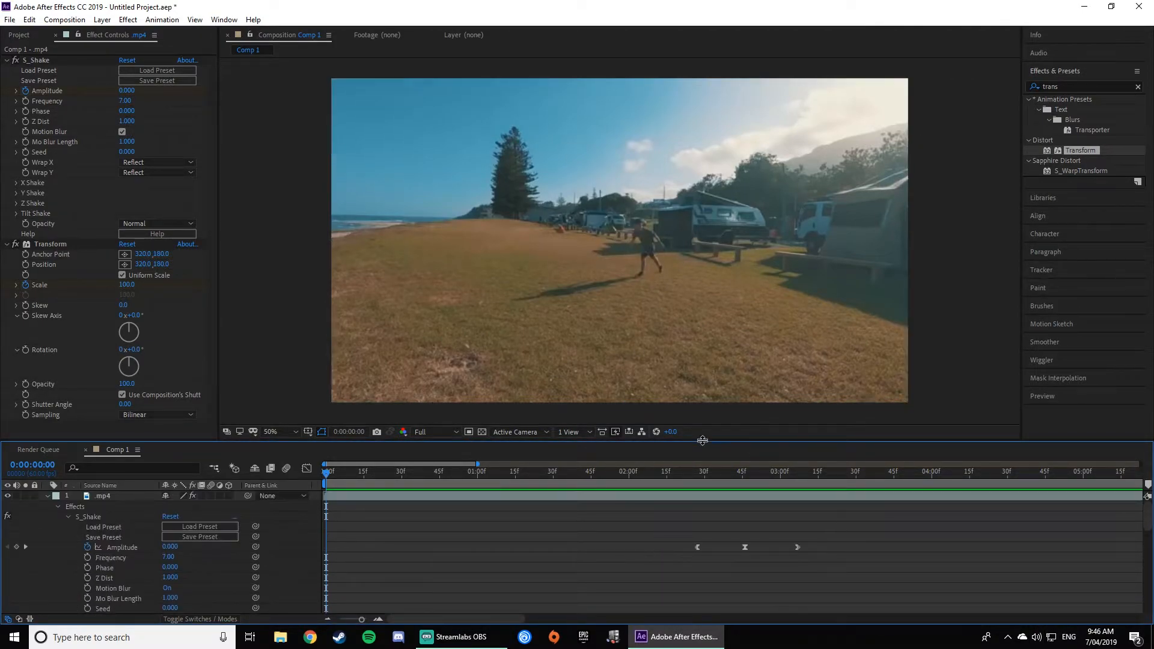
left_click_drag(325, 472, 515, 478)
key("space")
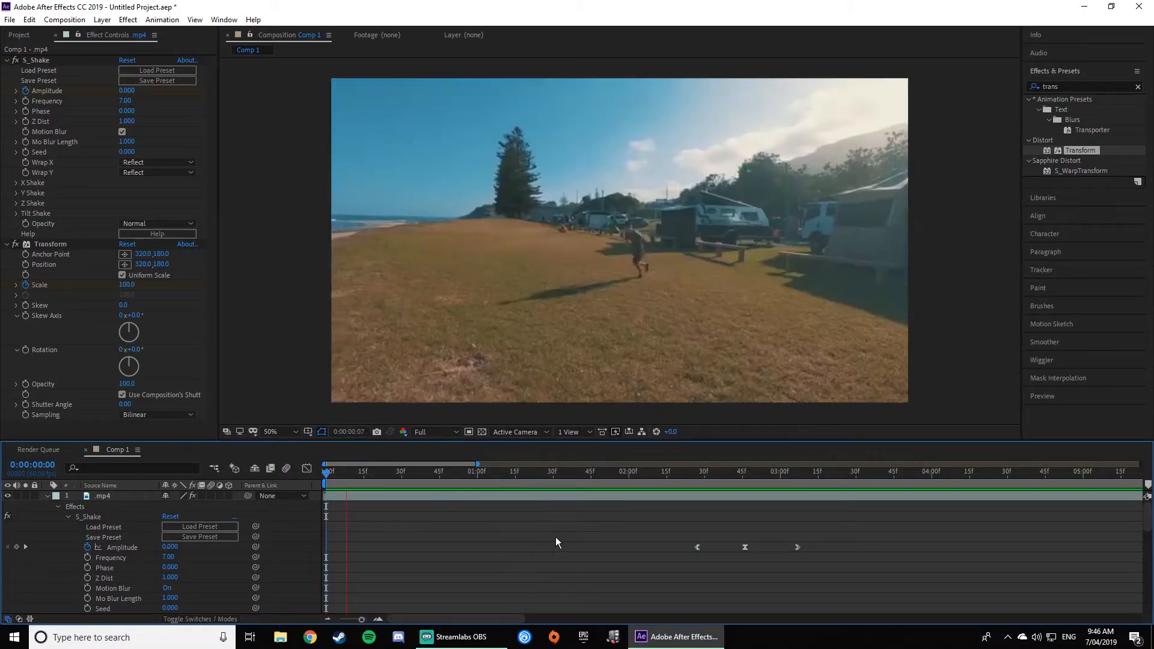
key("space")
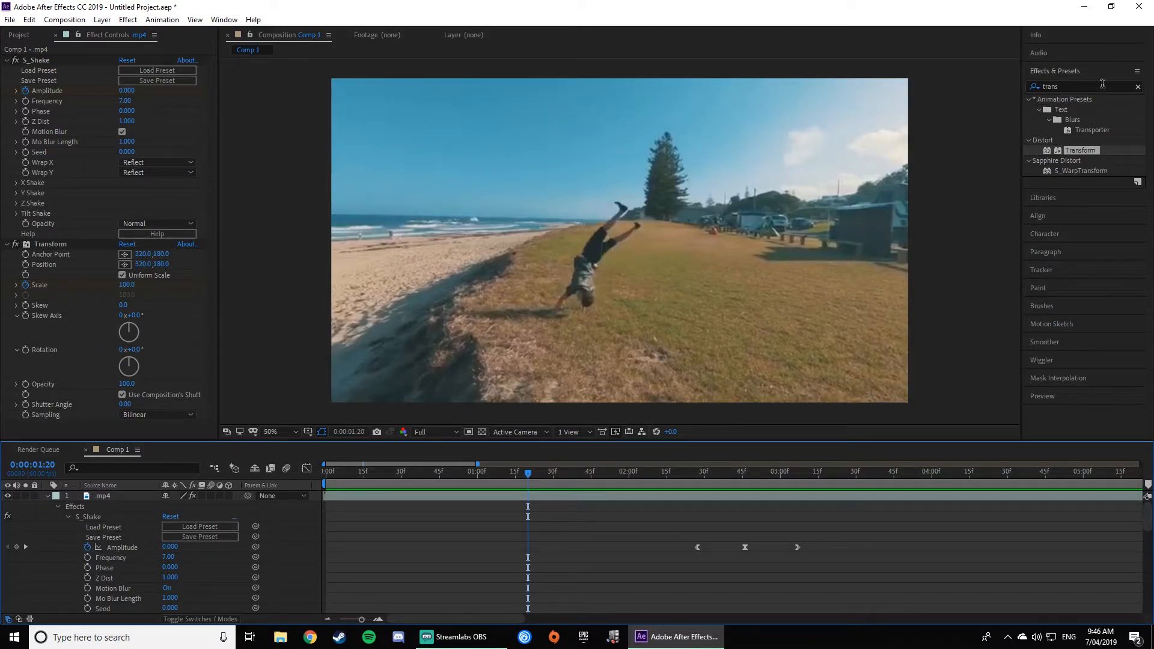
Step: Search the effects for "twixtor" and apply Twixtor Pro to the .mp4 layer
left_click(1144, 91)
left_click(1138, 87)
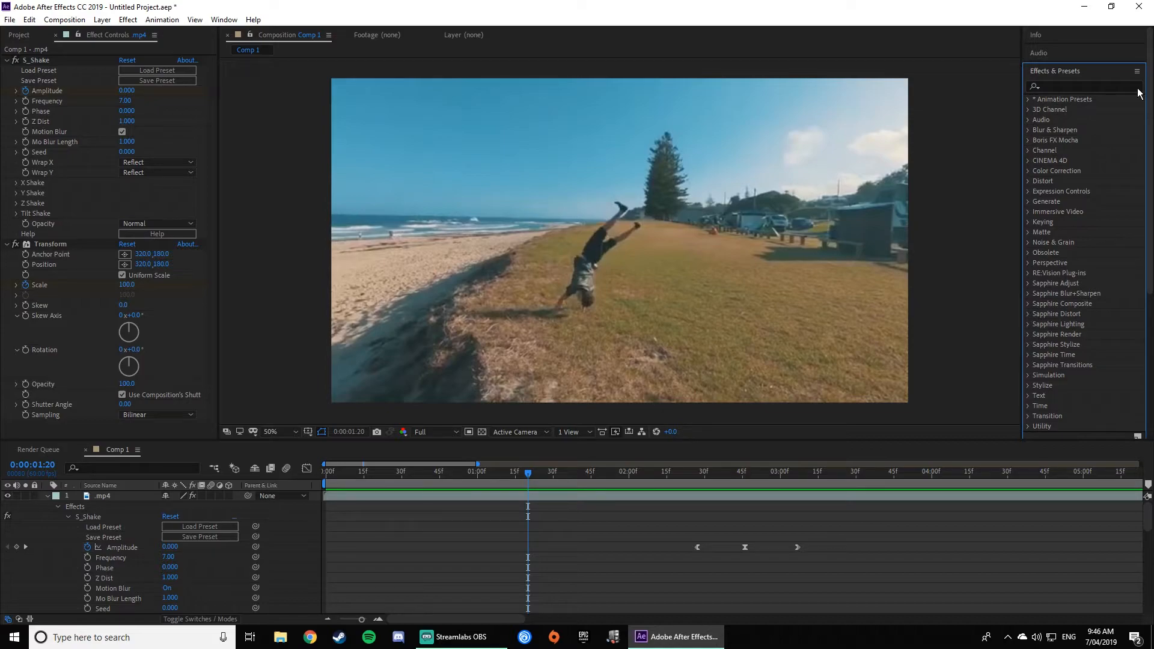
left_click(1078, 88)
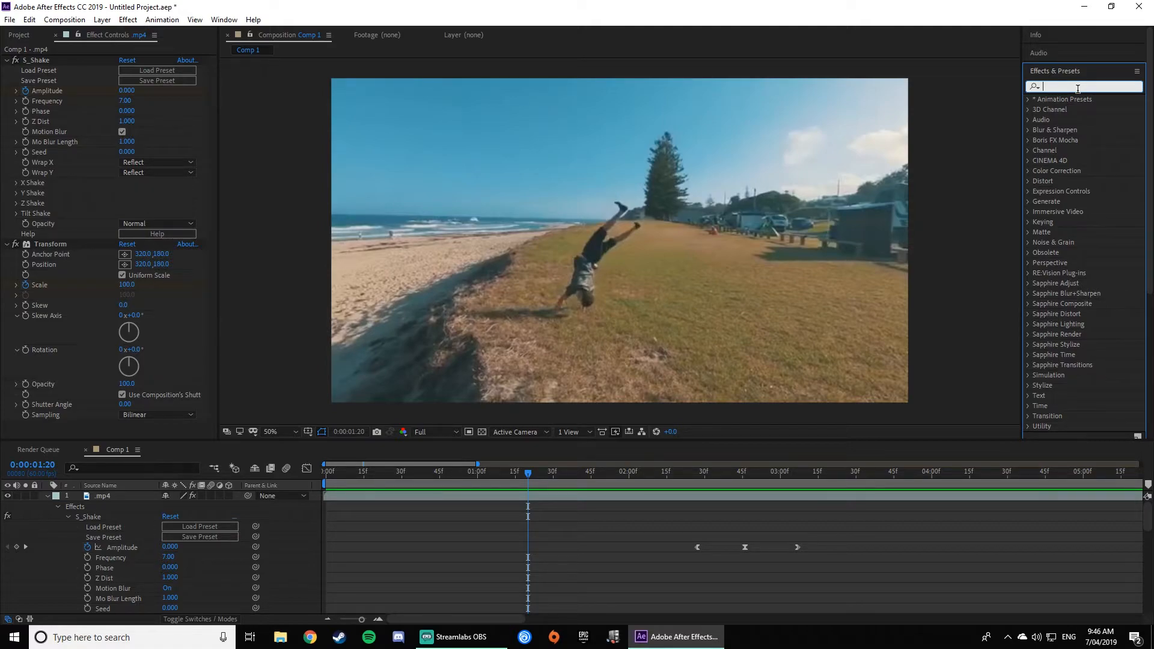
type("twixtor")
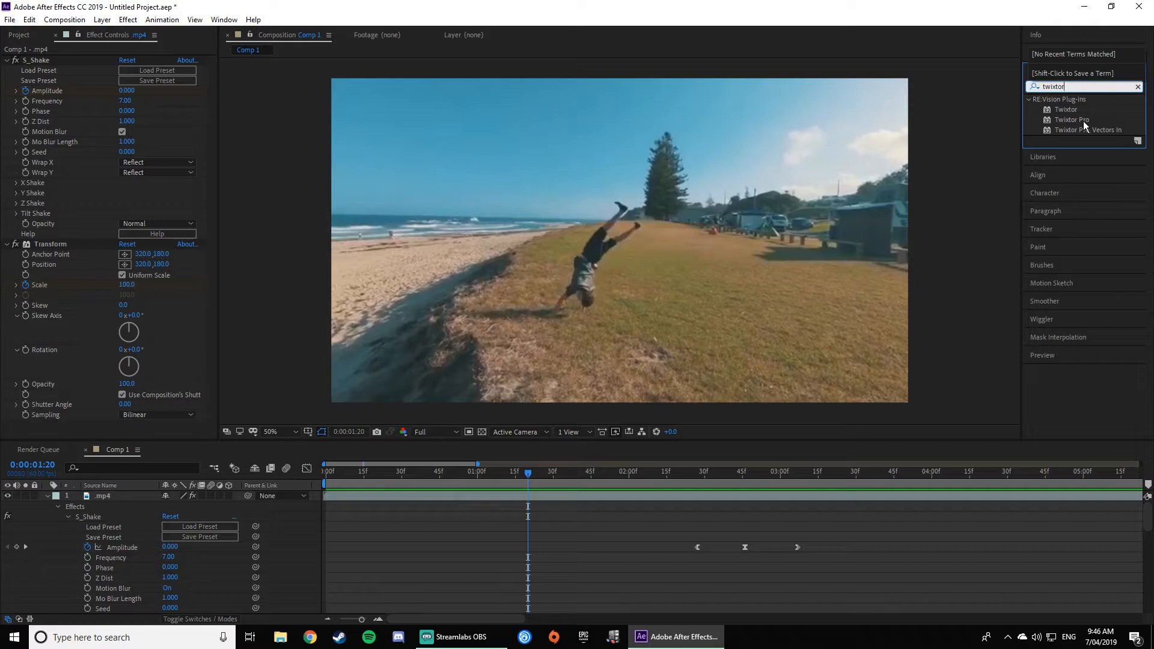
left_click_drag(1083, 121, 537, 496)
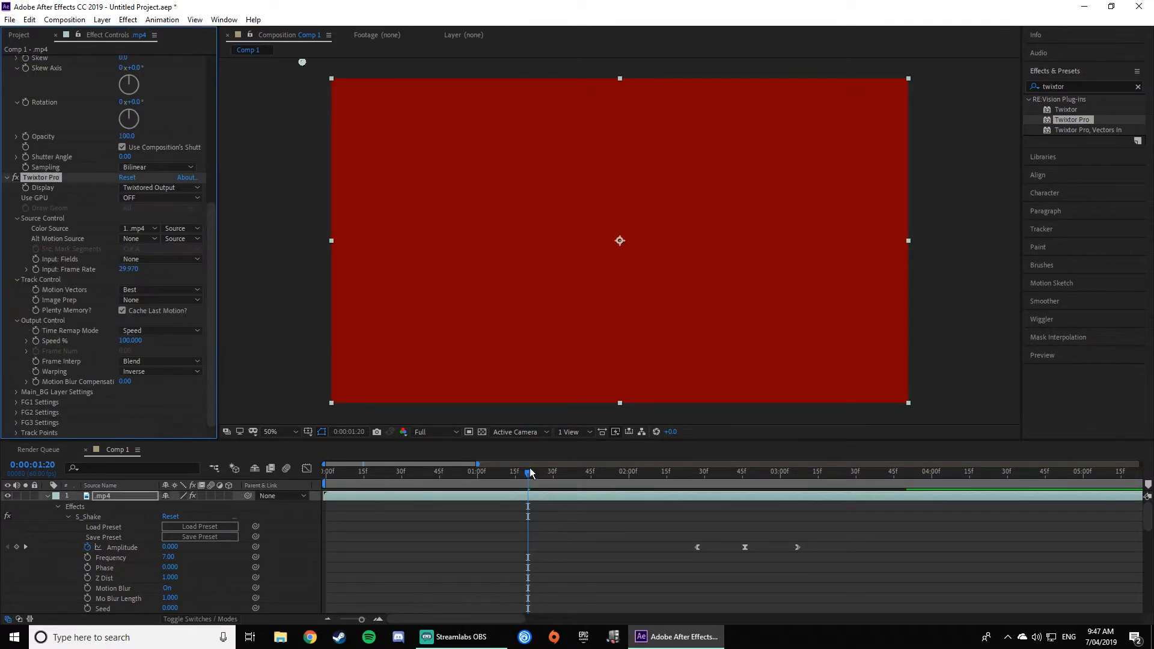
Step: Move Twixtor Pro above S_Shake and Transform in the layer's effect order
scroll(71, 208, "up", 7)
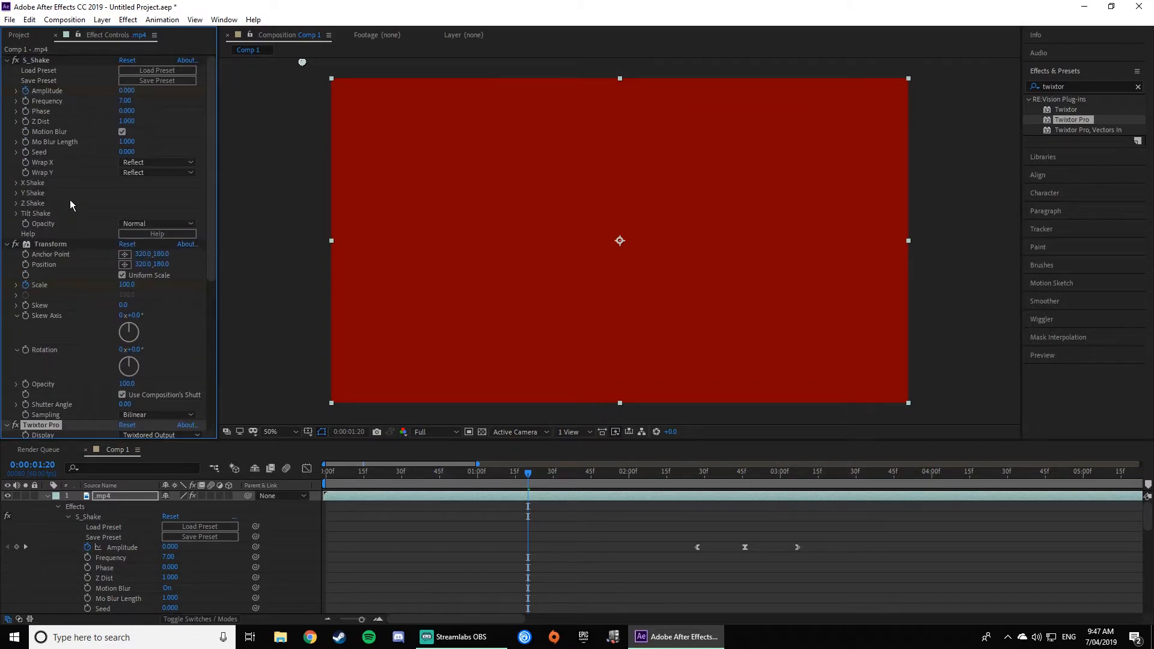
scroll(156, 276, "down", 3)
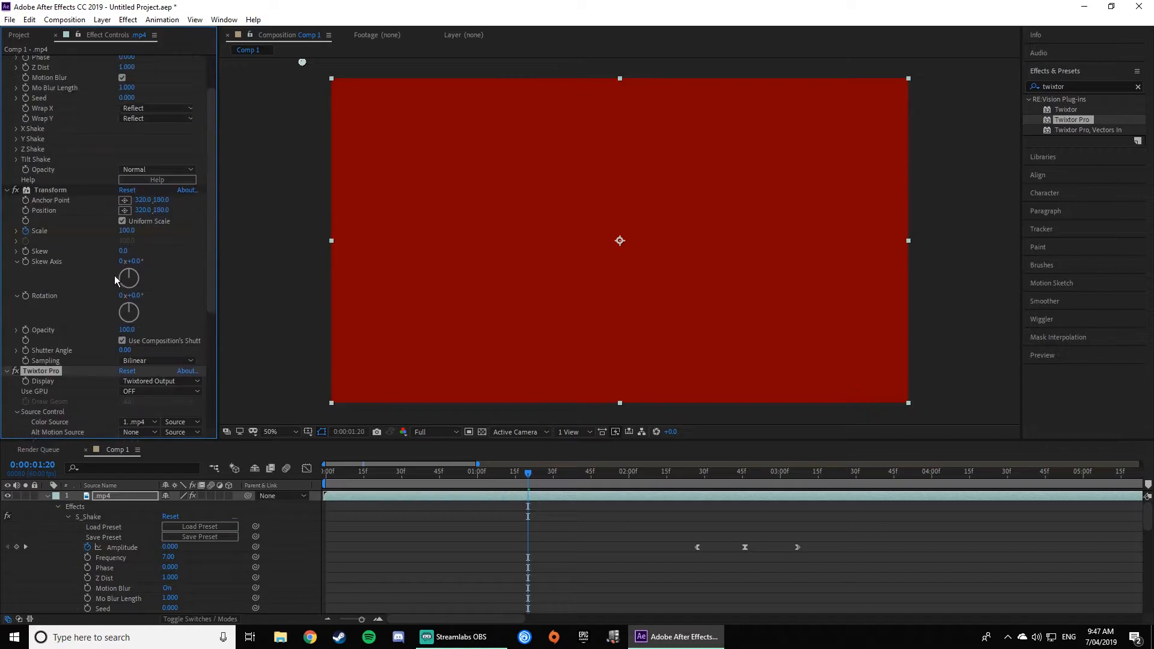
scroll(116, 280, "up", 2)
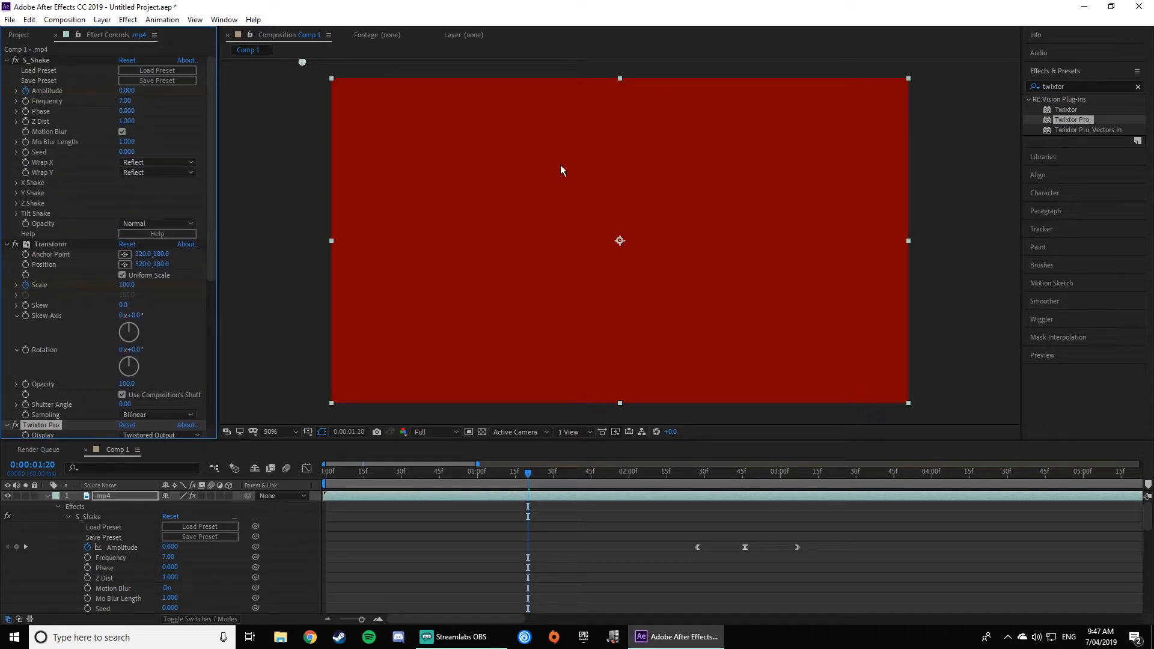
left_click_drag(41, 428, 41, 60)
scroll(619, 327, "up", 1)
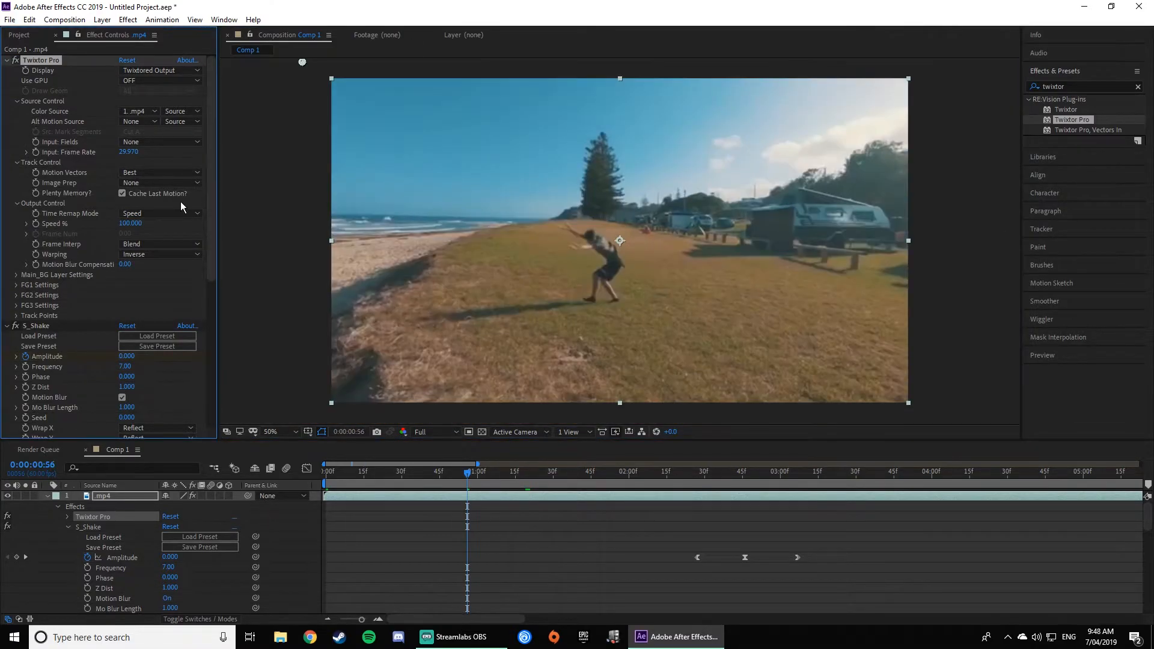
Step: Set Twixtor Pro's Frame Interp to Motion Weighted Blend and its Image Prep to Contrast/Edge Enhance
left_click(157, 240)
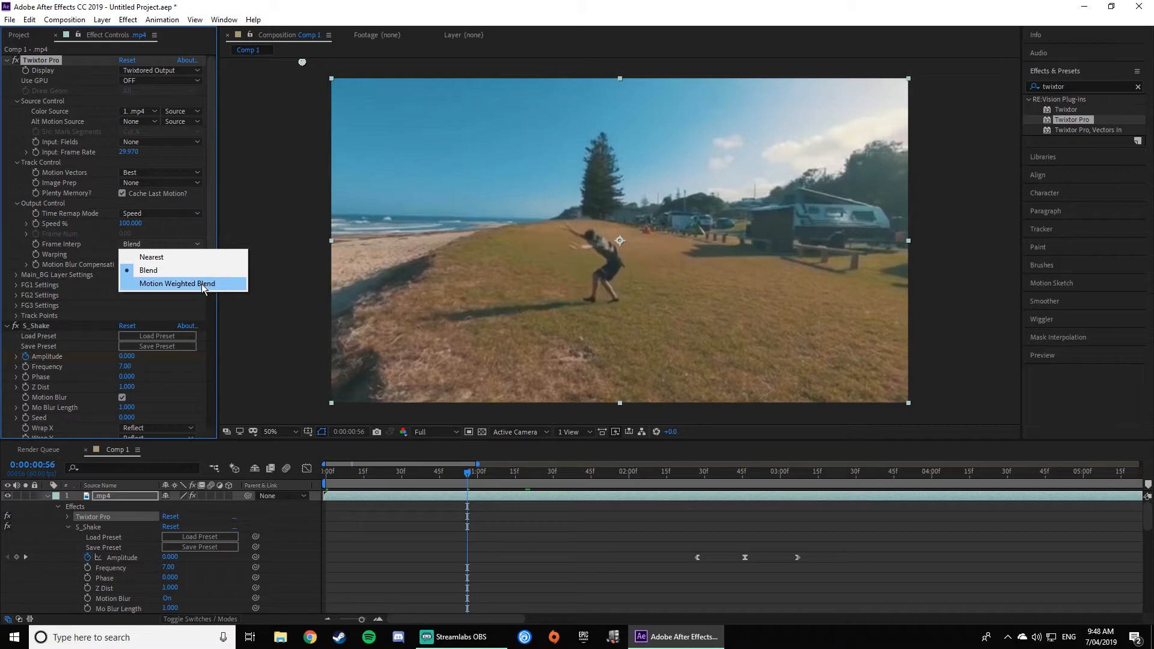
left_click(166, 285)
left_click(160, 212)
left_click(152, 181)
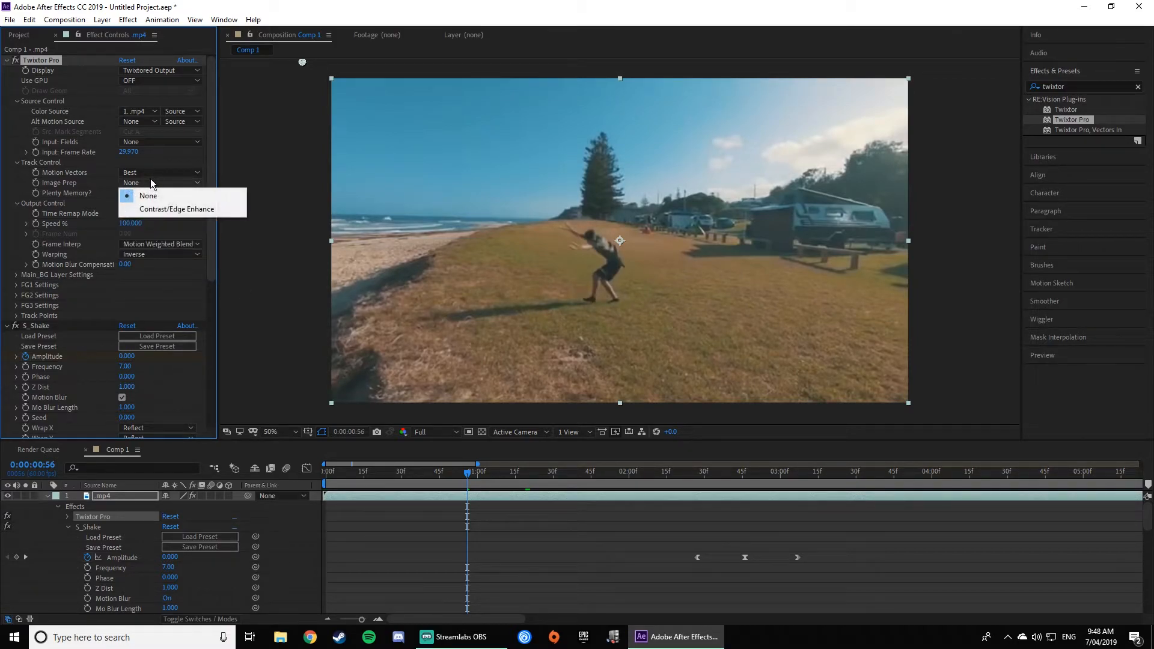
left_click(168, 209)
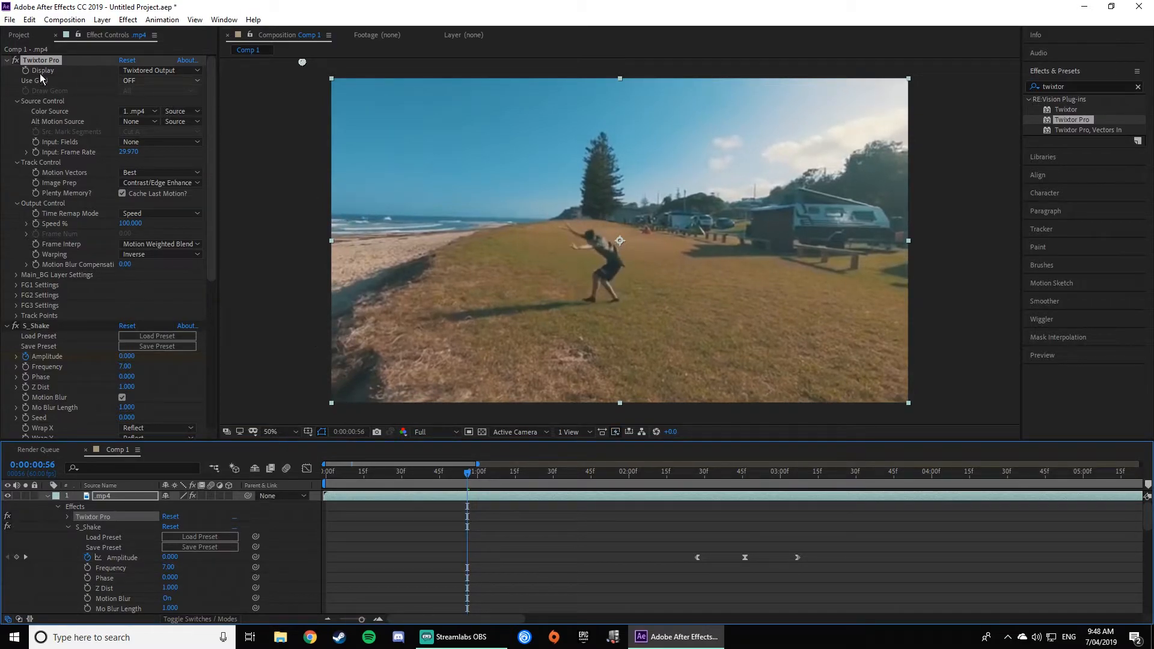
Step: Check the .mp4 source clip's frame rate in the project and return to the Twixtor Pro settings
left_click(23, 35)
left_click(42, 144)
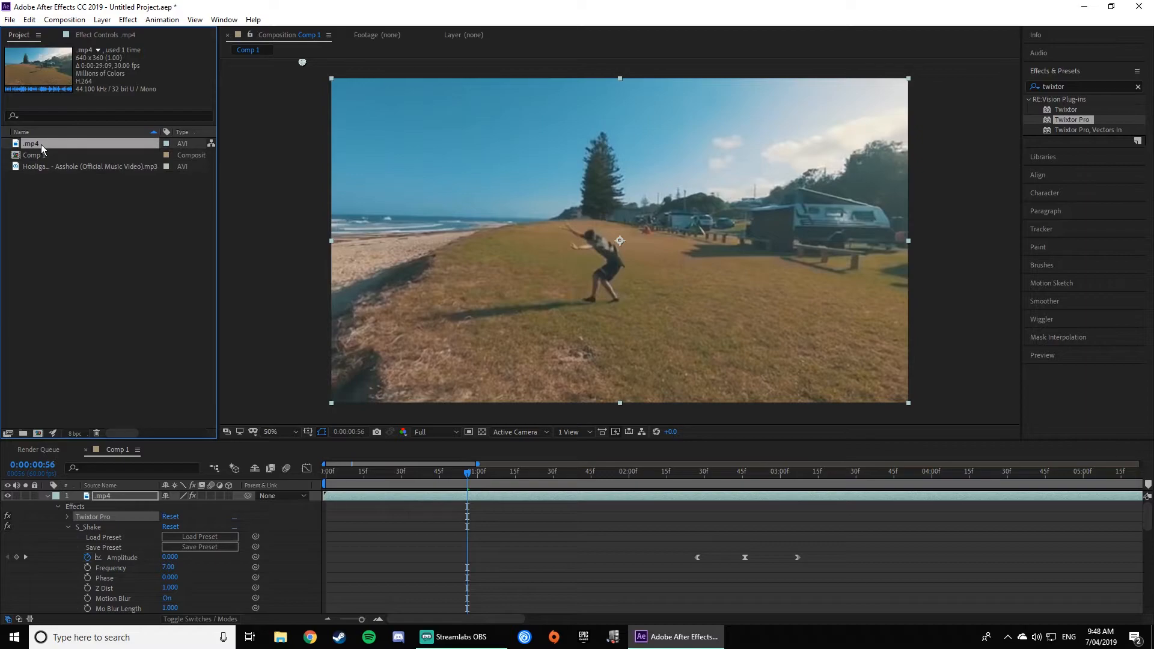
left_click(108, 35)
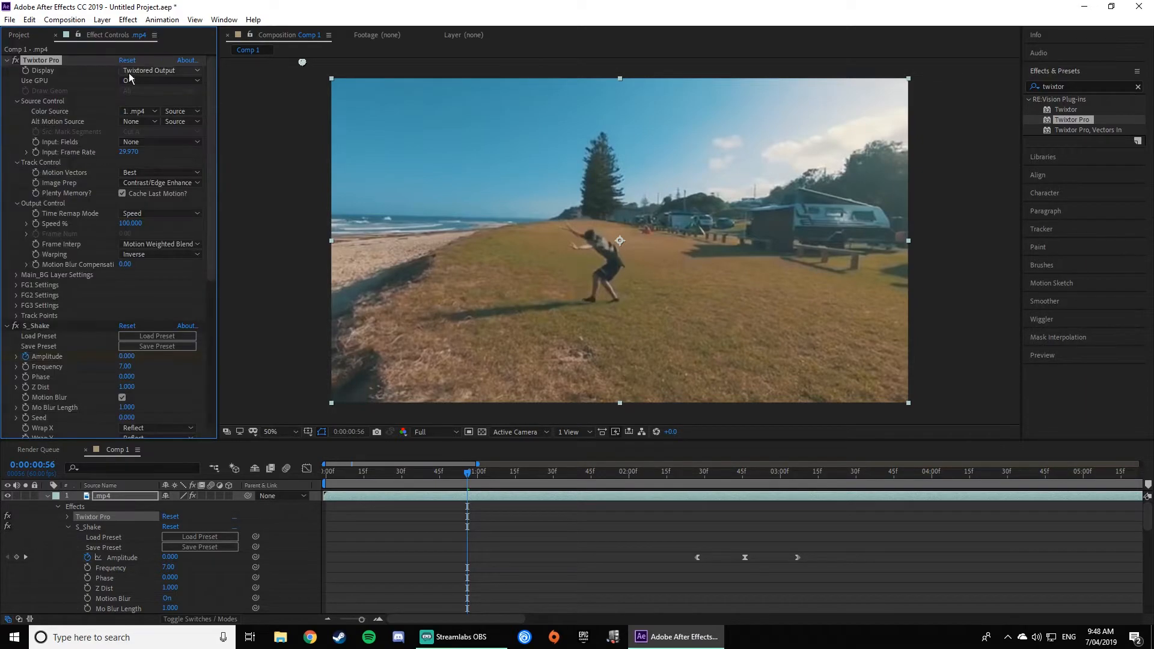
Step: Set Twixtor Pro's Input: Frame Rate to 22
left_click(132, 152)
type("22")
key("Return")
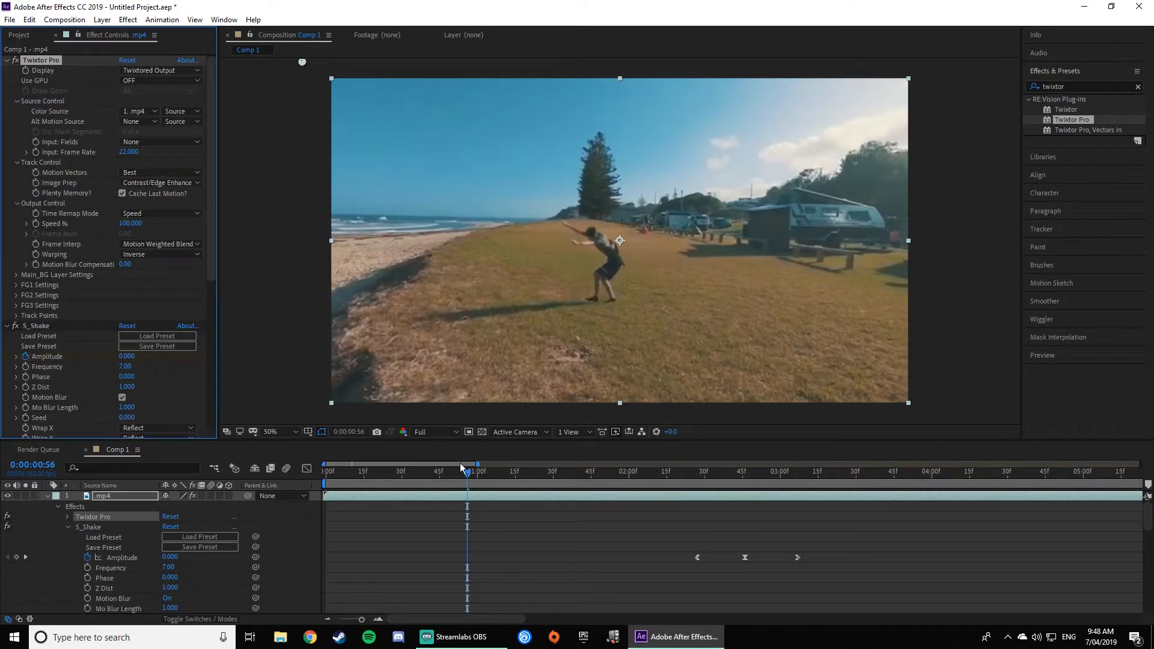
Step: Play back the clip around the flip to judge the motion with the current Twixtor Pro settings
left_click_drag(475, 478, 428, 478)
key("space")
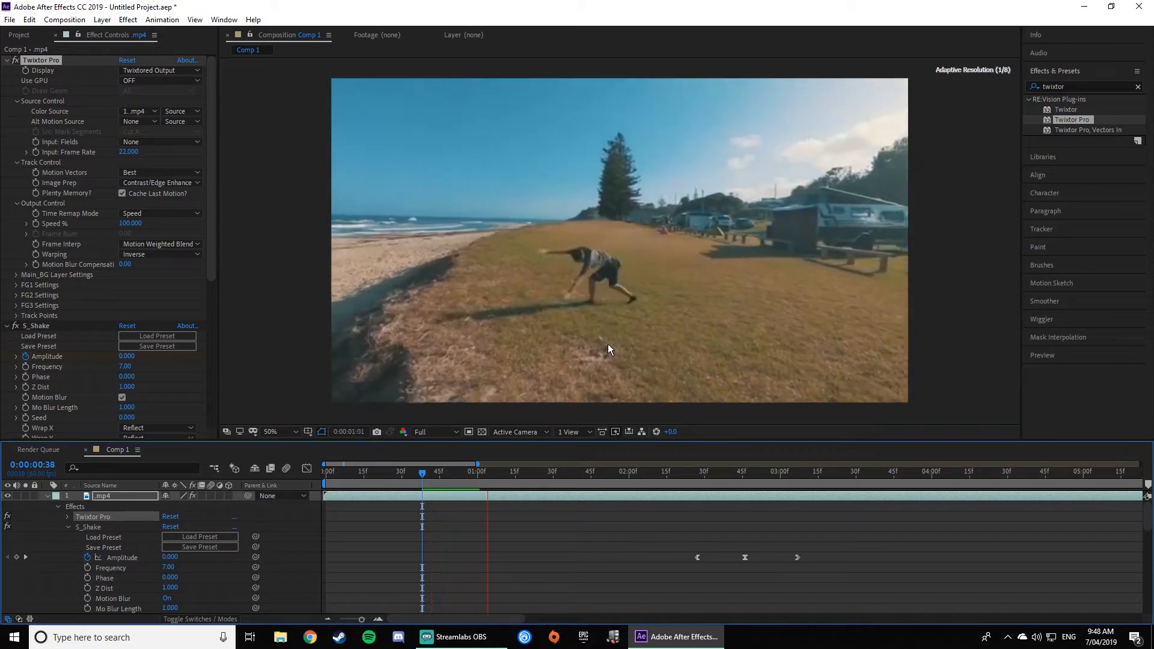
key("space")
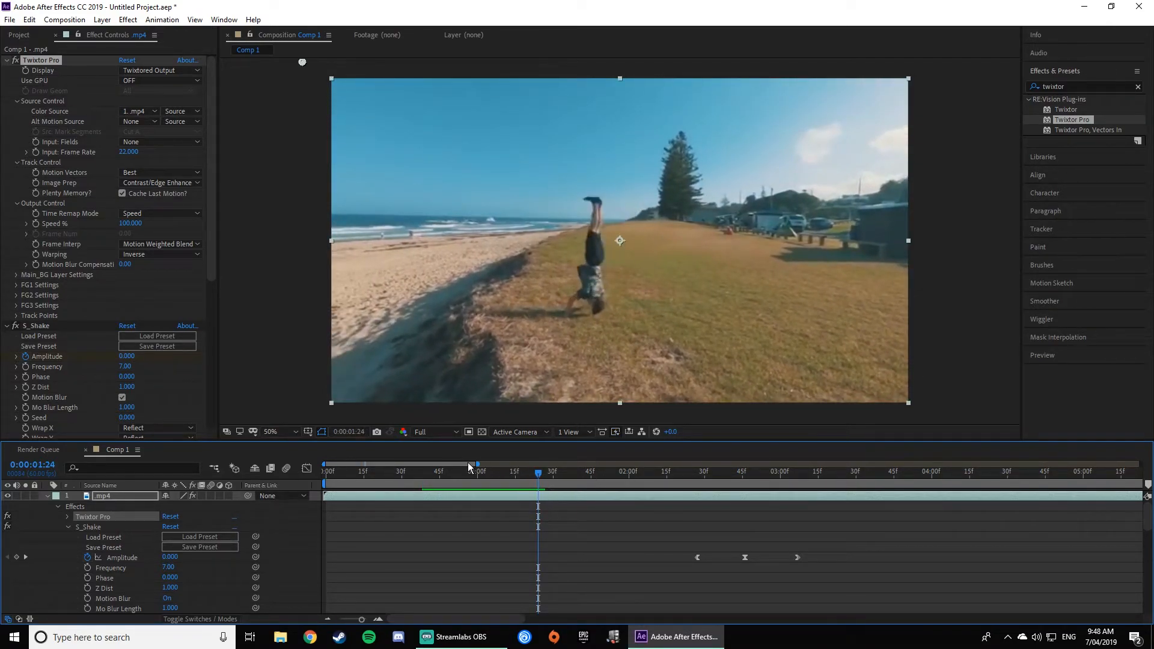
left_click_drag(531, 478, 434, 490)
key("space")
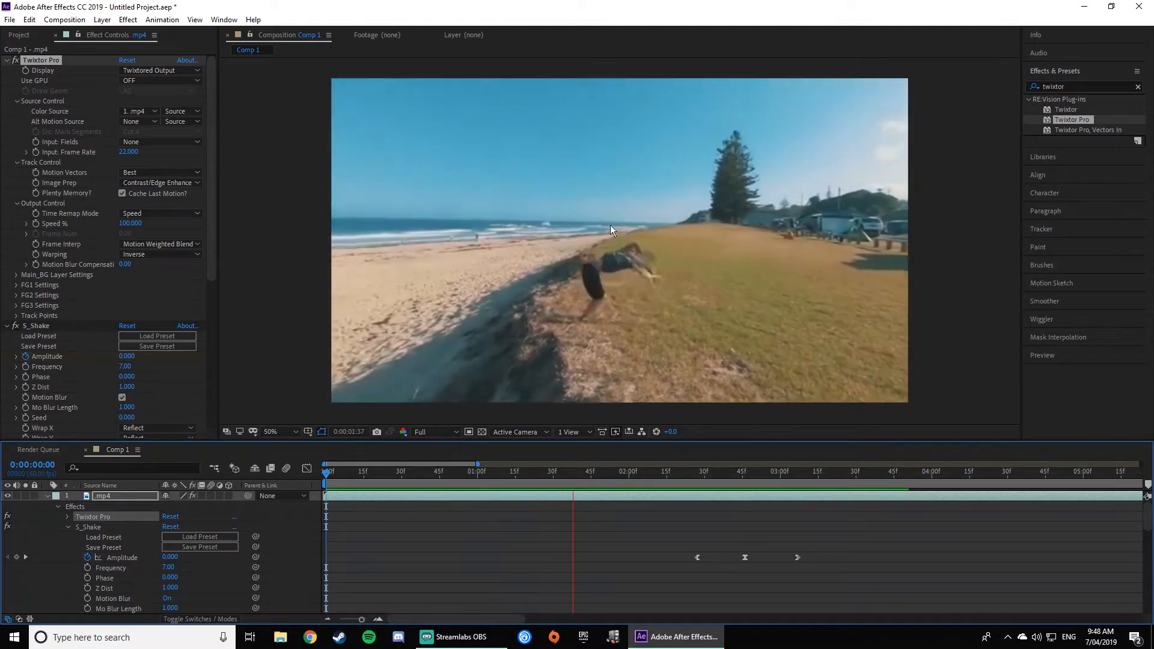
left_click(689, 474)
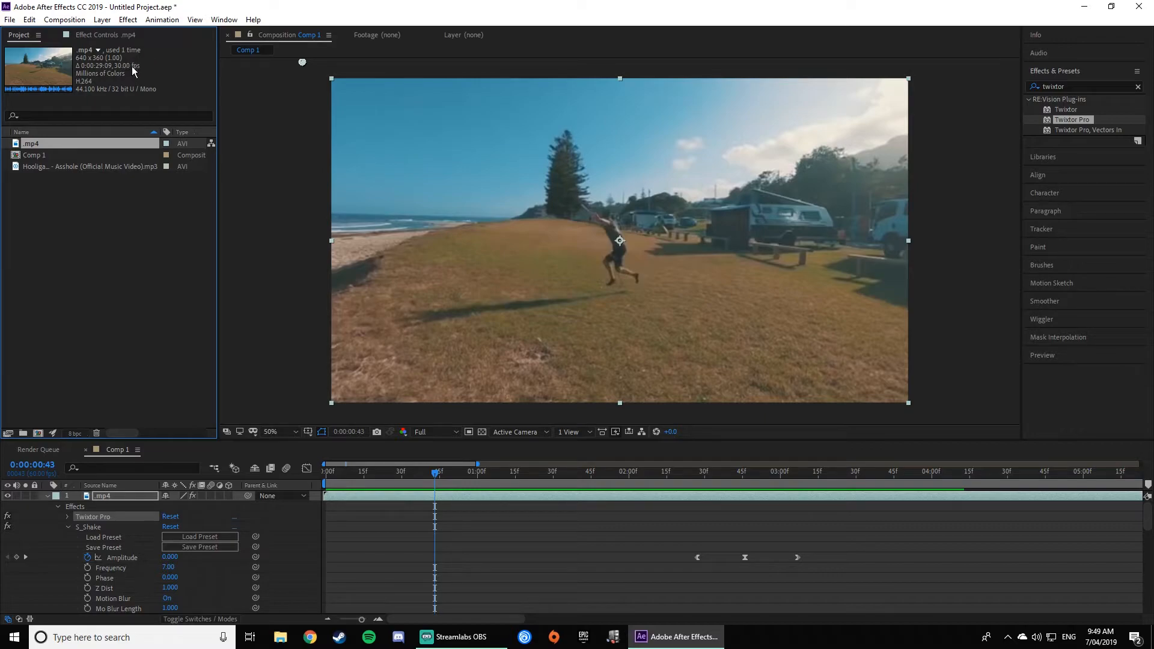
Step: Return to the .mp4 layer's effect settings and set Twixtor Pro's Input: Frame Rate to 30
left_click(112, 33)
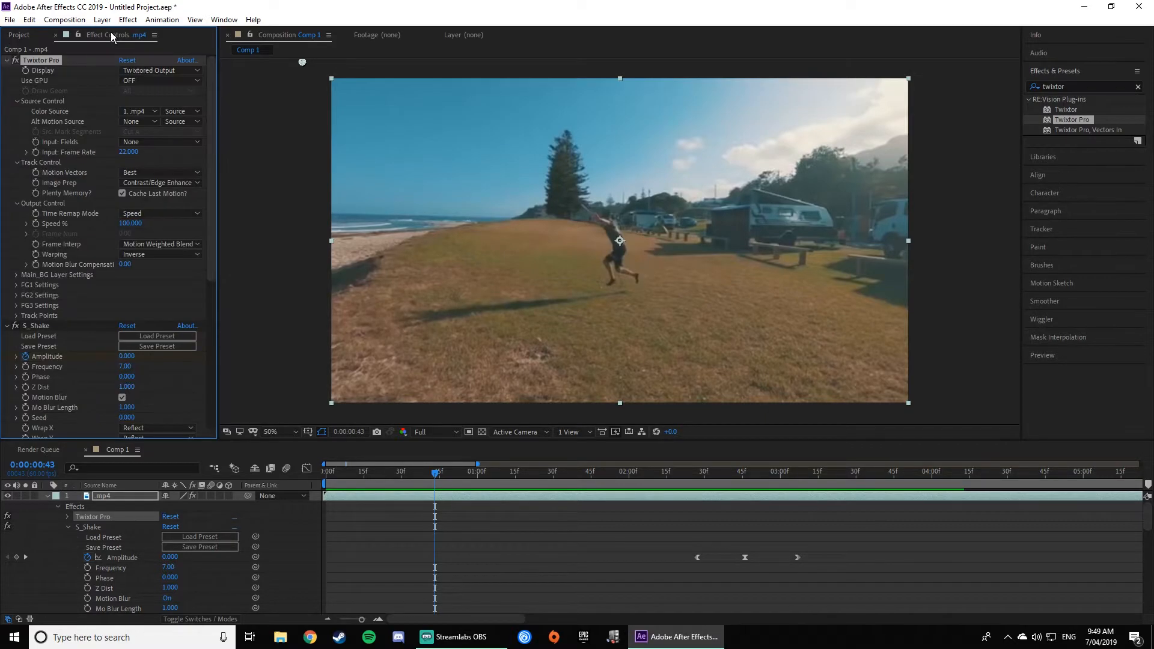
left_click(128, 143)
left_click(122, 155)
left_click(124, 153)
key("Return")
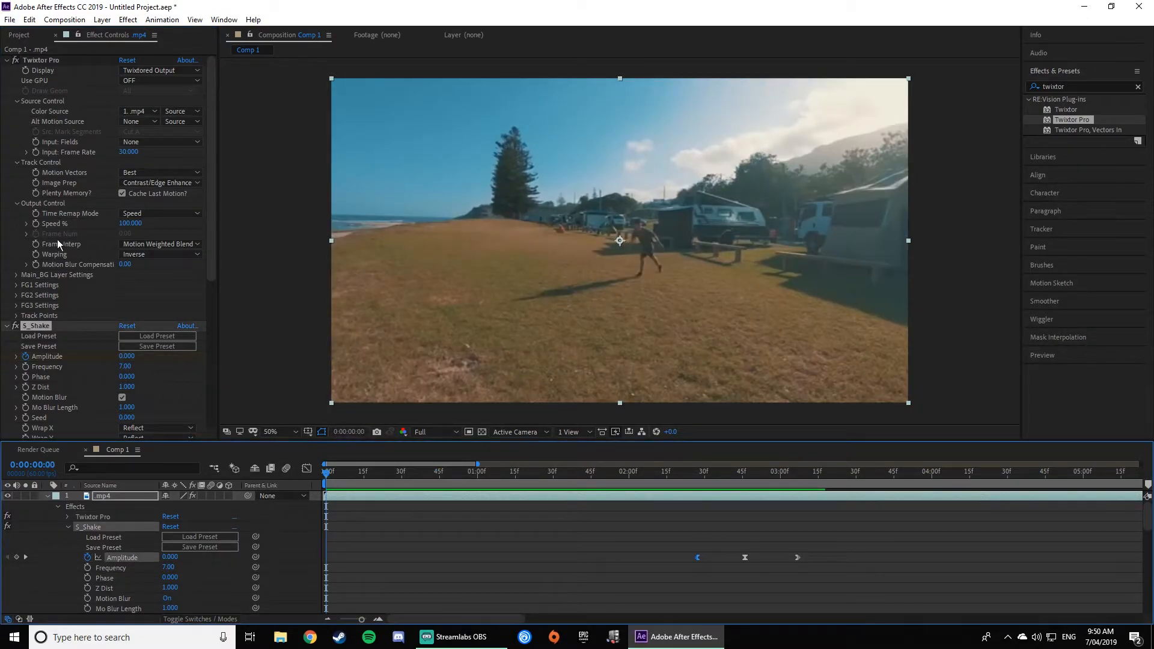
left_click(138, 214)
left_click(73, 244)
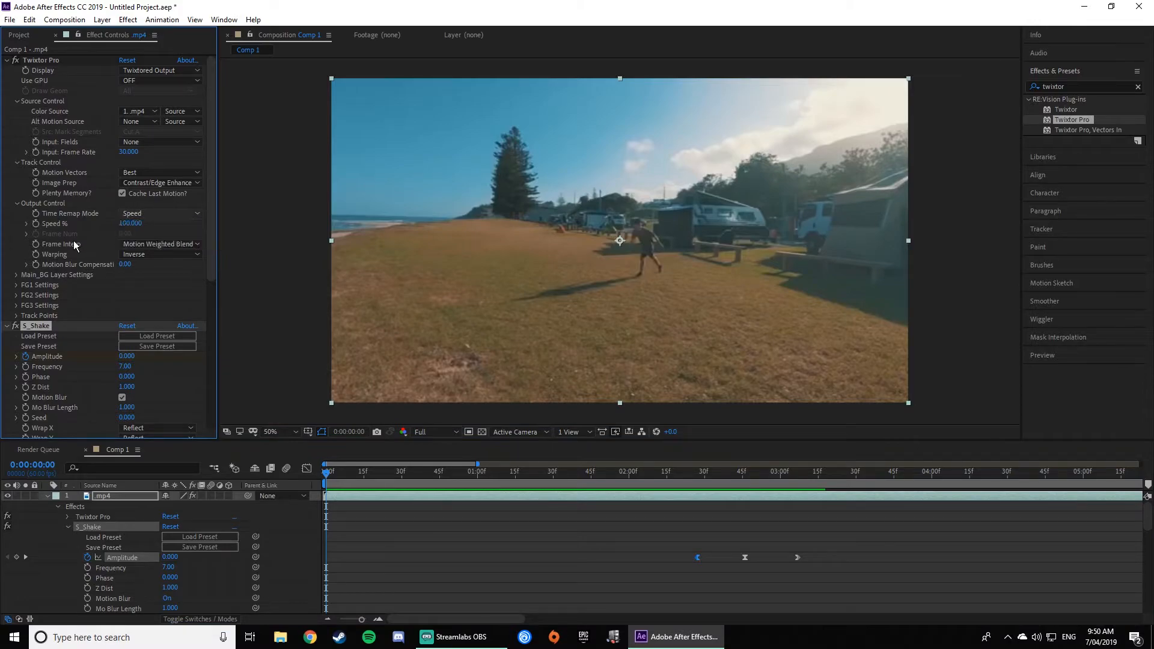
left_click(151, 247)
left_click(96, 239)
left_click(129, 254)
left_click(87, 252)
Step: Enable keyframing for Twixtor Pro's Speed % at 0:00:01:02 and reveal the property under the effect's Output Control in the timeline
left_click_drag(327, 485, 482, 479)
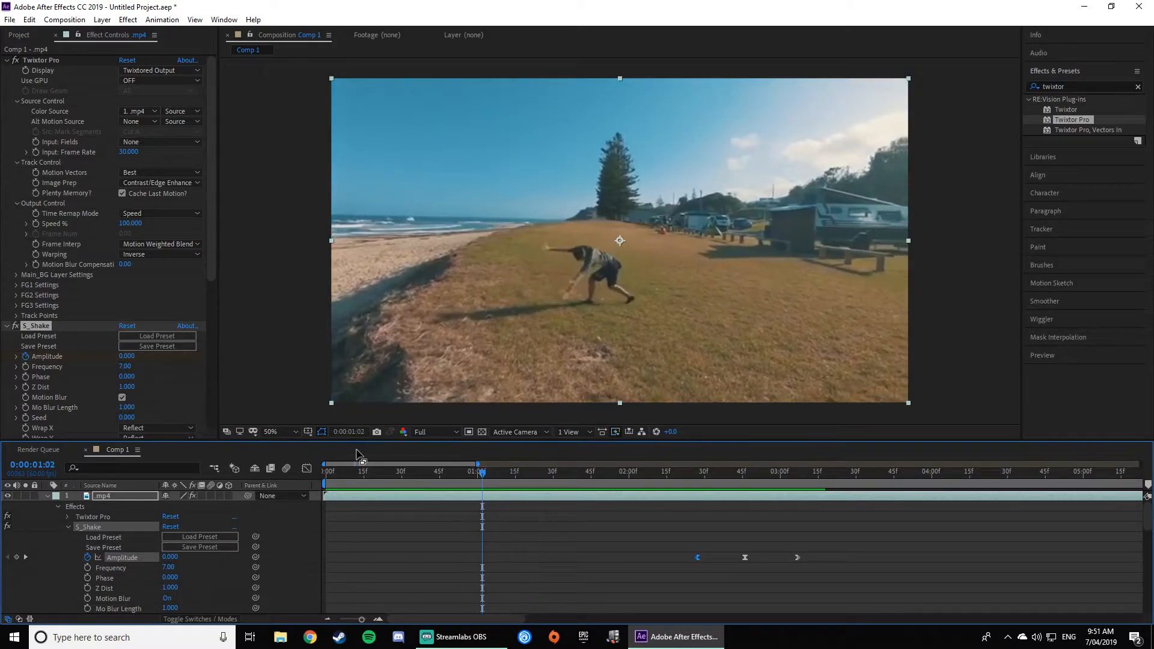
left_click(37, 223)
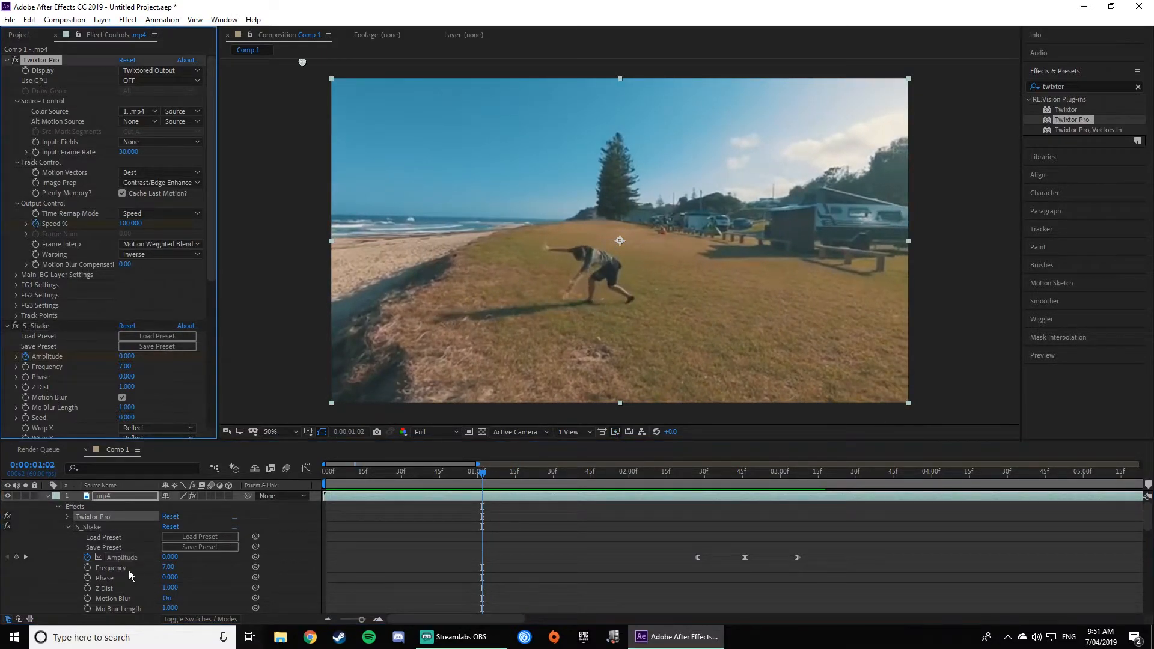
left_click(67, 527)
left_click(69, 532)
left_click(65, 515)
scroll(78, 529, "down", 3)
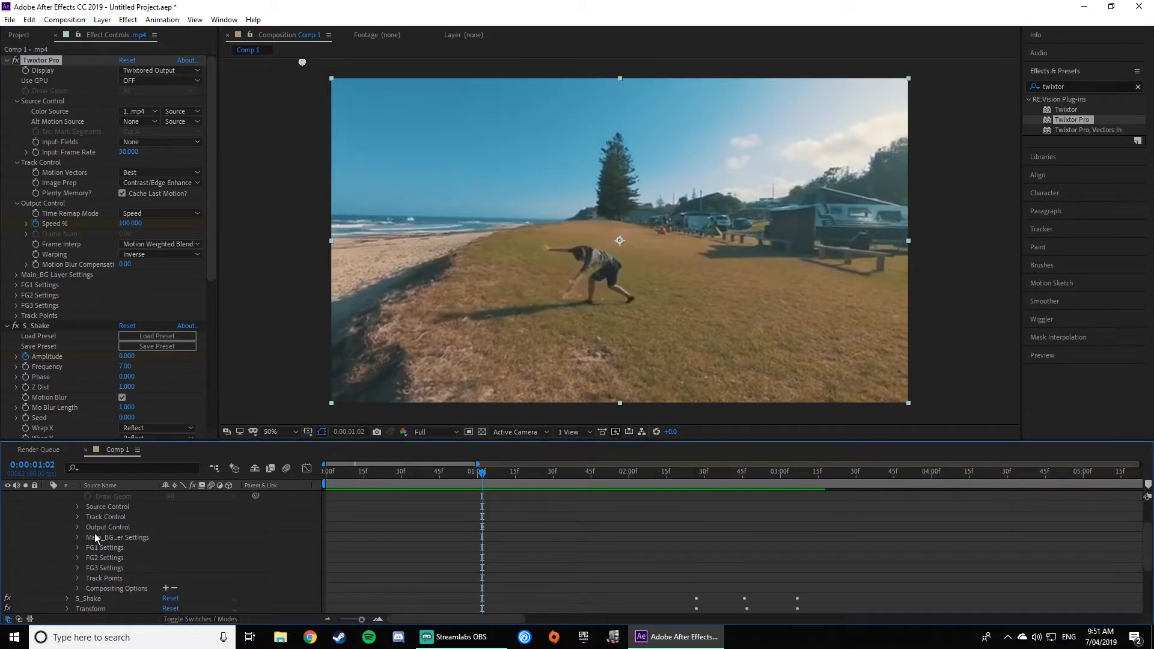
left_click(75, 528)
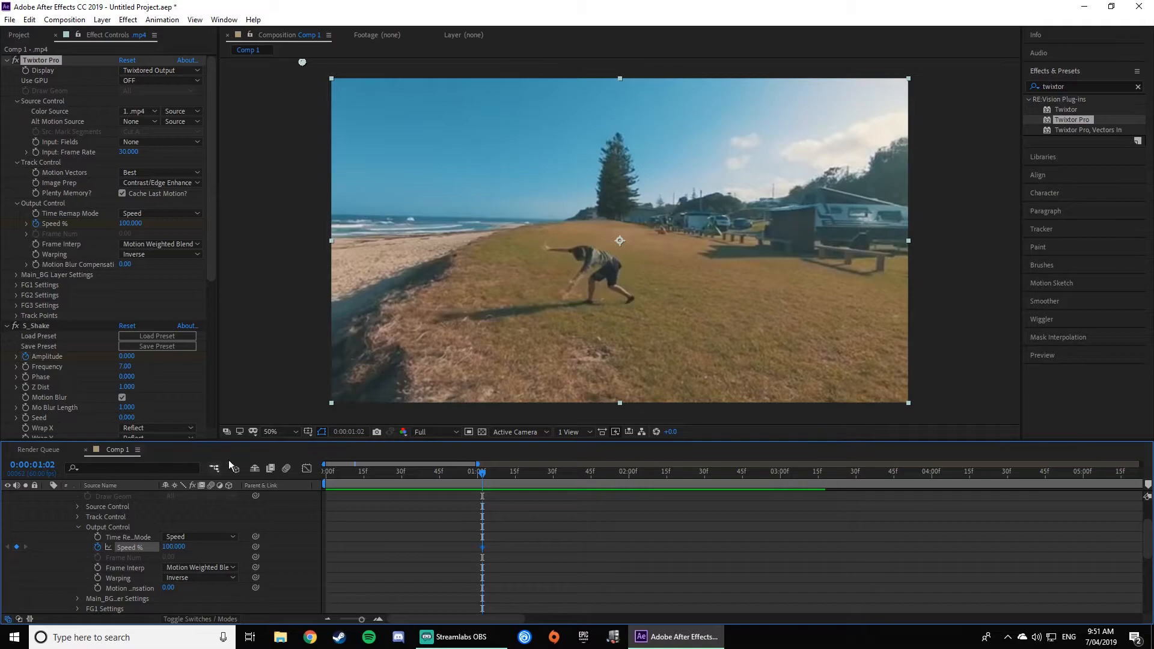
scroll(325, 461, "down", 3)
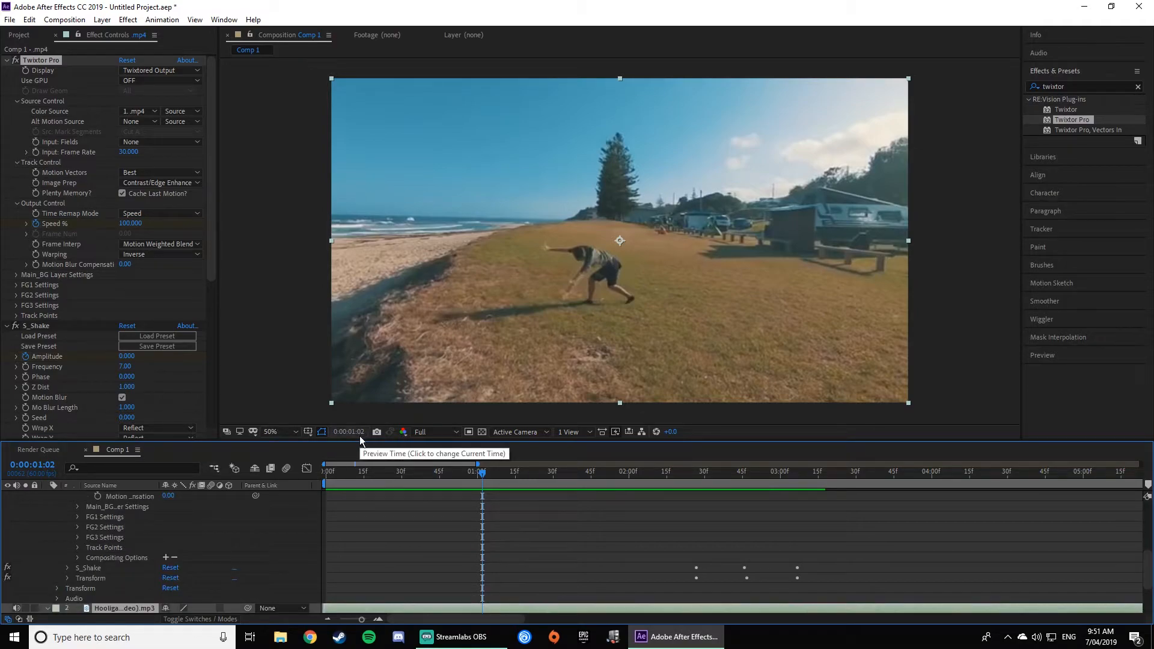
scroll(348, 495, "up", 3)
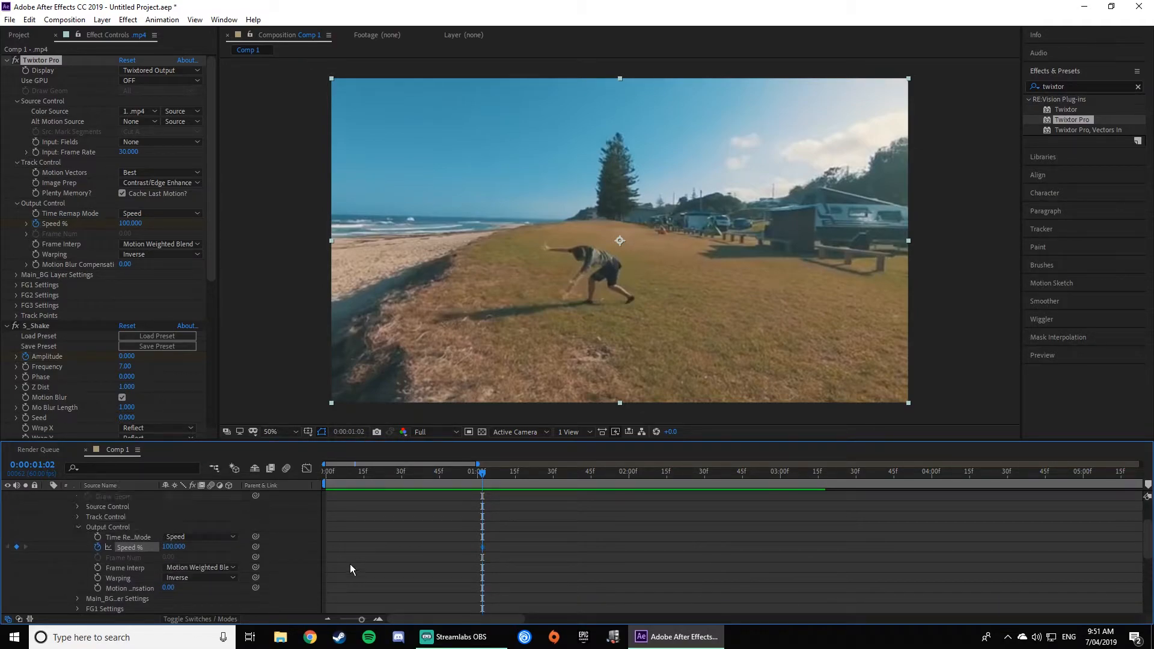
Step: Add two more 100% Speed keyframes, one at 0:00:01:22 and one 20 frames after it
key("space")
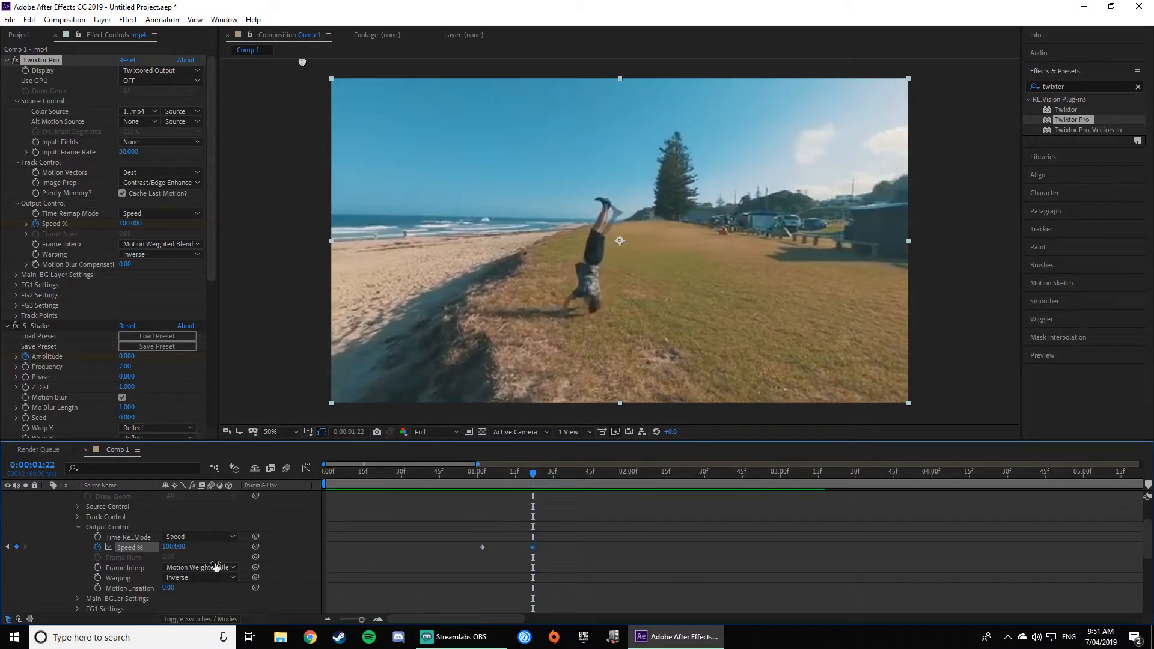
key("shift+Page_Down")
key("shift+Page_Down")
key("ctrl+v")
key("shift+Page_Up")
key("shift+Page_Up")
Step: Set Speed % to 40 at the middle keyframe at 0:00:01:22
left_click(533, 547)
left_click(130, 224)
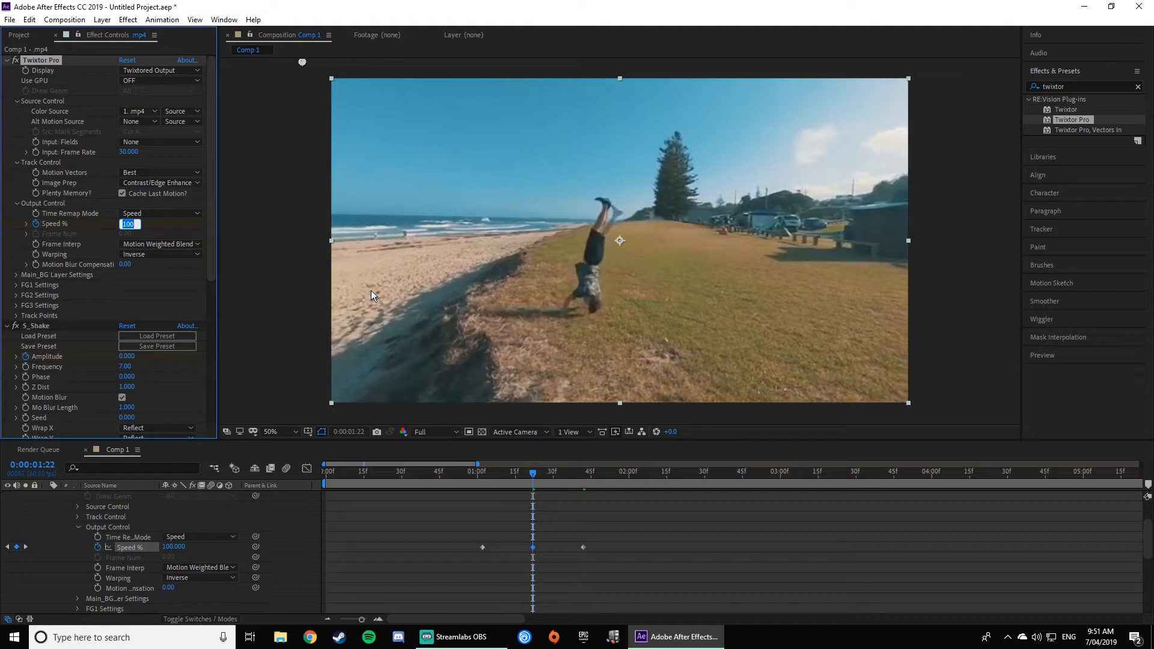
type("40")
key("Return")
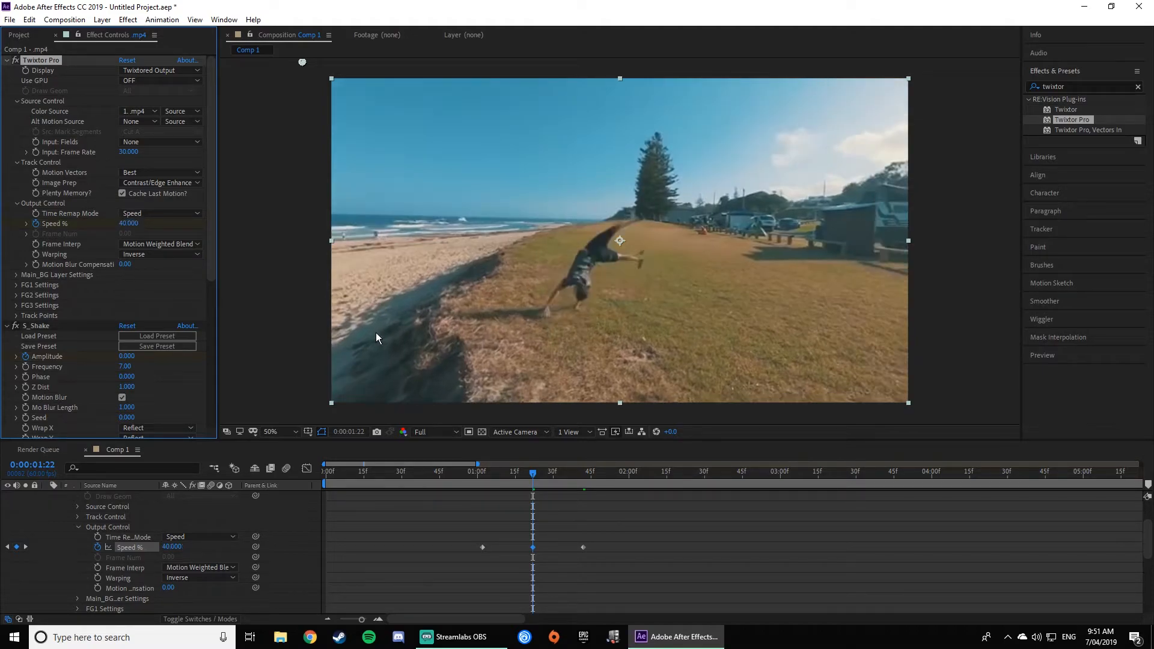
Step: Play back the composition from the start to review the slow-down during the flip
key("Home")
key("space")
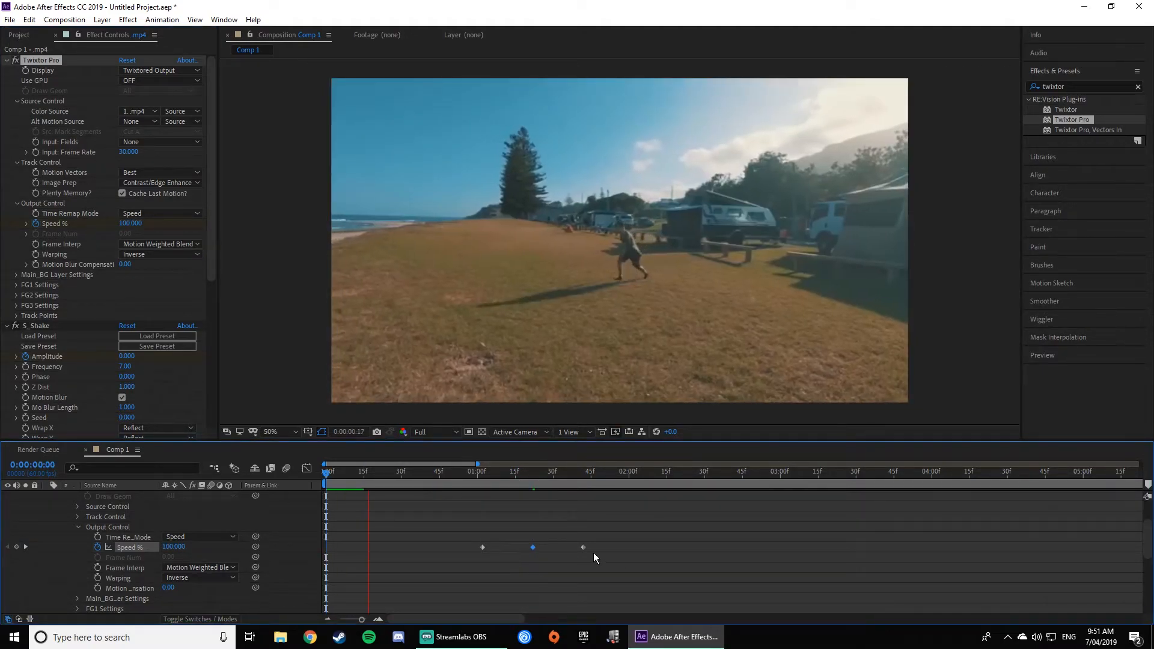
key("space")
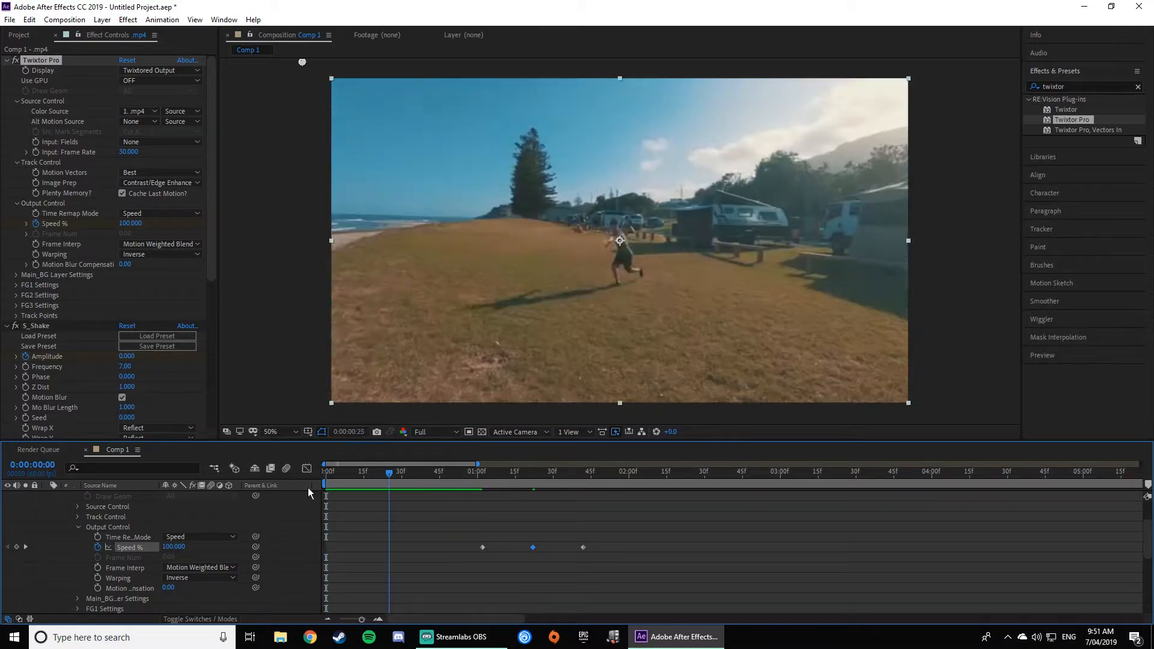
left_click(1036, 638)
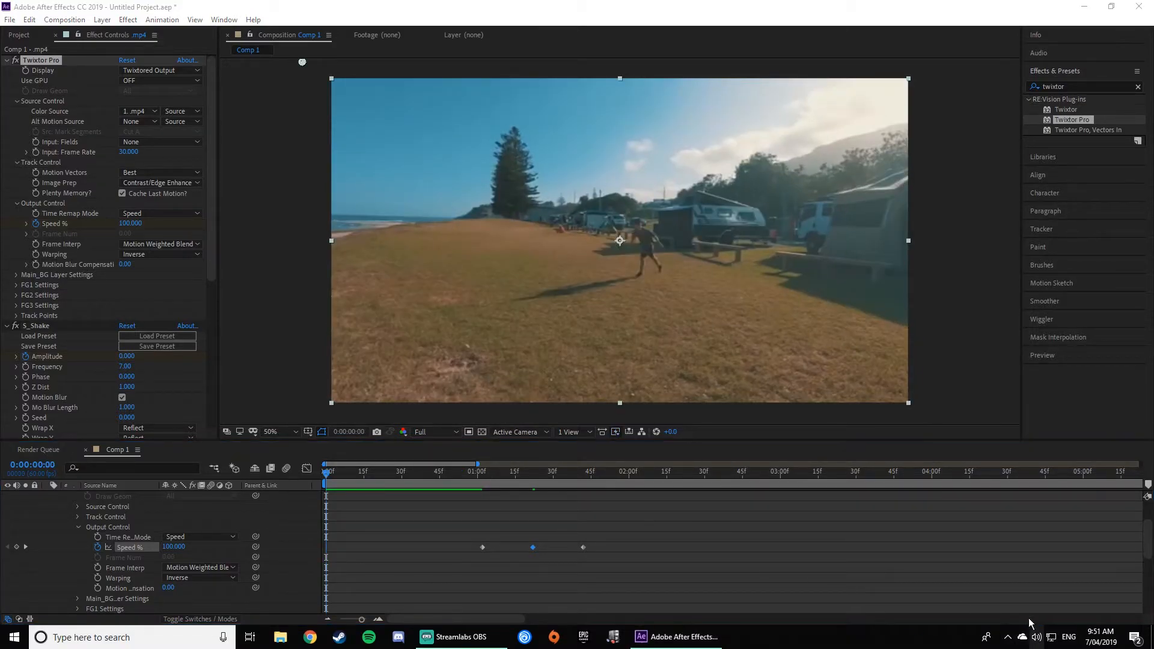
left_click(1013, 608)
left_click(661, 543)
key("space")
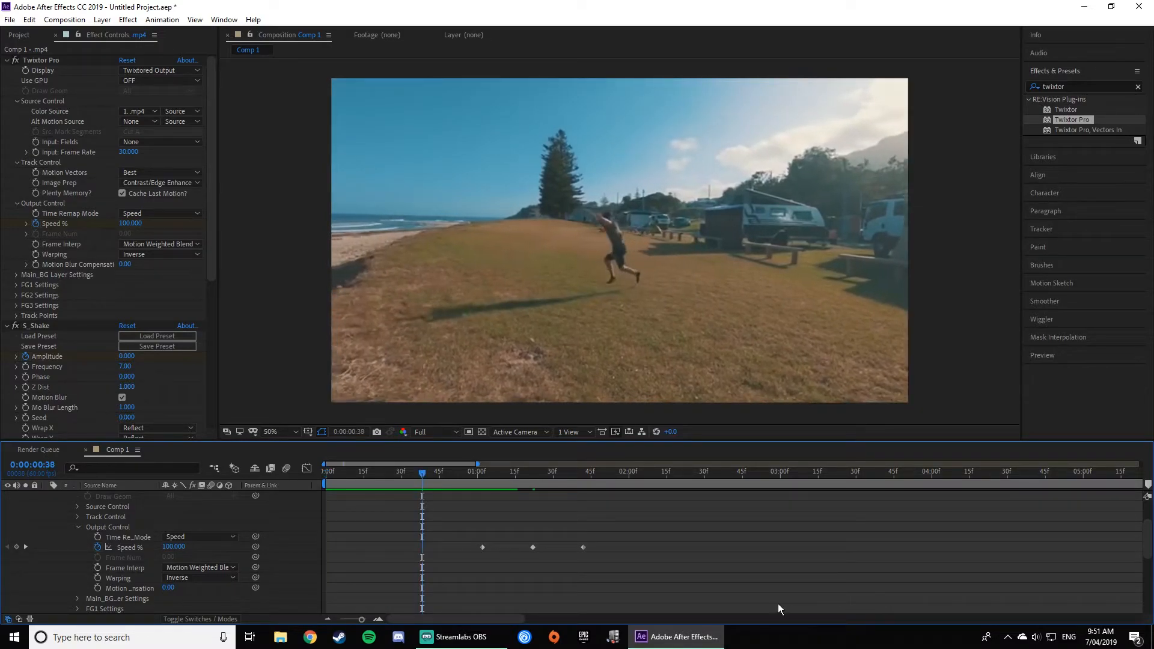
key("space")
Step: Step through the three Speed keyframes to examine the speed value and the frame at each
left_click_drag(631, 476, 483, 488)
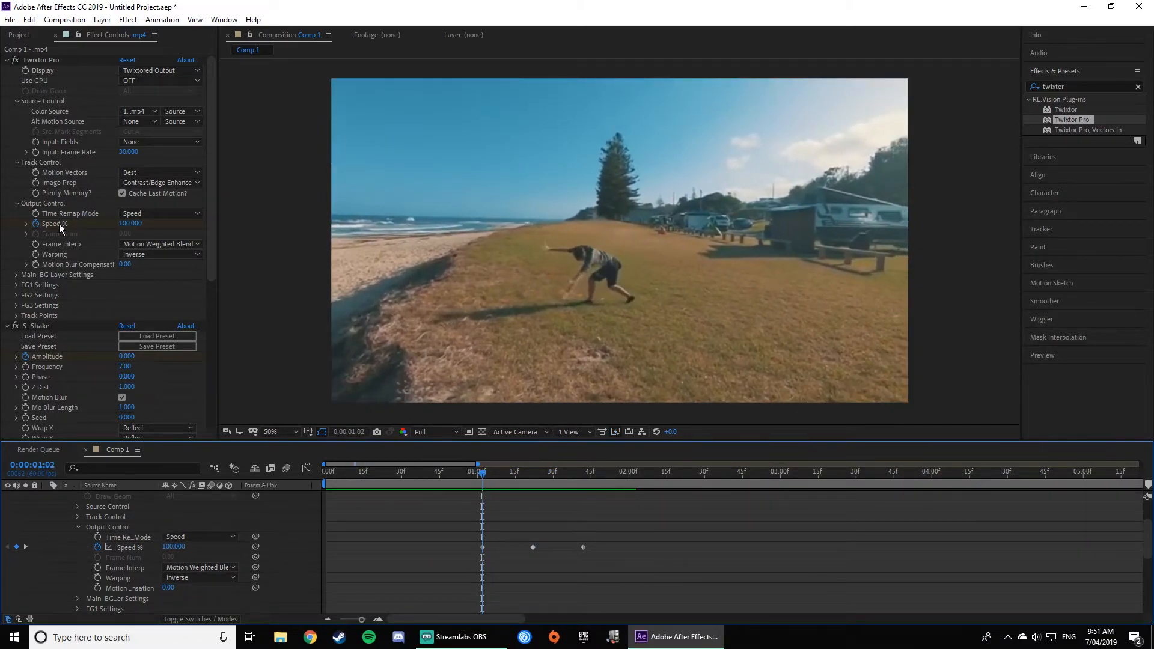
left_click_drag(487, 478, 534, 481)
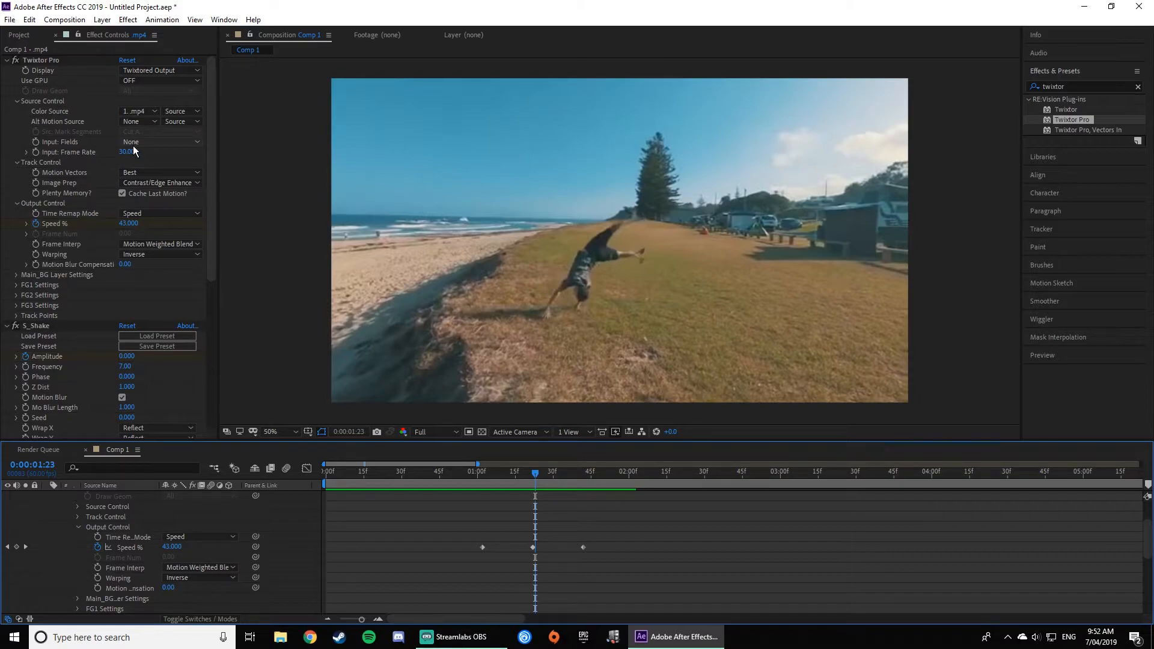
left_click(534, 474)
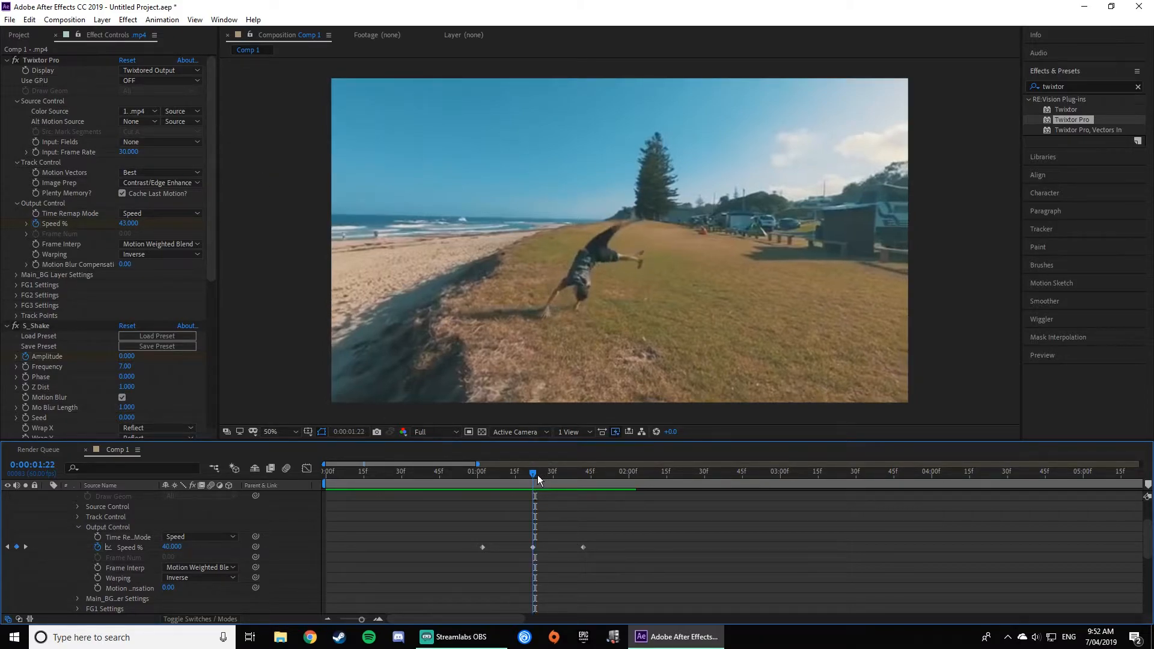
left_click_drag(533, 480, 599, 482)
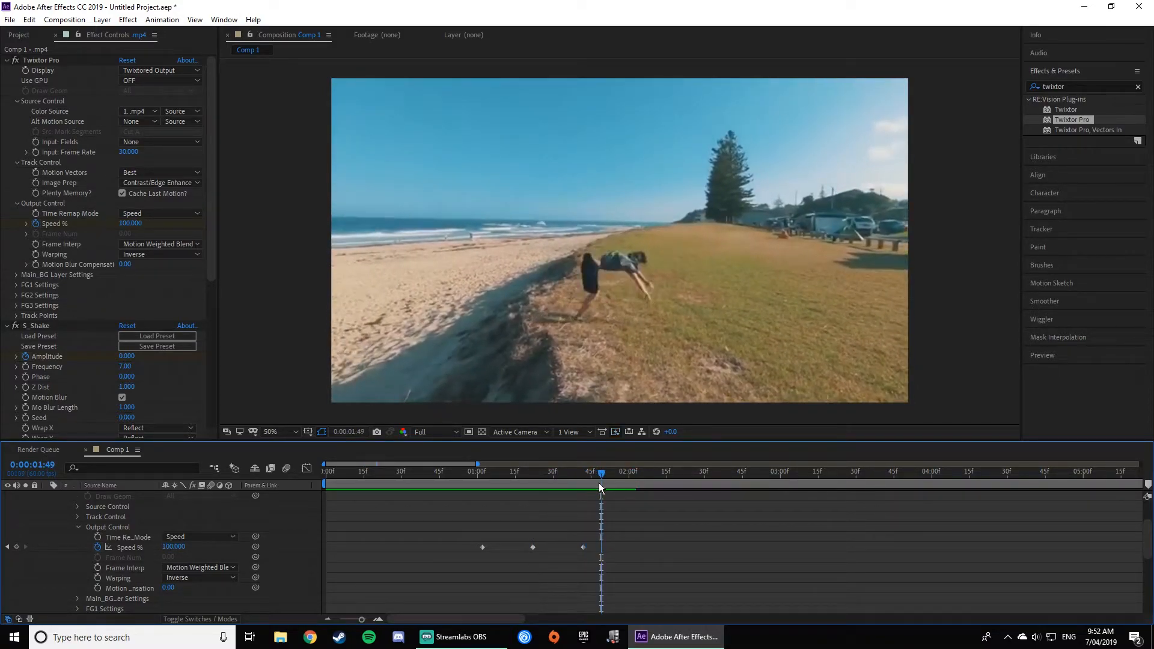
Step: Move the last Speed keyframe to 0:00:01:44 and the first to about 0:00:01:00, and play back the wider slow-down
left_click_drag(583, 548, 590, 548)
left_click_drag(481, 547, 475, 546)
key("Home")
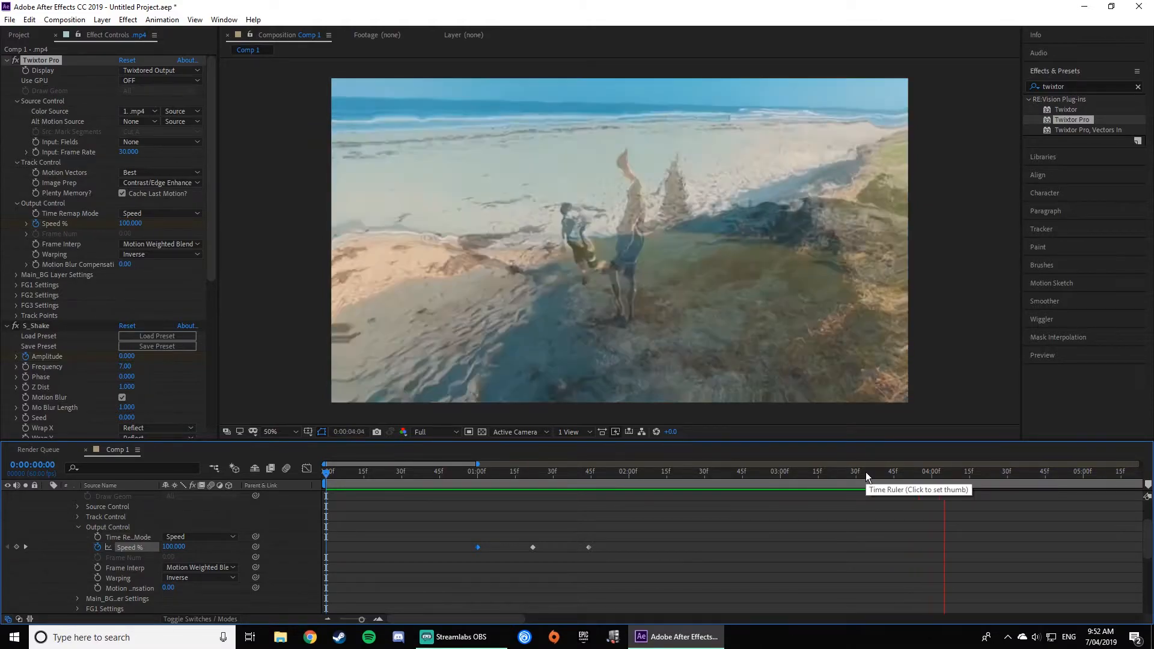
key("space")
left_click_drag(966, 475, 2, 528)
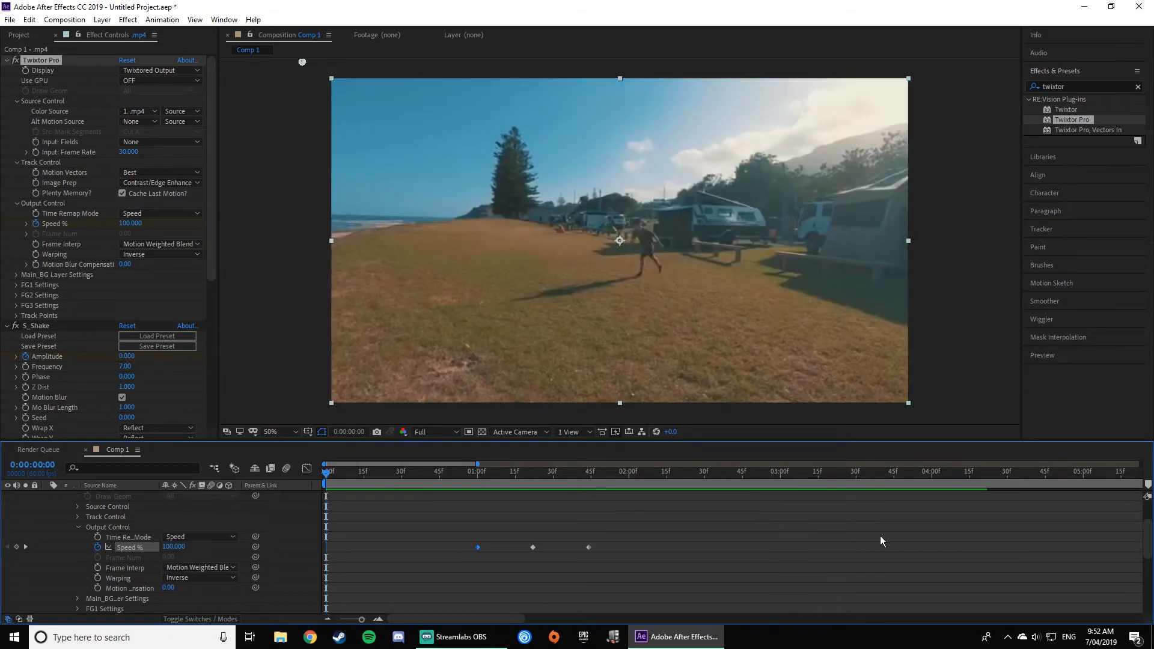
key("space")
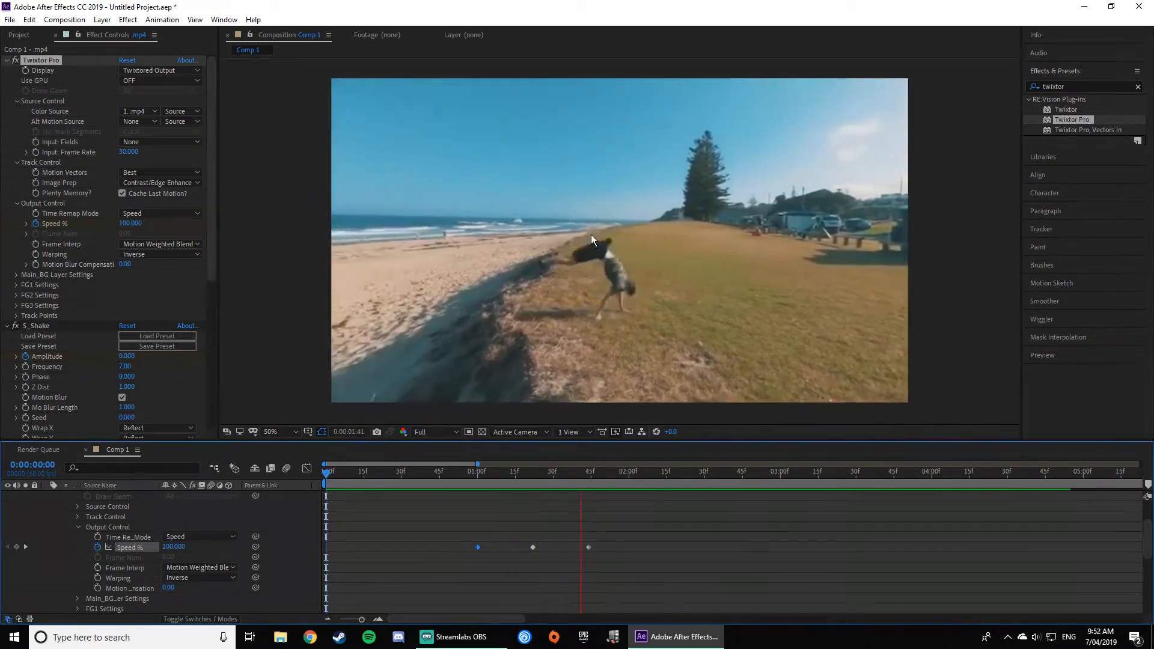
key("space")
Step: Ease the Speed % curve in the graph editor so each change peaks sharply after its keyframe and tapers to zero at the next
left_click_drag(684, 472, 533, 473)
left_click(306, 468)
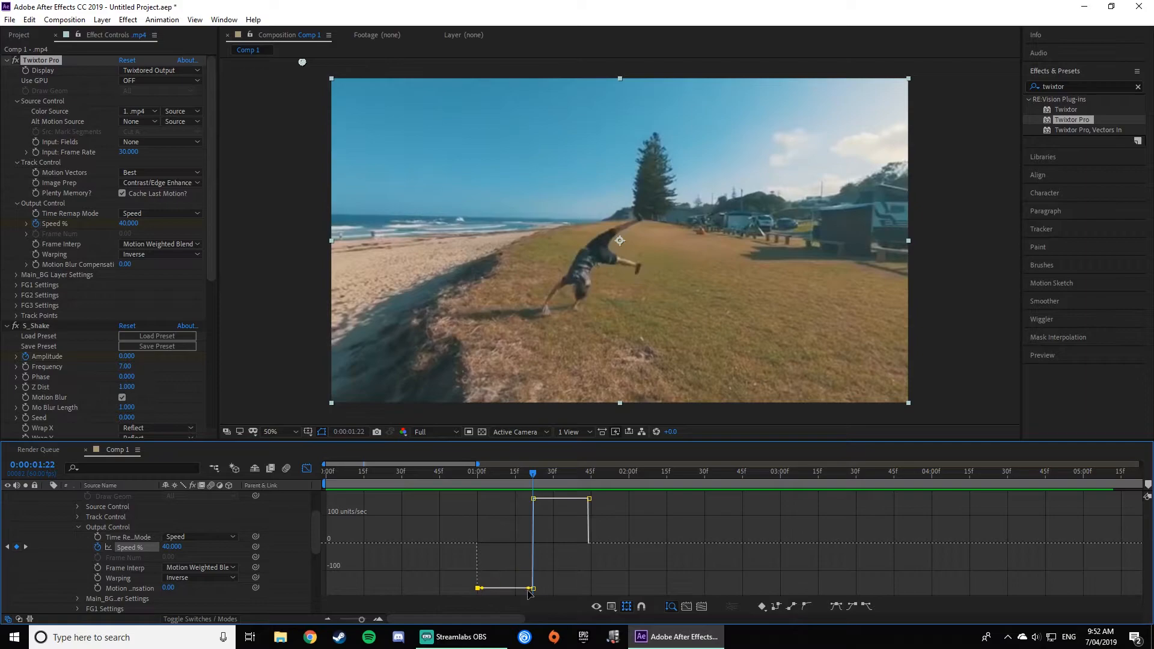
left_click_drag(529, 592, 548, 516)
left_click_drag(533, 476, 468, 489)
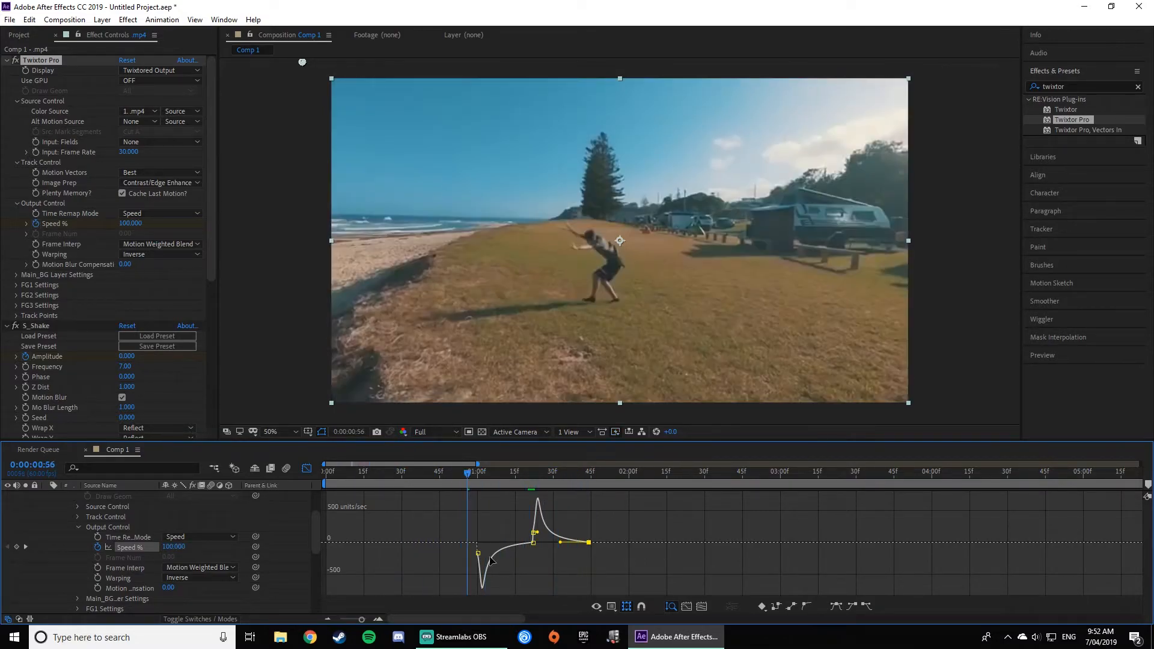
right_click(589, 543)
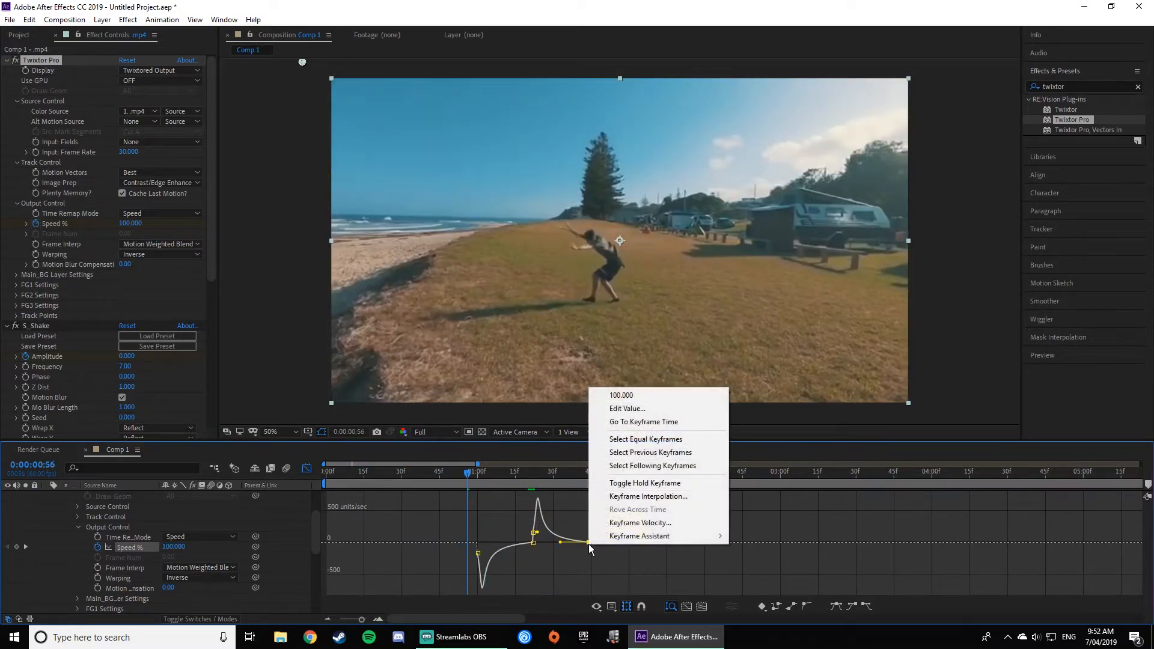
left_click(642, 556)
Step: Return from the graph editor to the keyframe view and play back the eased speed change from the start
left_click_drag(467, 474, 267, 458)
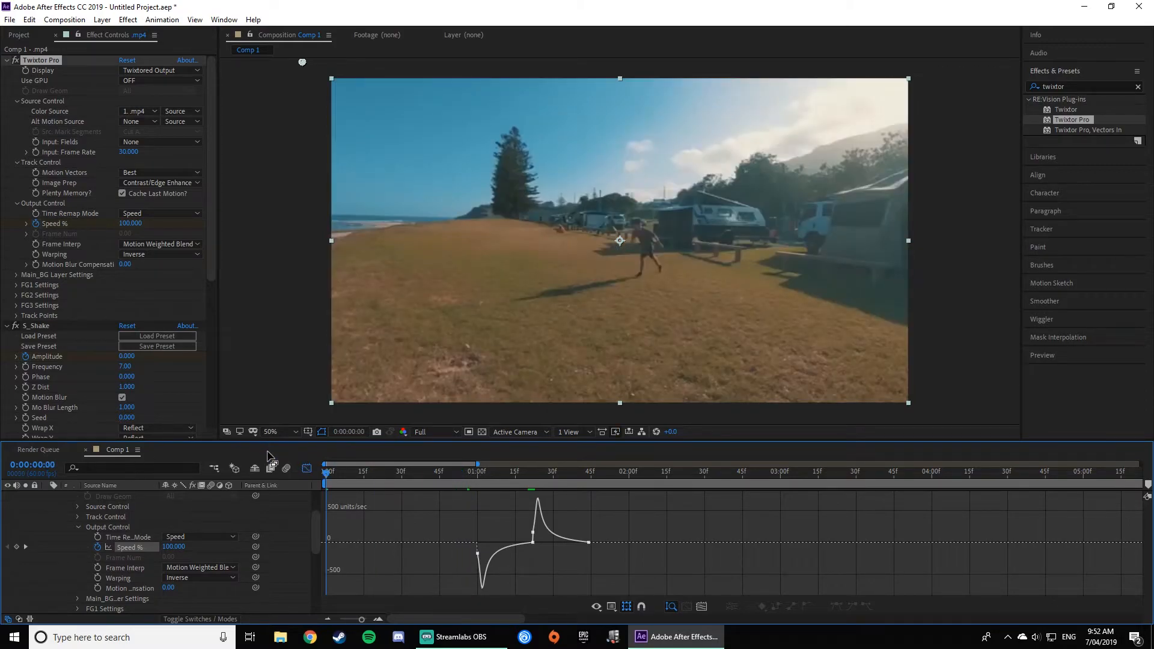
left_click(307, 468)
key("space")
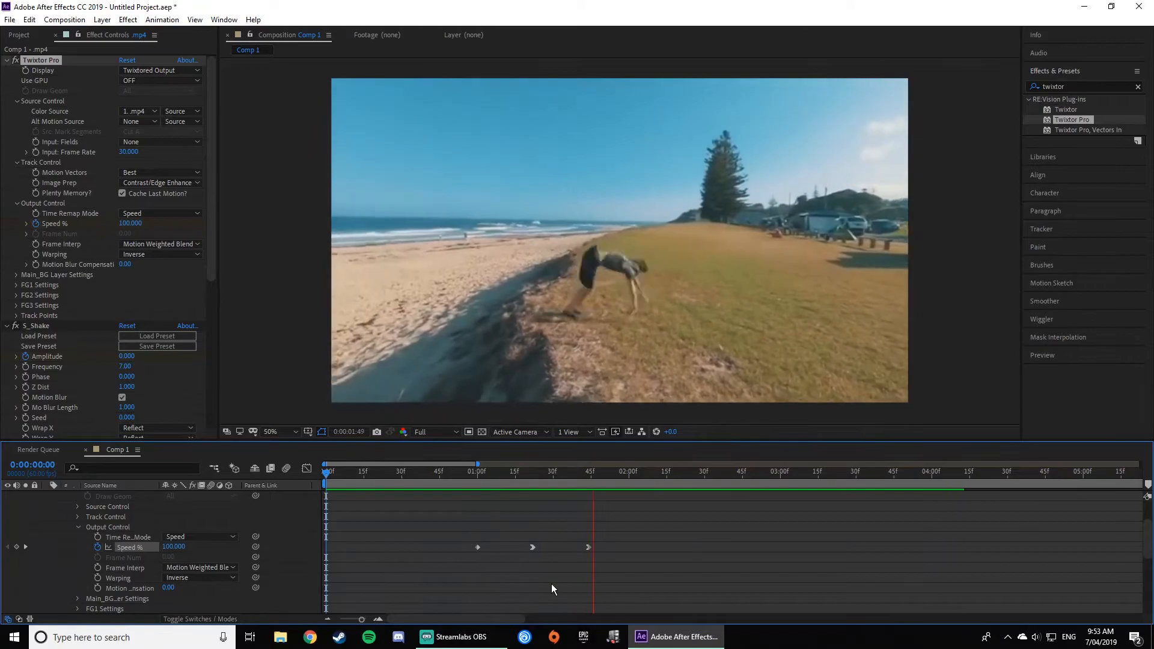
Step: Spread the outer Speed keyframes farther apart, moving the last to about 0:00:01:56 and the first to about 0:00:00:52
left_click_drag(742, 479, 589, 471)
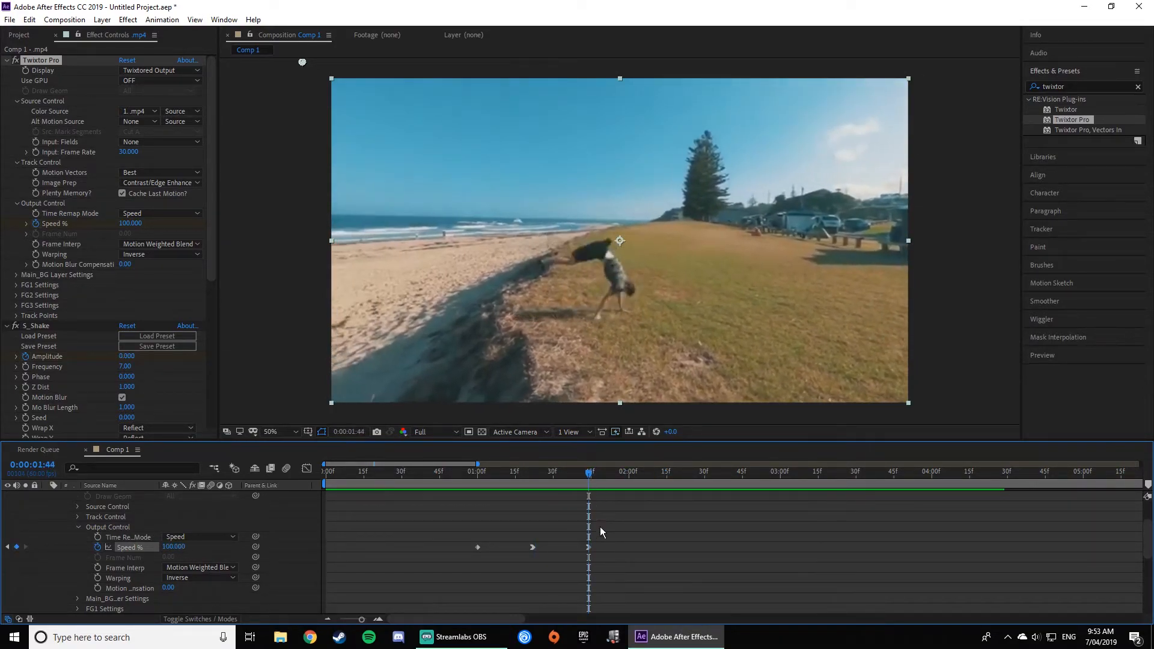
left_click_drag(589, 547, 618, 547)
left_click_drag(478, 548, 457, 547)
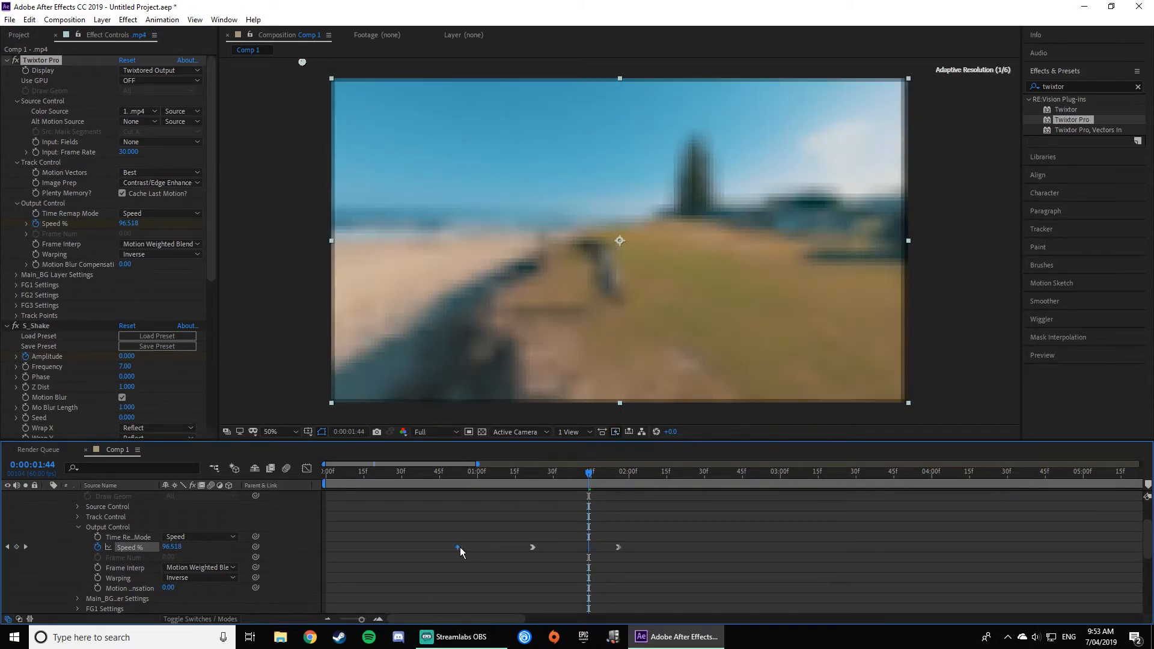
Step: Set the middle Speed % keyframe at 0:00:01:22 to 20 and play back the stronger slow-down
left_click_drag(587, 473, 533, 472)
left_click(128, 223)
type("20")
key("Return")
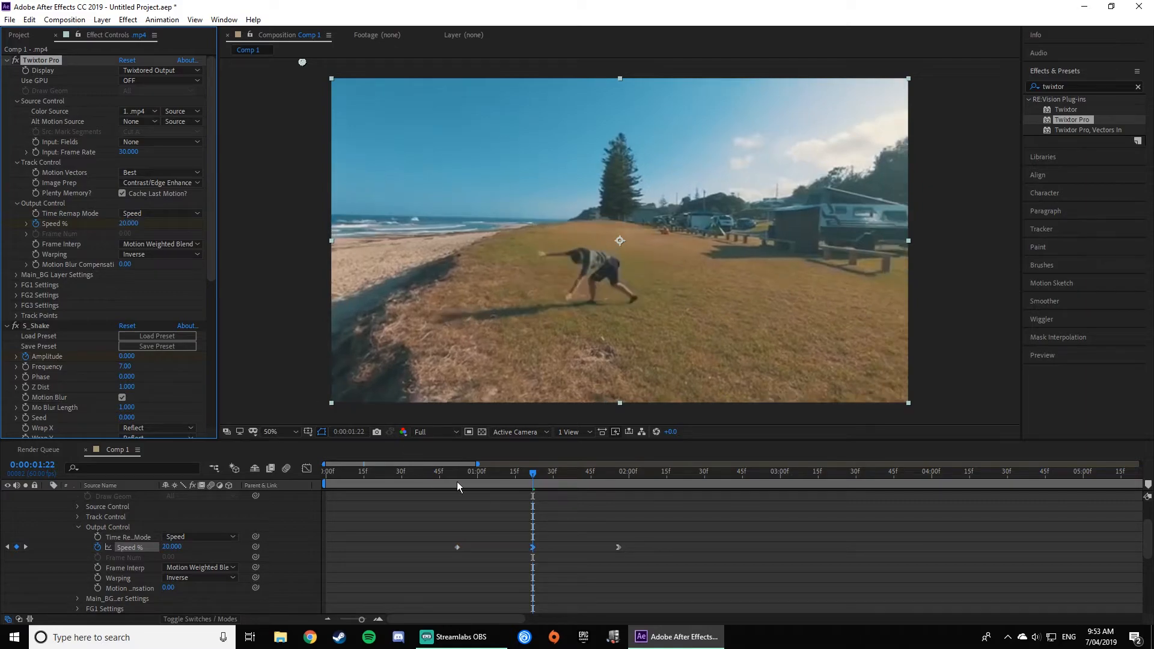
key("space")
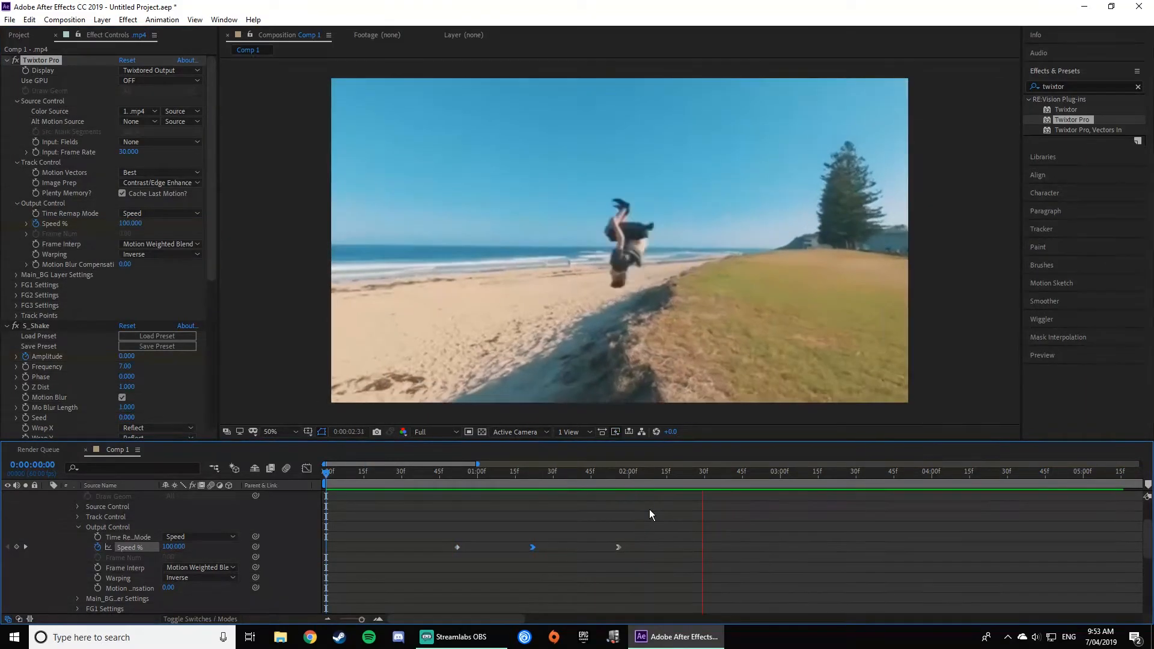
key("space")
left_click_drag(776, 473, 445, 492)
key("space")
Step: Adjust the Speed % curve in the graph editor, shift its middle keyframe to about 0:00:01:18, and play from the start
left_click(306, 468)
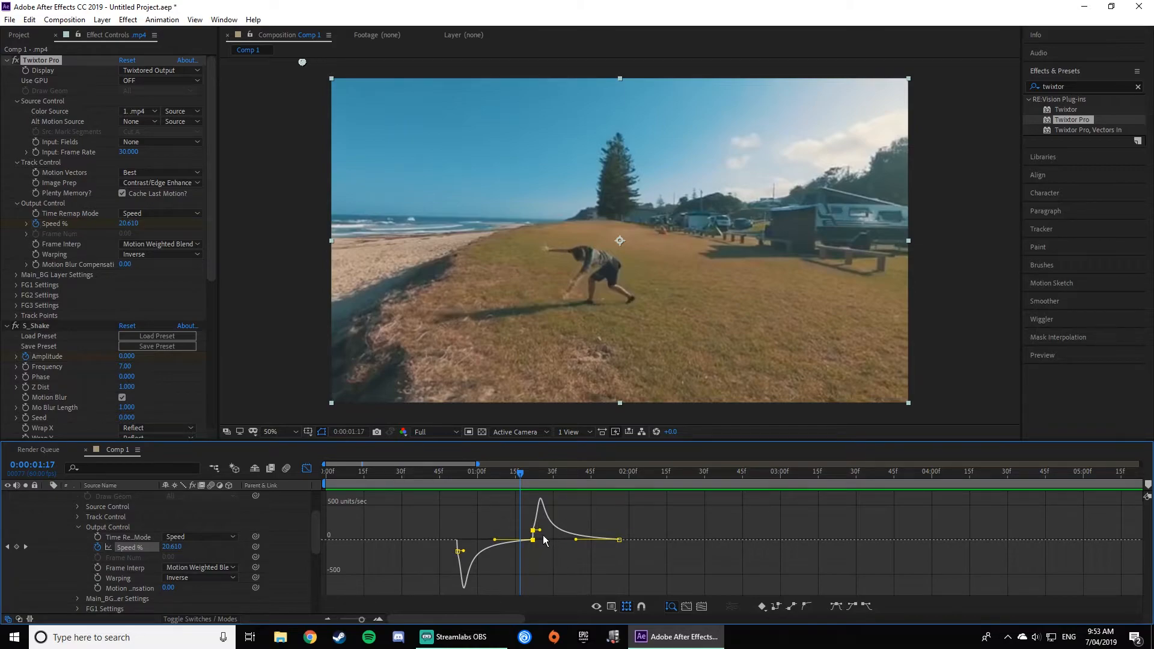
left_click_drag(534, 531, 536, 511)
left_click(532, 474)
left_click_drag(551, 471, 521, 465)
key("ctrl+z")
left_click_drag(531, 540, 528, 539)
left_click_drag(518, 475, 317, 469)
key("space")
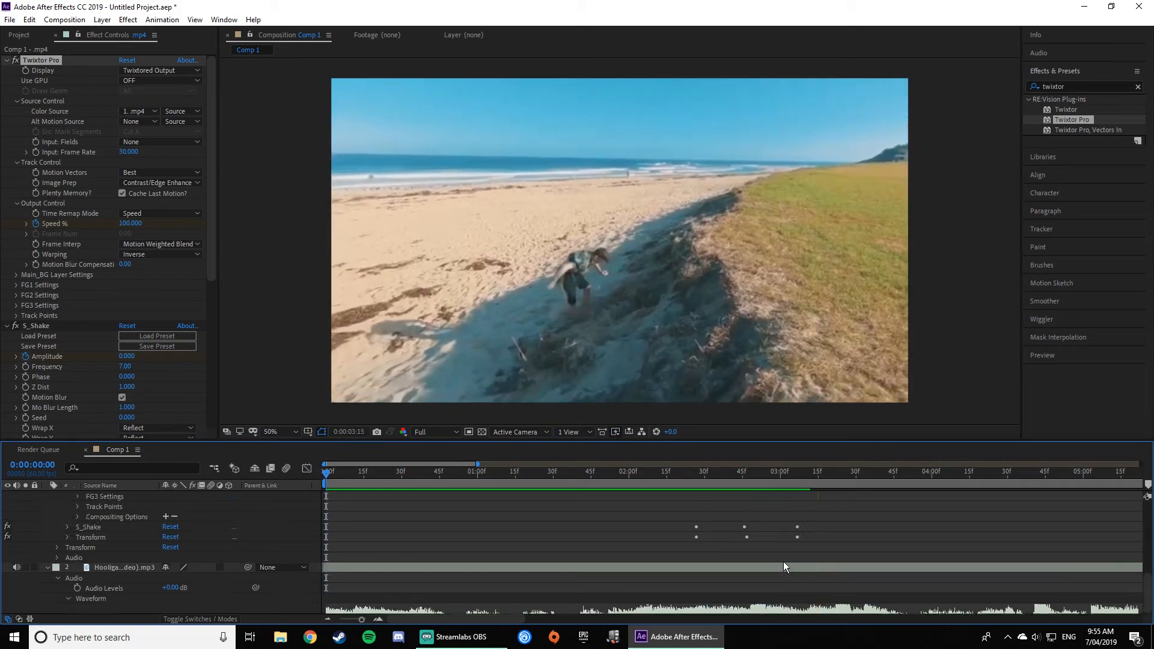
Step: Play back the whole clip and check the retimed footage against the music waveform
scroll(784, 561, "up", 10)
key("space")
key("space")
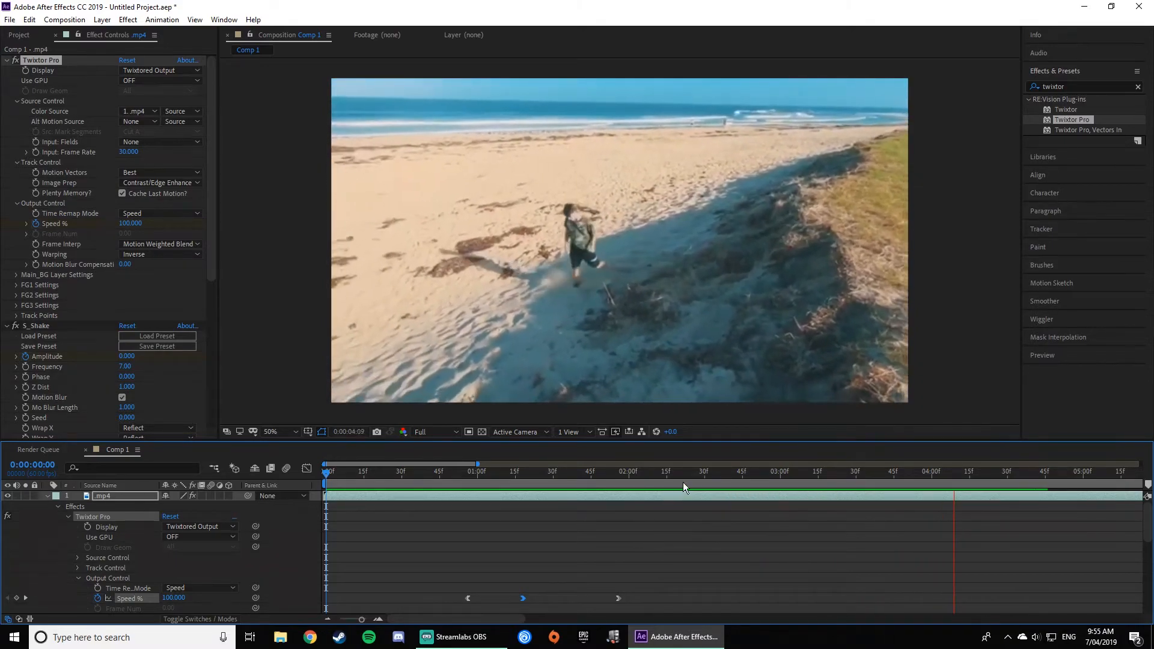
key("space")
scroll(740, 533, "down", 5)
scroll(738, 530, "down", 3)
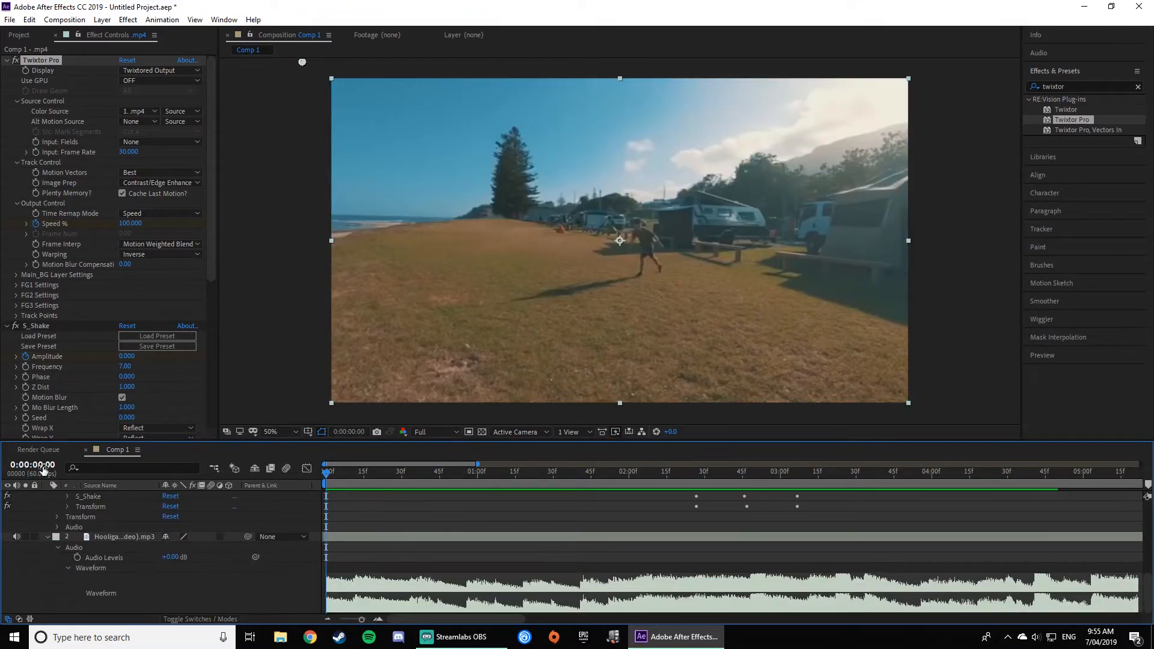
scroll(80, 568, "up", 6)
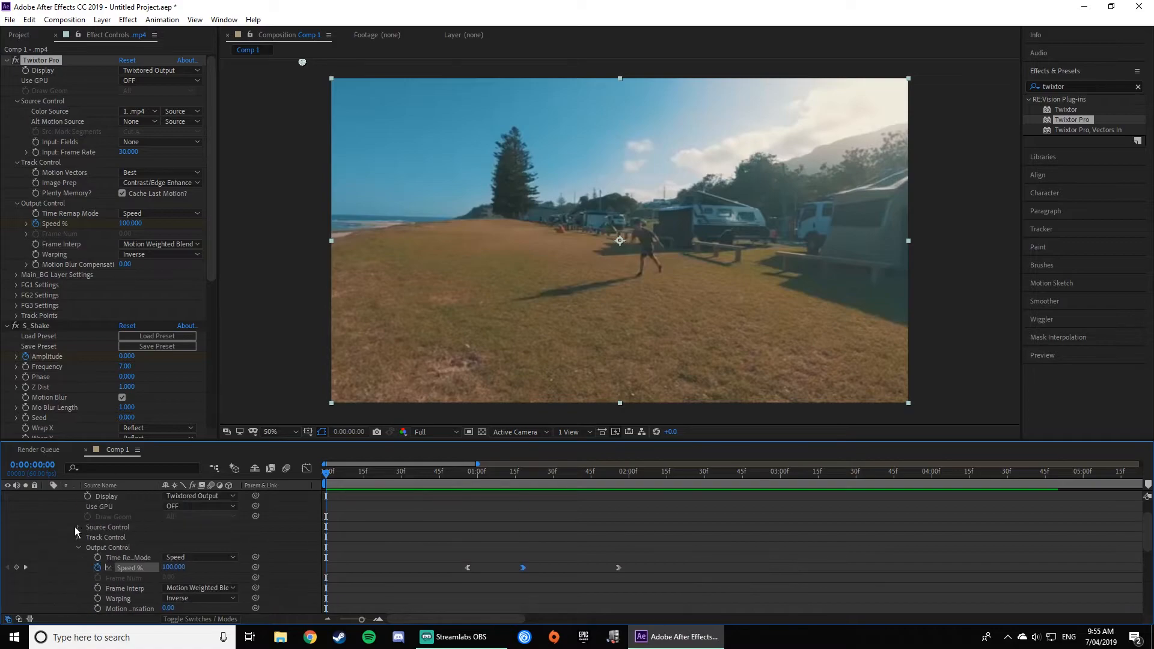
Step: Collapse Twixtor Pro, expand S_Shake in the timeline, move its last Amplitude keyframe to about 0:00:03:21, and preview the shake
left_click(78, 548)
scroll(81, 523, "up", 3)
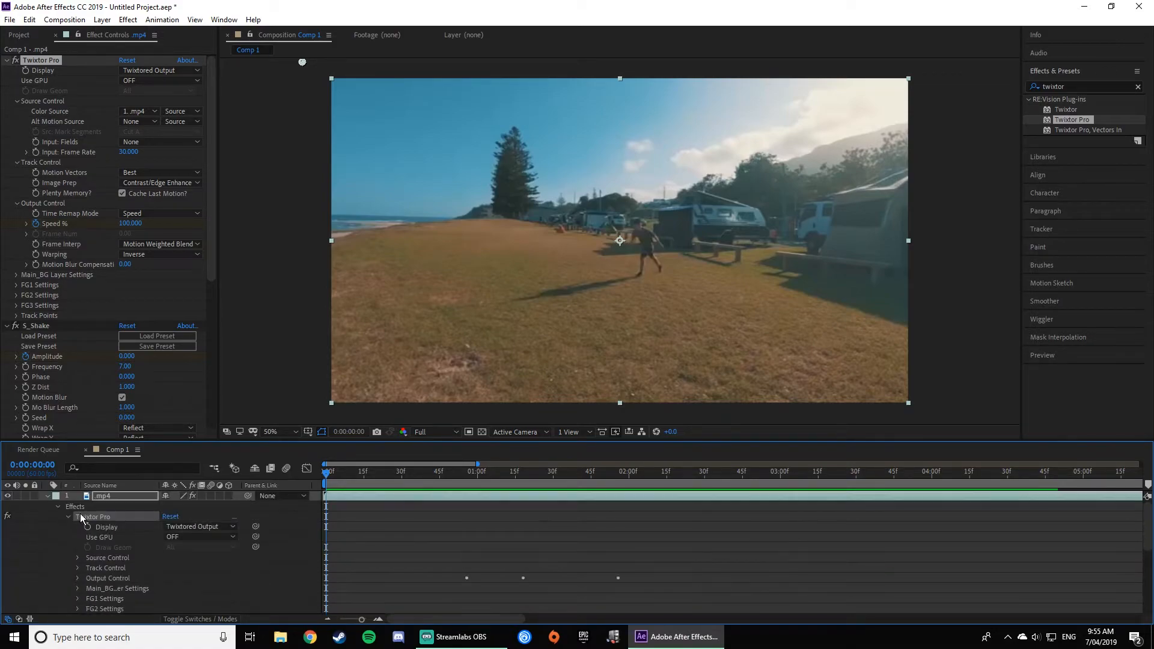
left_click(67, 517)
scroll(71, 520, "down", 2)
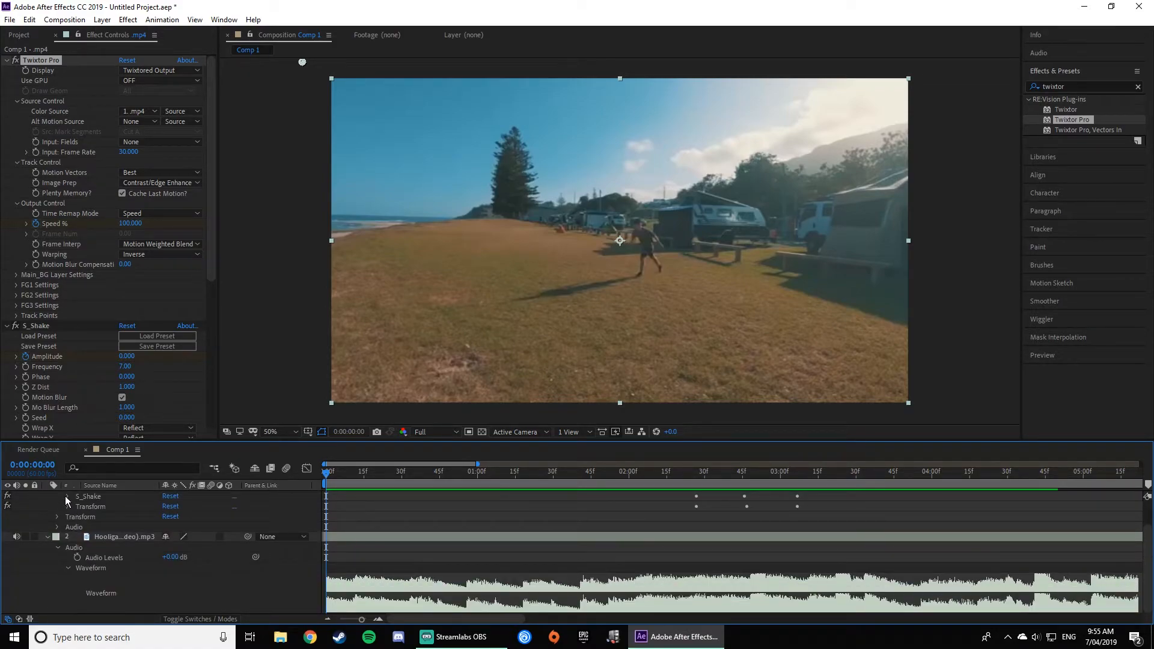
left_click(67, 496)
scroll(865, 558, "up", 1)
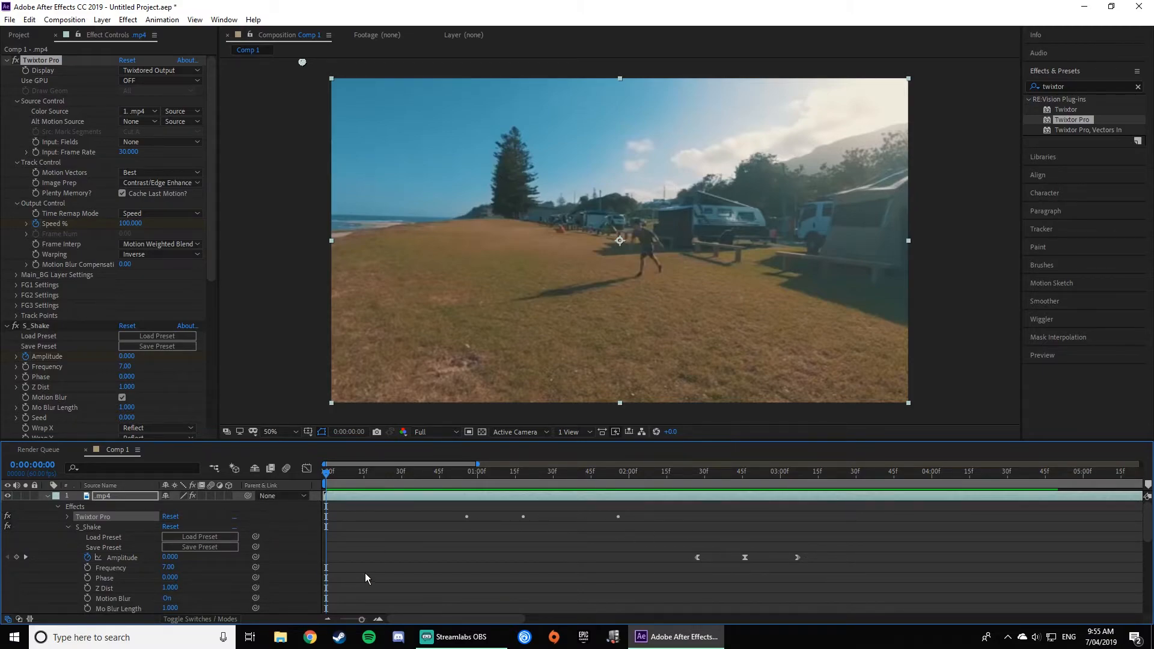
left_click_drag(799, 558, 834, 557)
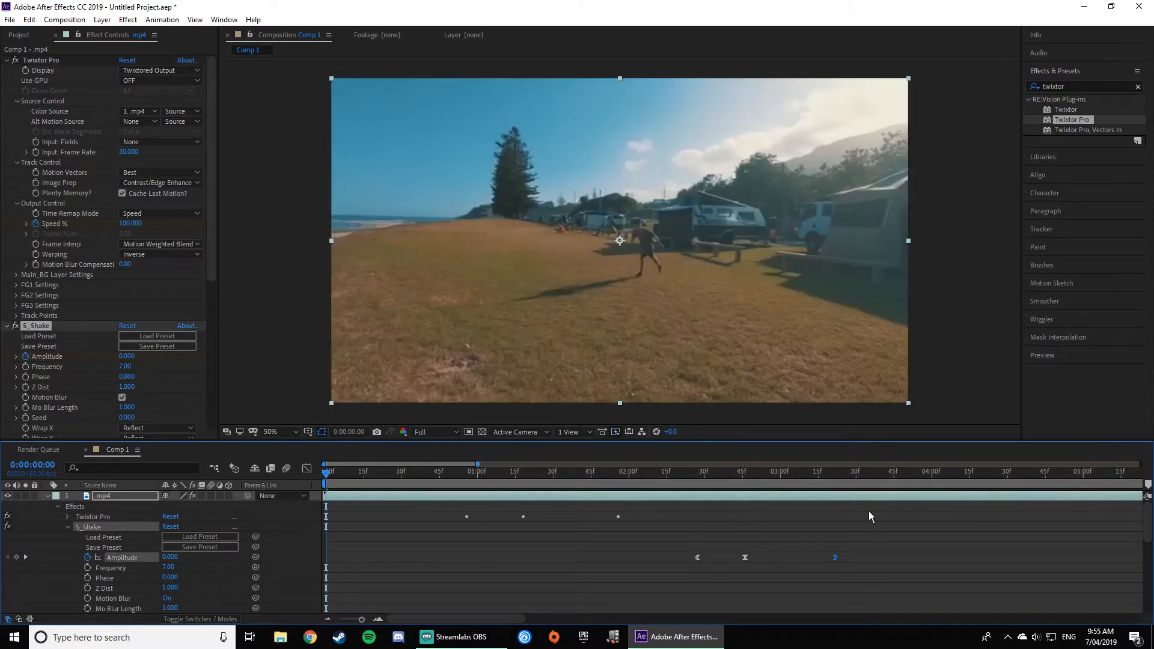
key("space")
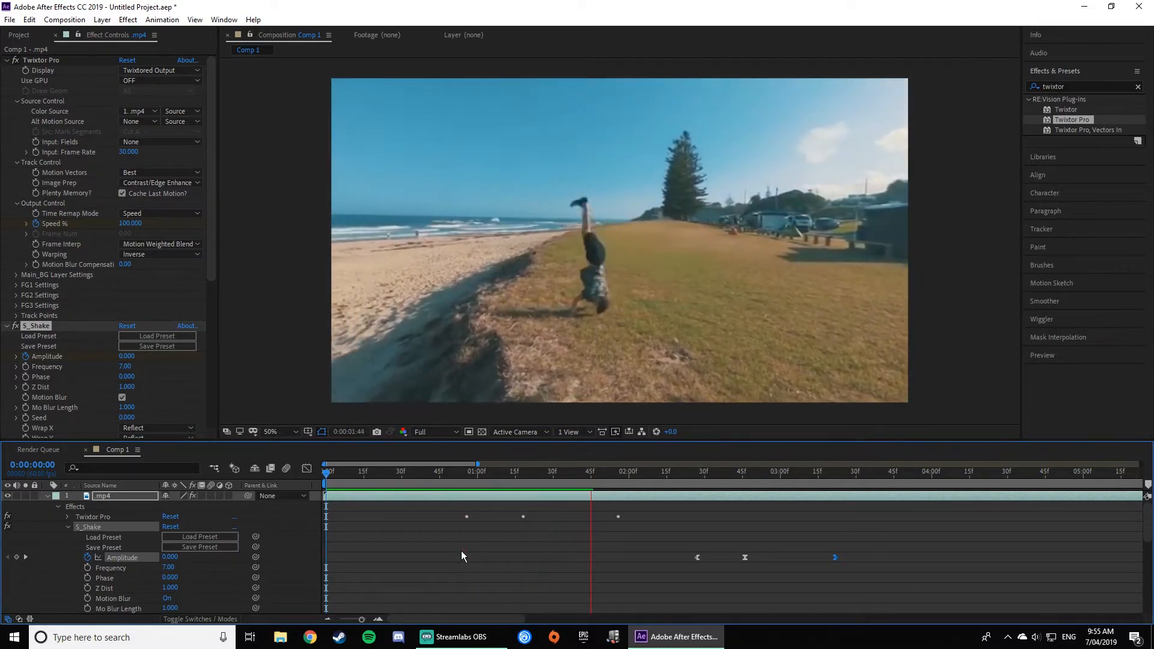
Step: Shorten the ease-in handle of the last Amplitude keyframe in the graph editor and play back the shake
key("shift+F3")
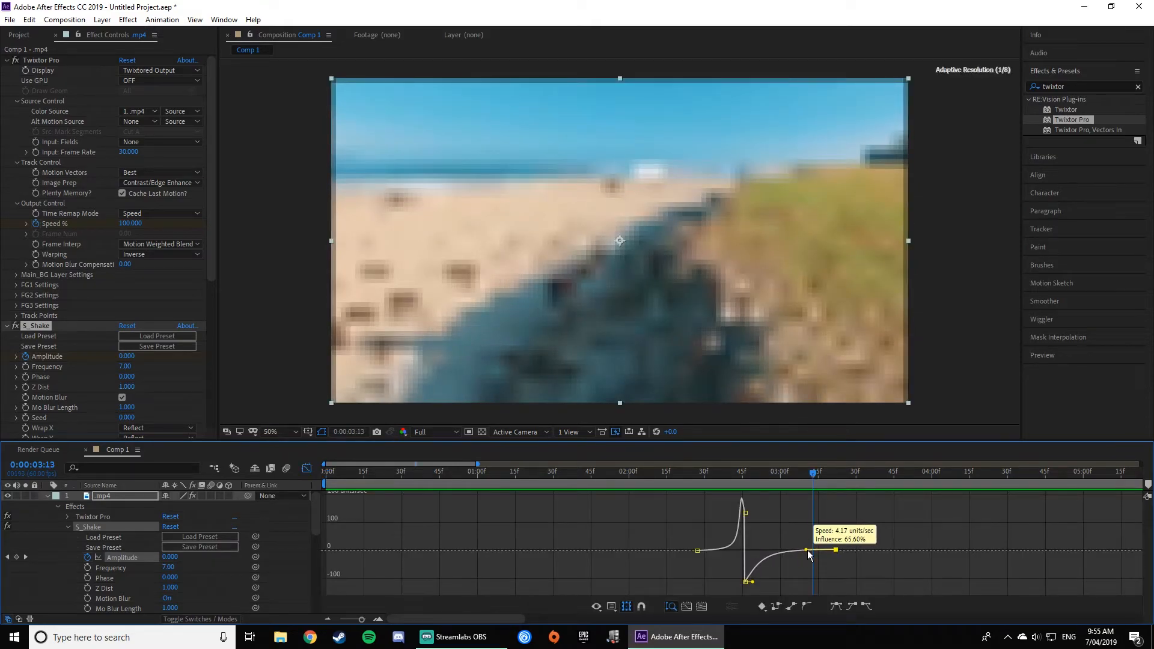
left_click_drag(825, 553, 830, 549)
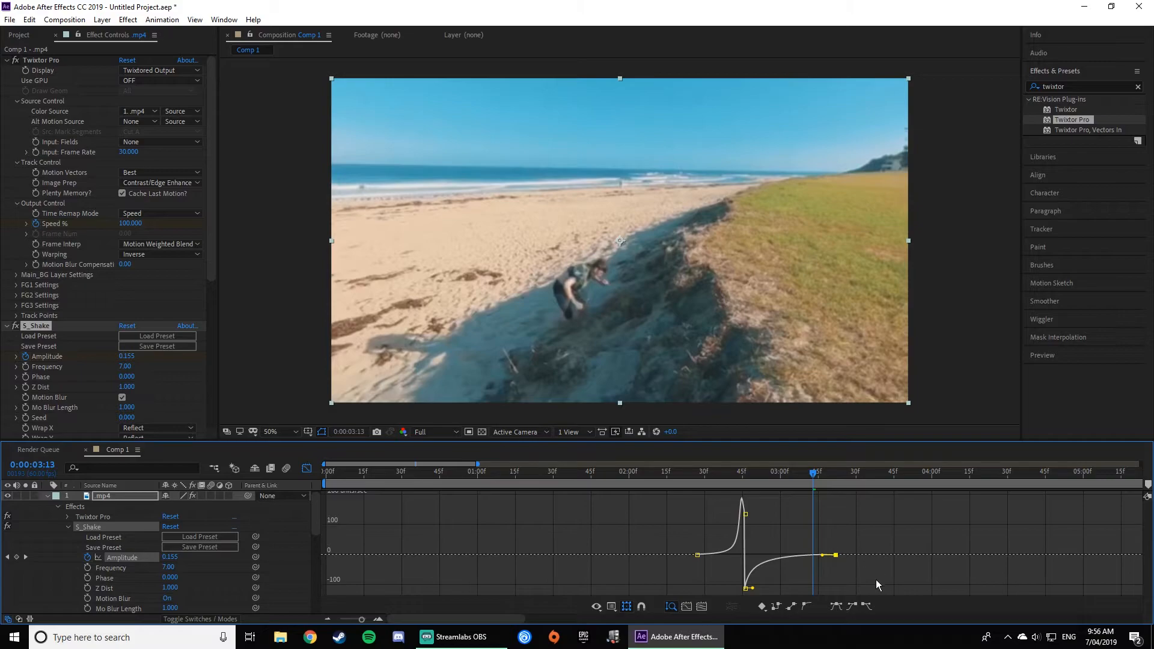
left_click_drag(823, 555, 834, 557)
left_click_drag(814, 474, 675, 459)
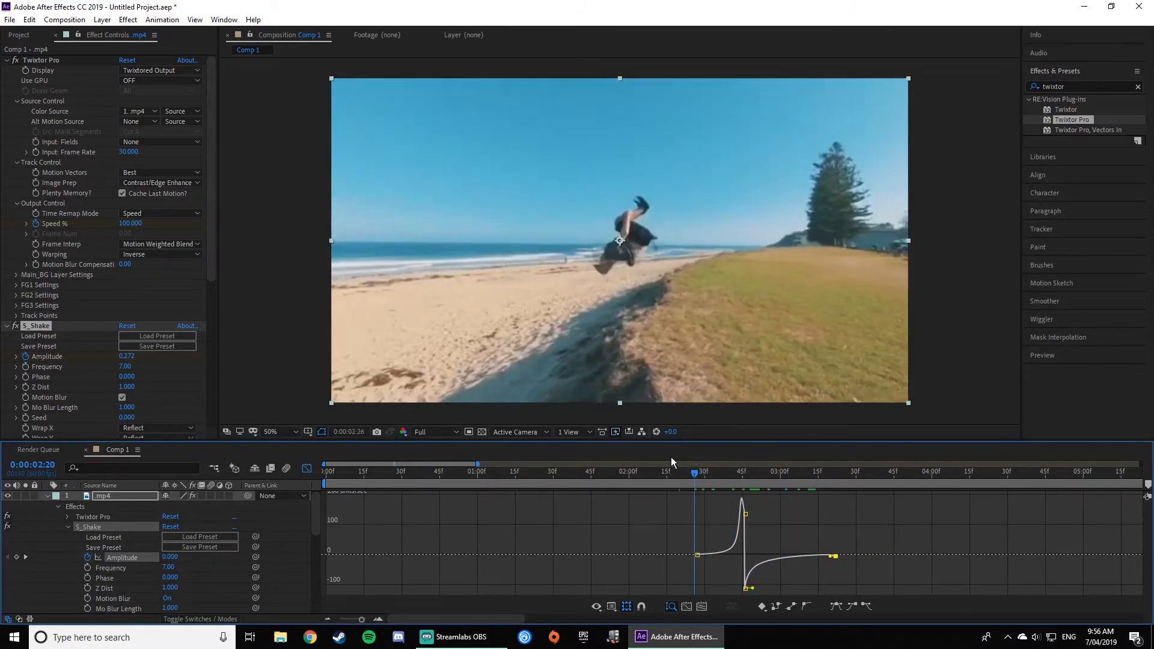
key("space")
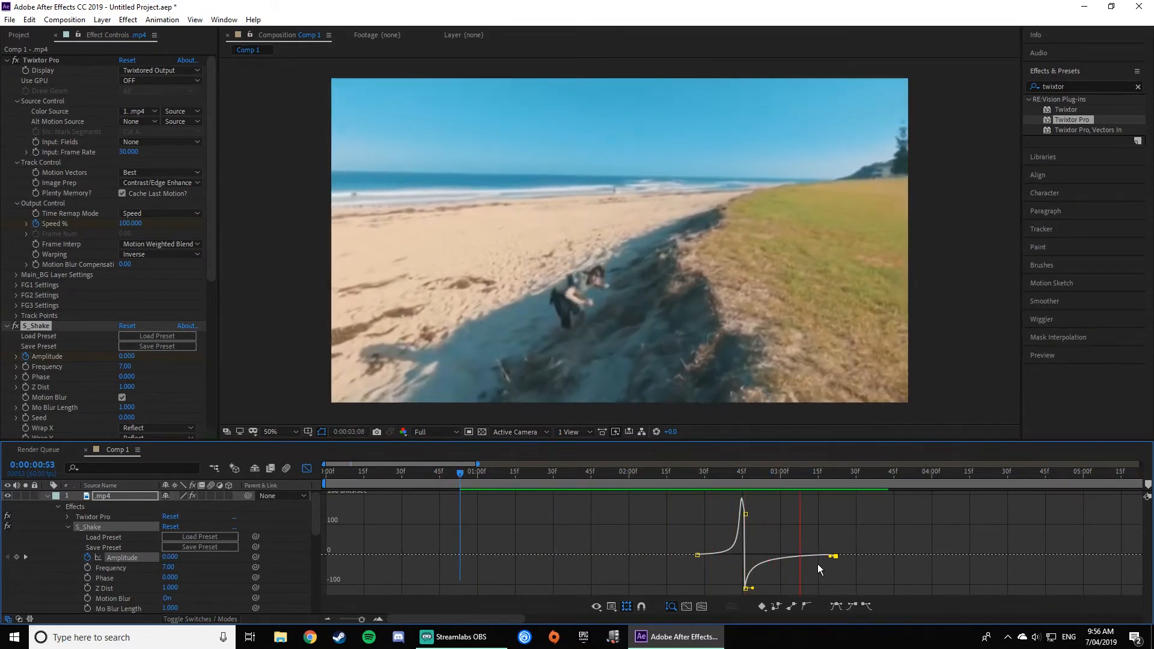
Step: Move the last Transform Scale keyframe to 0:00:03:01 and play back the zoom from the start
left_click_drag(843, 498, 747, 474)
scroll(158, 387, "down", 2)
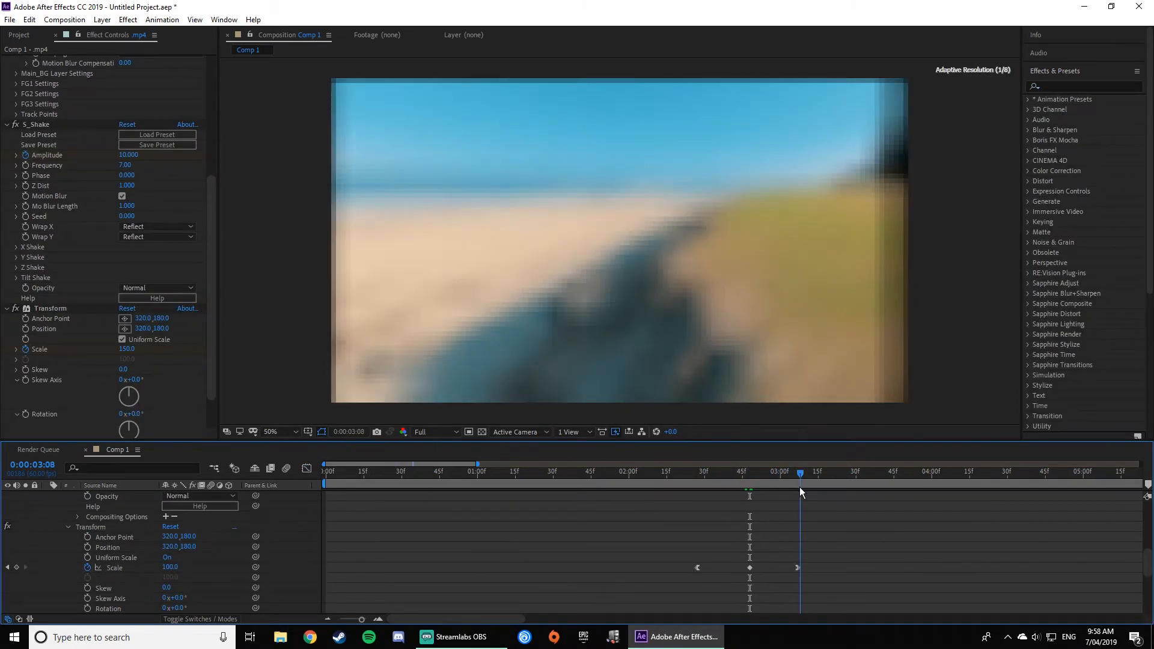
mouse_move(800, 488)
left_mouse_down()
mouse_move(768, 478)
mouse_move(782, 473)
left_mouse_up()
left_click_drag(797, 568, 784, 571)
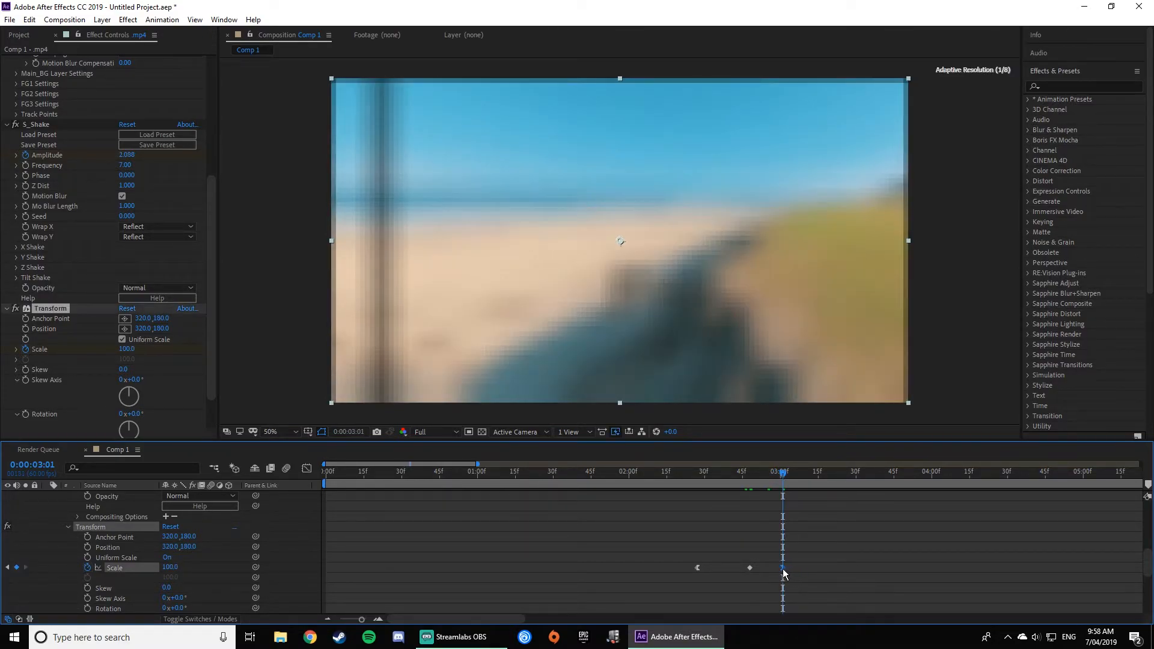
left_click_drag(783, 473, 289, 448)
key("space")
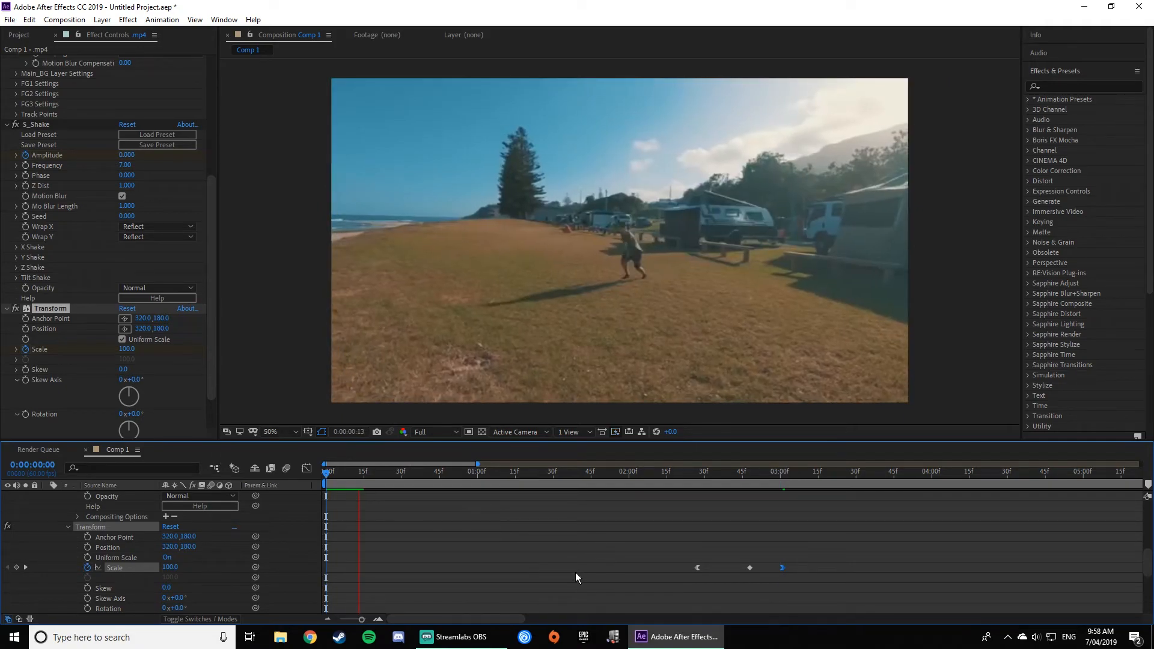
key("space")
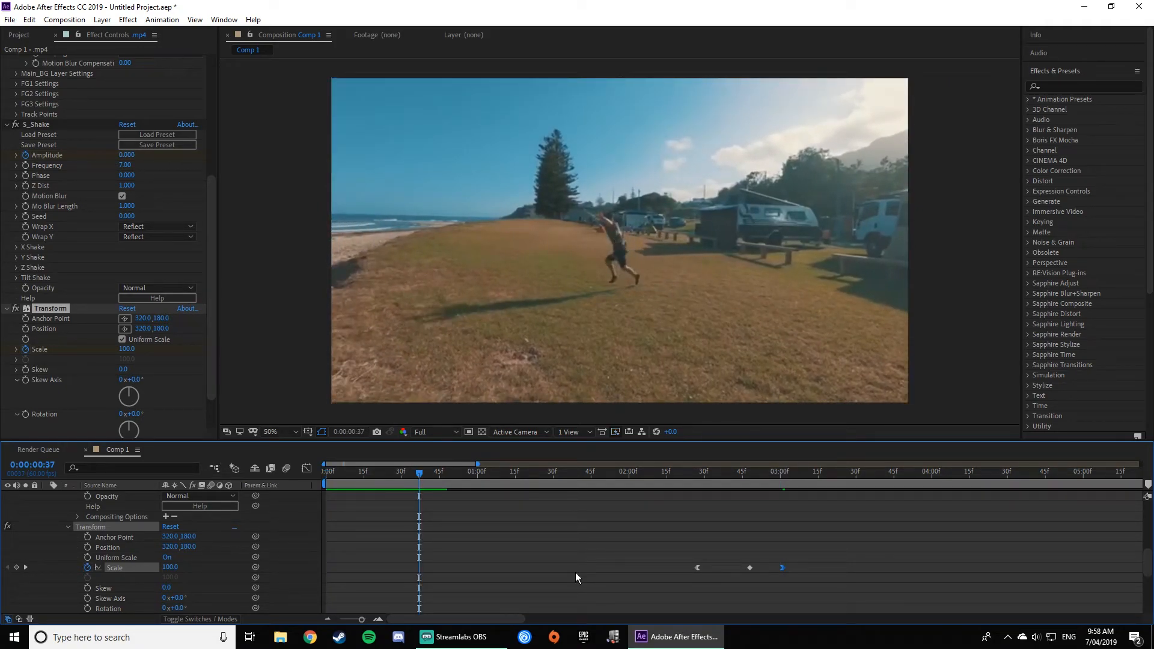
key("space")
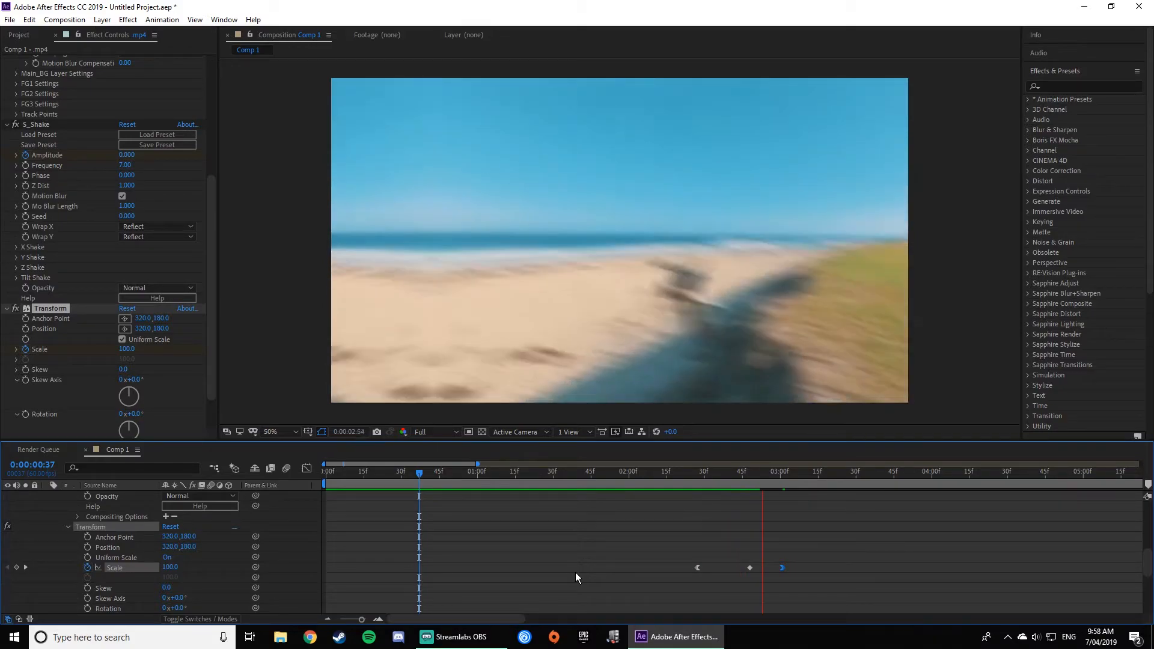
key("space")
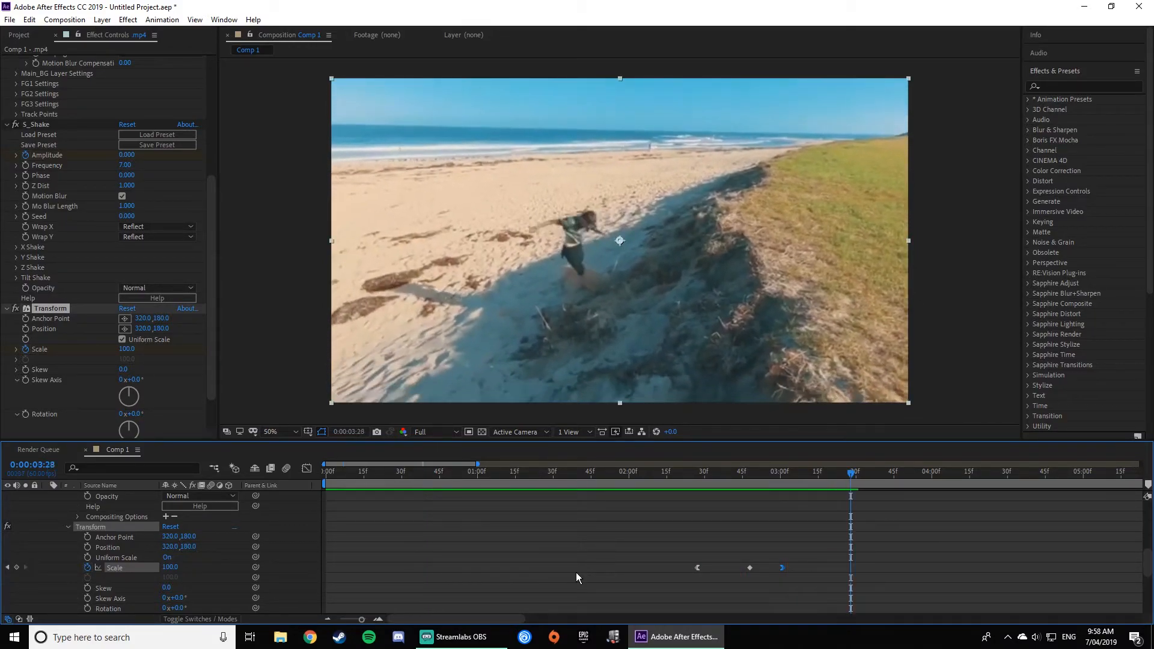
Step: Show the music waveform and play from about 0:00:03:09 to check the beat following the landing
scroll(907, 540, "down", 5)
key("space")
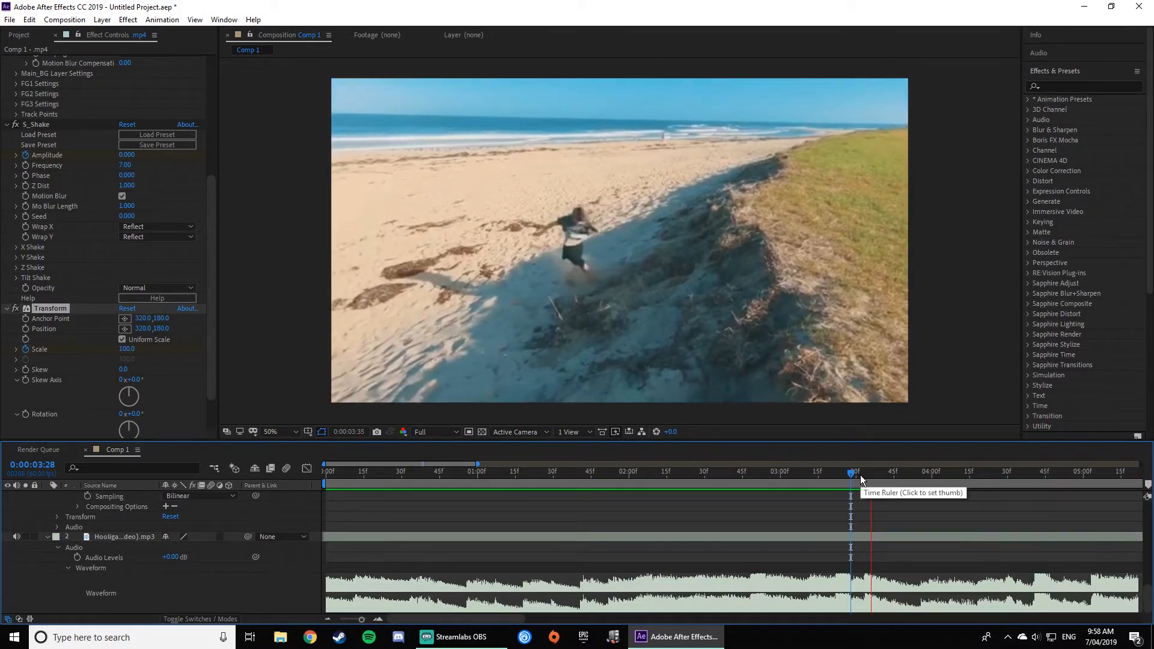
left_click(854, 473)
left_click_drag(854, 472, 803, 461)
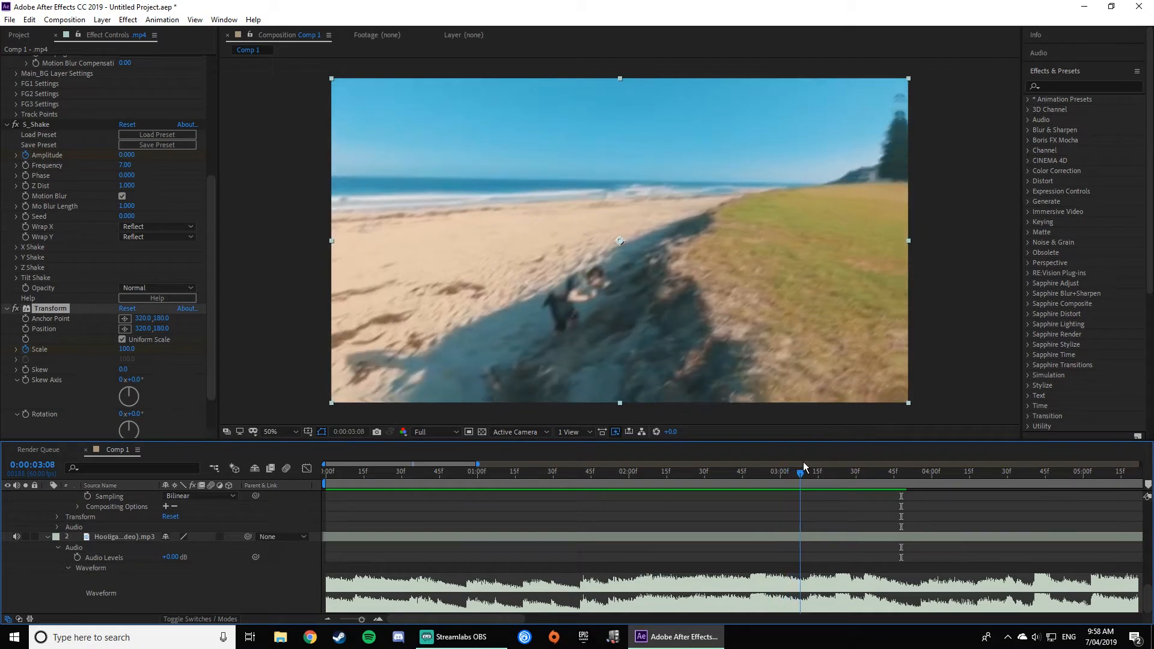
key("space")
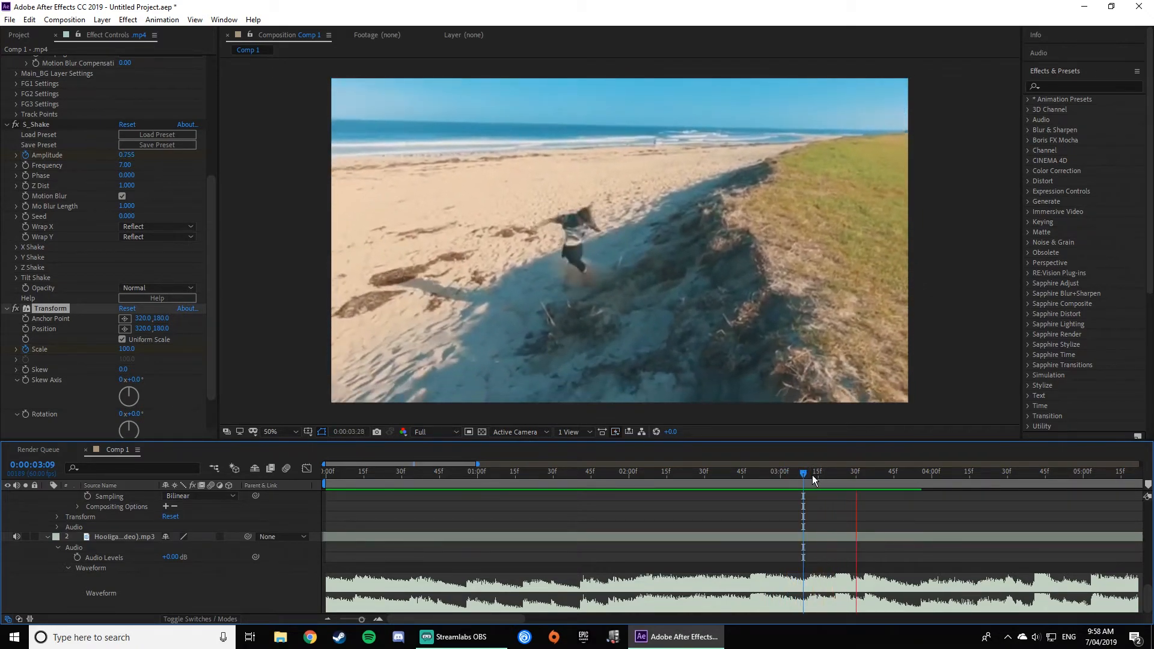
key("space")
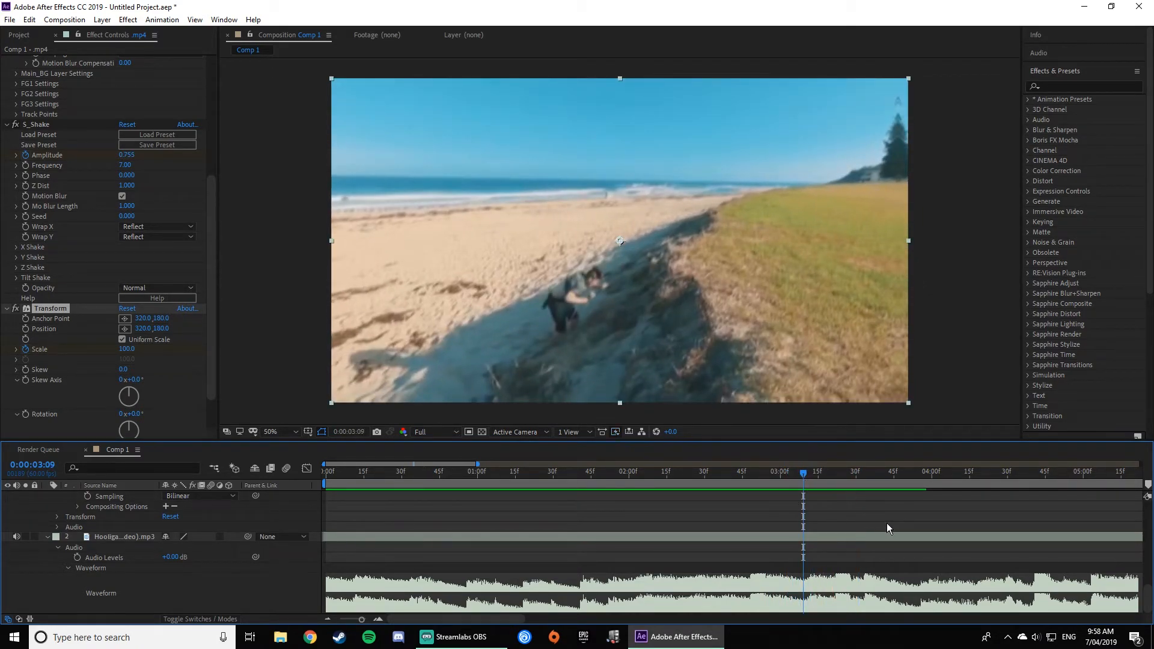
Step: Move the last S_Shake Amplitude keyframe to 0:00:03:01 so it lines up with the last Scale keyframe
scroll(877, 524, "up", 7)
scroll(854, 527, "up", 3)
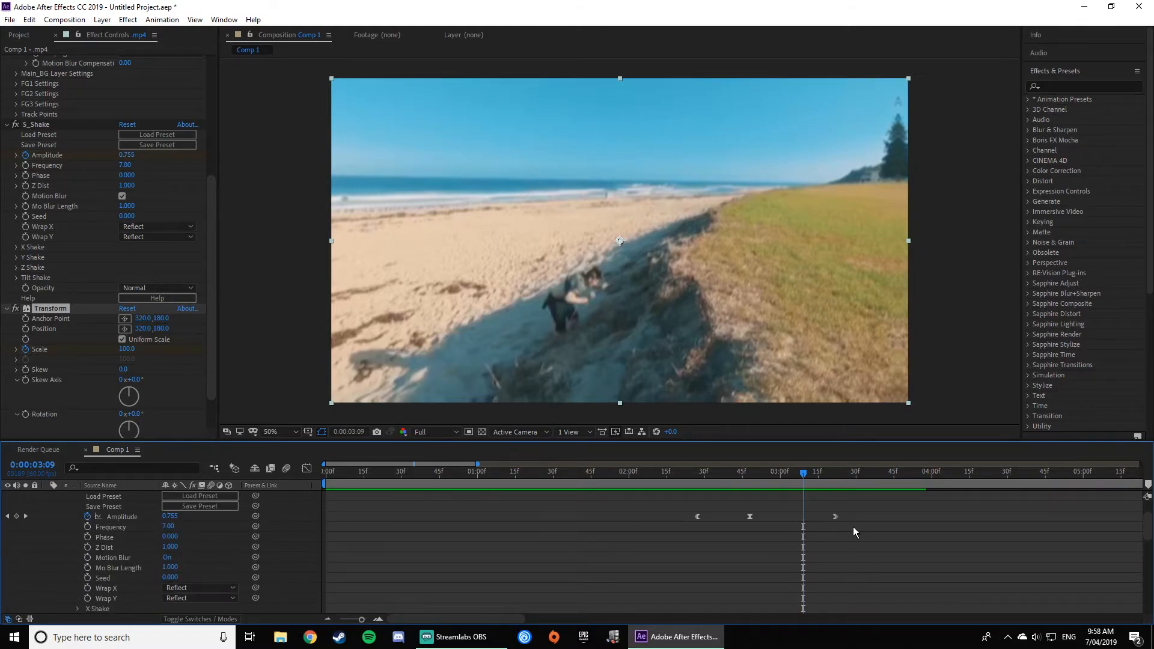
scroll(845, 541, "down", 2)
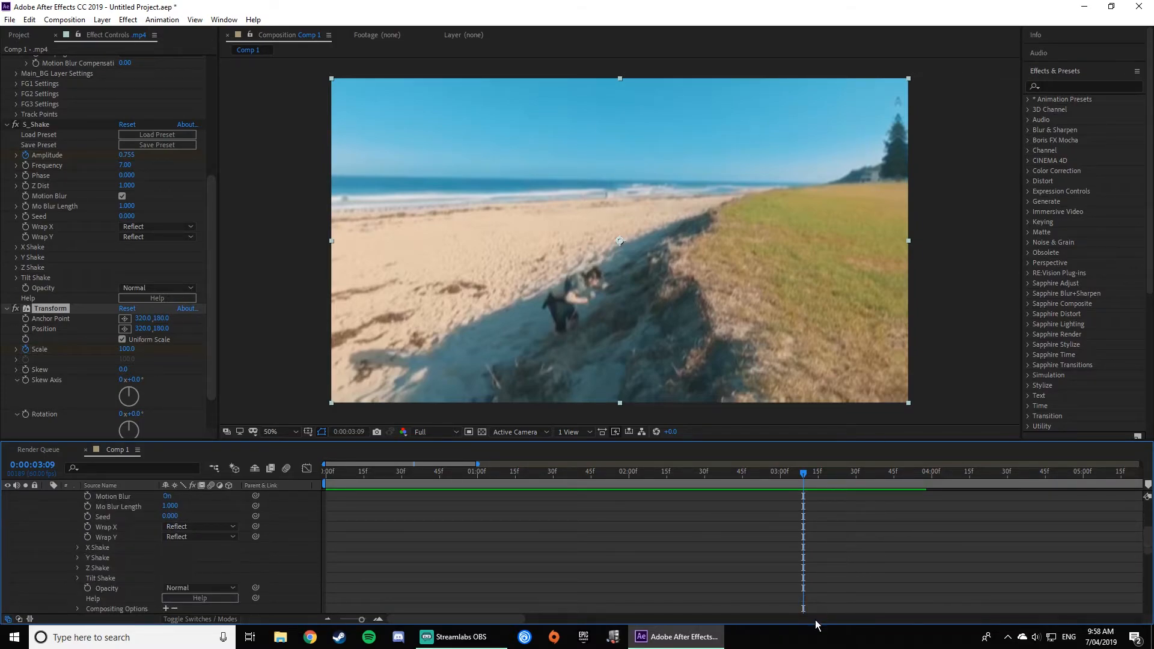
scroll(832, 546, "up", 3)
left_click_drag(835, 546, 795, 548)
scroll(867, 575, "down", 6)
scroll(842, 559, "up", 6)
left_click_drag(794, 519, 789, 517)
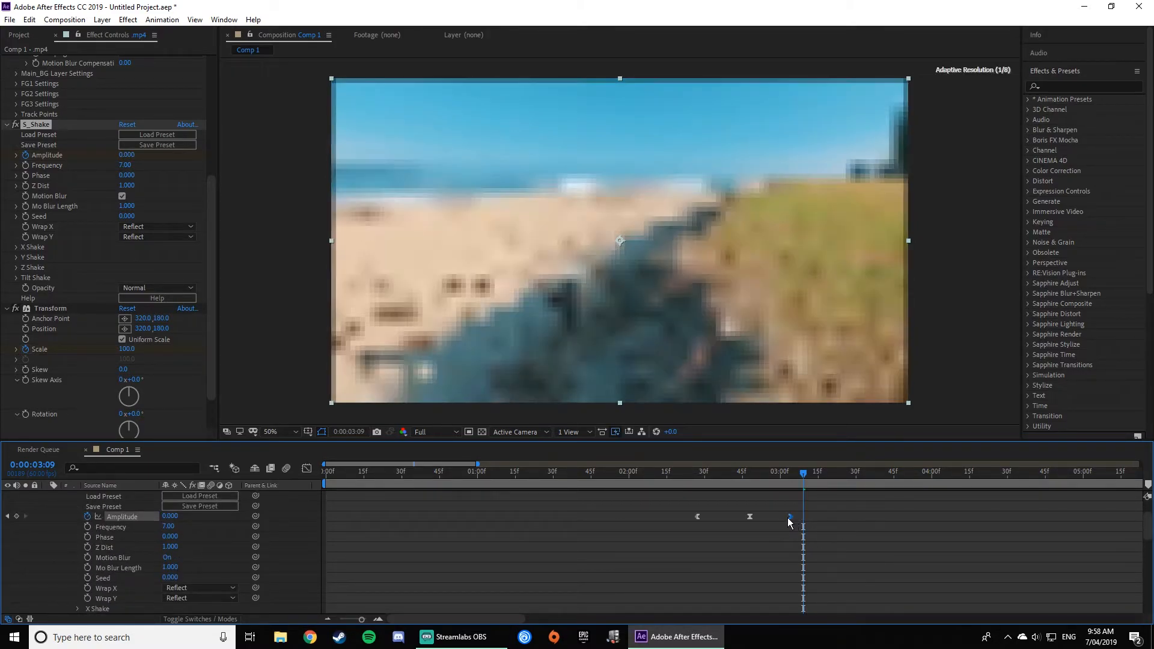
scroll(841, 549, "down", 5)
scroll(812, 561, "up", 1)
left_click_drag(805, 474, 784, 471)
scroll(797, 518, "up", 4)
left_click_drag(786, 547, 782, 547)
Step: Play from 0:00:03:09 against the waveform and add a Transform Scale keyframe at that time
scroll(856, 532, "down", 8)
left_click_drag(788, 475, 804, 481)
key("space")
key("space")
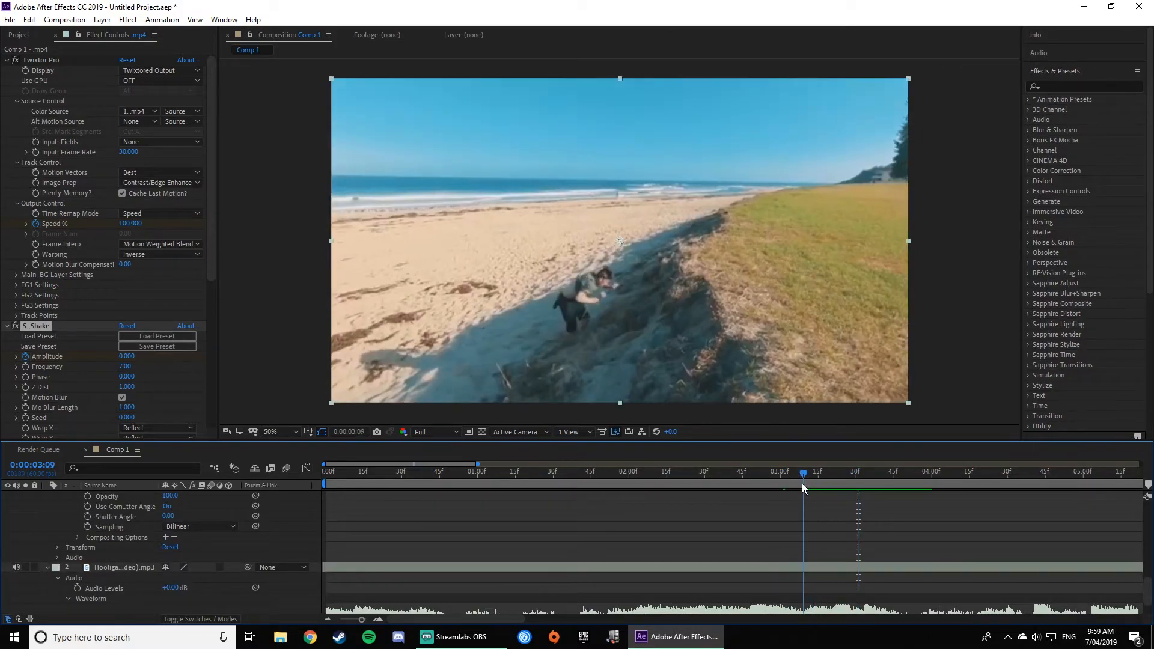
scroll(822, 567, "up", 5)
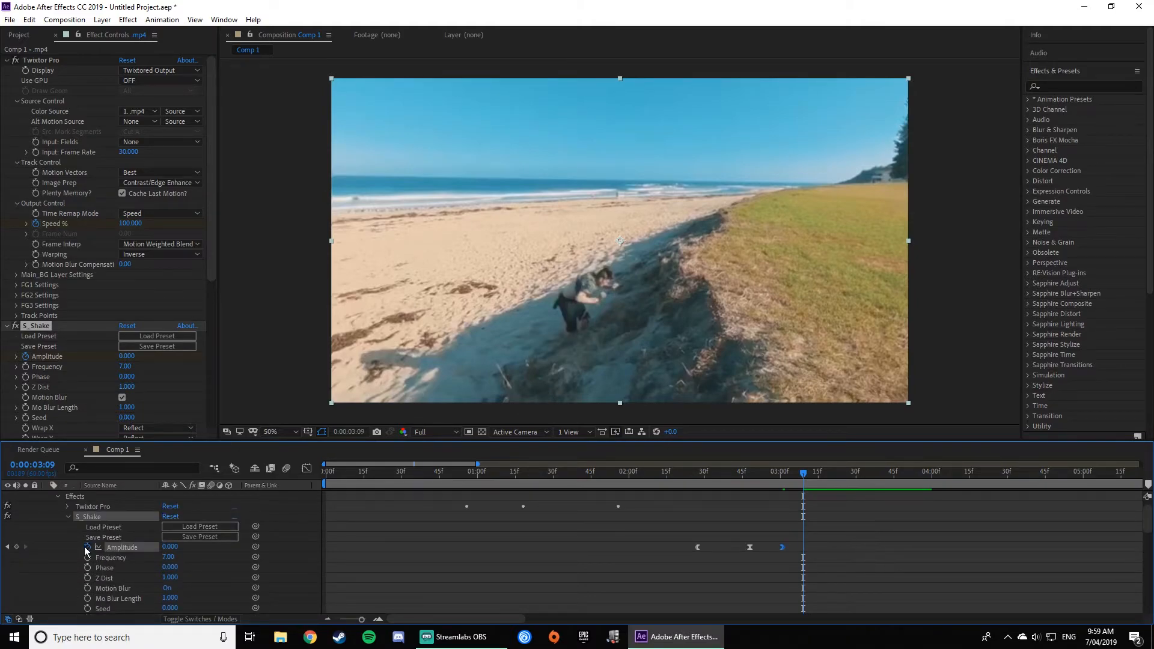
scroll(899, 559, "down", 8)
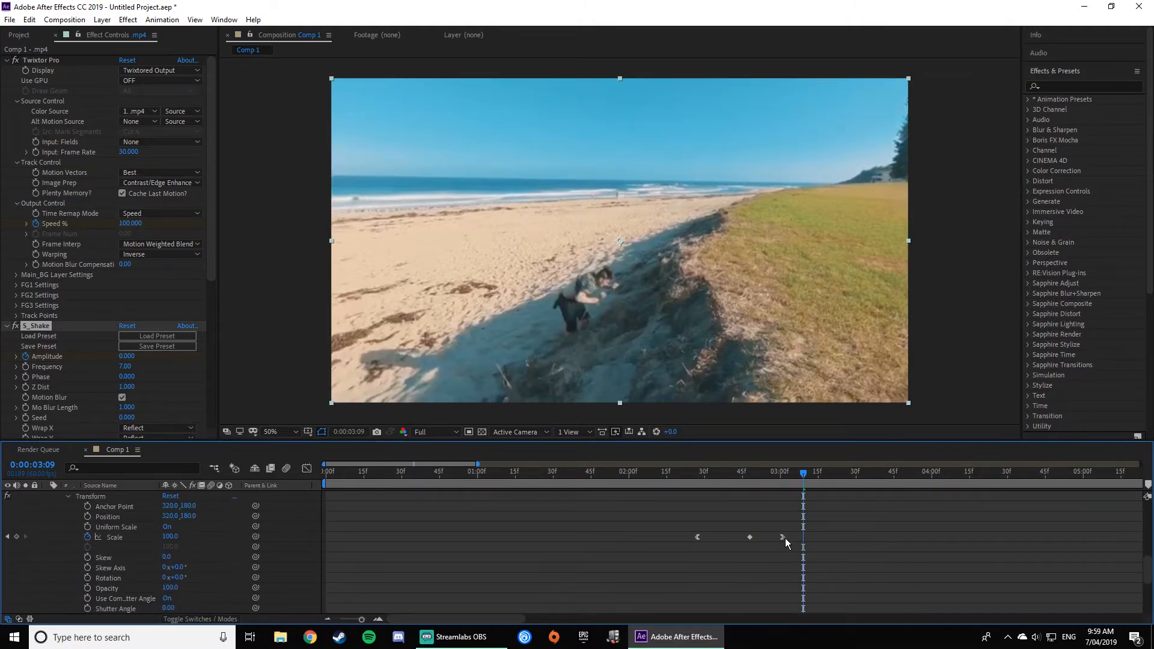
left_click(17, 537)
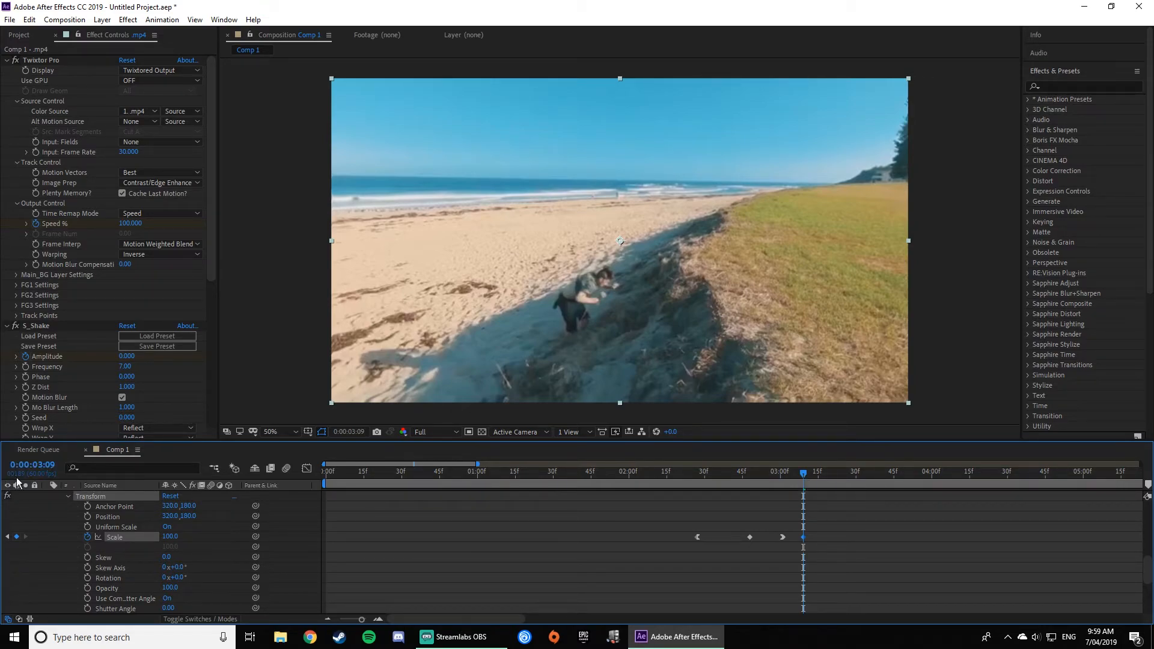
key("j")
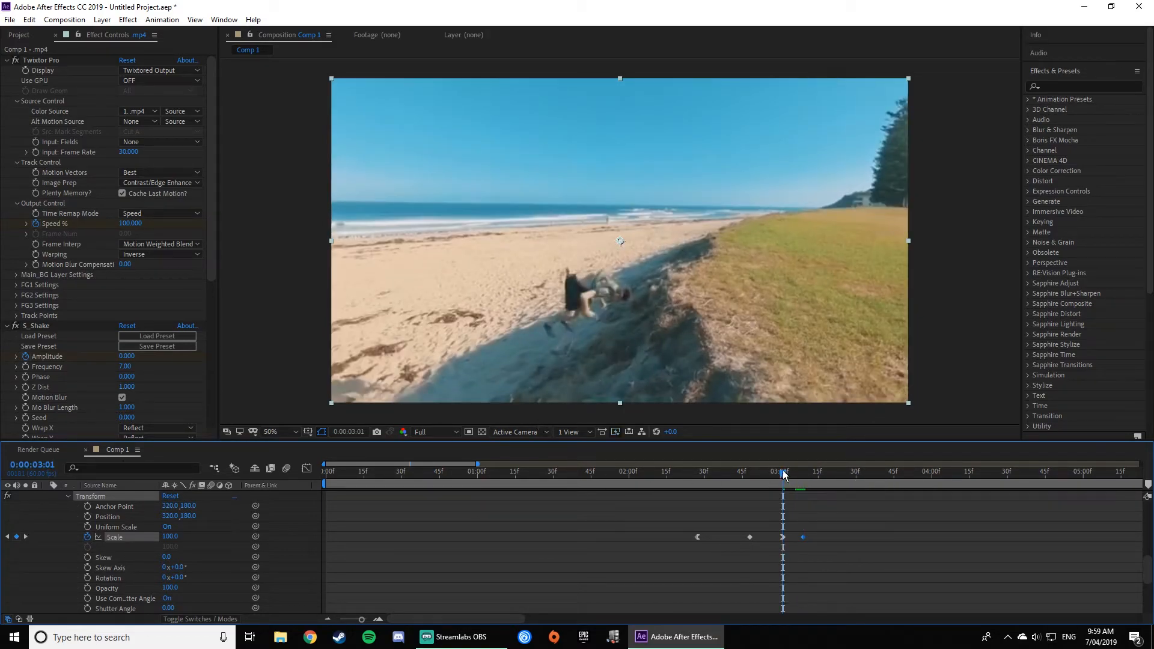
left_click(803, 477)
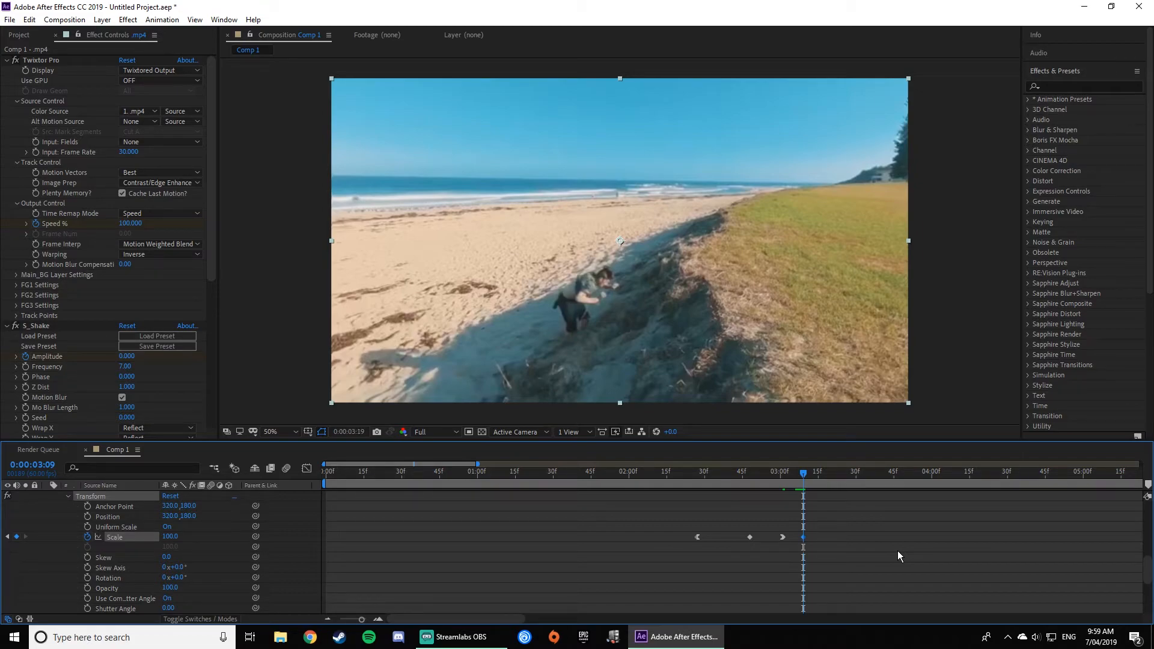
Step: Add S_Shake Amplitude and Transform Scale keyframes at 0:00:03:17, keeping their current values
key("shift+Page_Down")
key("Page_Up")
key("Page_Up")
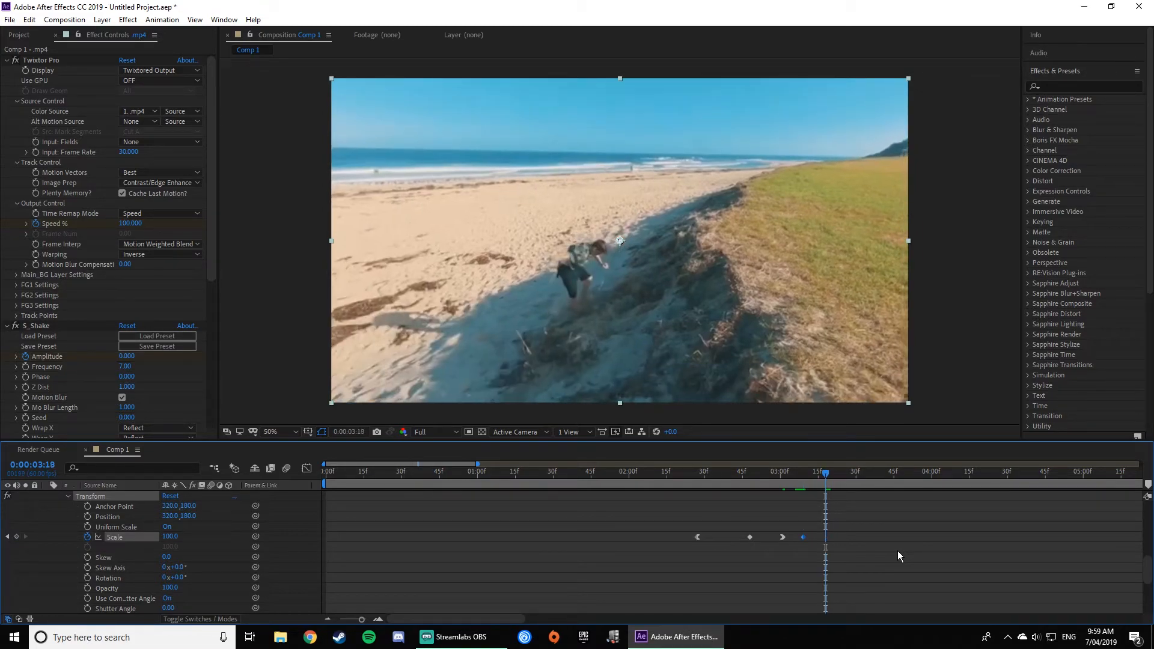
scroll(899, 536, "up", 10)
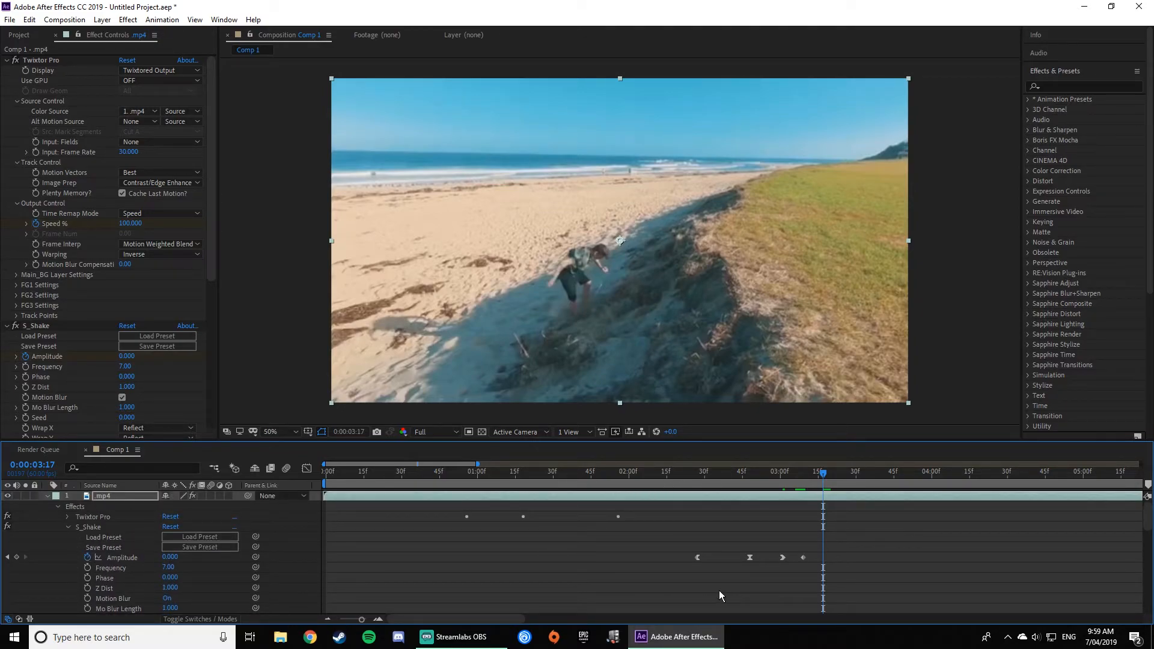
left_click(36, 560)
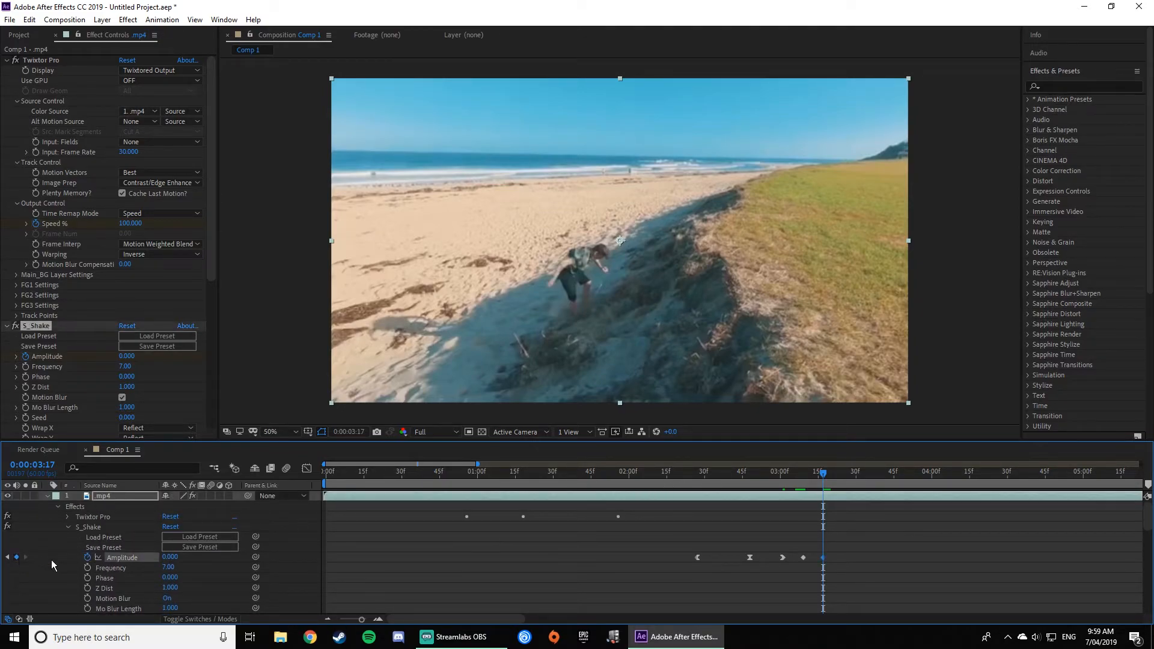
scroll(37, 559, "down", 5)
left_click(17, 547)
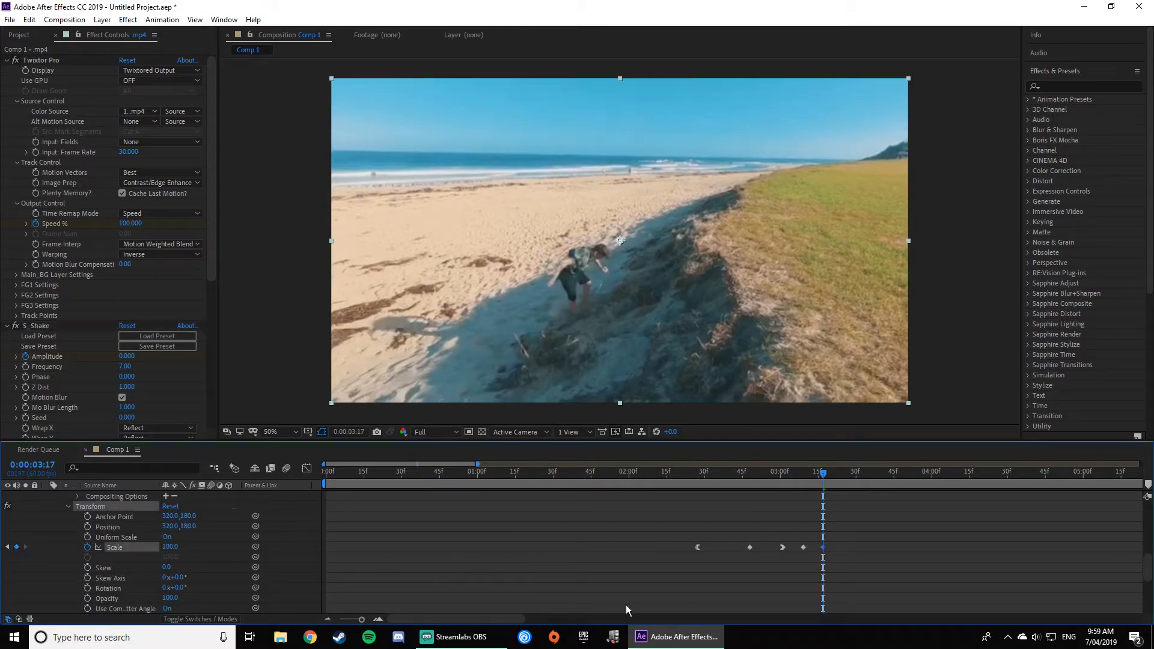
Step: Go back to the keyframe at 0:00:03:09 and set the Transform Scale there to 140
key("j")
key("j")
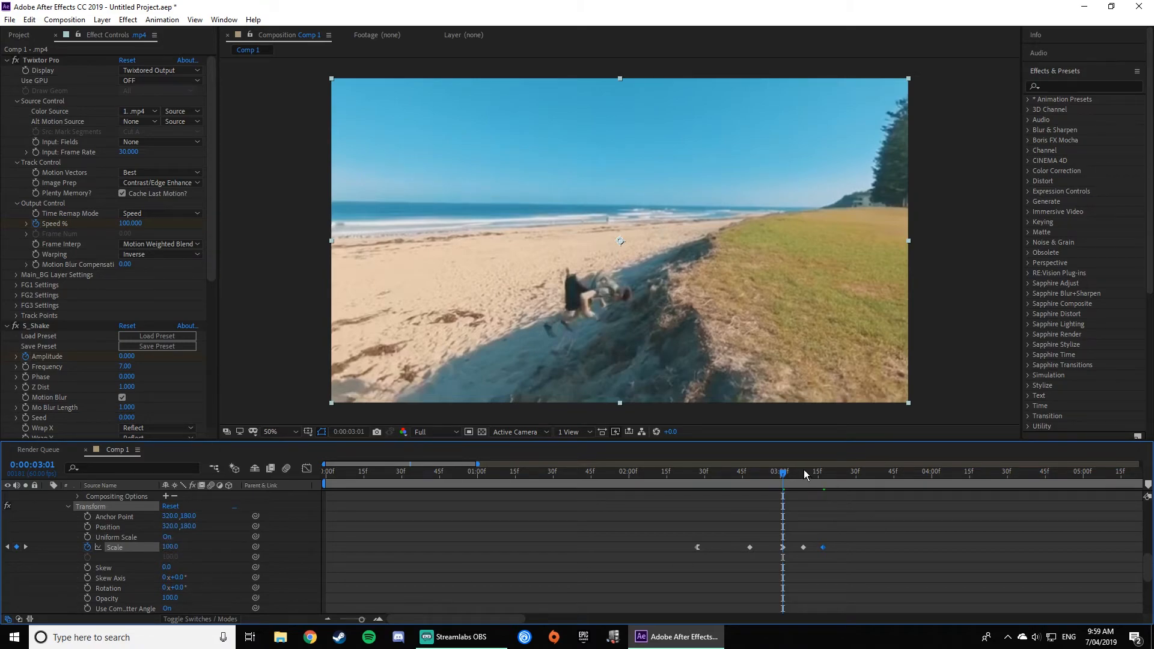
left_click_drag(786, 479, 804, 480)
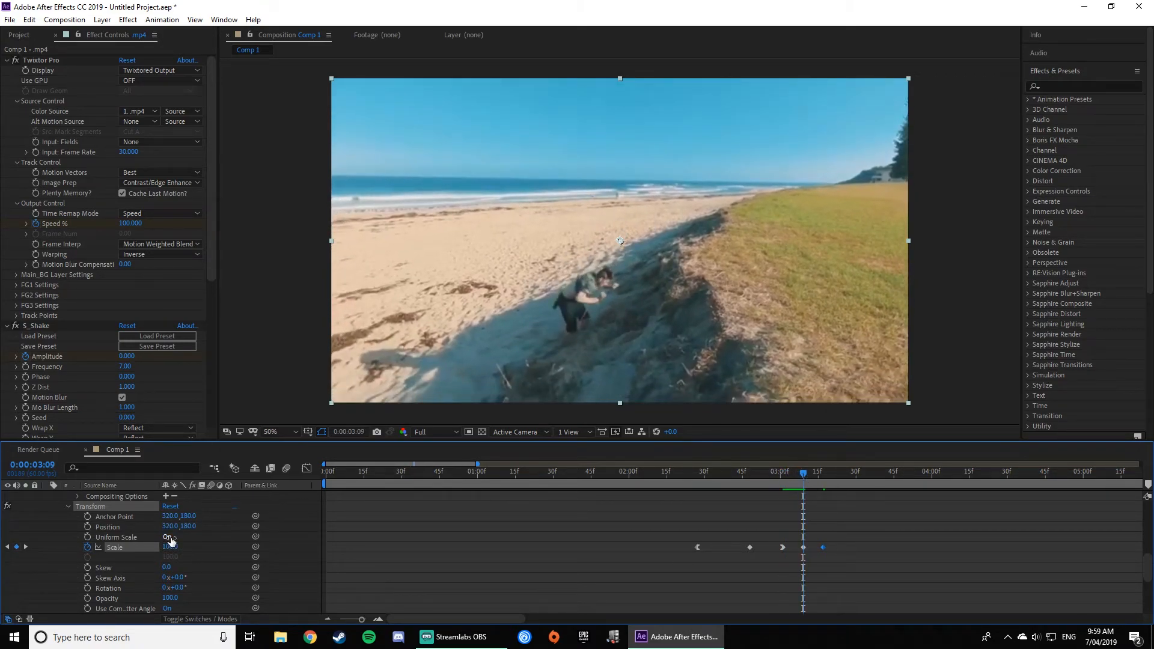
left_click(172, 546)
type("140")
key("Return")
Step: Set the S_Shake Amplitude keyframe at 0:00:03:09 to 7
mouse_move(805, 479)
left_mouse_down()
mouse_move(824, 479)
mouse_move(803, 475)
left_mouse_up()
scroll(847, 523, "up", 10)
left_click(174, 557)
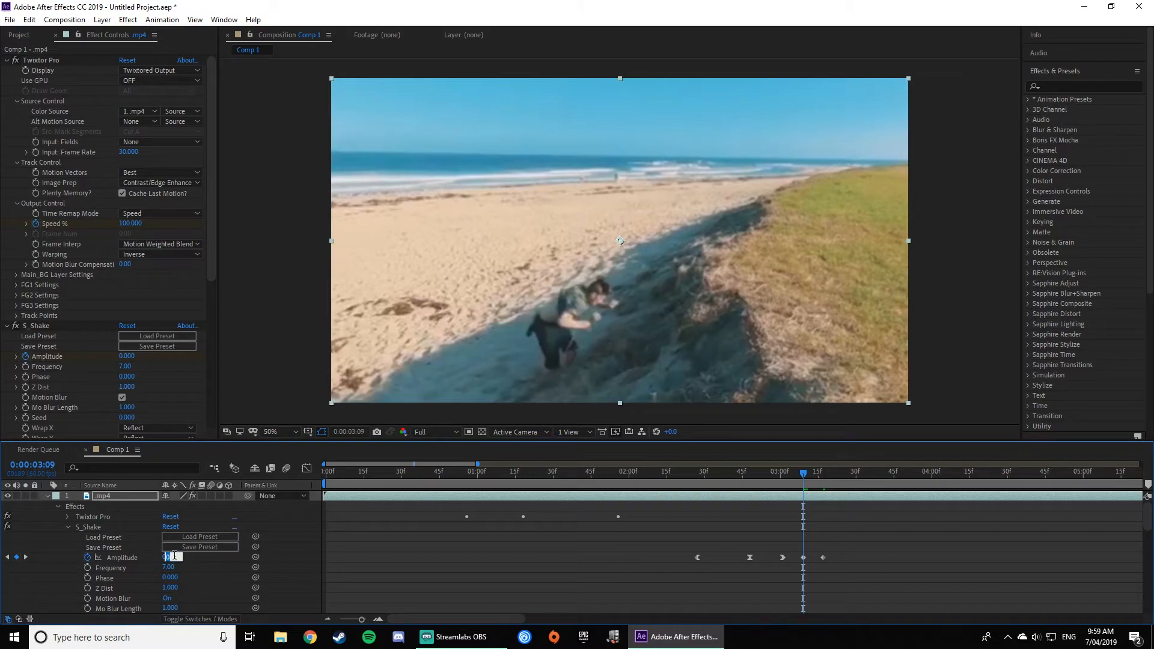
type("7")
key("Return")
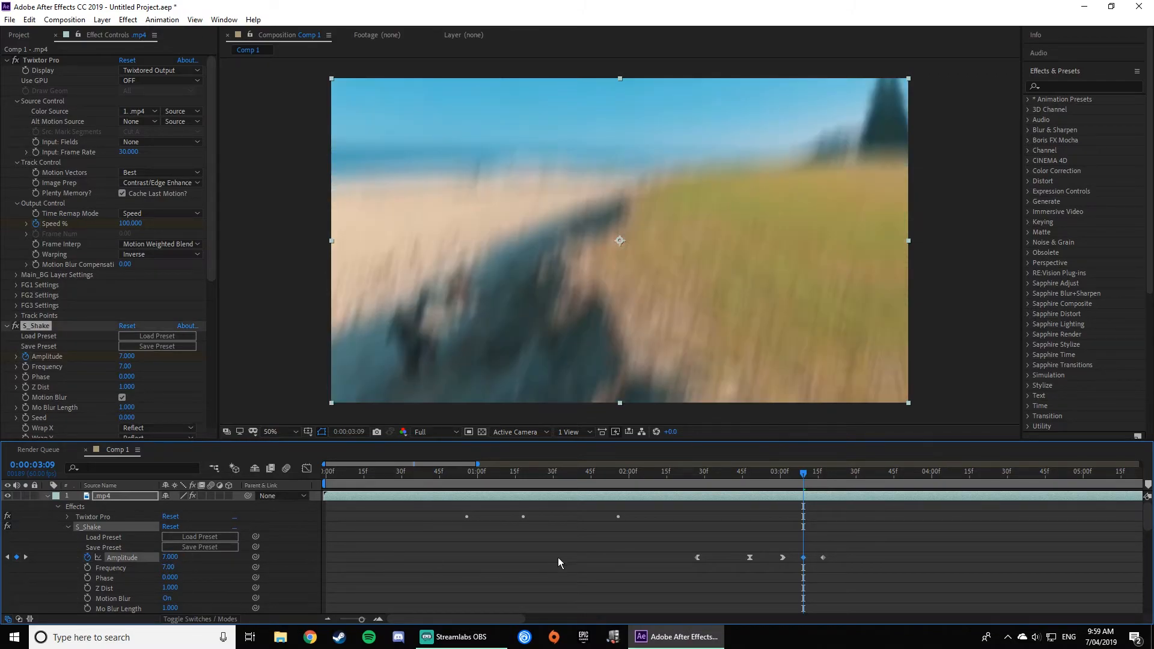
Step: Scrub between 0:00:03:09 and 0:00:03:17, then ease the new Amplitude keyframes in the speed graph
left_click_drag(809, 474, 823, 477)
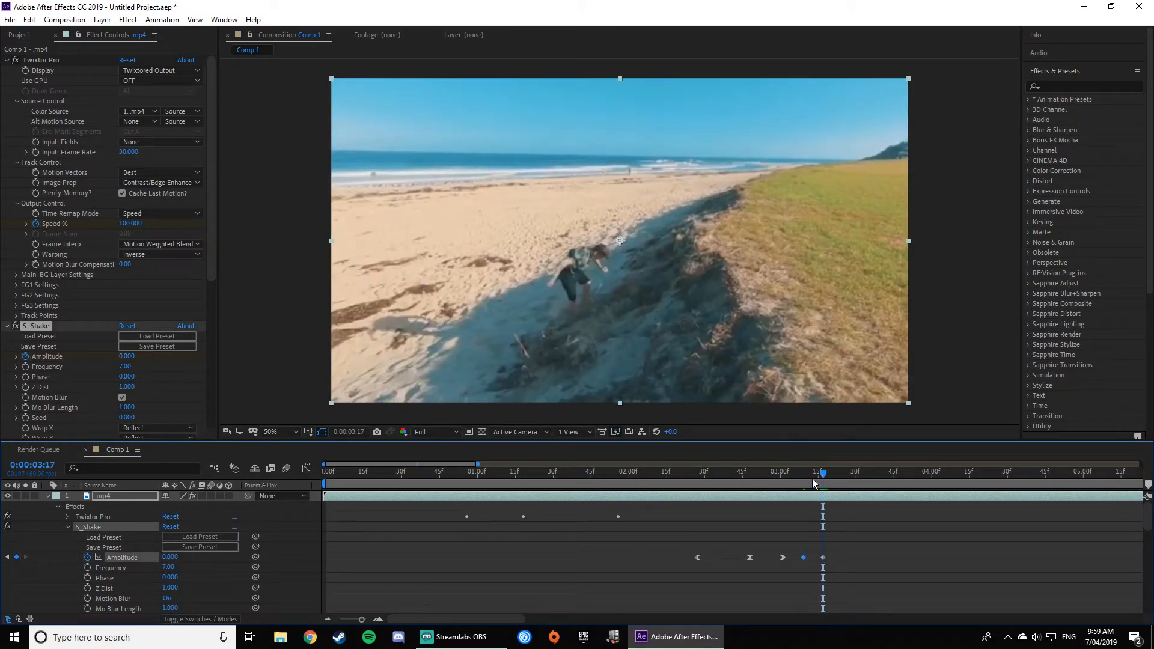
scroll(827, 486, "down", 10)
scroll(830, 495, "up", 10)
left_click_drag(824, 475, 806, 477)
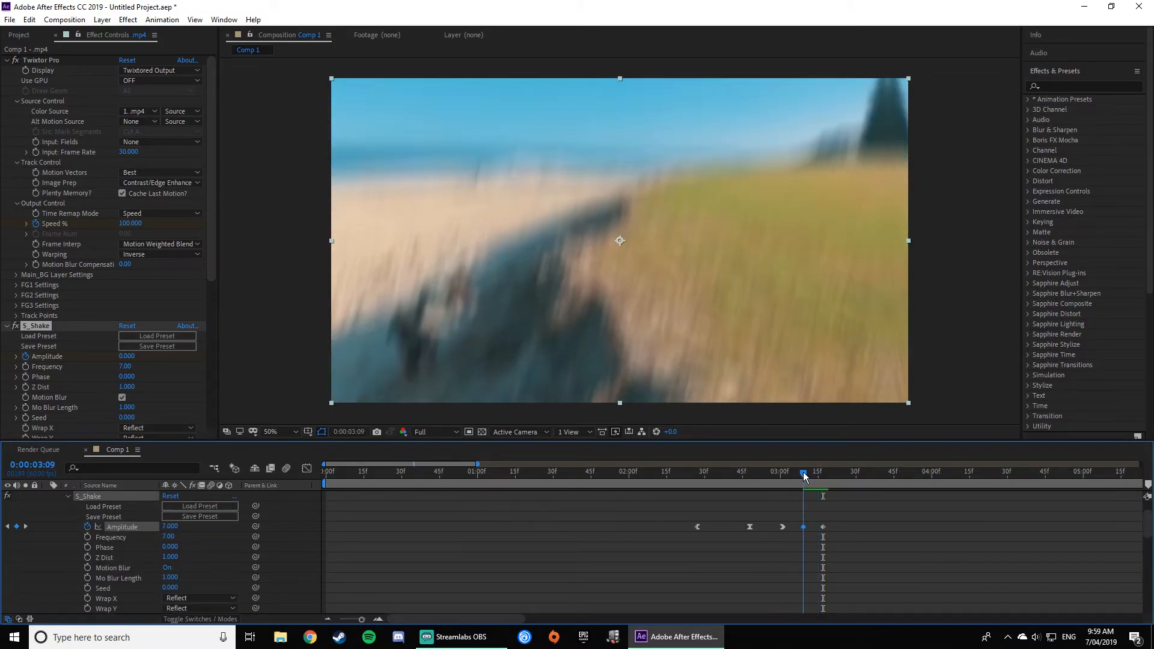
left_click(306, 469)
left_click_drag(790, 541, 812, 562)
Step: Ease the Transform Scale keyframes around 0:00:03:09 in the speed graph to match the shake, undoing the last change
left_click(306, 469)
scroll(917, 599, "down", 5)
left_click(803, 578)
left_click(306, 469)
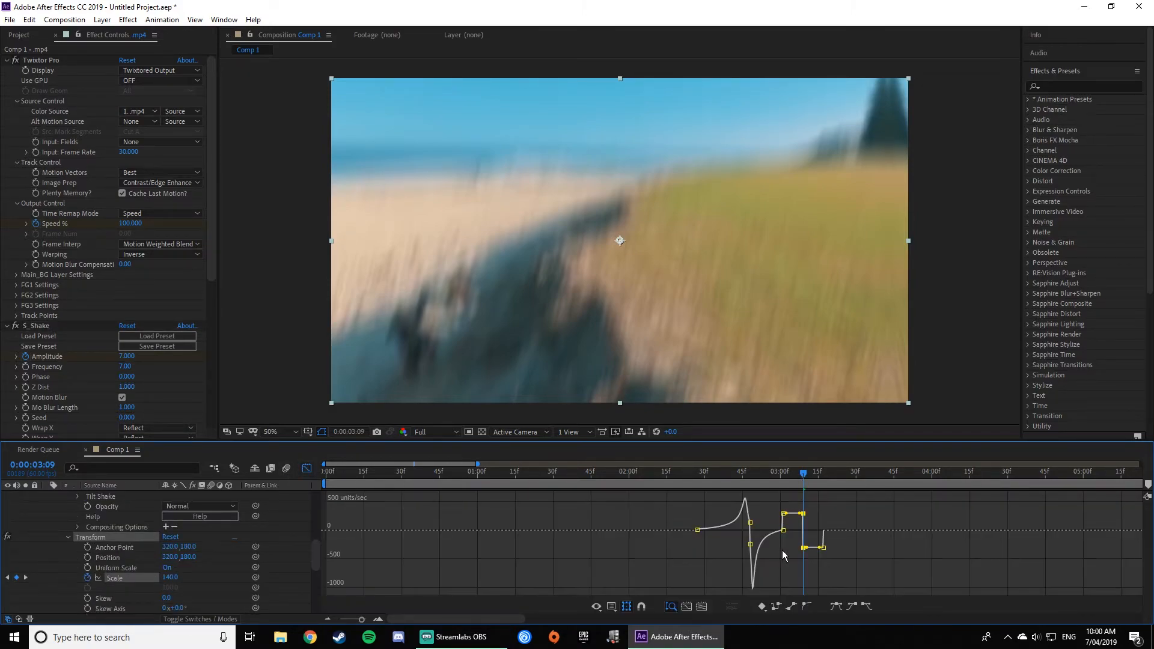
left_click_drag(793, 520, 807, 552)
left_click(822, 559)
left_click(840, 544)
key("ctrl+z")
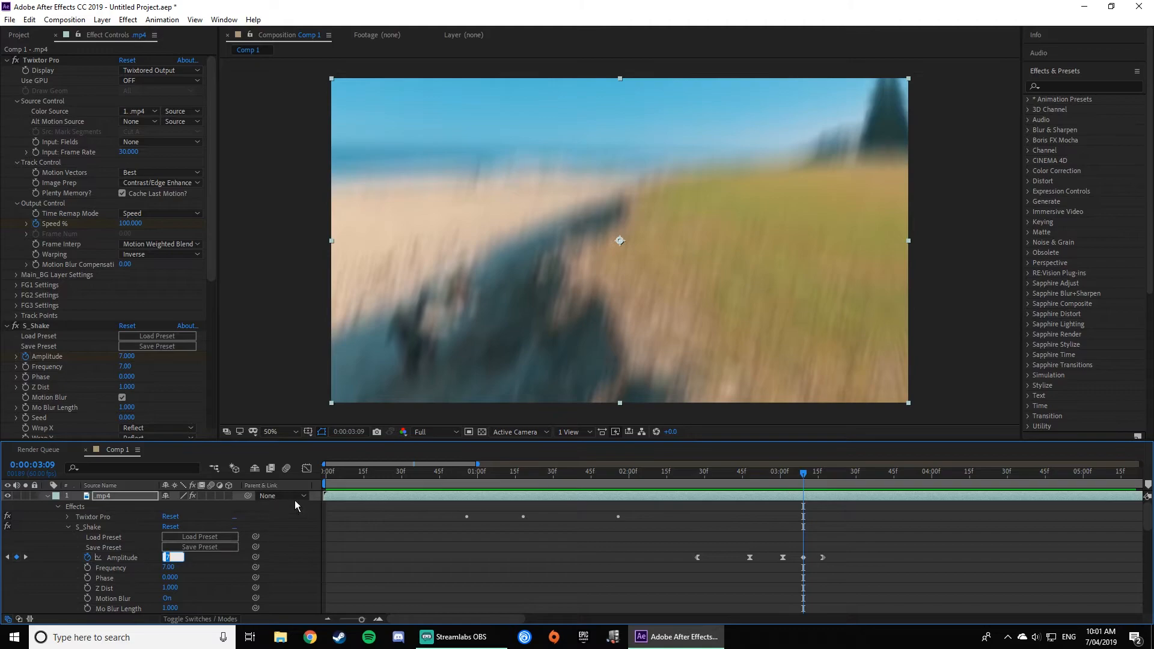
Step: At 0:00:03:09, raise the S_Shake Amplitude to 9 and the Transform Scale to 145
type("9")
key("Return")
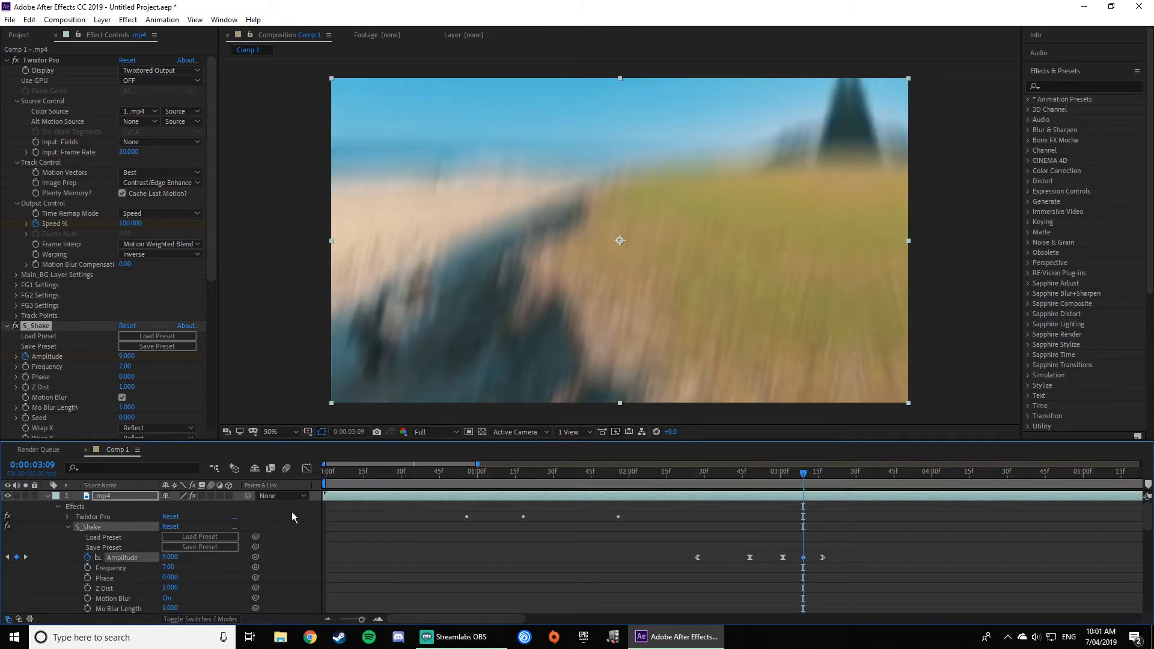
scroll(838, 559, "down", 5)
scroll(184, 521, "down", 1)
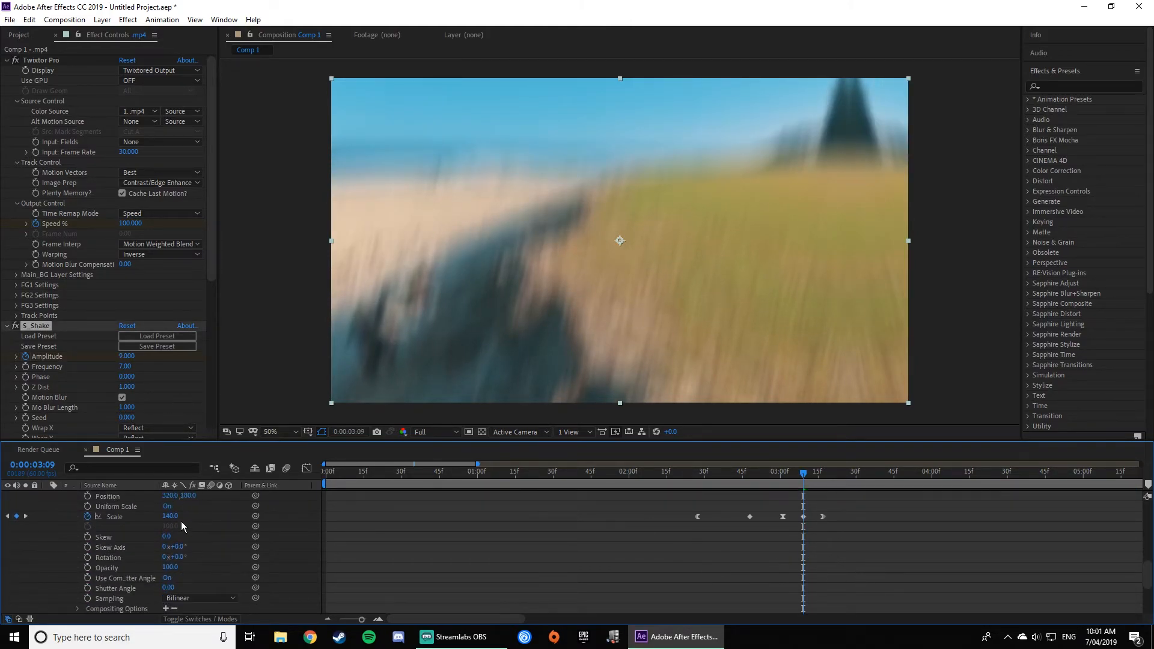
left_click(168, 516)
type("145")
key("Return")
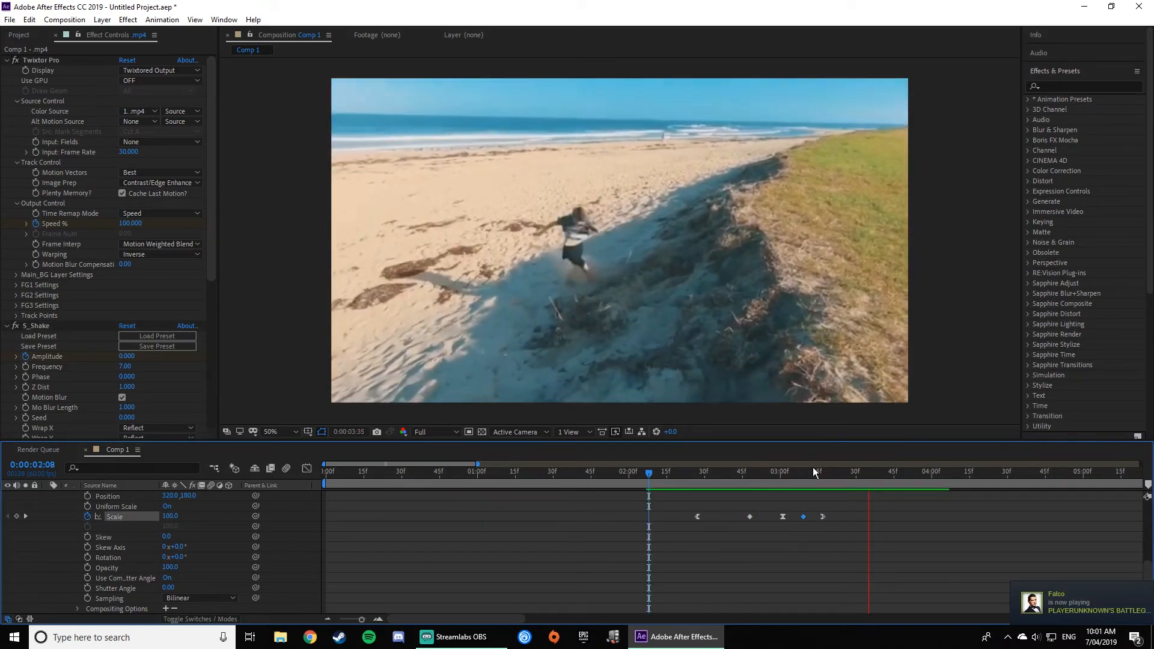
Step: Play back the second shake and zoom against the music, including from the start of the composition
key("space")
key("space")
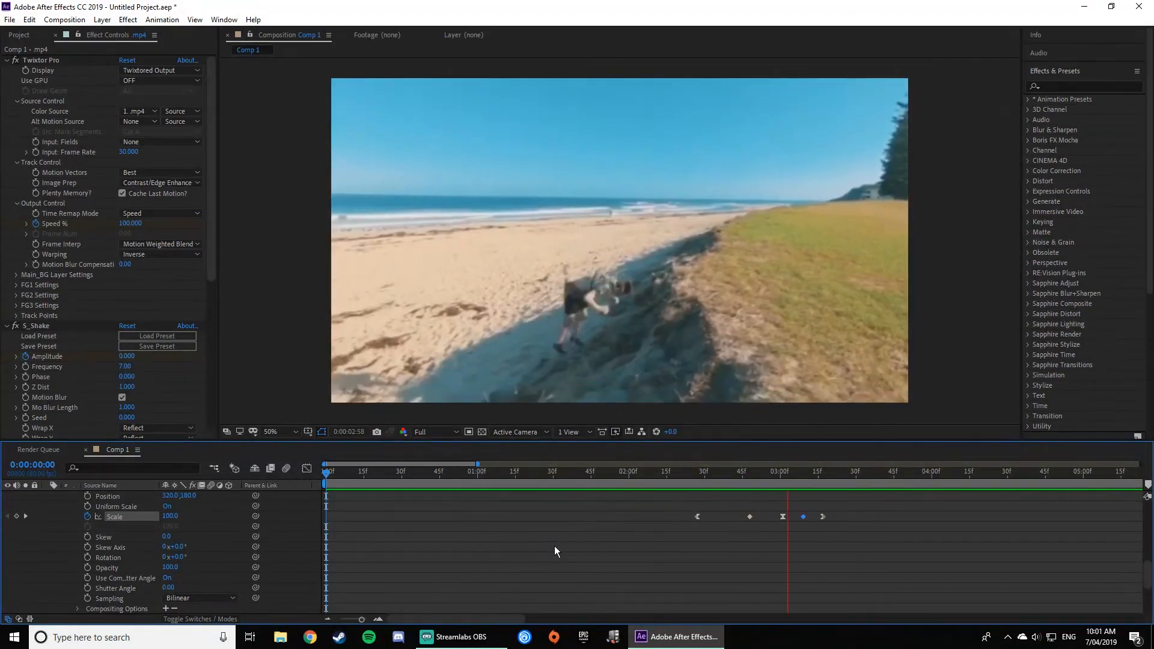
key("space")
scroll(721, 533, "up", 5)
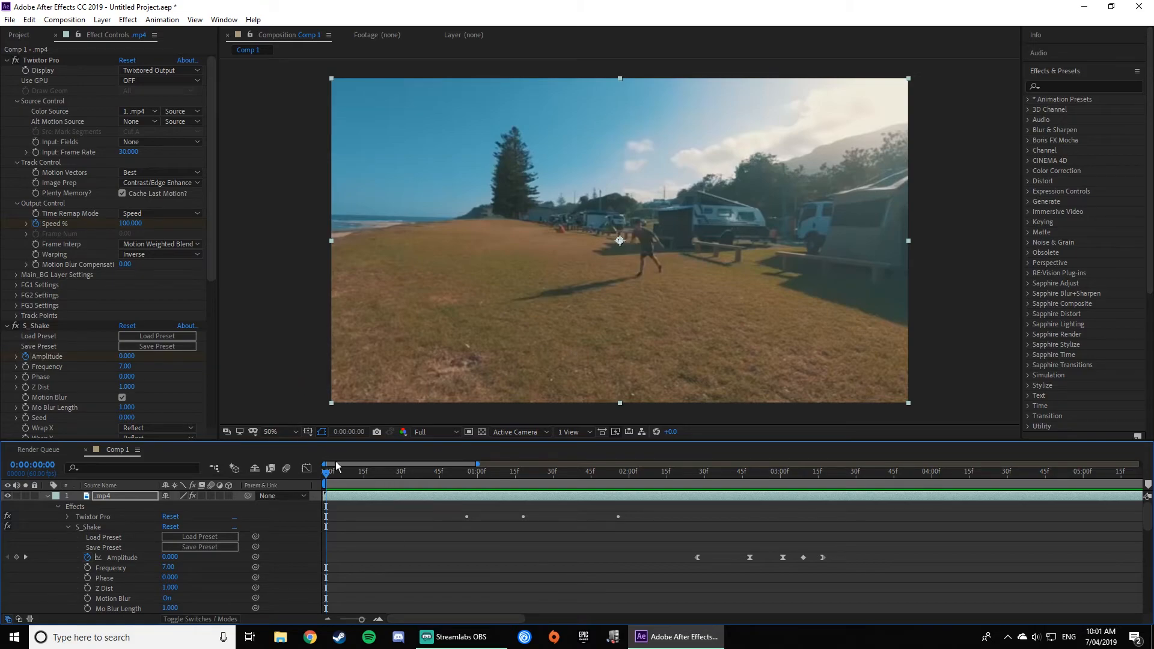
Step: Split the video layer at 0:00:04:11, delete the part after the cut and return to the start
left_click_drag(329, 474, 962, 468)
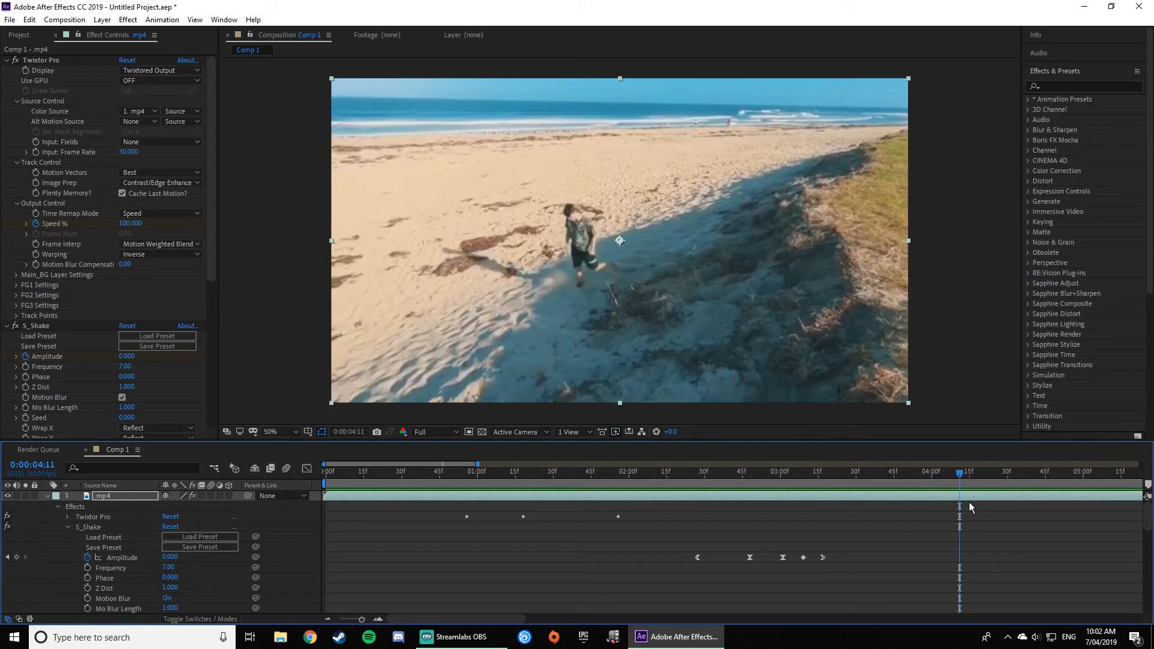
key("ctrl+shift+d")
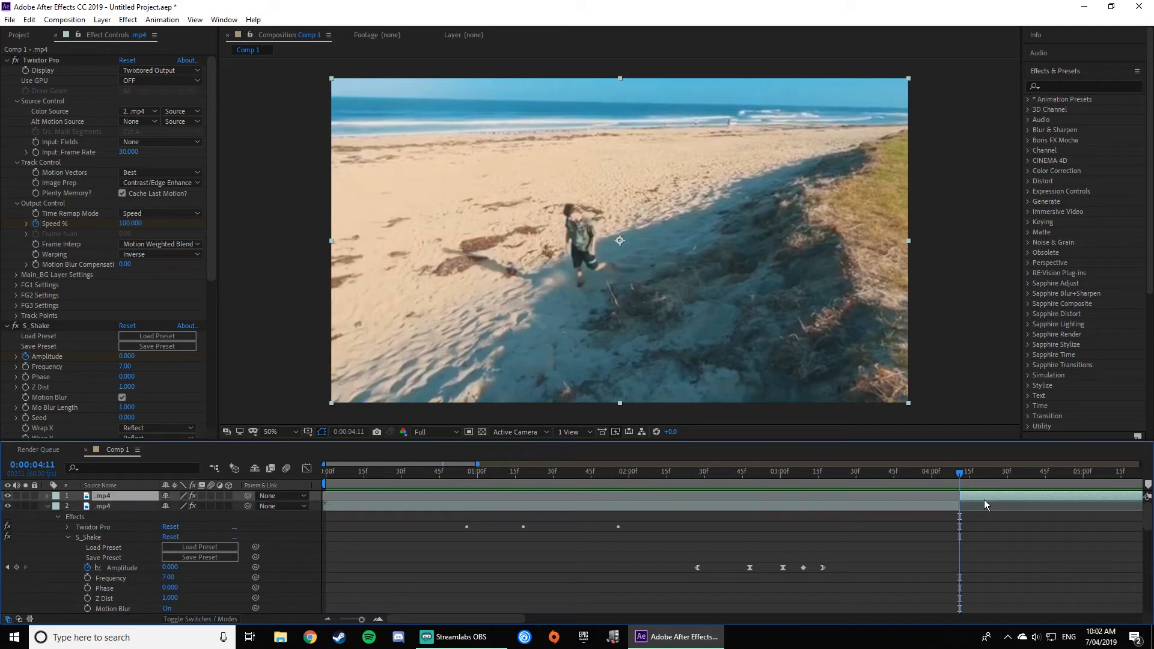
key("Delete")
left_click_drag(962, 476, 325, 474)
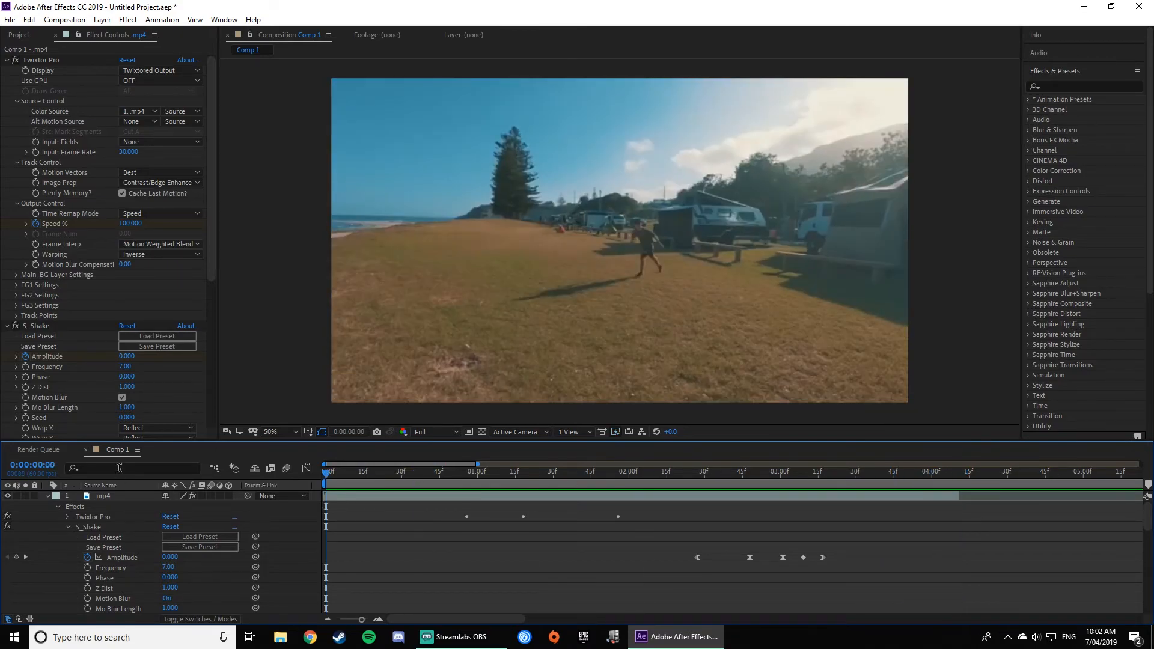
Step: Shorten the composition duration to 0:00:04:09 so it ends with the trimmed clip, and show its full length in the timeline
left_click_drag(481, 461, 816, 464)
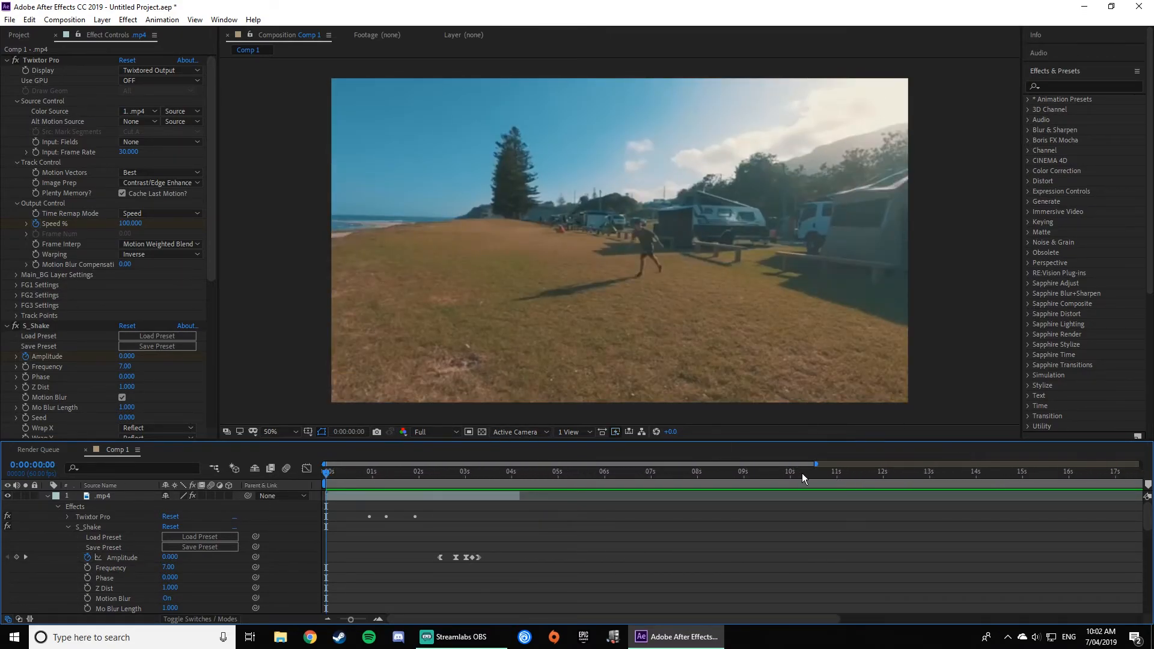
left_click_drag(818, 464, 1141, 464)
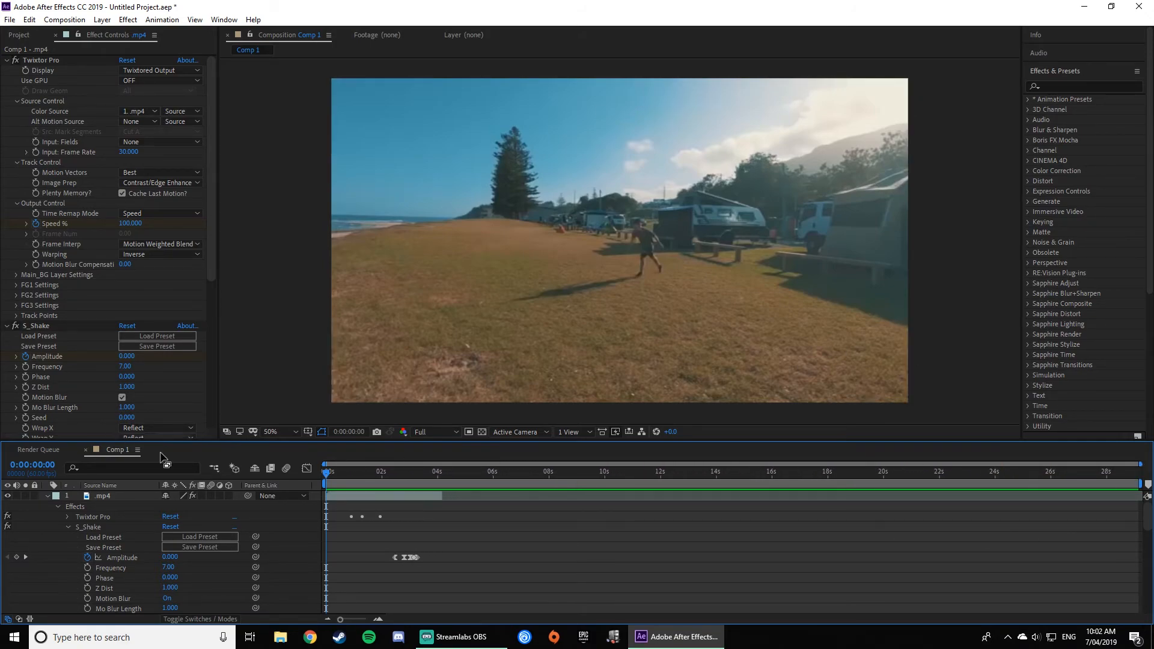
left_click_drag(328, 478, 442, 461)
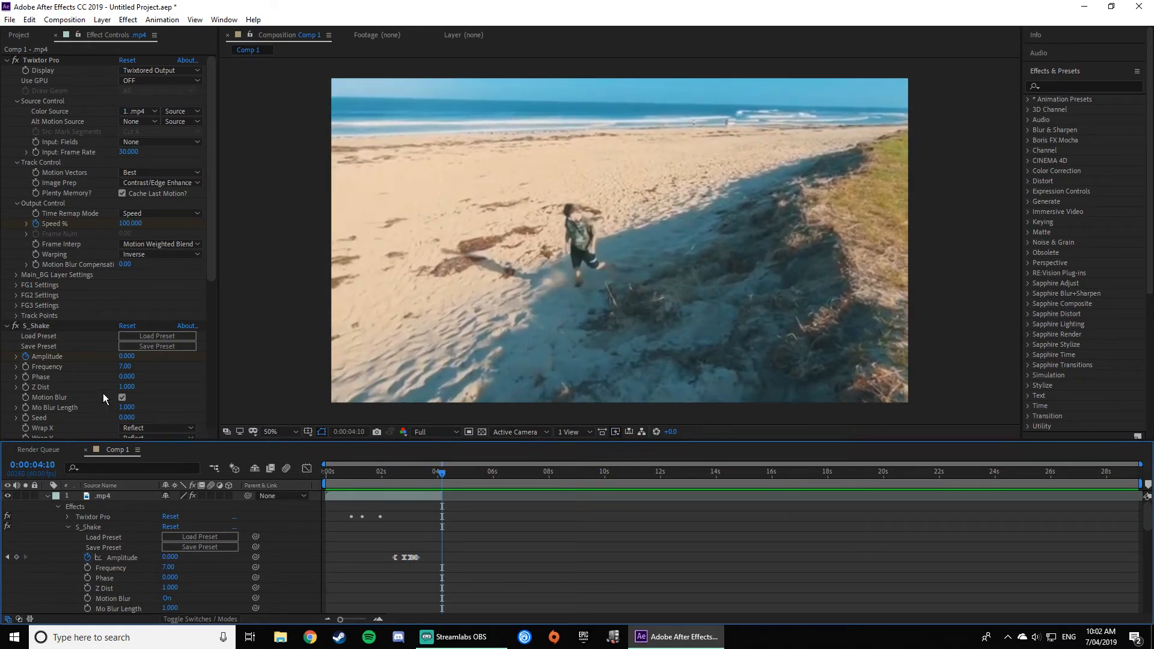
right_click(97, 453)
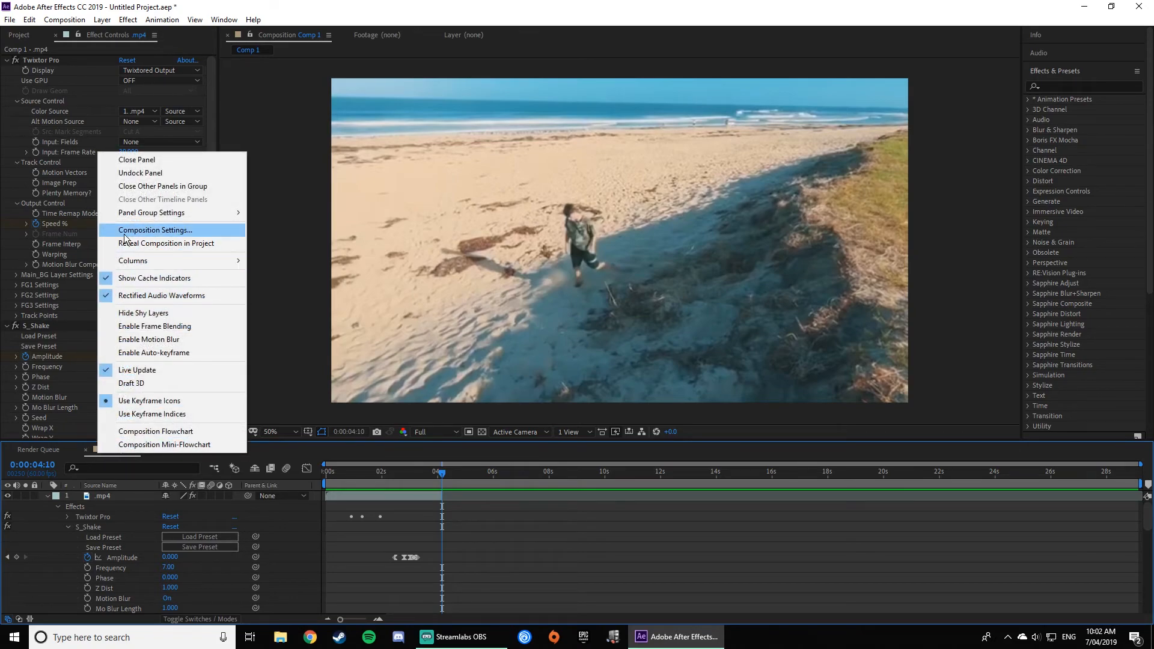
left_click(141, 231)
left_click(545, 406)
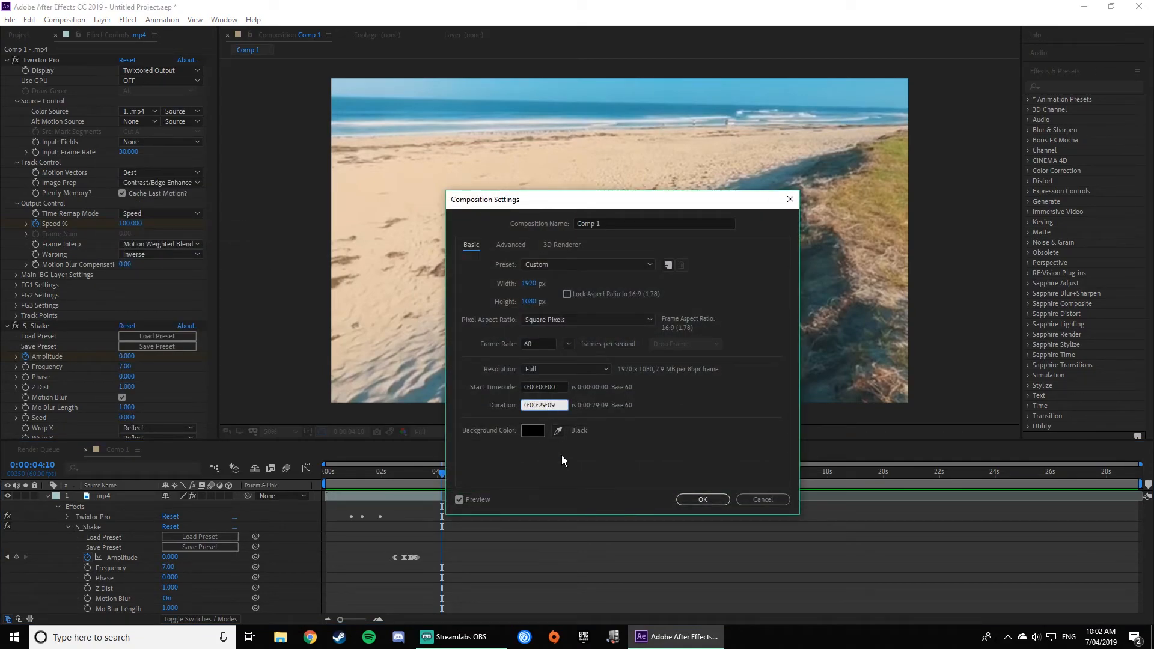
key("BackSpace")
key("BackSpace")
key("BackSpace")
type("3")
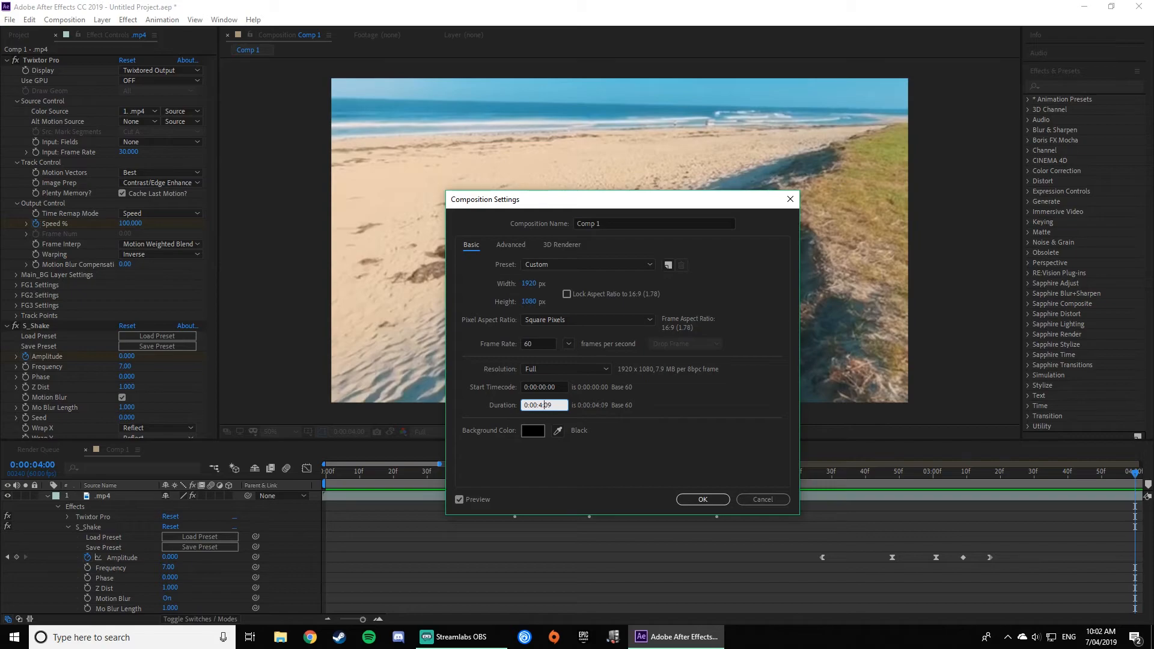
key("Return")
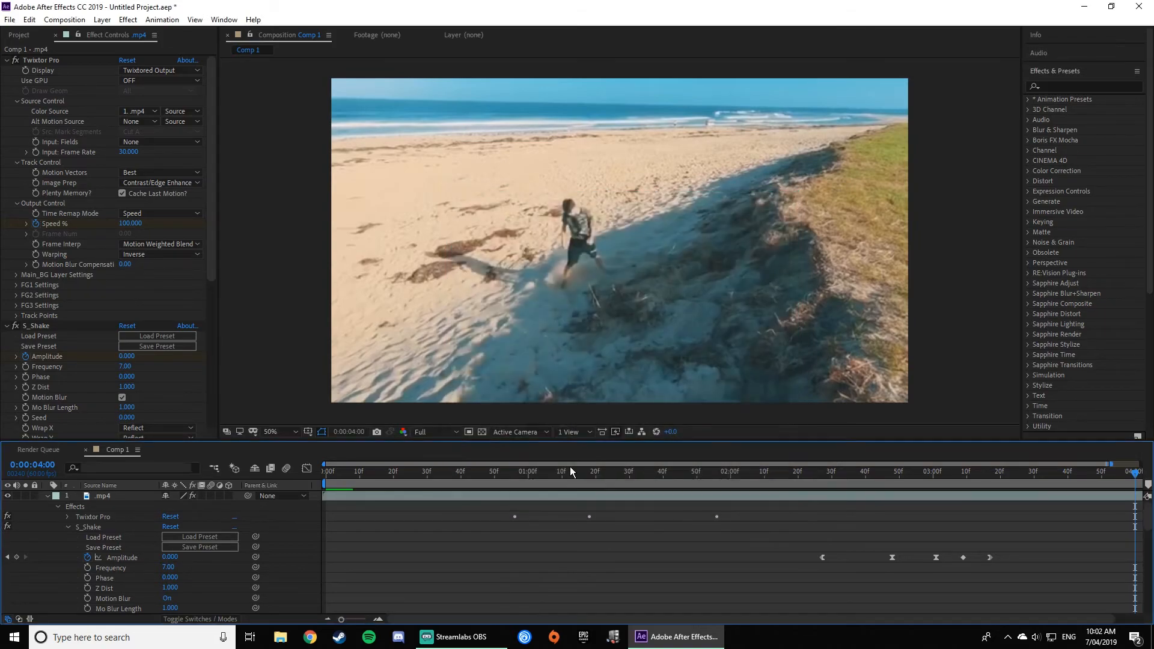
left_click_drag(1109, 466, 1142, 466)
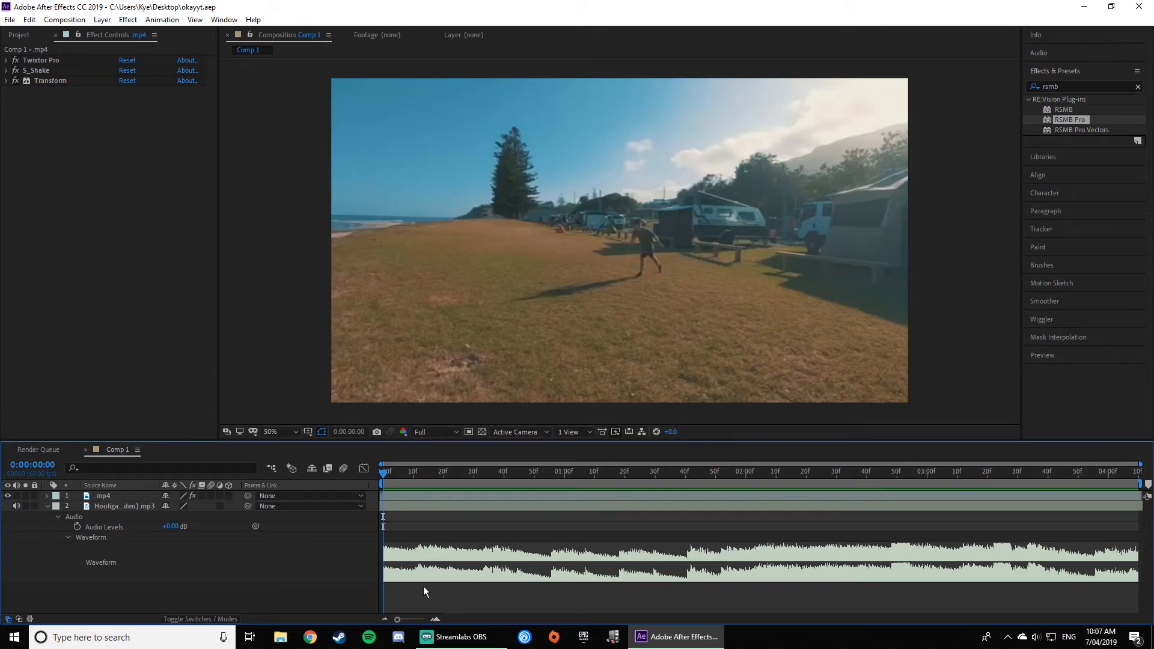
Step: Pre-compose the video and music layers together as Pre-comp 1, moving all attributes into the new composition
key("ctrl+a")
right_click(417, 494)
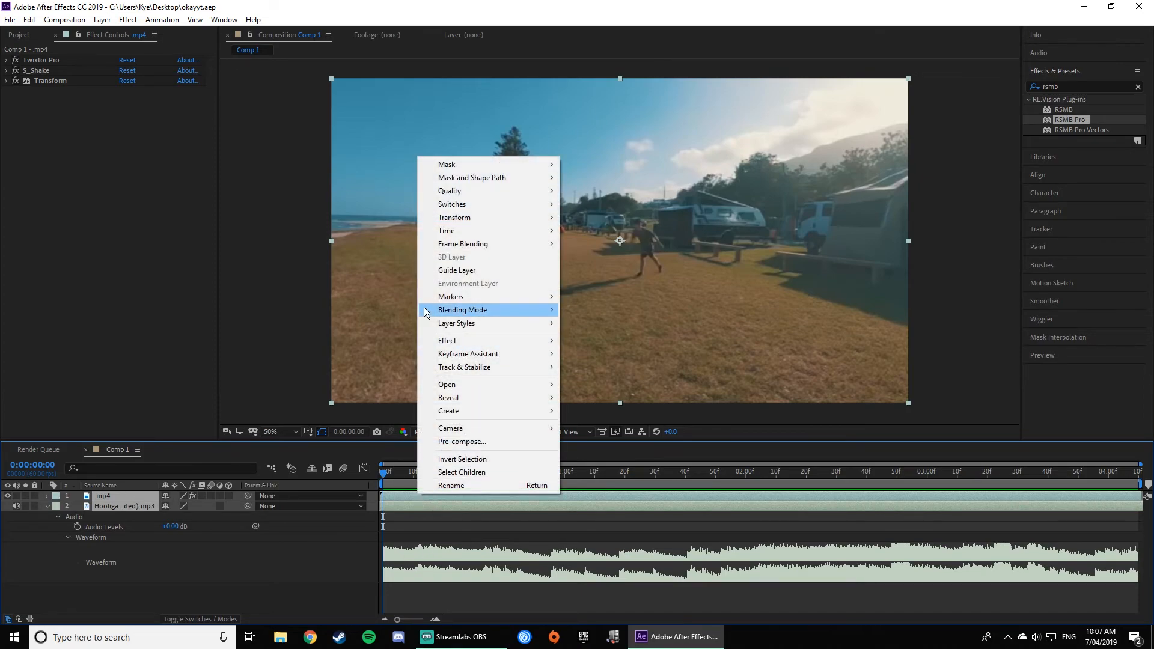
left_click(465, 444)
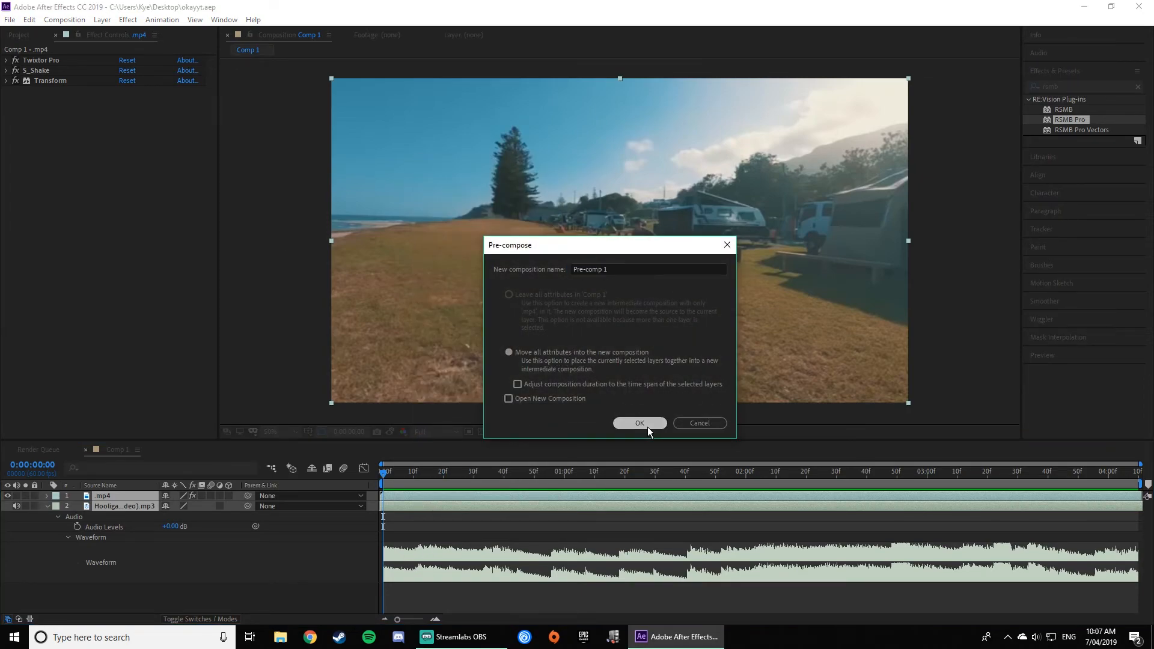
left_click(648, 424)
left_click_drag(389, 467, 284, 467)
key("space")
key("space")
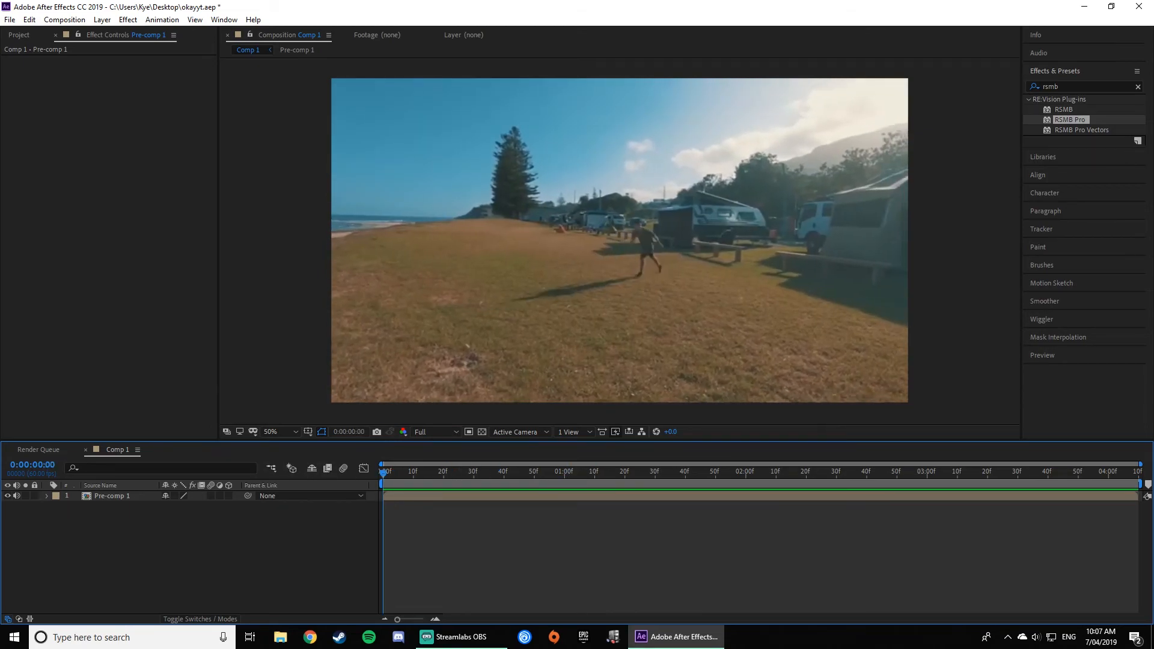
Step: Apply RSMB Pro to the Pre-comp 1 layer and set its Main_BG Blur Amt to 1
left_click_drag(1077, 120, 482, 493)
left_click(129, 112)
type("1")
key("Return")
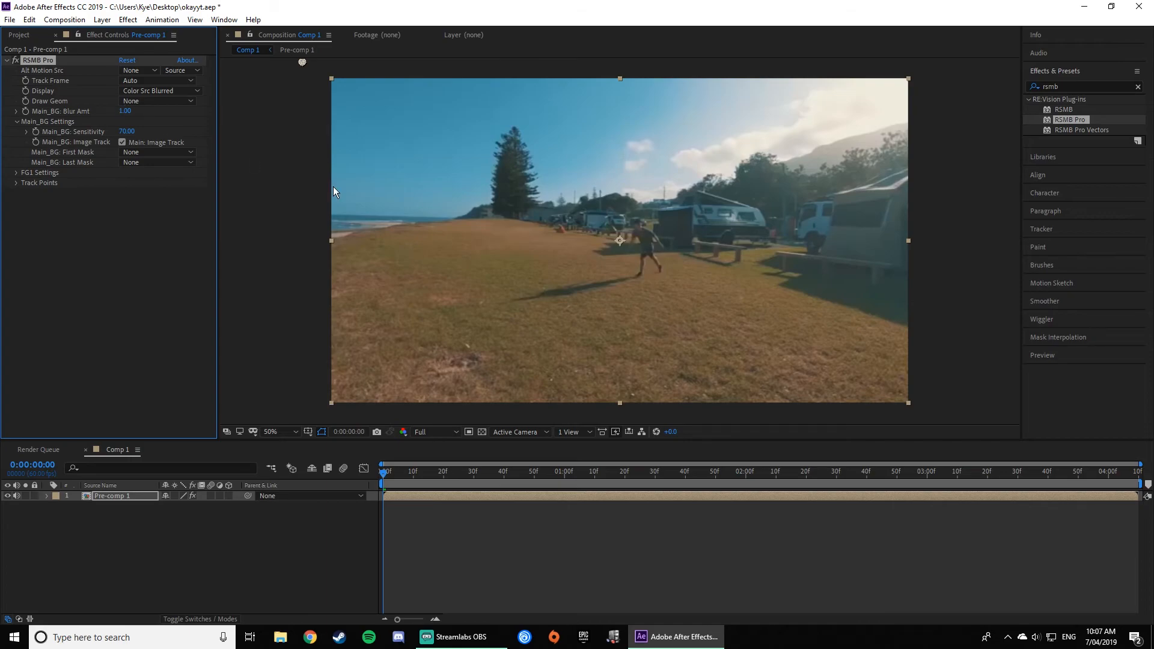
Step: Preview the motion blur from the start and lower the preview resolution to Quarter
key("space")
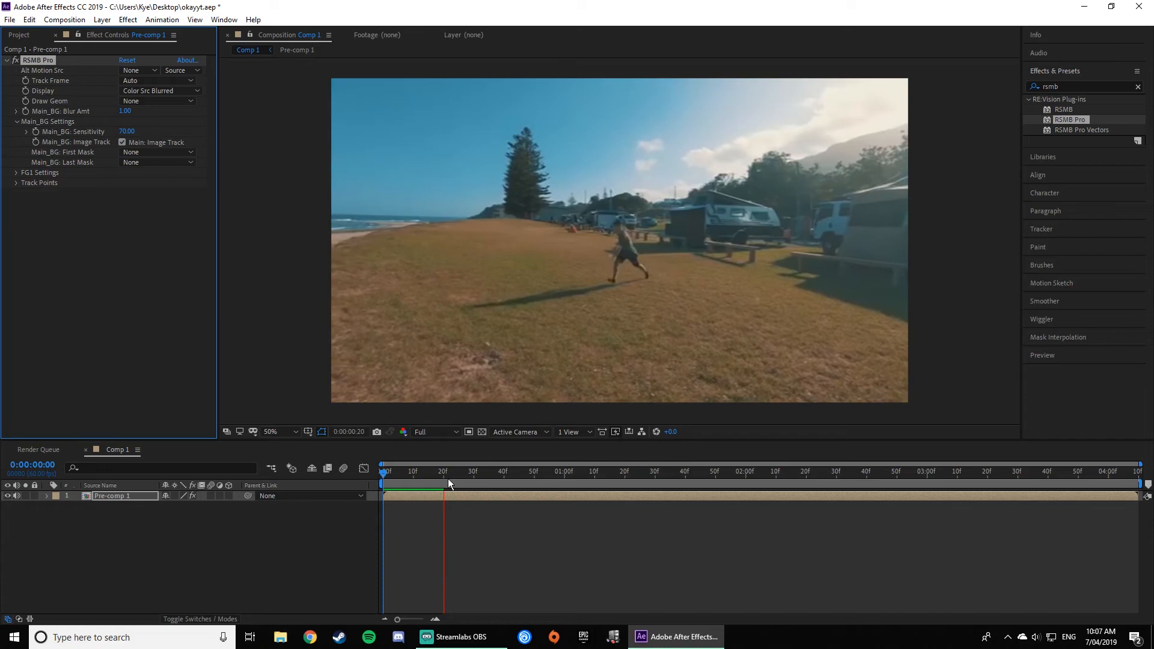
left_click(356, 464)
left_click(428, 435)
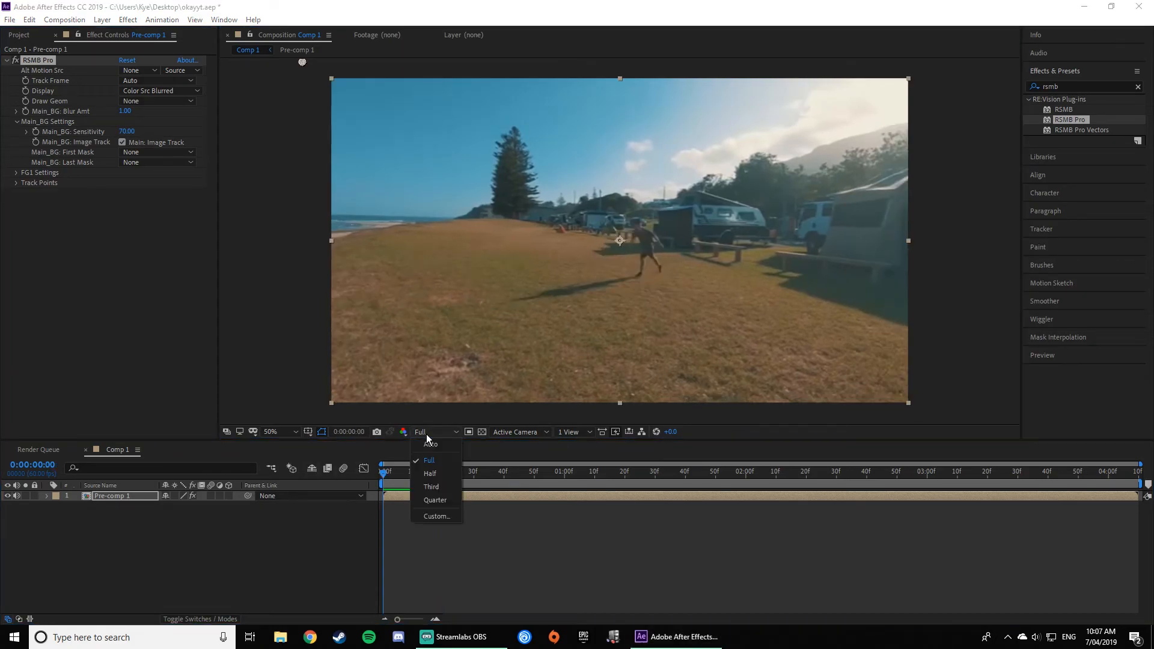
left_click(452, 496)
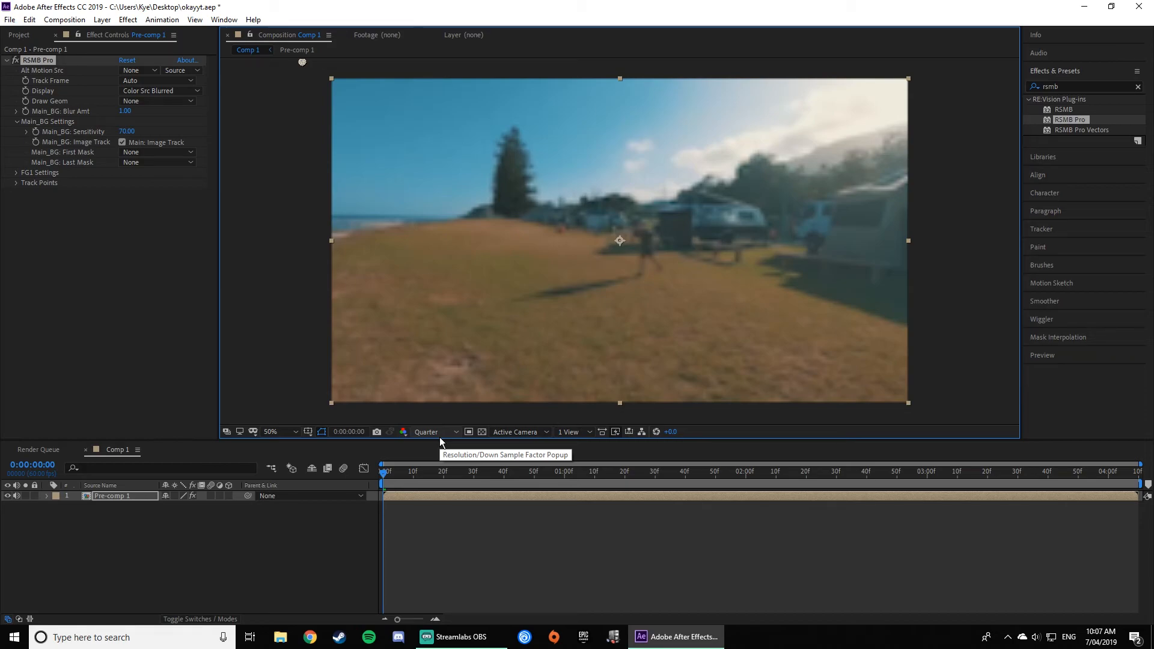
Step: Send Comp 1 from After Effects to the Adobe Media Encoder queue for export
left_click(10, 20)
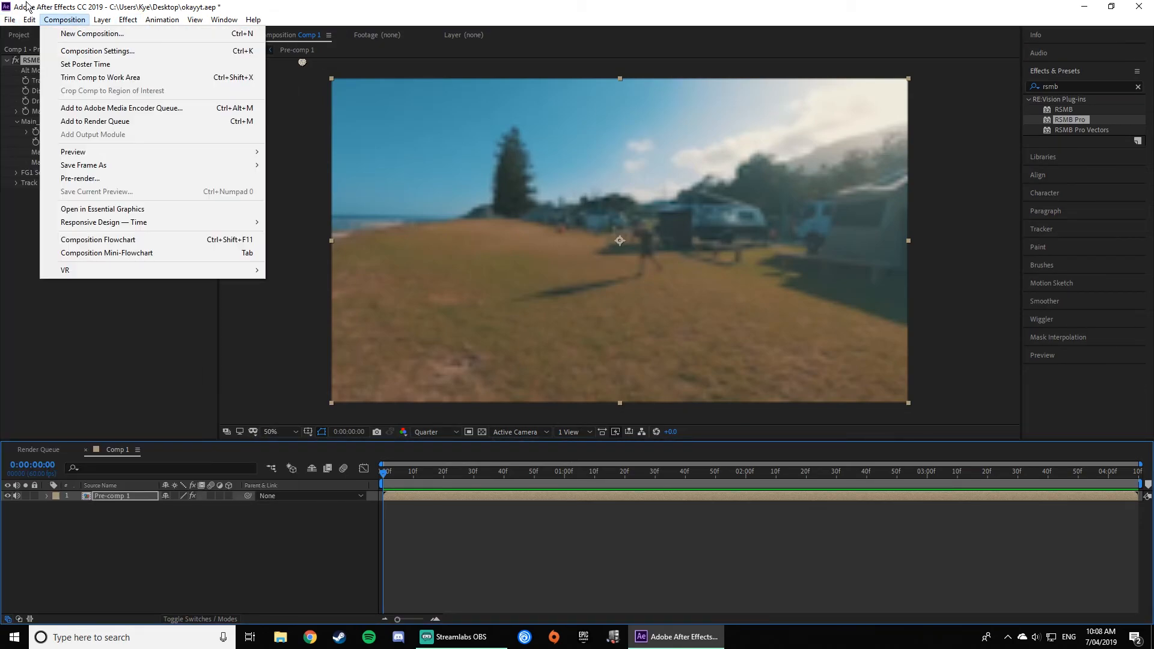
mouse_move(9, 20)
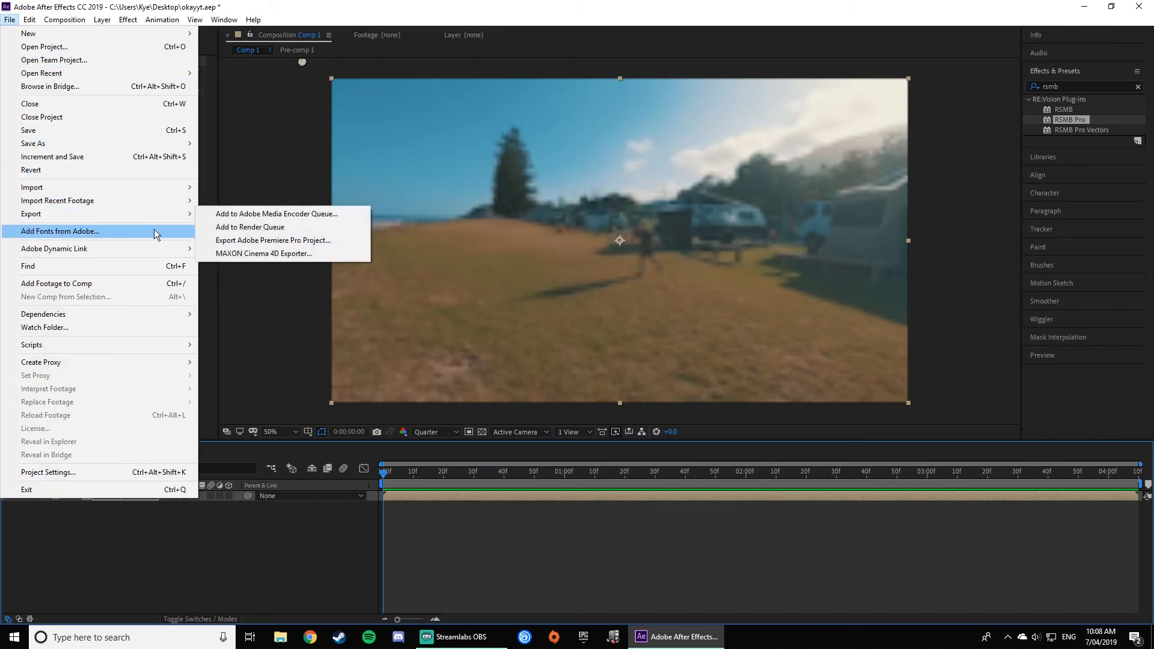
left_click(214, 214)
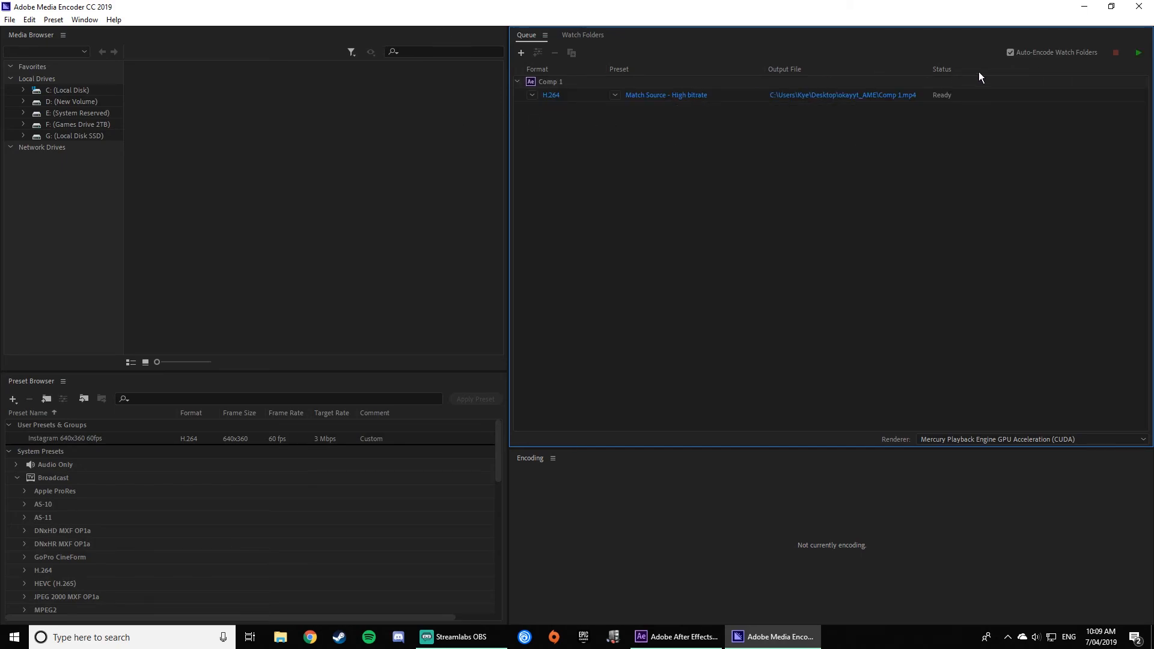
Step: Switch Comp 1's H.264 export preset to the custom one with VBR, 2 pass at 100 Mbps, maximum depth and maximum render quality
left_click(675, 94)
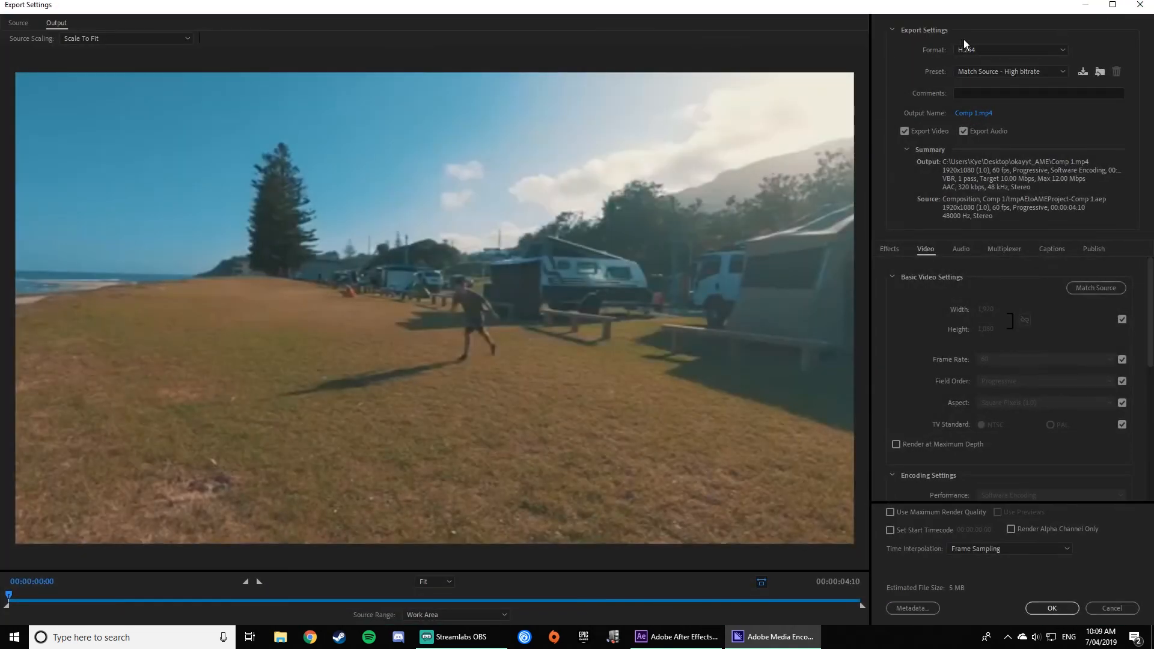
left_click(997, 70)
left_click(1011, 85)
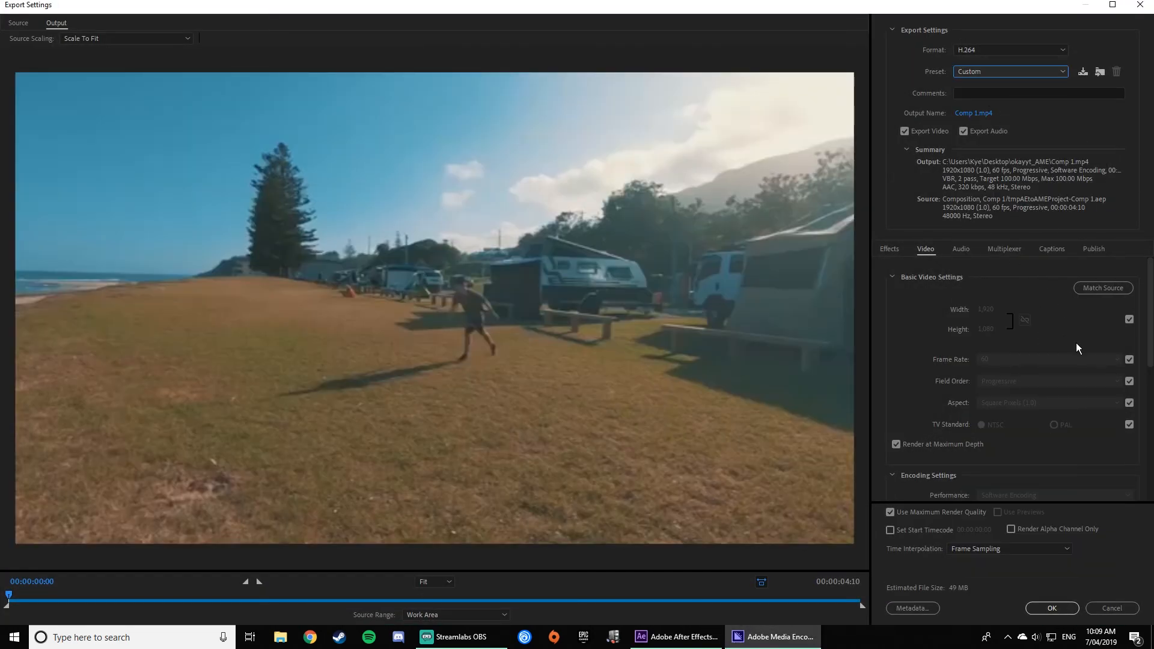
Step: Check the export's video settings, including frame rate, encoding profile and level, bitrate encoding, target and maximum bitrate, and render quality
scroll(1040, 331, "down", 3)
scroll(1022, 338, "up", 3)
scroll(1024, 399, "down", 3)
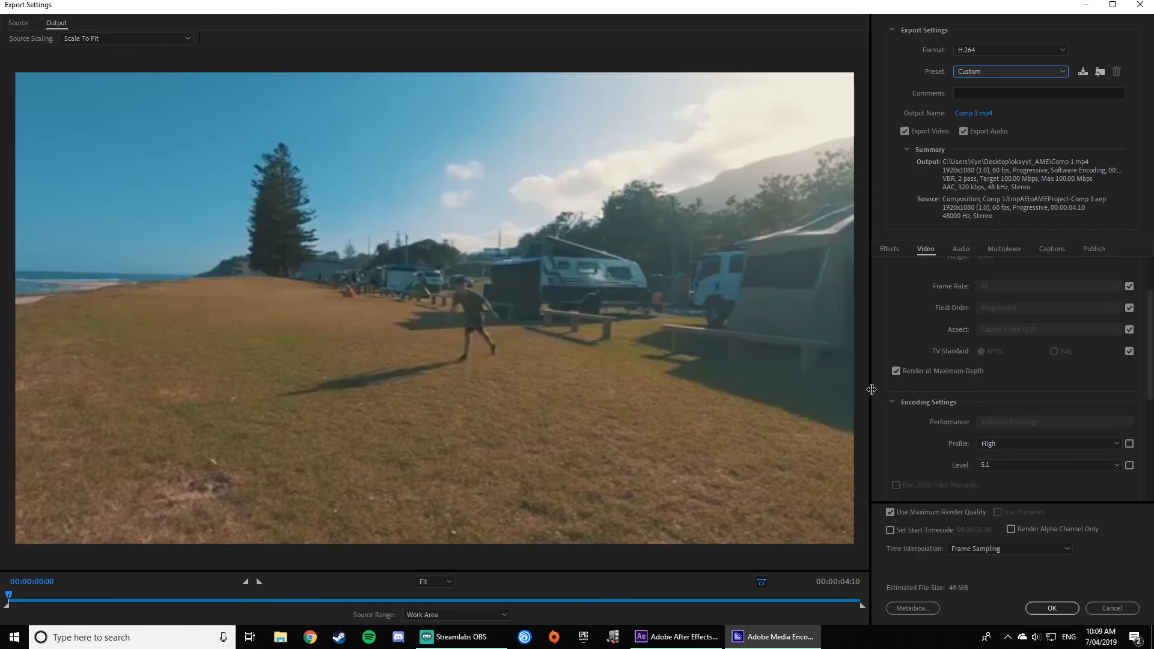
scroll(1008, 378, "down", 3)
scroll(959, 392, "down", 1)
scroll(1082, 401, "up", 2)
scroll(1034, 388, "down", 1)
left_click(1017, 372)
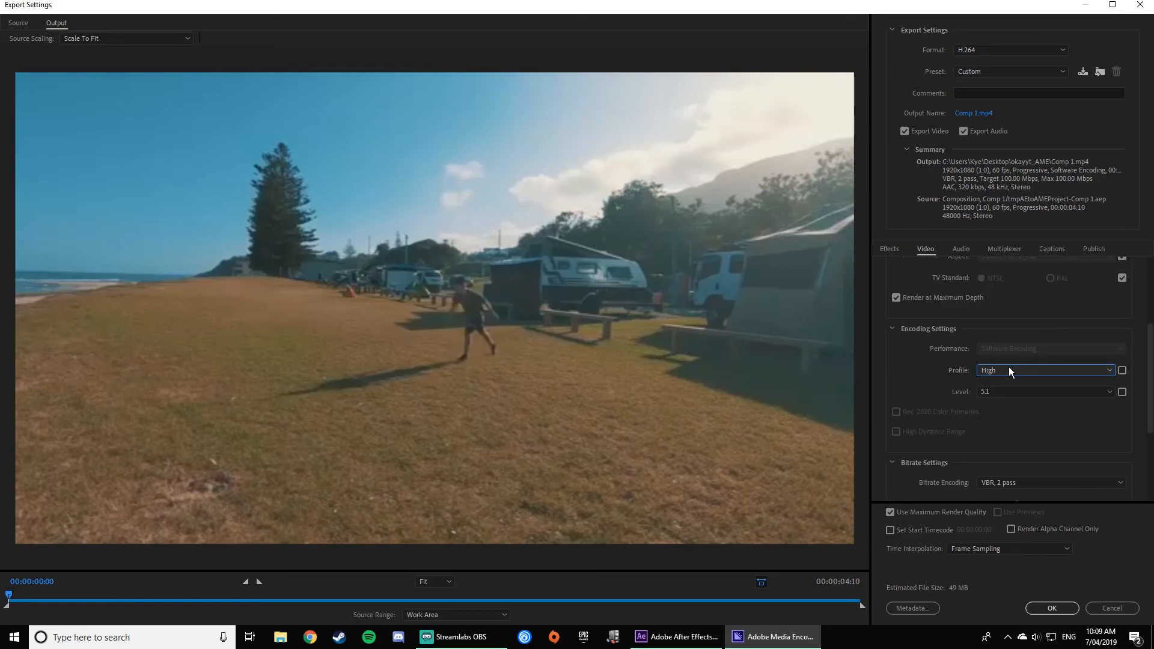
left_click(1008, 389)
left_click(985, 440)
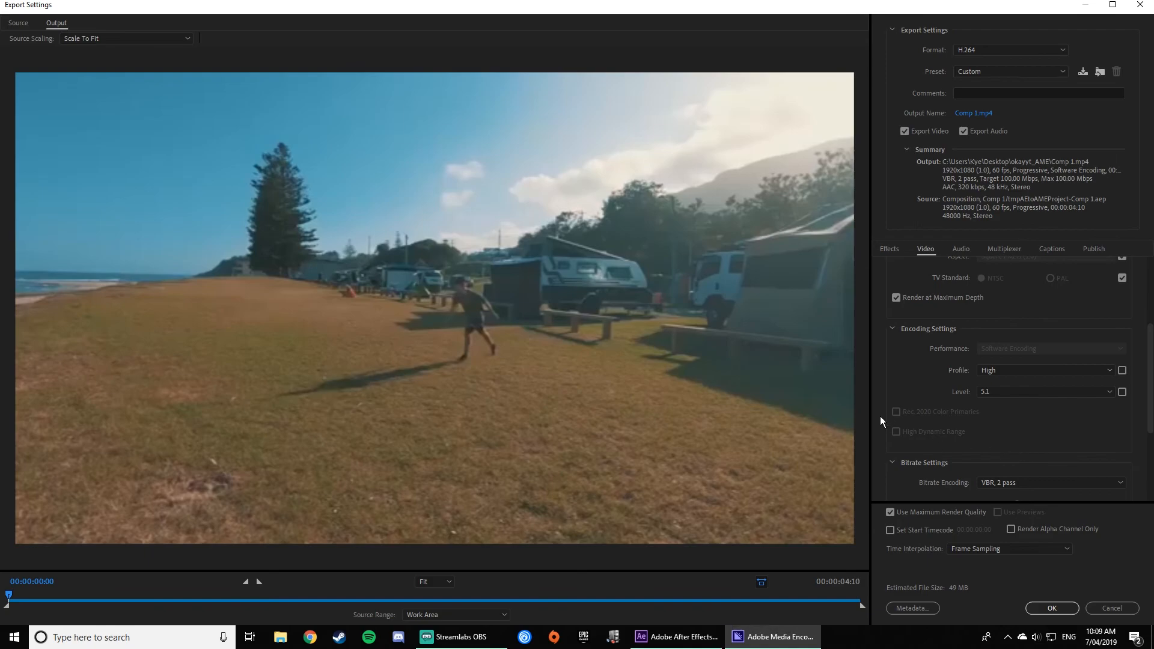
scroll(1004, 307, "down", 2)
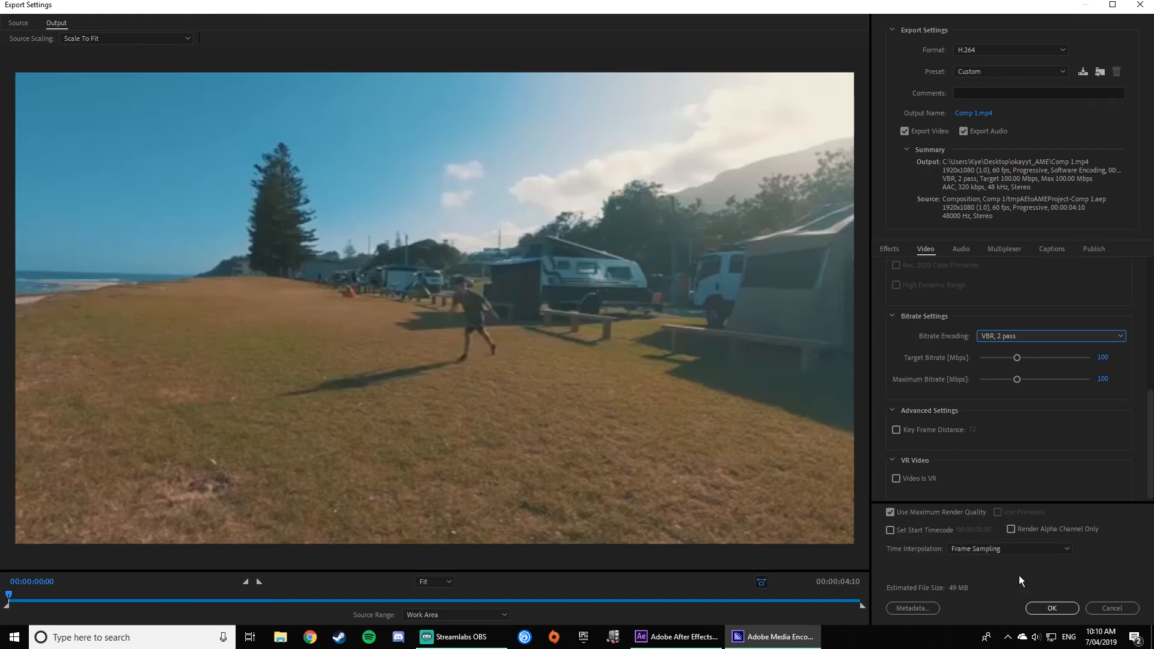
scroll(1028, 392, "up", 3)
scroll(1023, 370, "down", 3)
scroll(1004, 394, "down", 1)
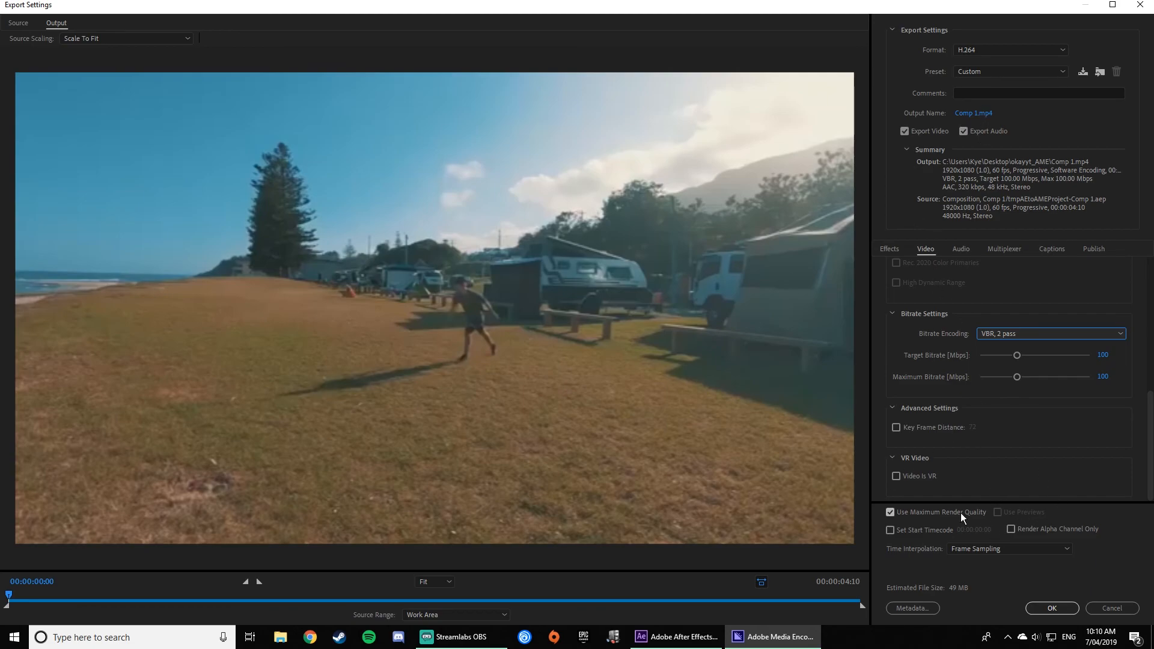
Step: Accept the export settings for Comp 1 and start encoding the queue
left_click(1048, 609)
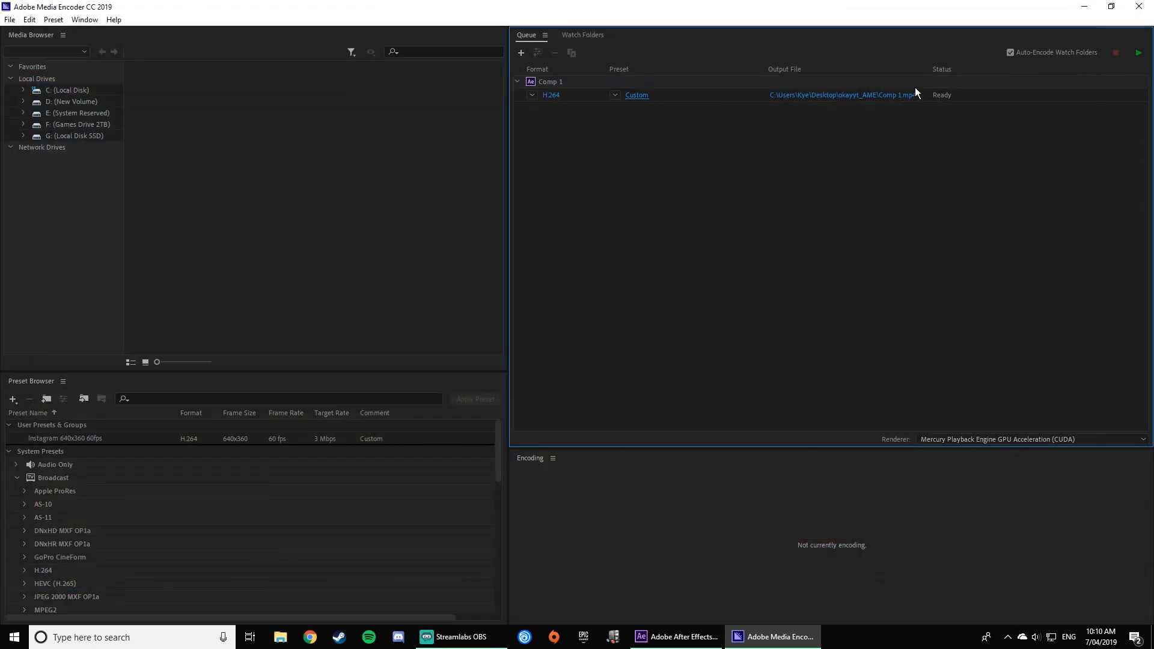
left_click(1139, 53)
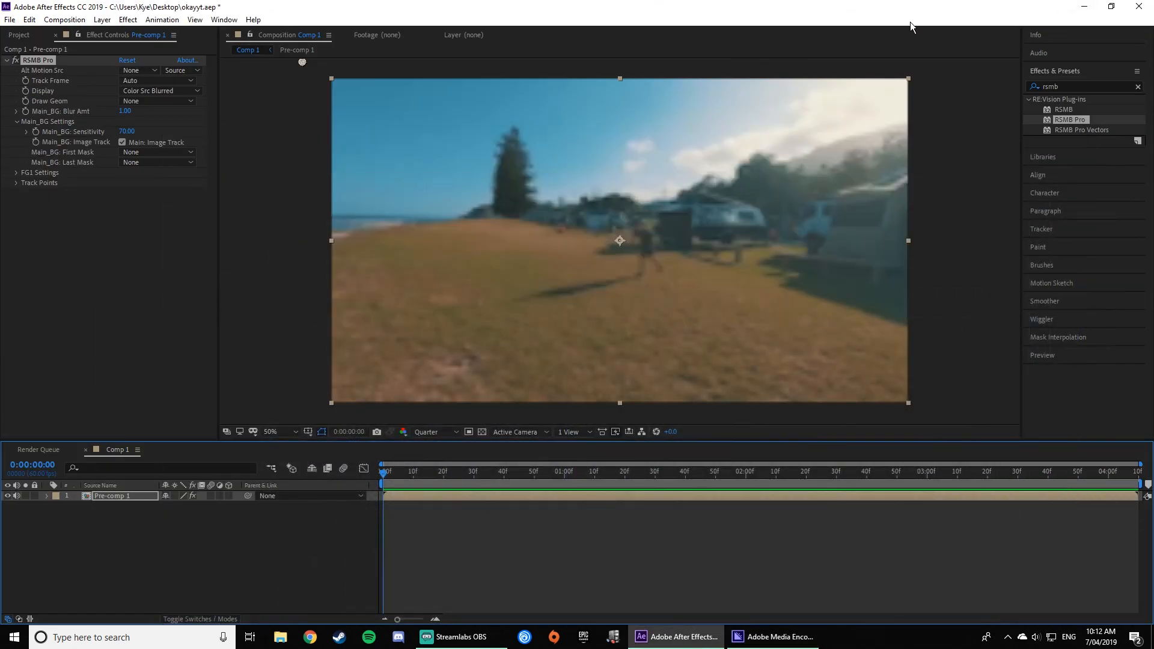
Step: Minimise After Effects and open the rendered Comp 1 video from the okayyt_AME folder on the desktop
left_click(1084, 6)
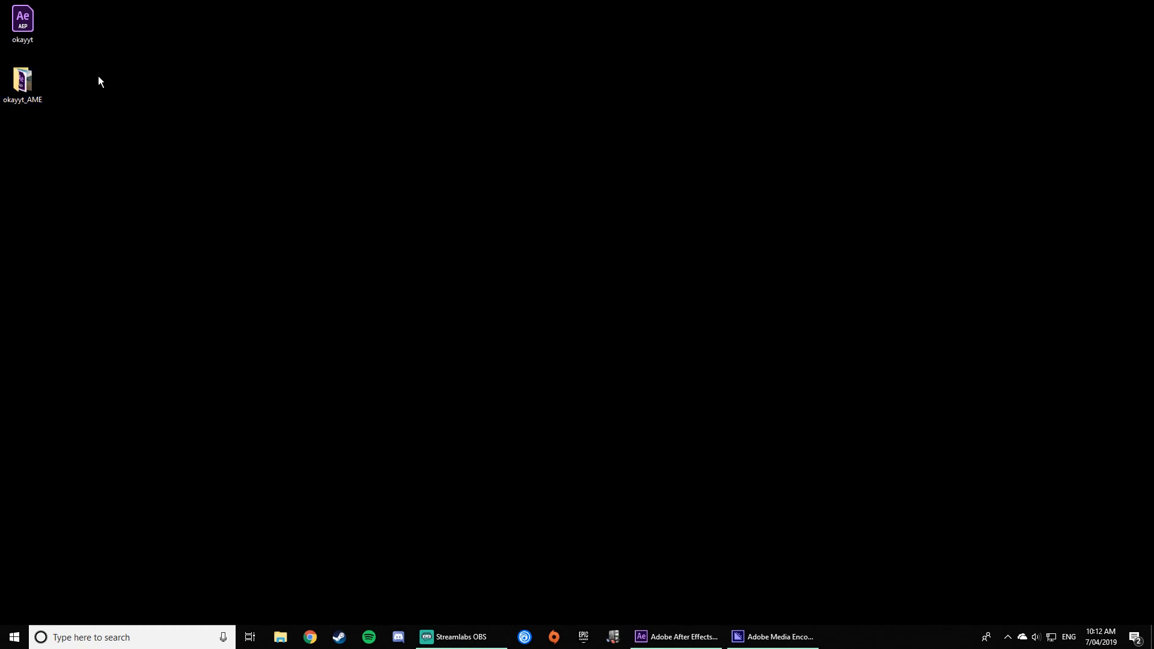
double_click(22, 80)
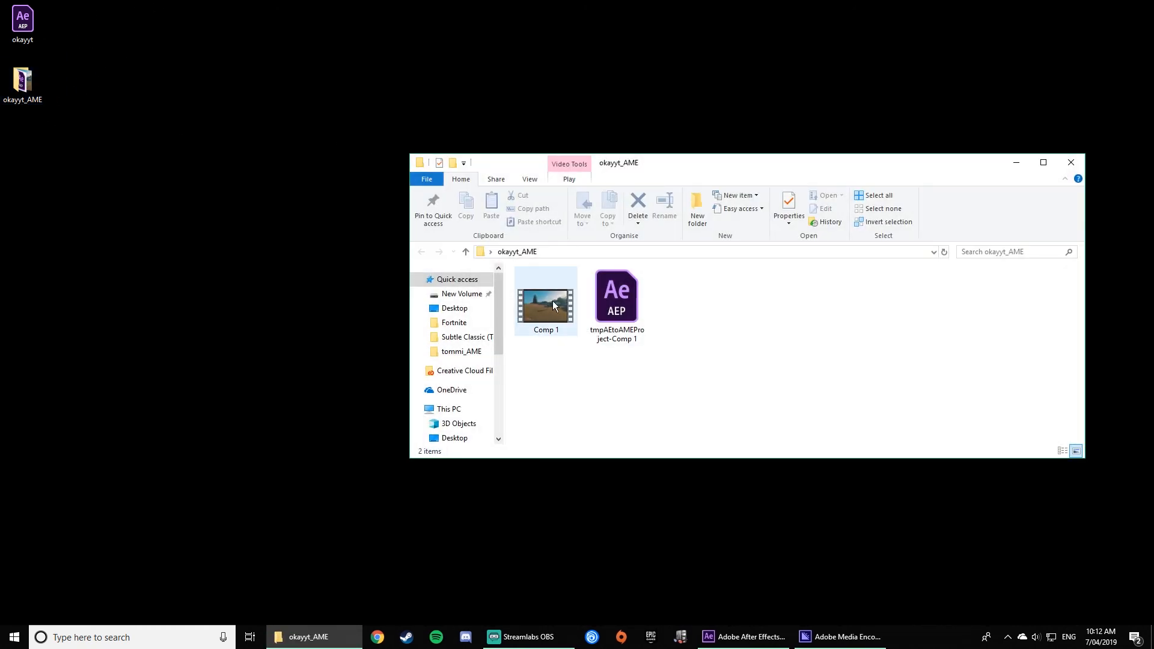
double_click(553, 304)
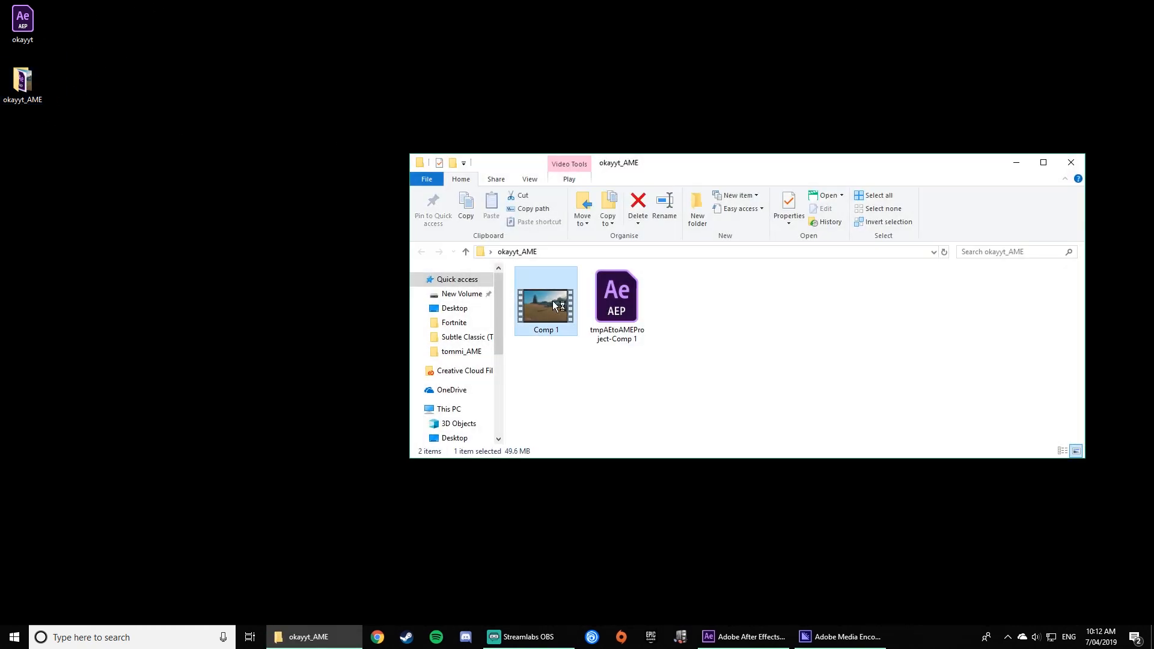